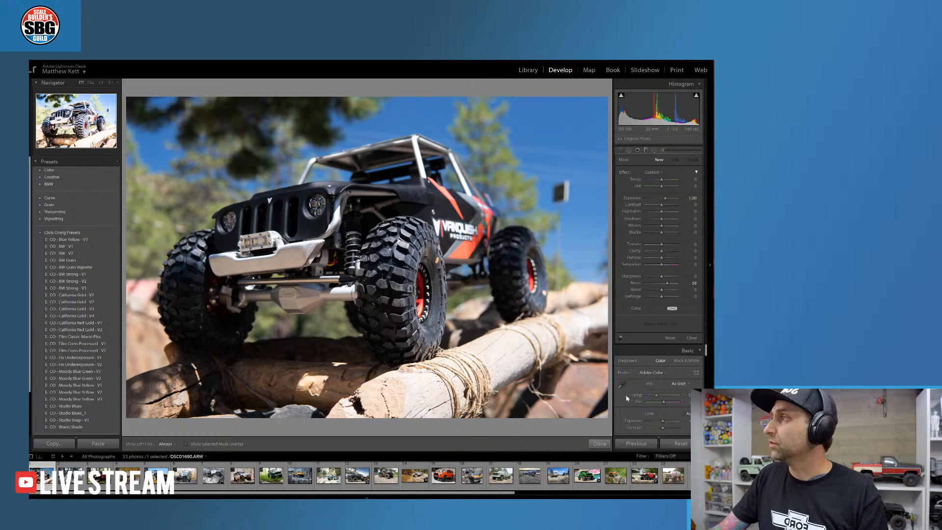
# Set the graduated filter's shadows to 44 and close the filter settings
pyautogui.moveTo(706, 351); pyautogui.dragTo(707, 362)
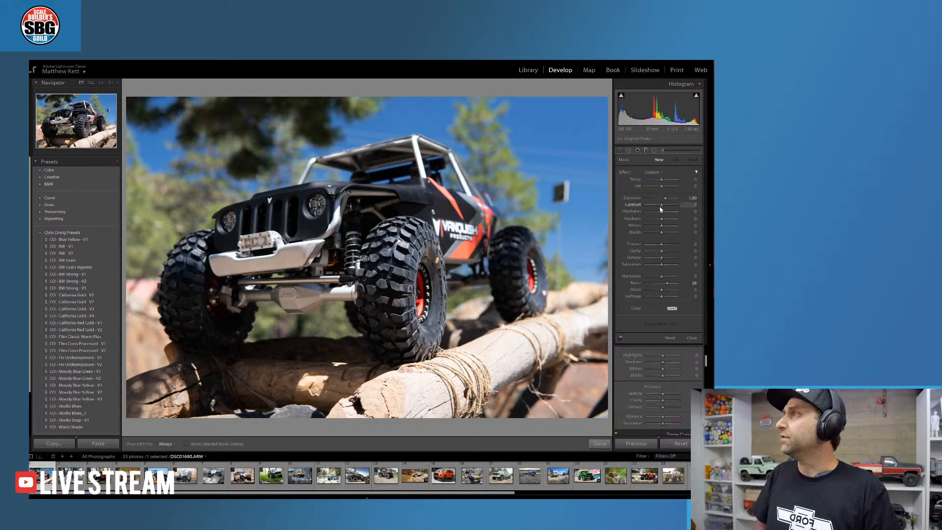
pyautogui.moveTo(662, 221)
pyautogui.mouseDown()
pyautogui.moveTo(652, 222)
pyautogui.moveTo(667, 222)
pyautogui.mouseUp()
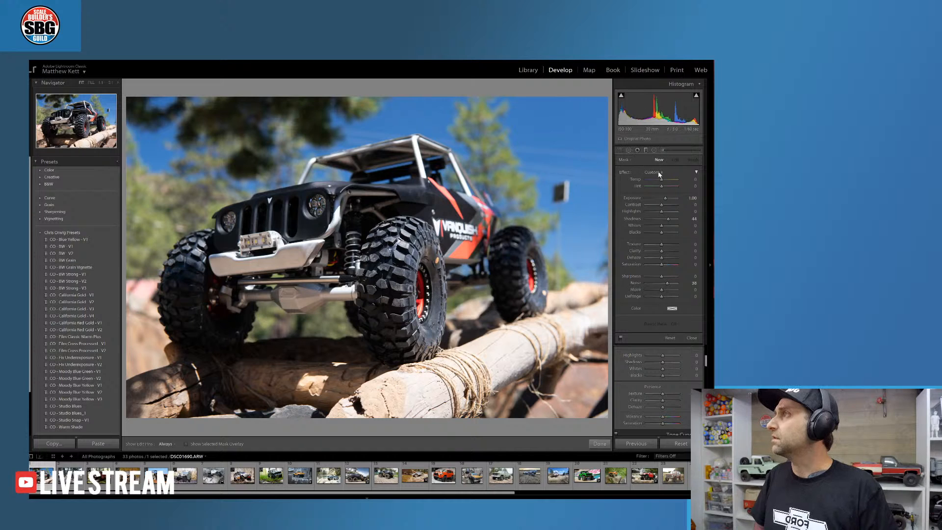
pyautogui.click(599, 444)
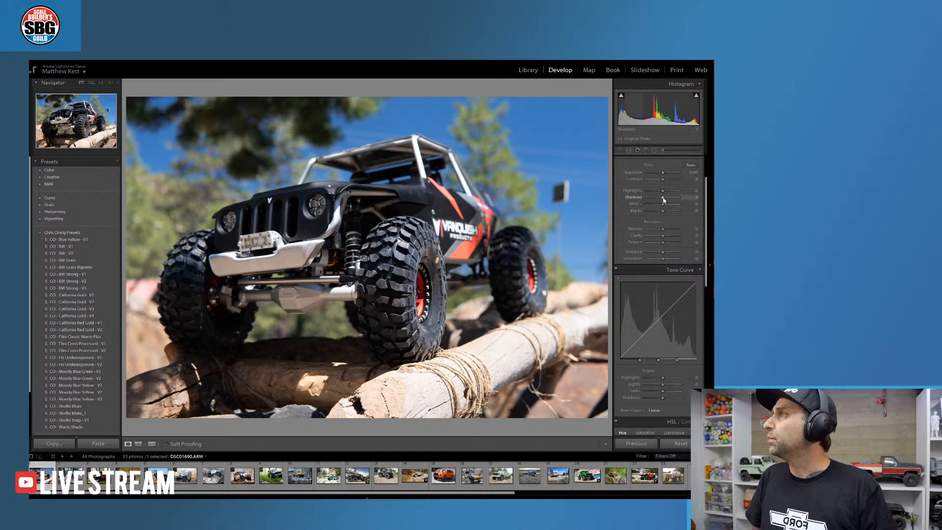
# Adjust the whole photo's tone, raising the shadows to +75 and lowering the exposure to -0.43
pyautogui.moveTo(662, 200); pyautogui.dragTo(680, 202)
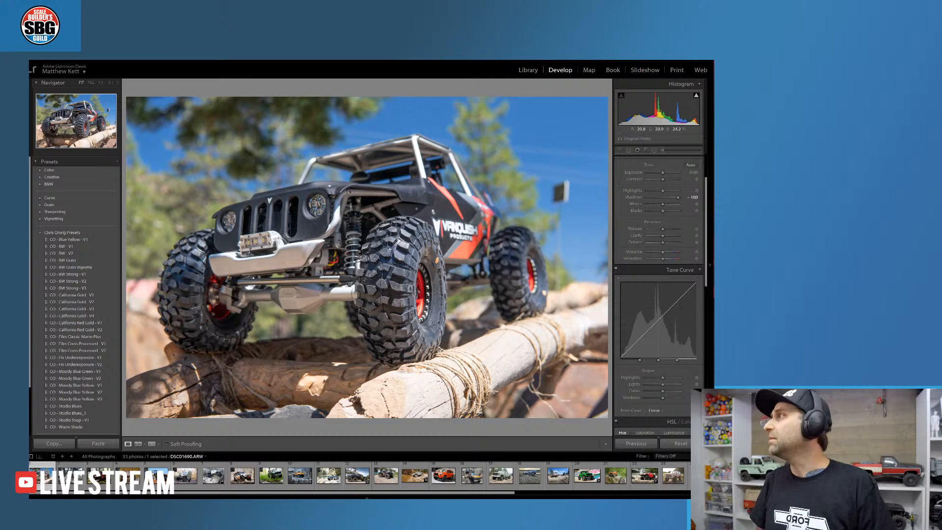
pyautogui.moveTo(679, 198); pyautogui.dragTo(640, 198)
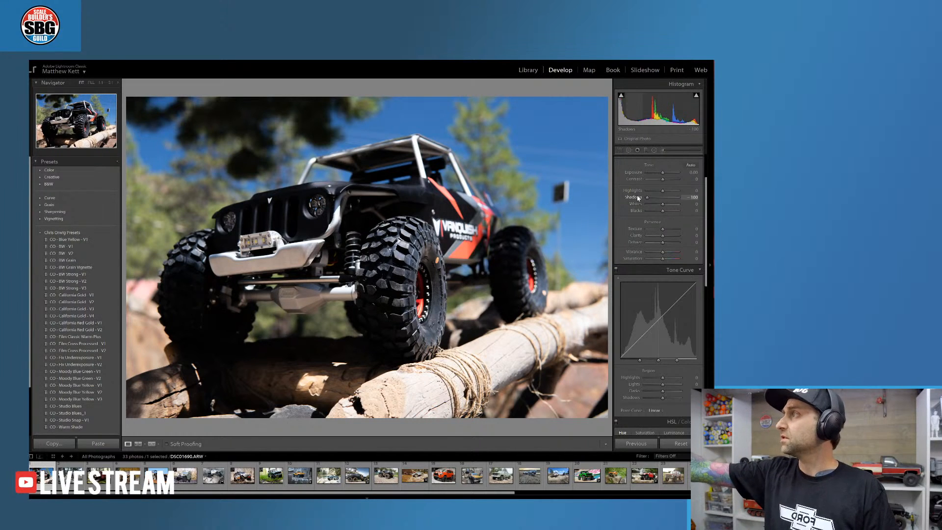
pyautogui.moveTo(647, 198); pyautogui.dragTo(671, 199)
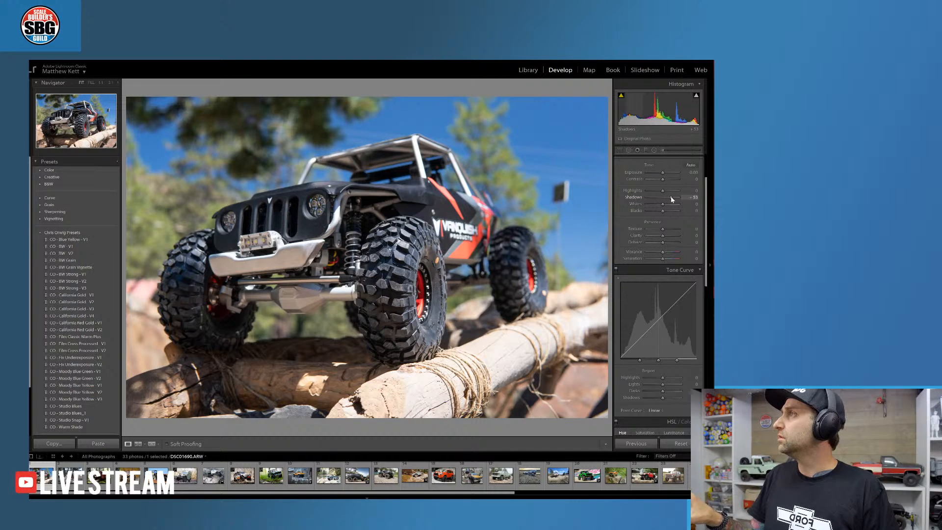
pyautogui.moveTo(672, 199); pyautogui.dragTo(673, 199)
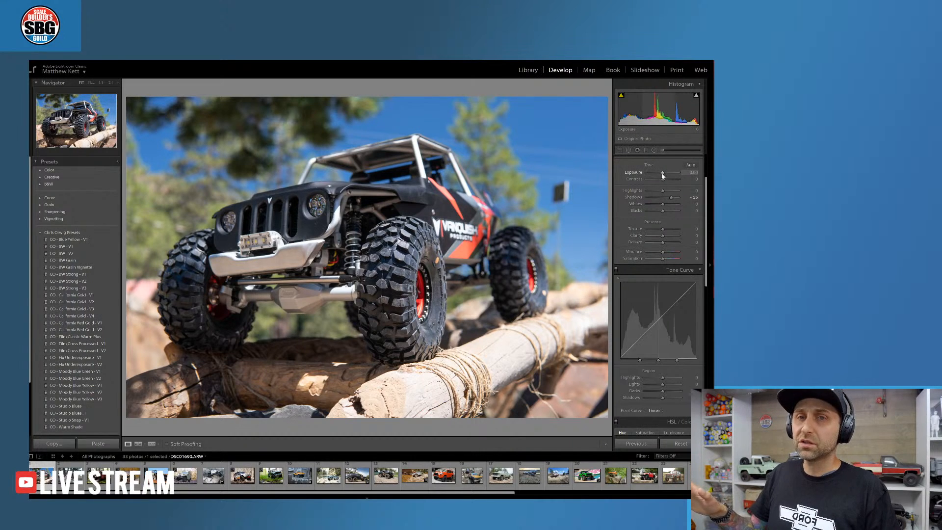
pyautogui.moveTo(662, 174); pyautogui.dragTo(661, 173)
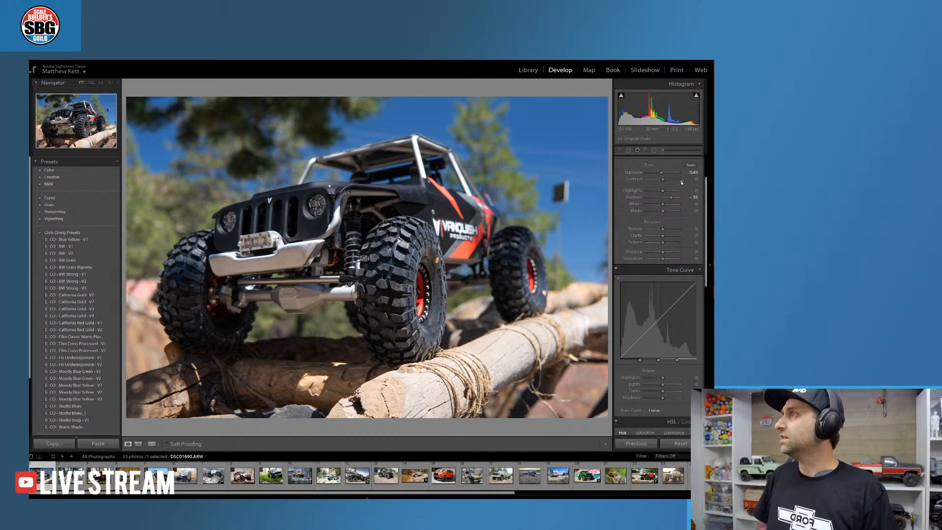
pyautogui.moveTo(671, 198); pyautogui.dragTo(674, 199)
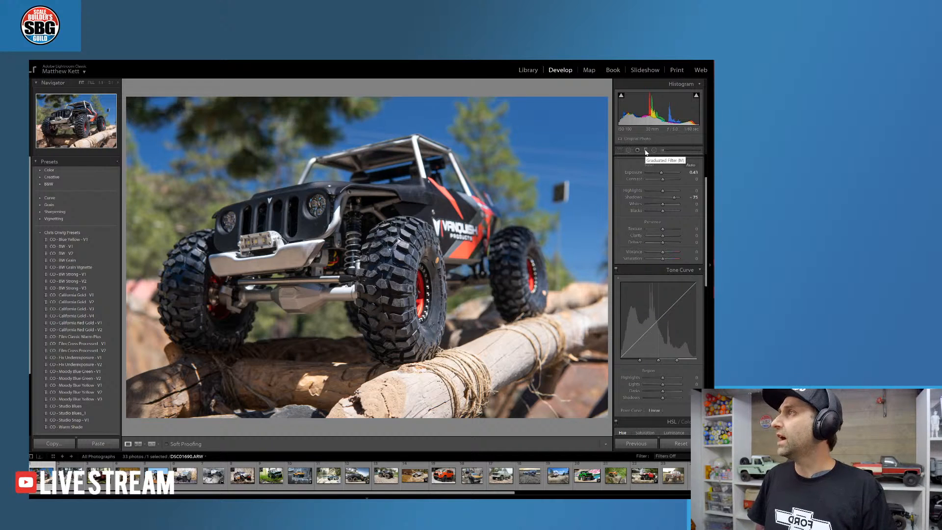
# Draw a graduated filter diagonally from the photo's lower-right corner and adjust its position and angle over the foreground logs
pyautogui.click(645, 150)
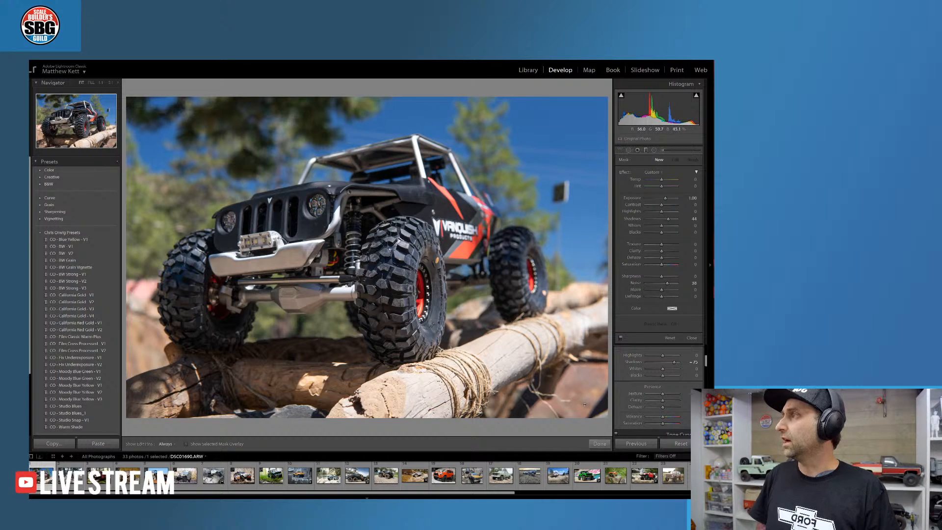
pyautogui.moveTo(586, 405)
pyautogui.mouseDown()
pyautogui.moveTo(439, 252)
pyautogui.moveTo(487, 237)
pyautogui.moveTo(494, 252)
pyautogui.moveTo(472, 238)
pyautogui.mouseUp()
pyautogui.moveTo(530, 322); pyautogui.dragTo(507, 349)
pyautogui.moveTo(436, 396); pyautogui.dragTo(424, 390)
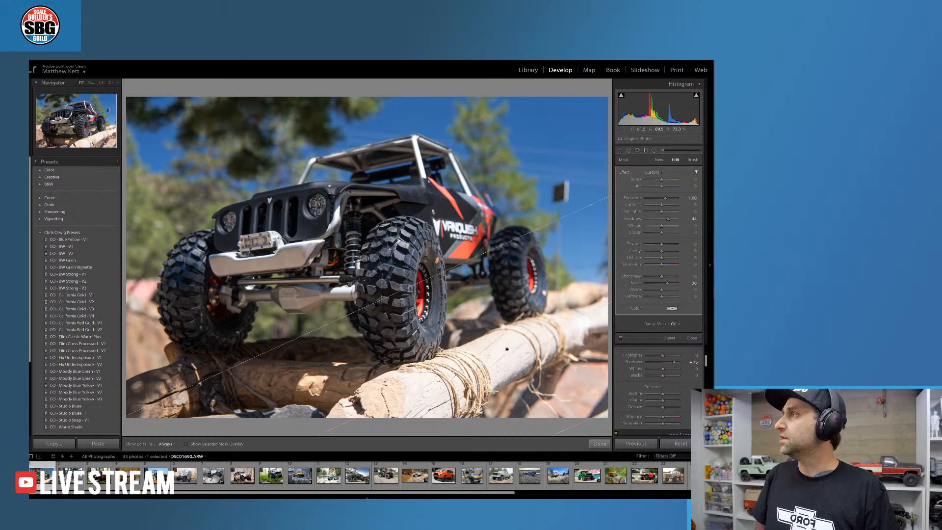
# Set the graduated filter's exposure to -1.52 and its contrast to 40 to darken the foreground logs
pyautogui.moveTo(665, 197); pyautogui.dragTo(658, 198)
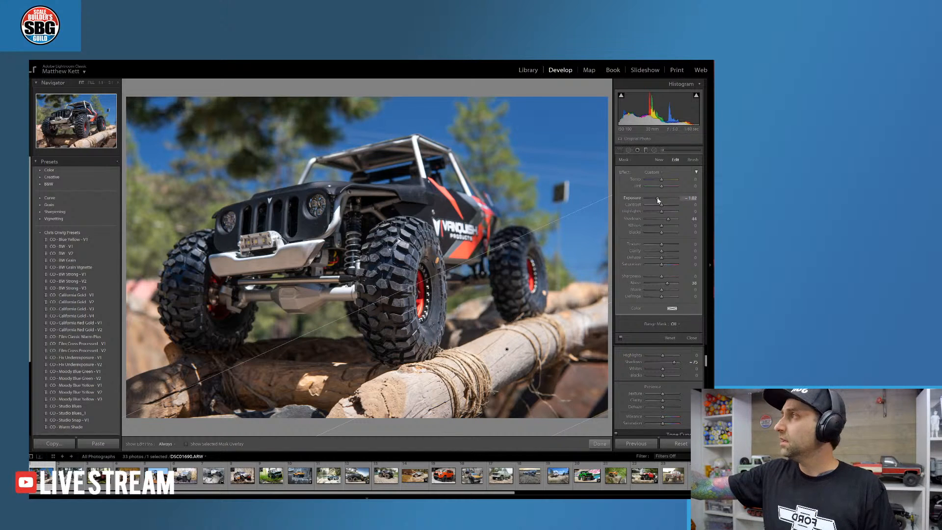
pyautogui.moveTo(658, 198); pyautogui.dragTo(657, 198)
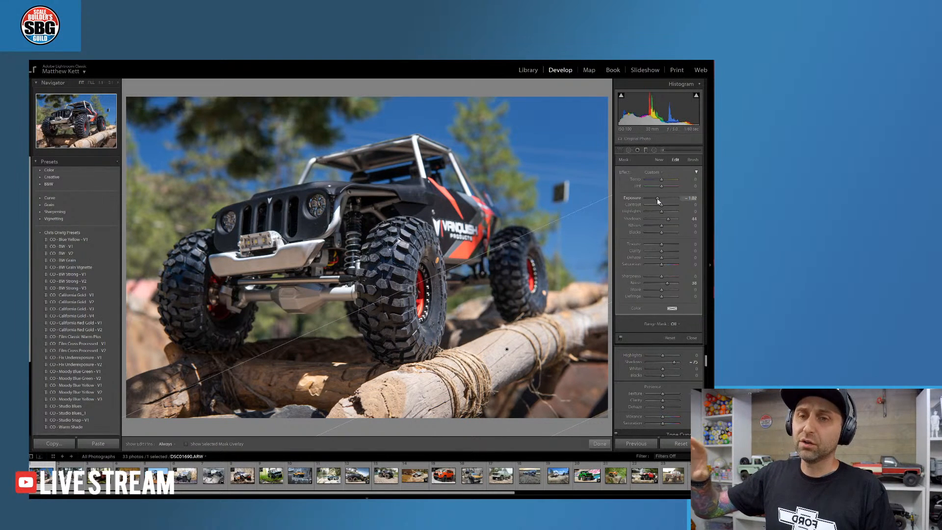
pyautogui.moveTo(657, 200); pyautogui.dragTo(657, 200)
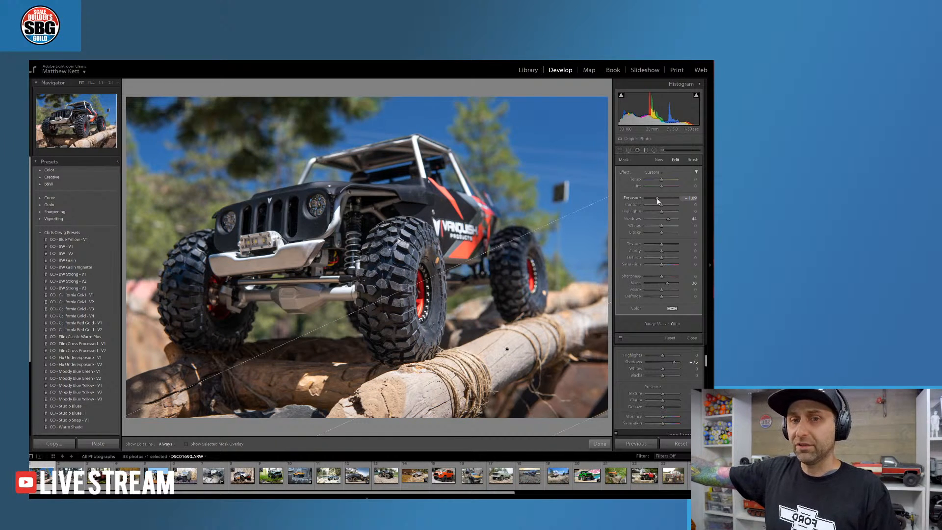
pyautogui.moveTo(658, 201); pyautogui.dragTo(655, 199)
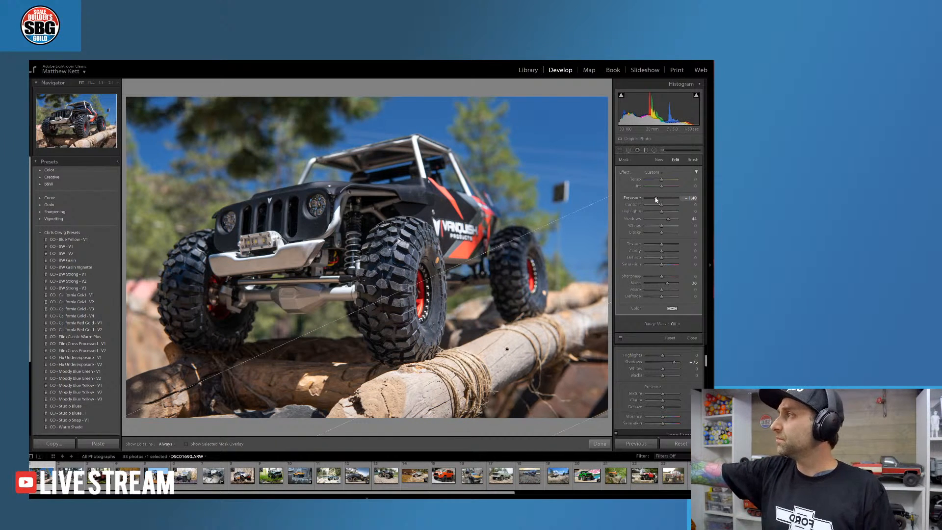
pyautogui.moveTo(655, 198); pyautogui.dragTo(656, 200)
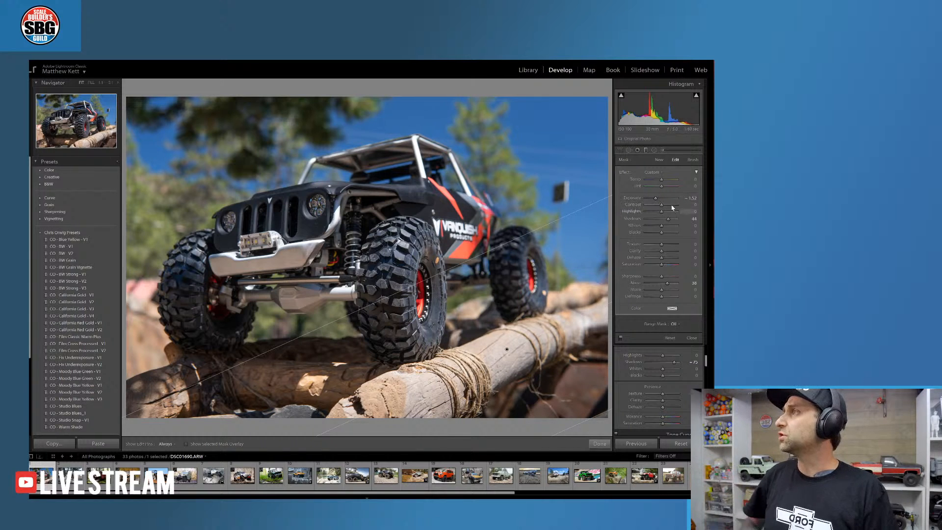
pyautogui.moveTo(662, 207); pyautogui.dragTo(668, 208)
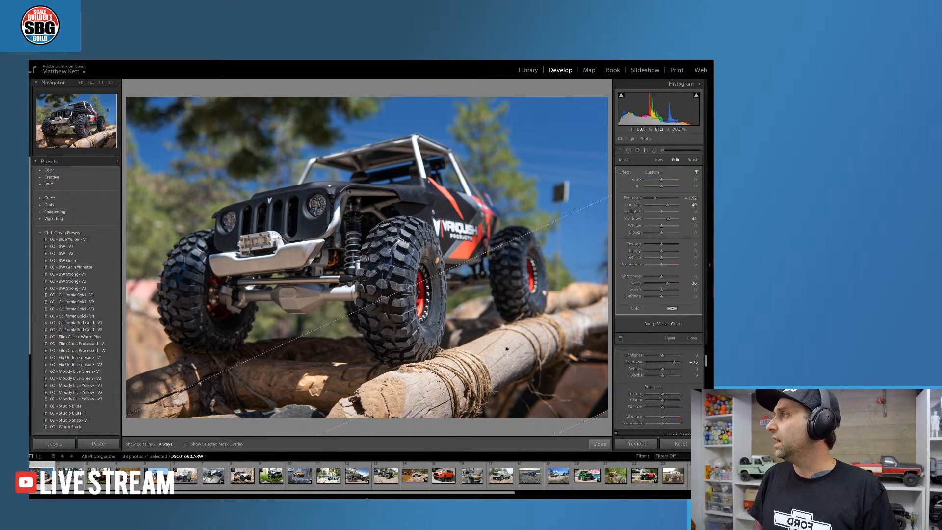
# Move the graduated filter's center up to the far log beside the front tire, and set its temperature to 22
pyautogui.moveTo(508, 349); pyautogui.dragTo(497, 321)
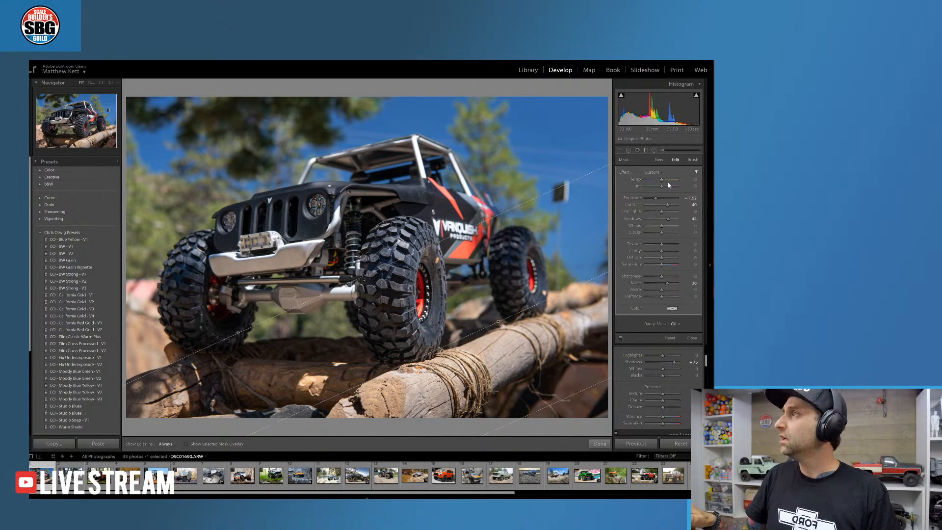
pyautogui.moveTo(663, 181); pyautogui.dragTo(667, 182)
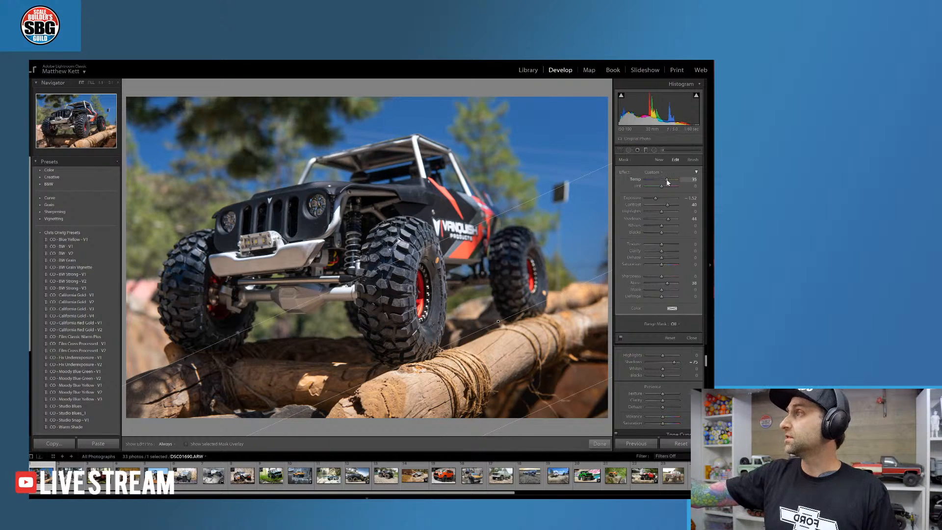
pyautogui.moveTo(667, 183); pyautogui.dragTo(665, 183)
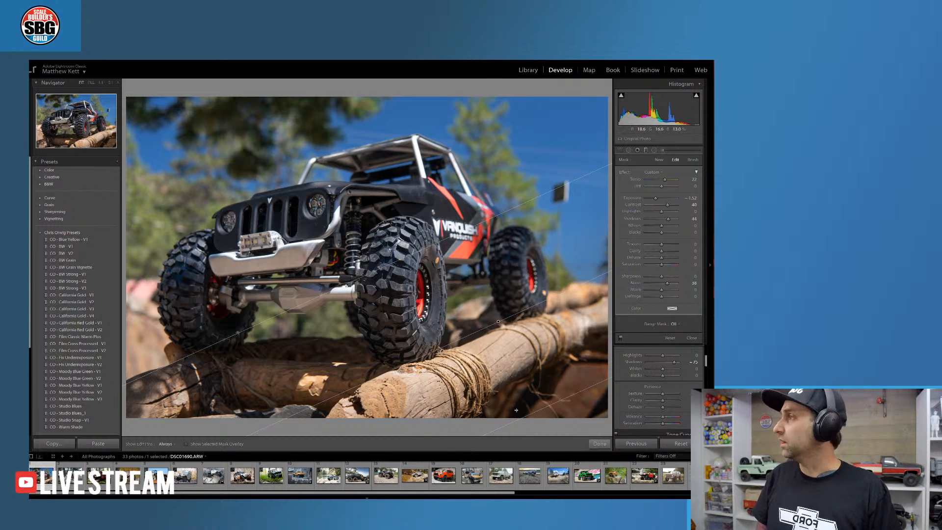
pyautogui.click(600, 442)
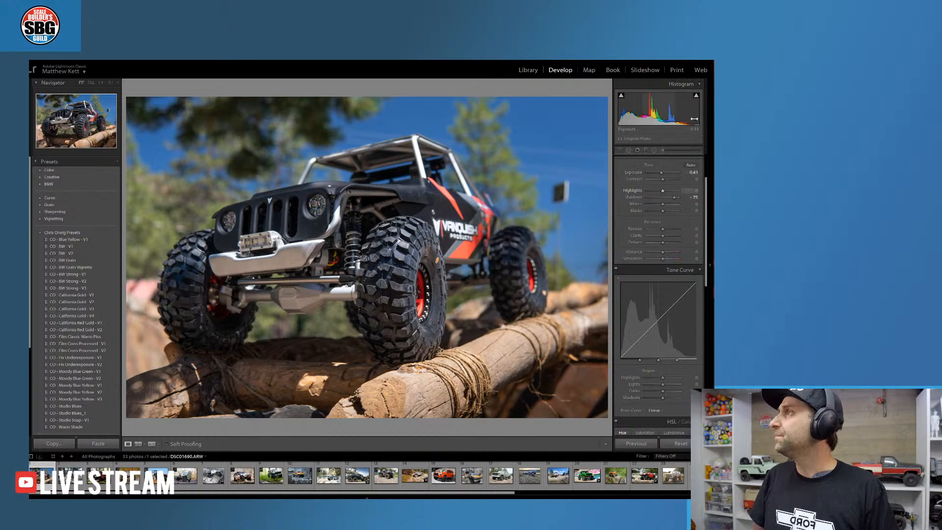
# Reopen the existing graduated filter on the logs to review its settings, and close it
pyautogui.click(646, 150)
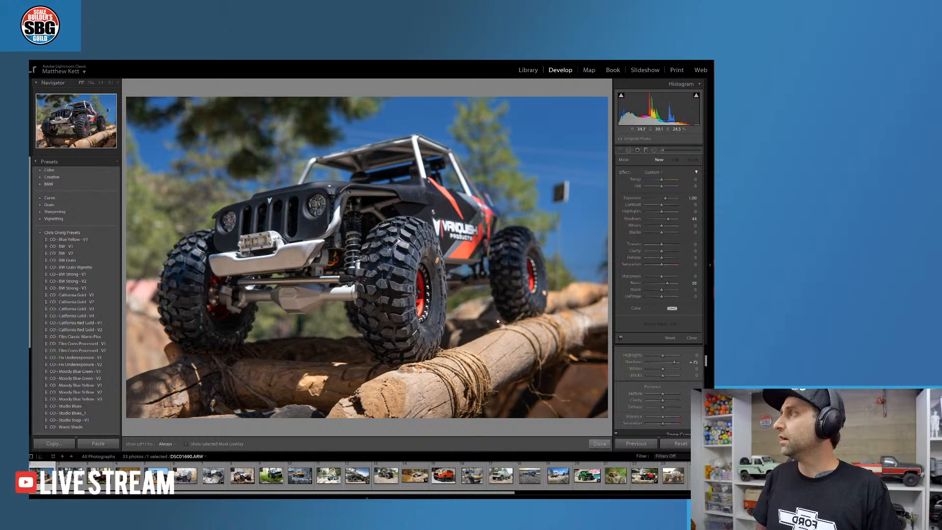
pyautogui.click(498, 322)
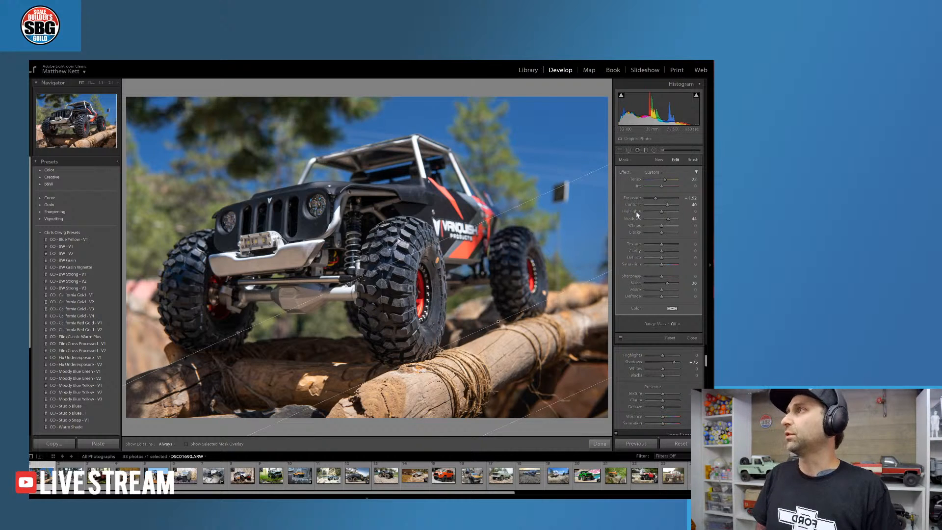
pyautogui.click(599, 443)
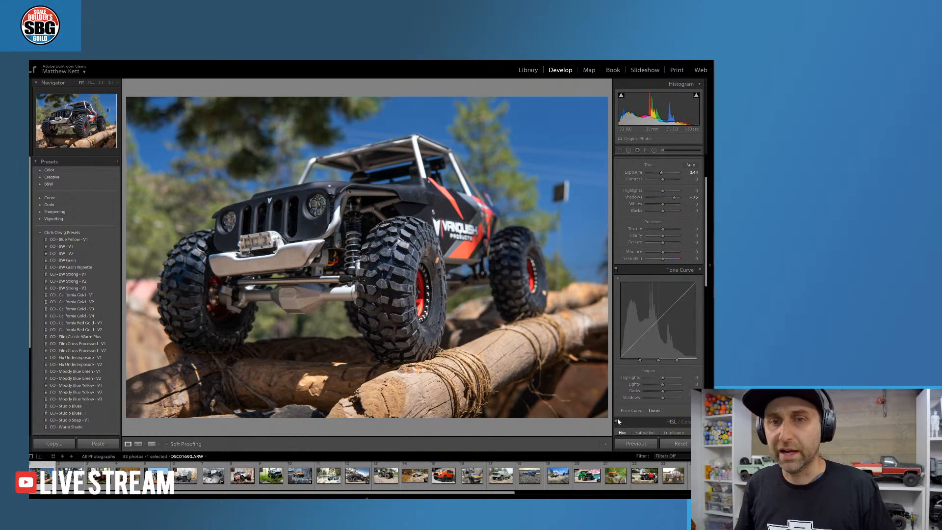
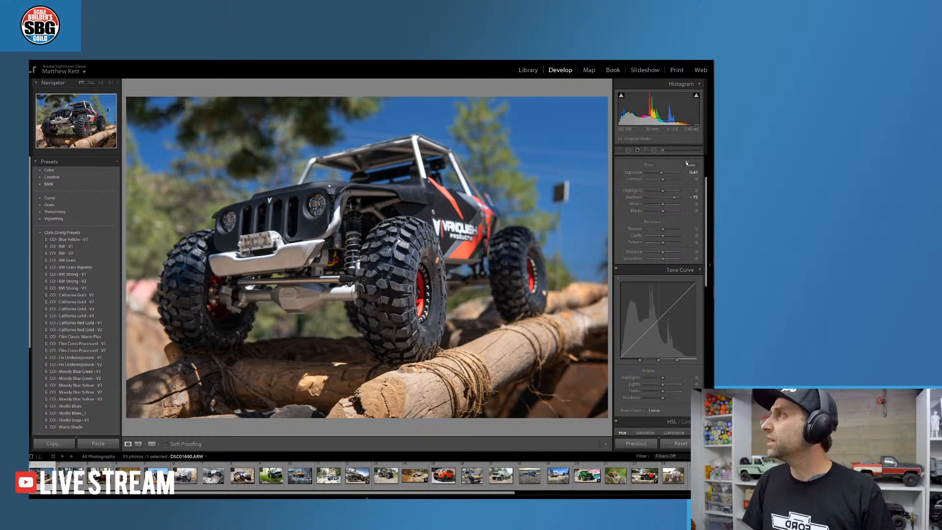
# Try healing a small spot in the sky beside the sign with a source just above it, and undo the correction
pyautogui.click(628, 150)
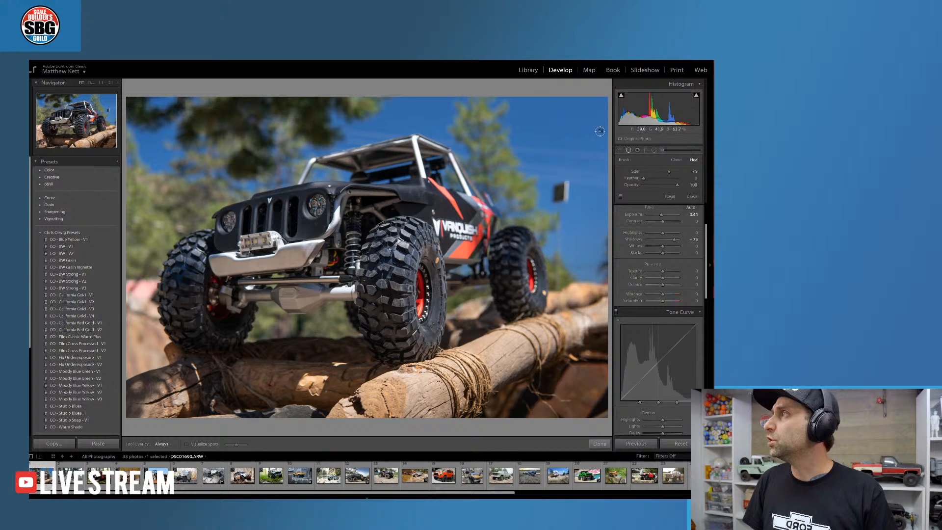
pyautogui.click(590, 208)
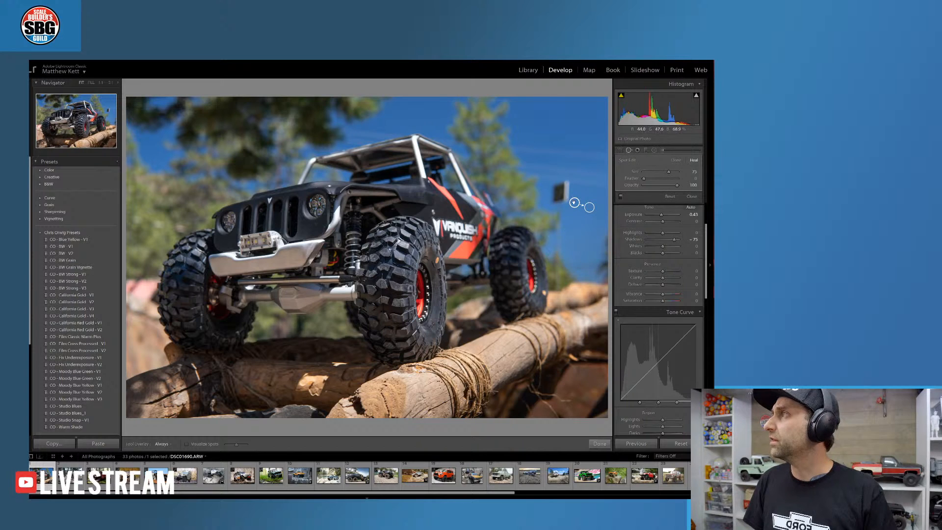
pyautogui.moveTo(575, 202)
pyautogui.mouseDown()
pyautogui.moveTo(563, 191)
pyautogui.moveTo(586, 196)
pyautogui.mouseUp()
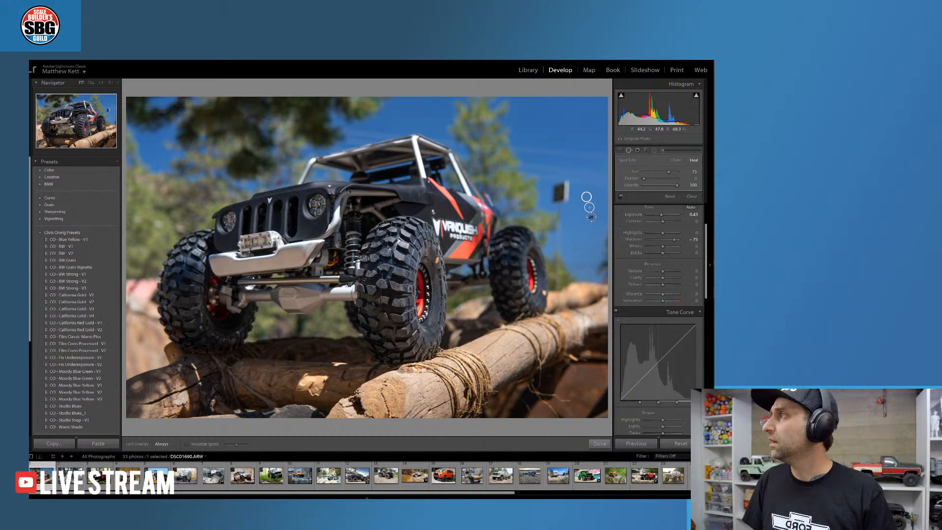
pyautogui.press('Escape')
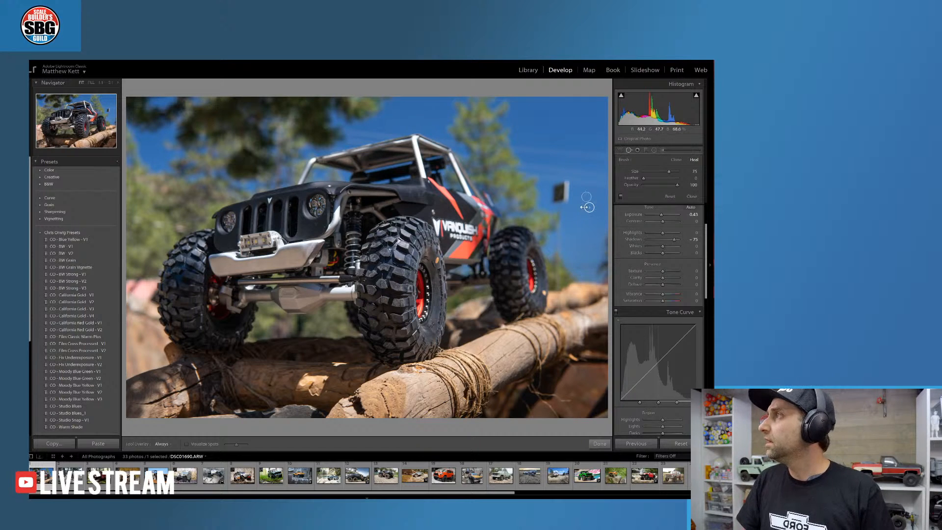
pyautogui.hotkey('ctrl', 'z')
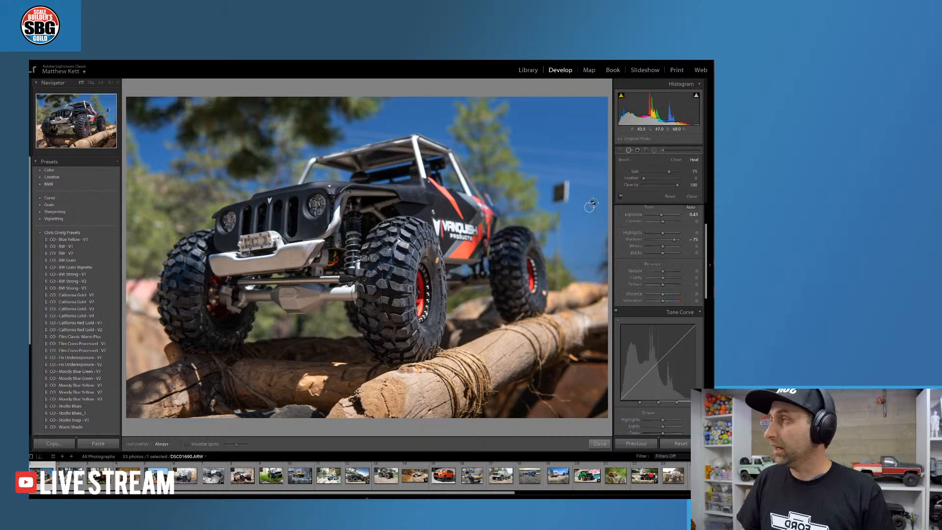
pyautogui.hotkey('ctrl', 'z')
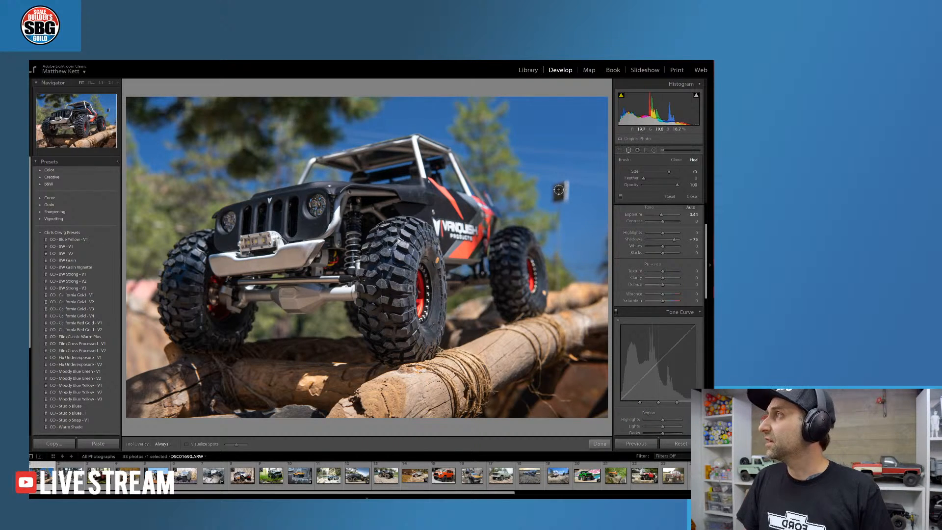
# Heal the blurred sign and a patch of upper-right sky using Spot Removal at size 79
pyautogui.moveTo(669, 171); pyautogui.dragTo(672, 172)
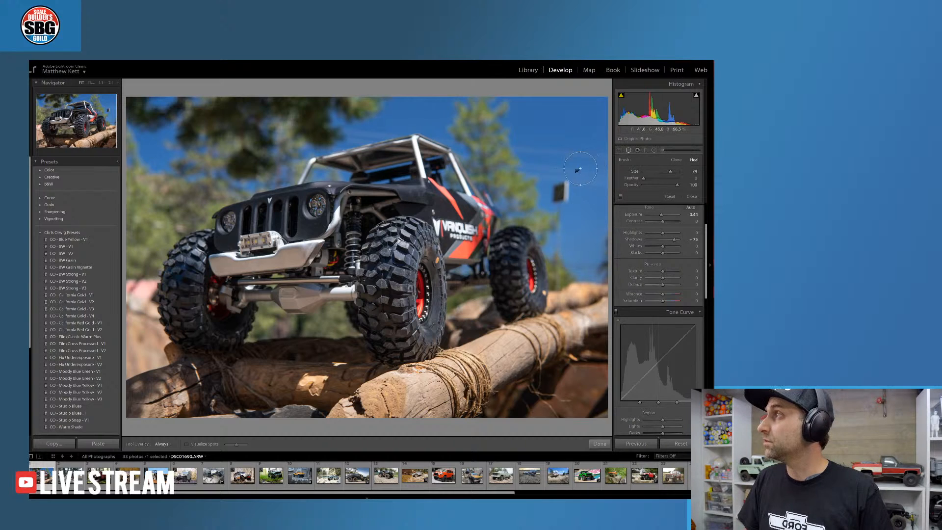
pyautogui.click(561, 191)
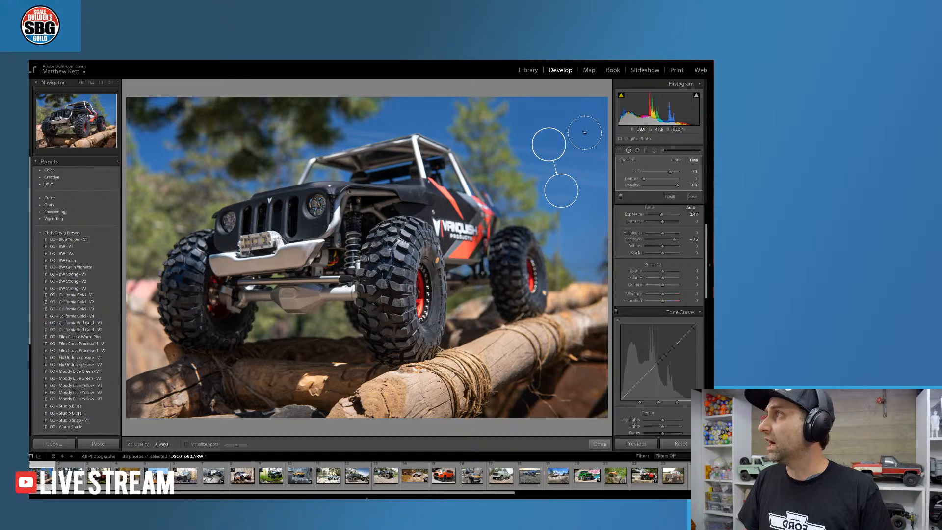
pyautogui.click(584, 132)
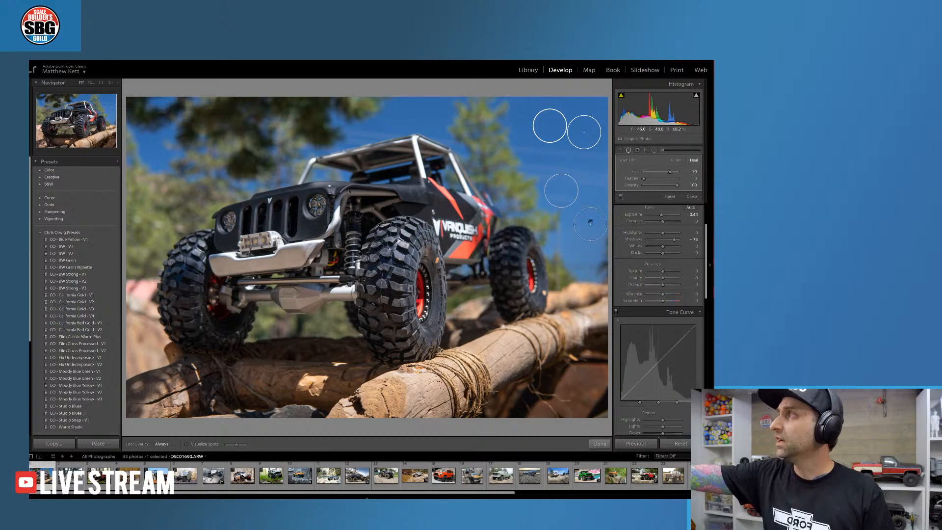
pyautogui.moveTo(580, 188); pyautogui.dragTo(587, 208)
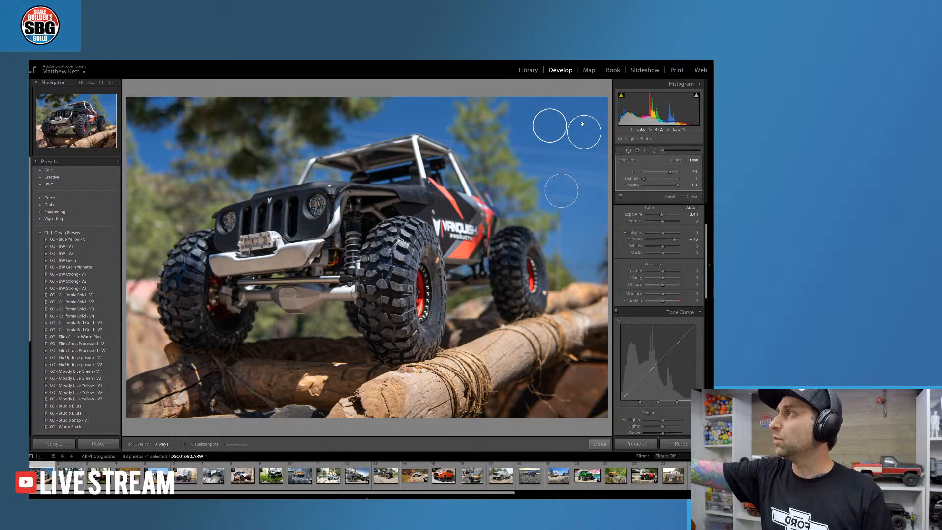
# Undo the additional healing patch in the open sky above the blurred sign, including its source adjustments
pyautogui.moveTo(585, 132)
pyautogui.mouseDown()
pyautogui.moveTo(571, 150)
pyautogui.moveTo(569, 209)
pyautogui.moveTo(587, 230)
pyautogui.moveTo(583, 126)
pyautogui.mouseUp()
pyautogui.hotkey('ctrl', 'z')
pyautogui.hotkey('ctrl', 'z')
pyautogui.hotkey('ctrl', 'z')
pyautogui.hotkey('ctrl', 'z')
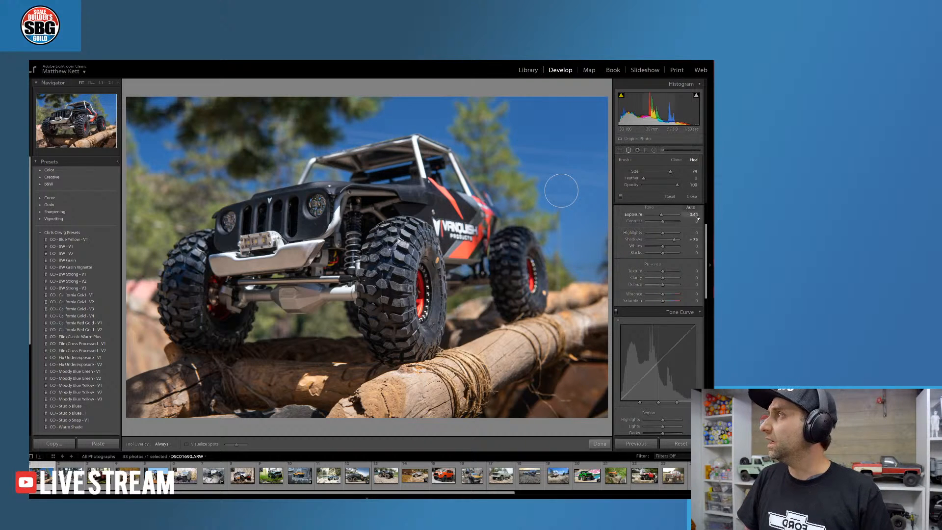
# Reposition the healing spot over the blurred sign and move its source up to the clear upper-right sky
pyautogui.click(561, 191)
pyautogui.moveTo(552, 140)
pyautogui.mouseDown()
pyautogui.moveTo(572, 119)
pyautogui.moveTo(548, 144)
pyautogui.mouseUp()
pyautogui.click(563, 189)
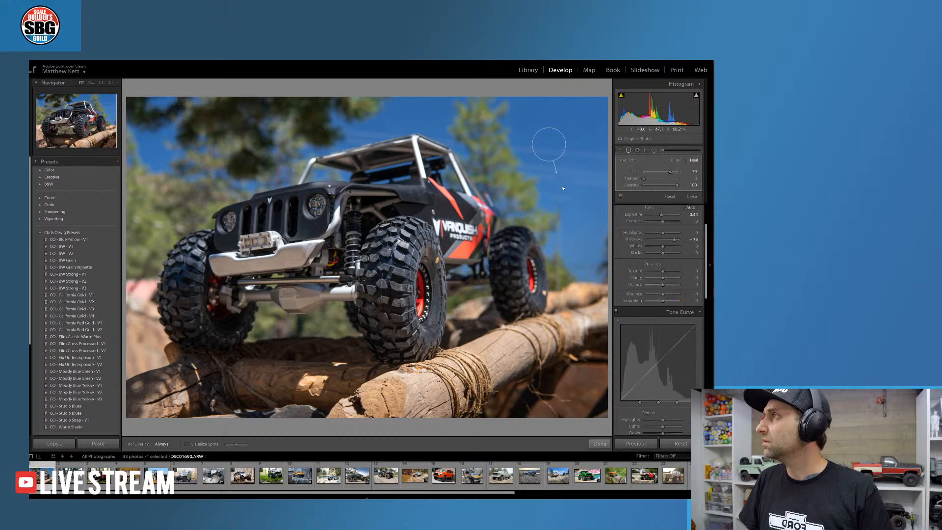
pyautogui.moveTo(568, 194)
pyautogui.mouseDown()
pyautogui.moveTo(555, 200)
pyautogui.moveTo(562, 191)
pyautogui.mouseUp()
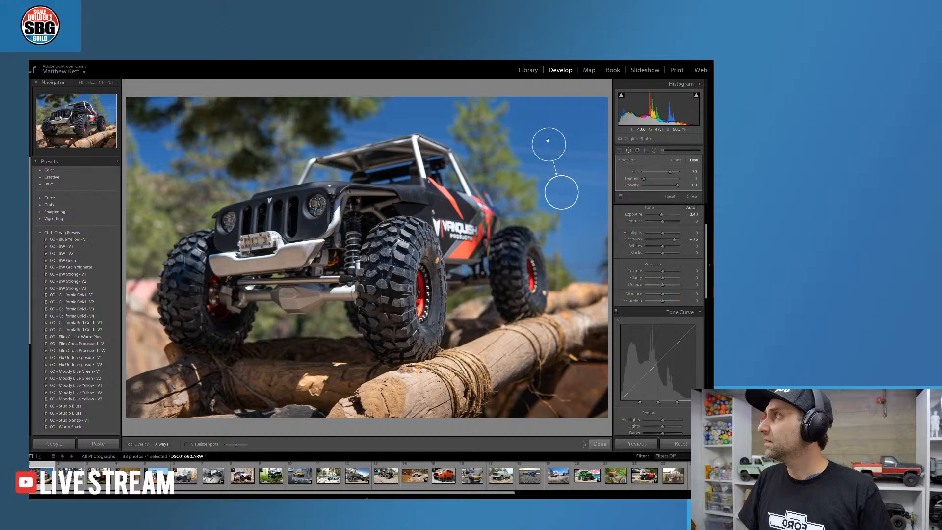
pyautogui.moveTo(550, 144)
pyautogui.mouseDown()
pyautogui.moveTo(556, 123)
pyautogui.moveTo(580, 121)
pyautogui.mouseUp()
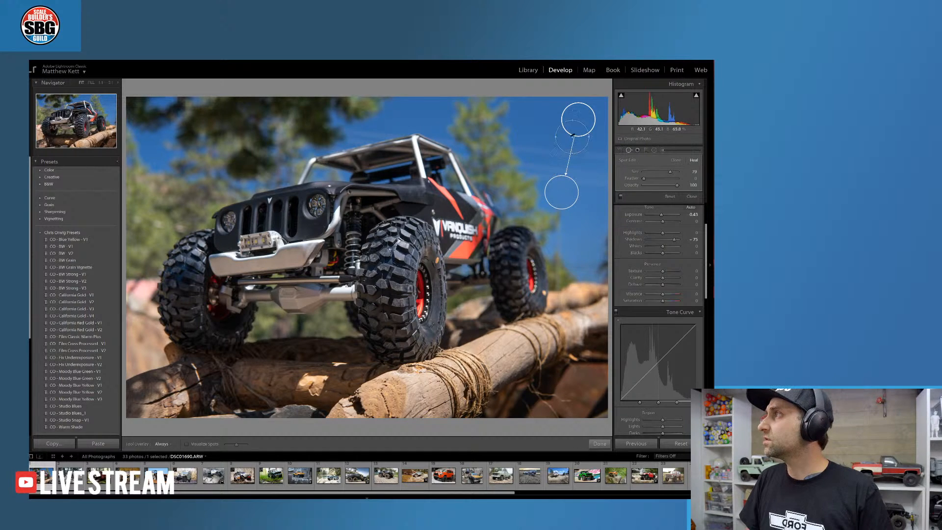
pyautogui.moveTo(670, 172); pyautogui.dragTo(670, 174)
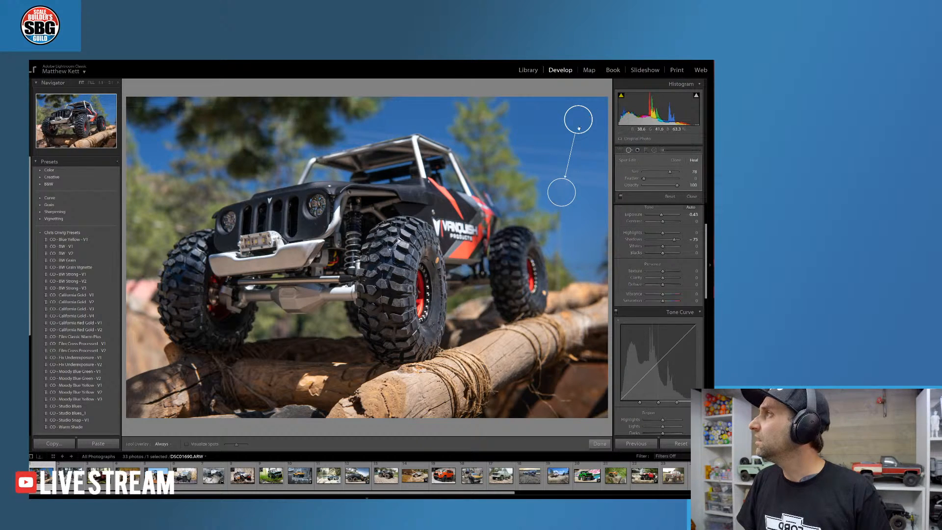
pyautogui.moveTo(578, 129)
pyautogui.mouseDown()
pyautogui.moveTo(570, 127)
pyautogui.moveTo(570, 140)
pyautogui.moveTo(581, 121)
pyautogui.mouseUp()
# Refine the sign's healing spot with feather 0 and size 79, nudge its source slightly, and finish the correction
pyautogui.moveTo(643, 178); pyautogui.dragTo(657, 180)
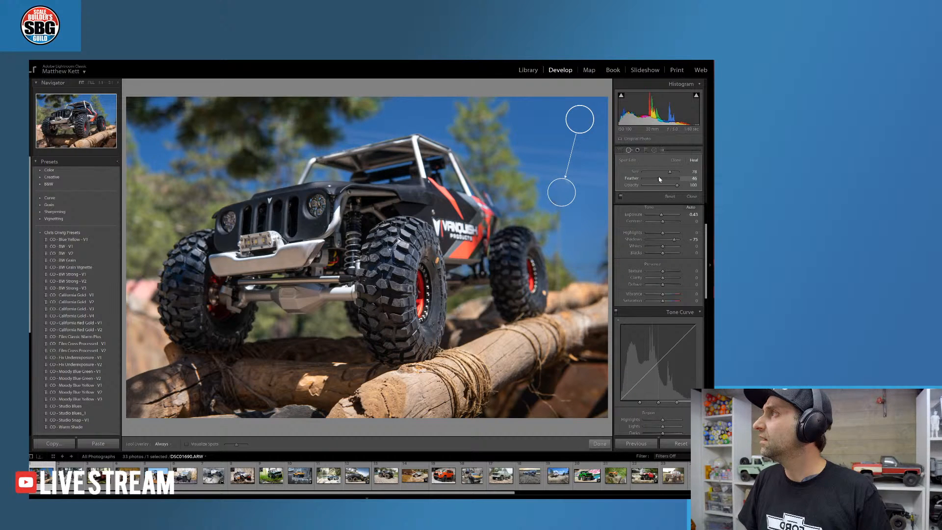
pyautogui.moveTo(658, 178); pyautogui.dragTo(644, 179)
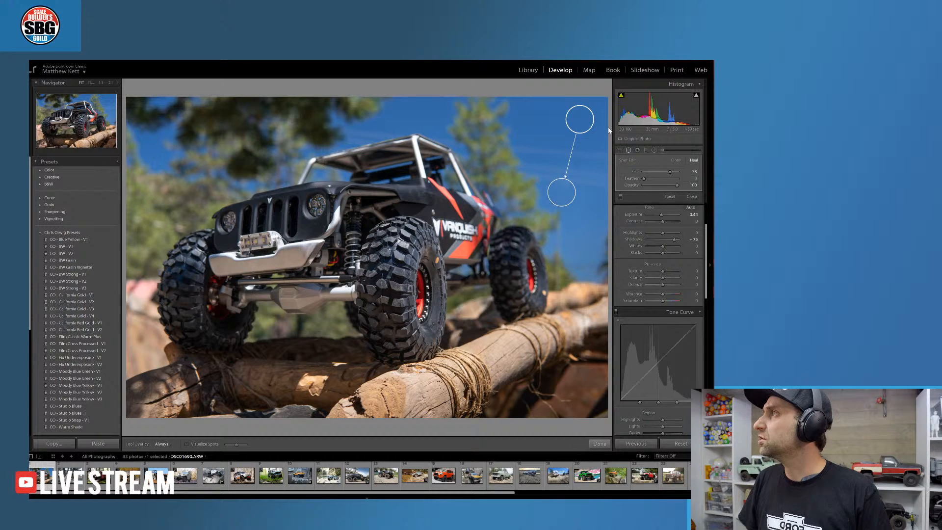
pyautogui.moveTo(580, 119); pyautogui.dragTo(582, 120)
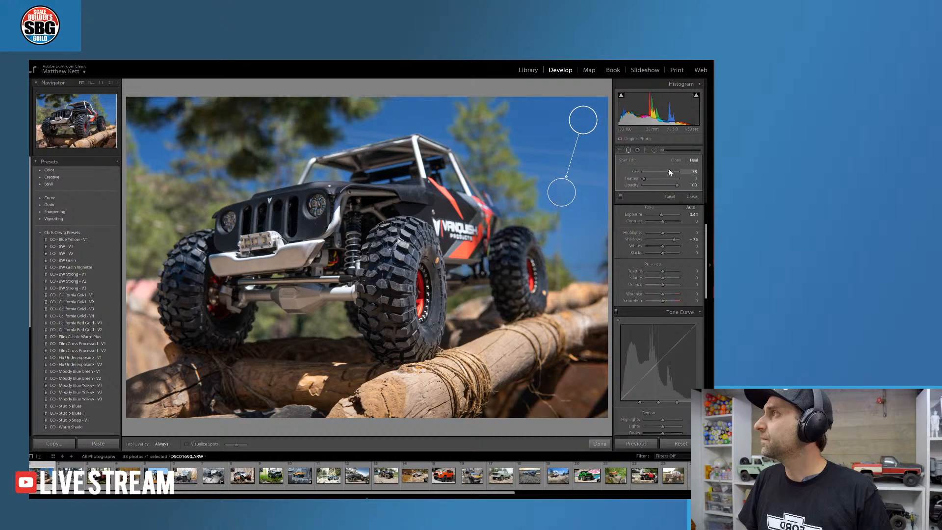
pyautogui.moveTo(669, 170); pyautogui.dragTo(670, 170)
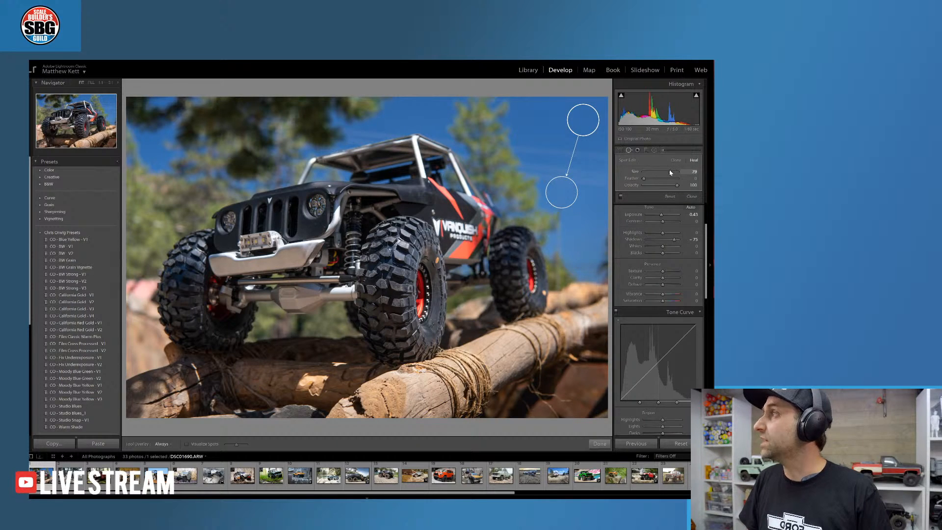
pyautogui.click(600, 443)
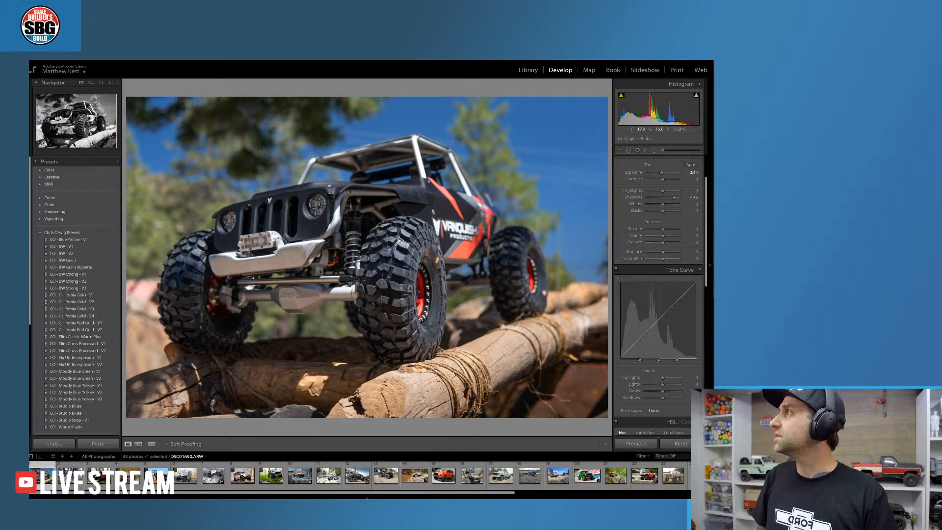
# Add a slightly tilted graduated filter over the upper sky with exposure 1.33, extending down to the crawler's body
pyautogui.click(646, 150)
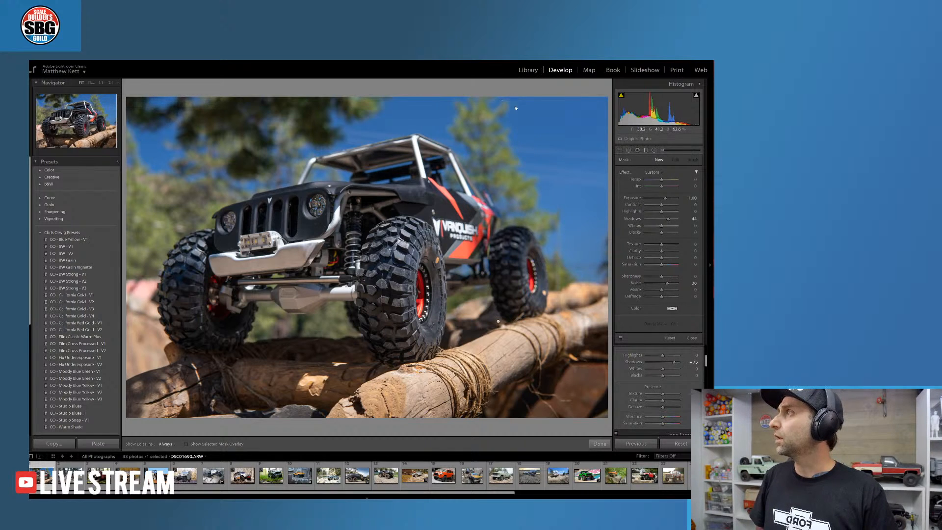
pyautogui.moveTo(516, 108); pyautogui.dragTo(508, 187)
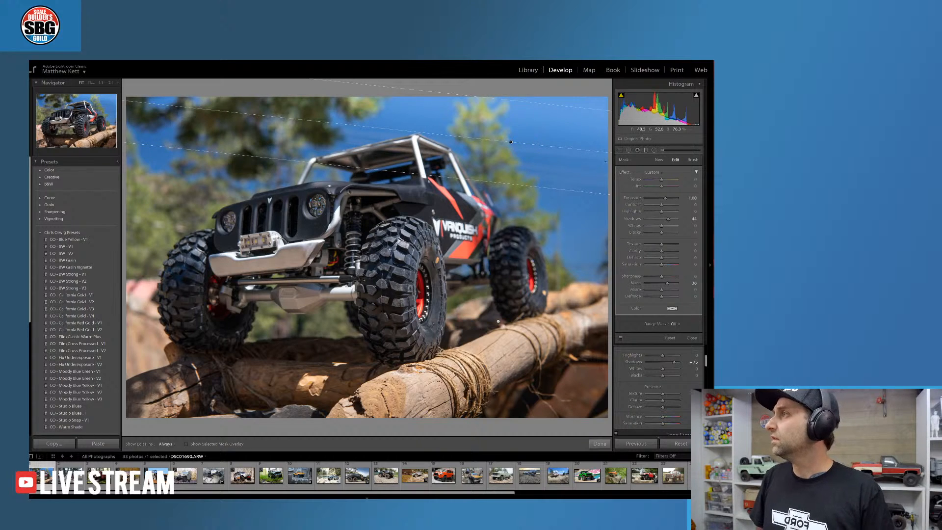
pyautogui.moveTo(562, 106); pyautogui.dragTo(590, 88)
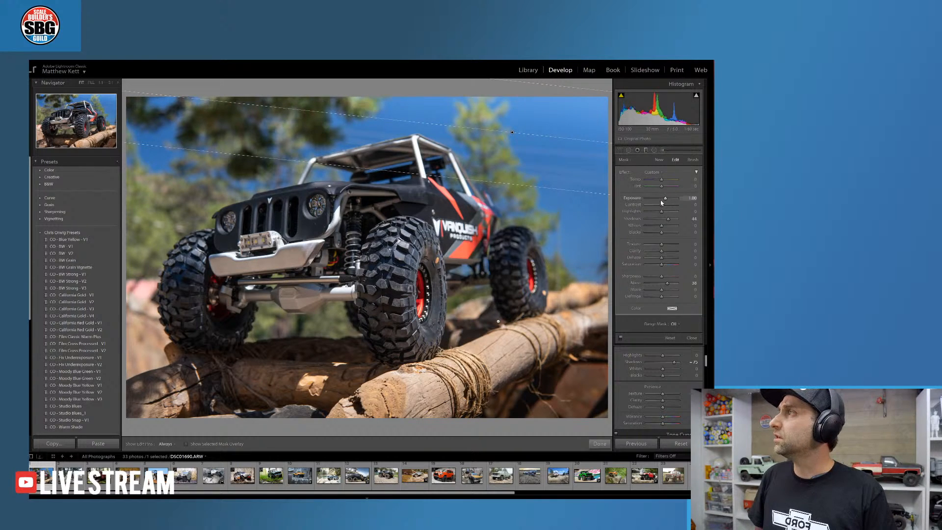
pyautogui.moveTo(665, 200); pyautogui.dragTo(667, 200)
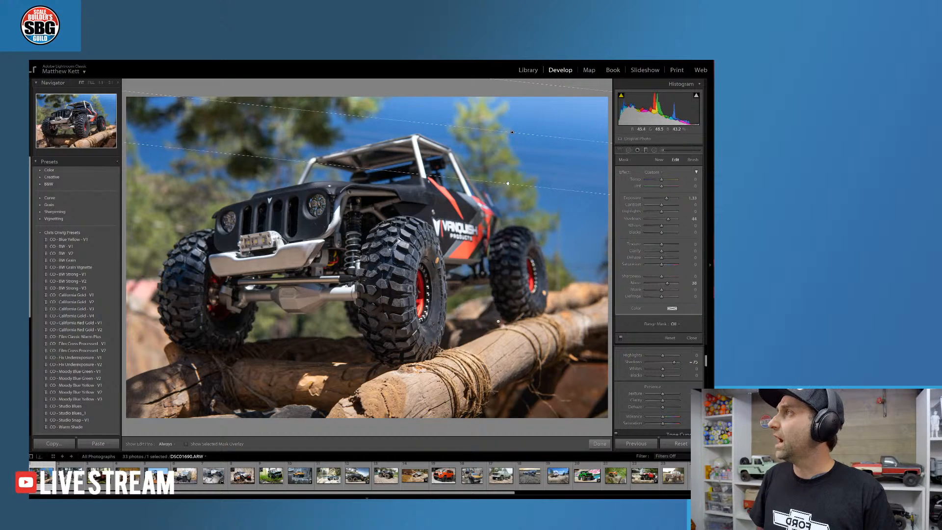
pyautogui.moveTo(507, 183); pyautogui.dragTo(485, 220)
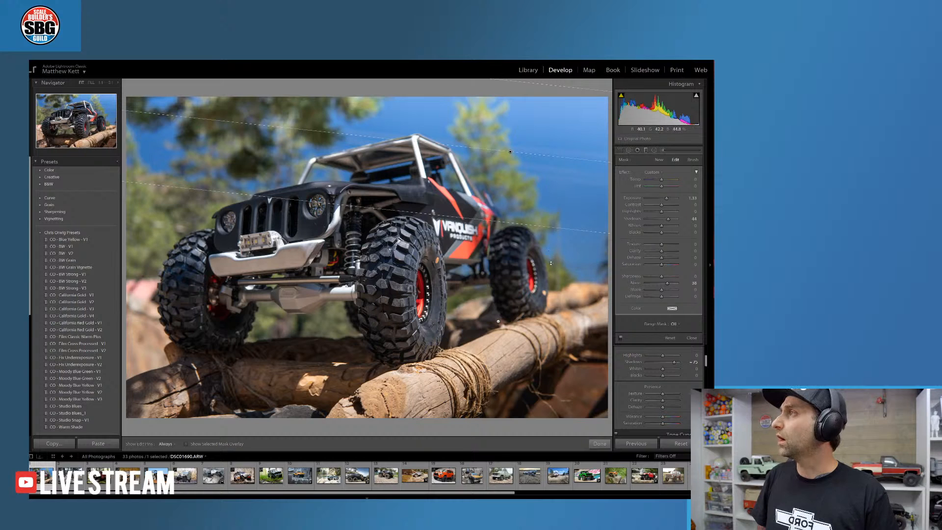
pyautogui.click(594, 448)
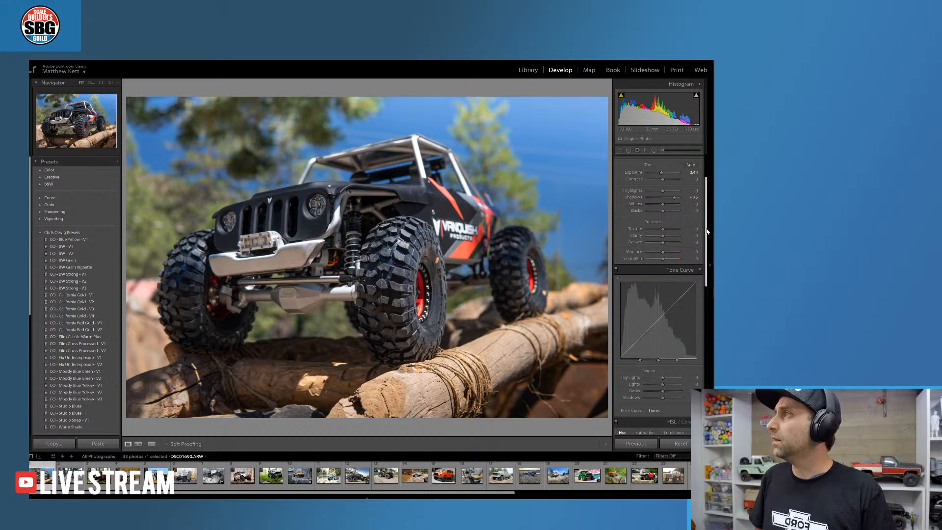
# Shift the red hue toward orange and slightly lower the red luminance in the HSL adjustments
pyautogui.moveTo(708, 230); pyautogui.dragTo(707, 318)
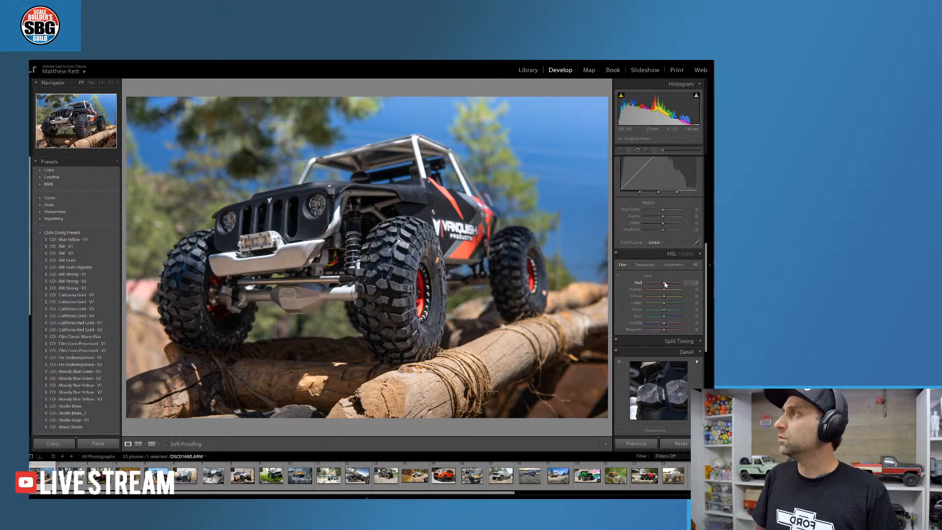
pyautogui.moveTo(665, 284); pyautogui.dragTo(659, 284)
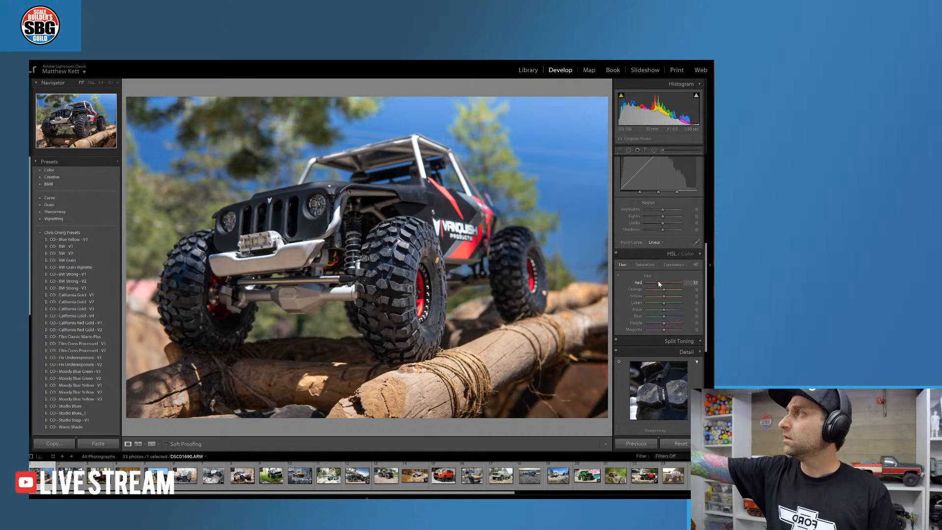
pyautogui.moveTo(658, 284); pyautogui.dragTo(666, 283)
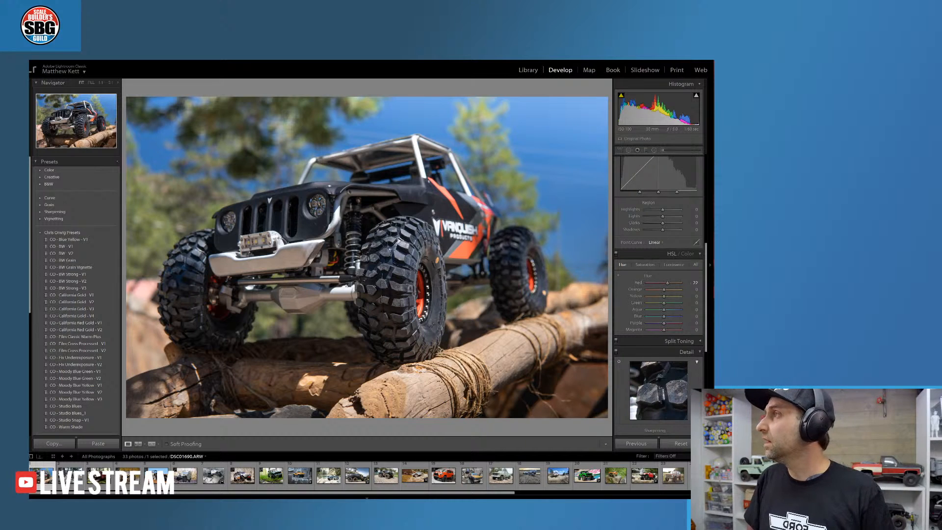
pyautogui.click(672, 265)
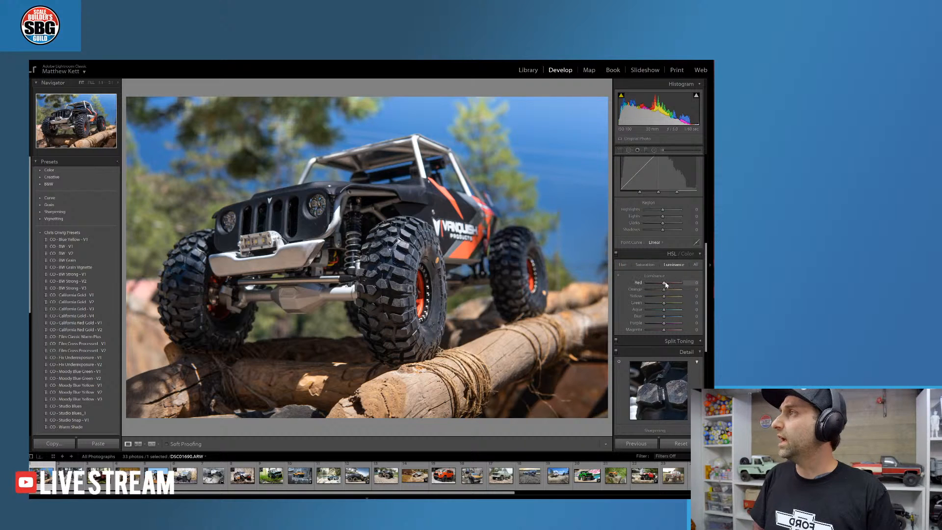
pyautogui.moveTo(661, 284); pyautogui.dragTo(660, 284)
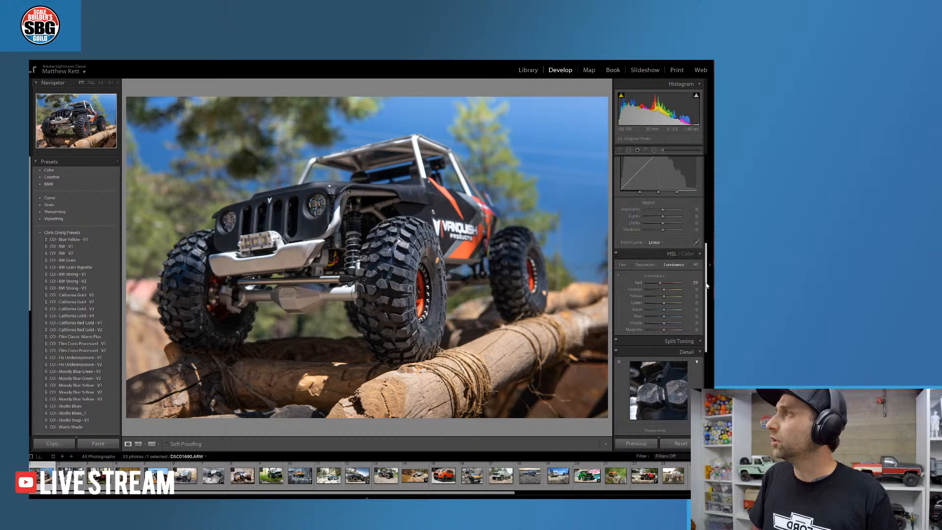
# Raise the green saturation to 54 and set the green luminance to 17 in the HSL adjustments
pyautogui.moveTo(706, 285); pyautogui.dragTo(705, 347)
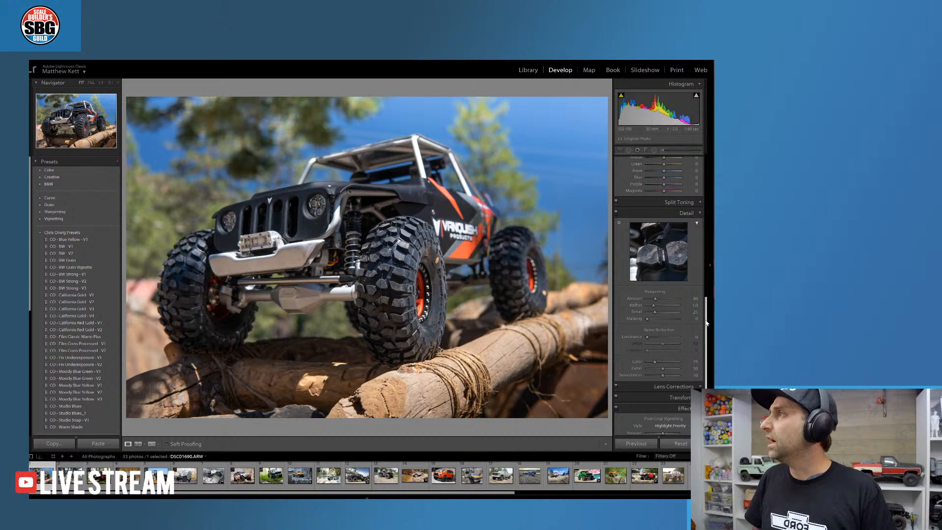
pyautogui.moveTo(707, 322); pyautogui.dragTo(706, 250)
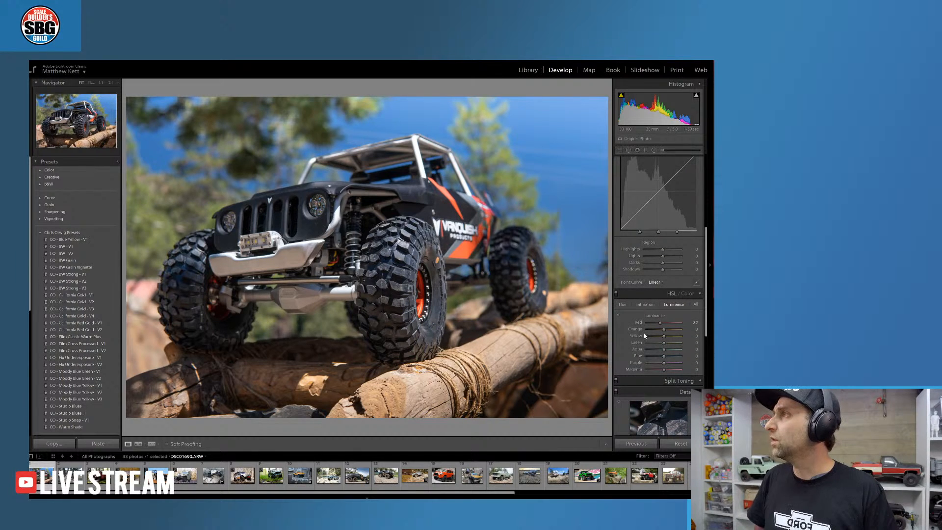
pyautogui.click(644, 305)
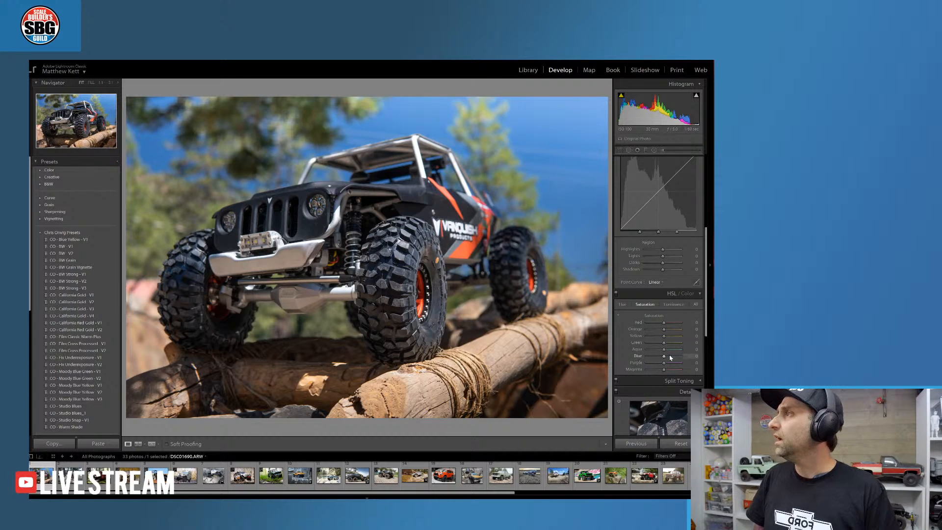
pyautogui.moveTo(665, 344); pyautogui.dragTo(674, 345)
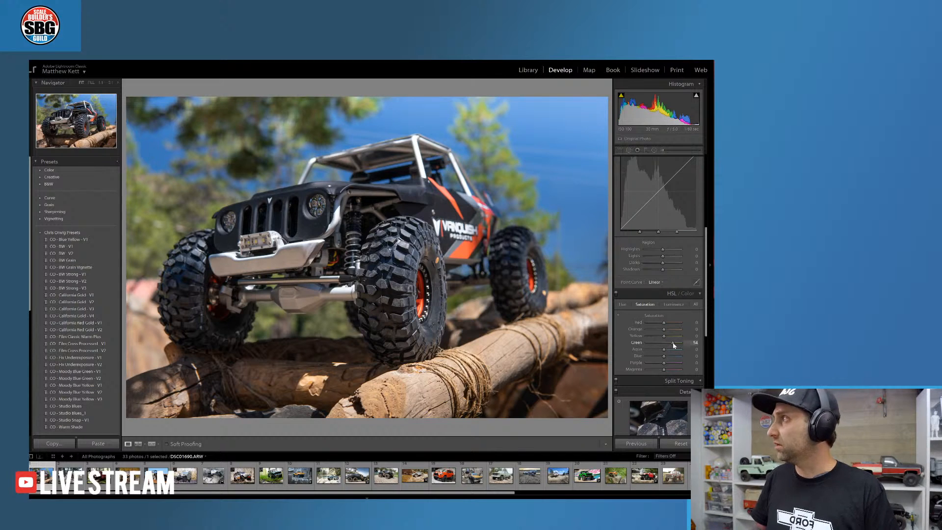
pyautogui.click(673, 305)
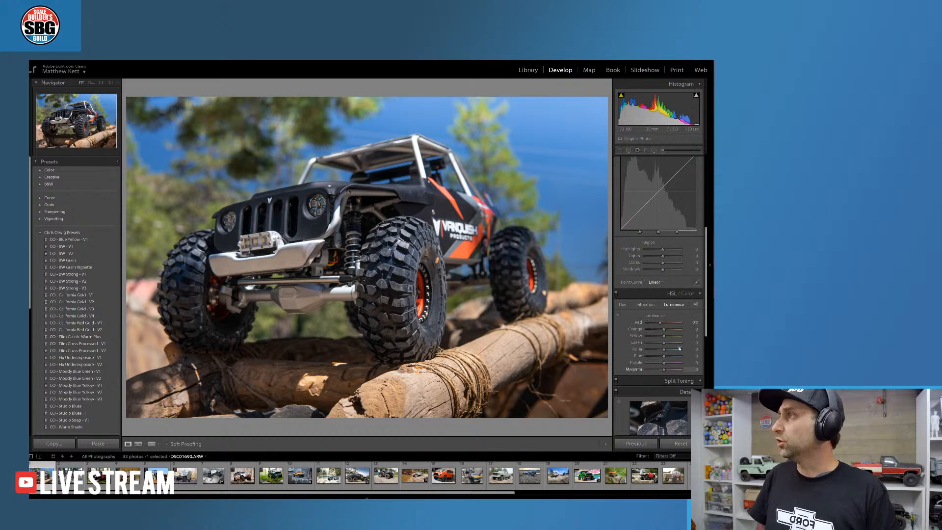
pyautogui.moveTo(666, 344); pyautogui.dragTo(679, 342)
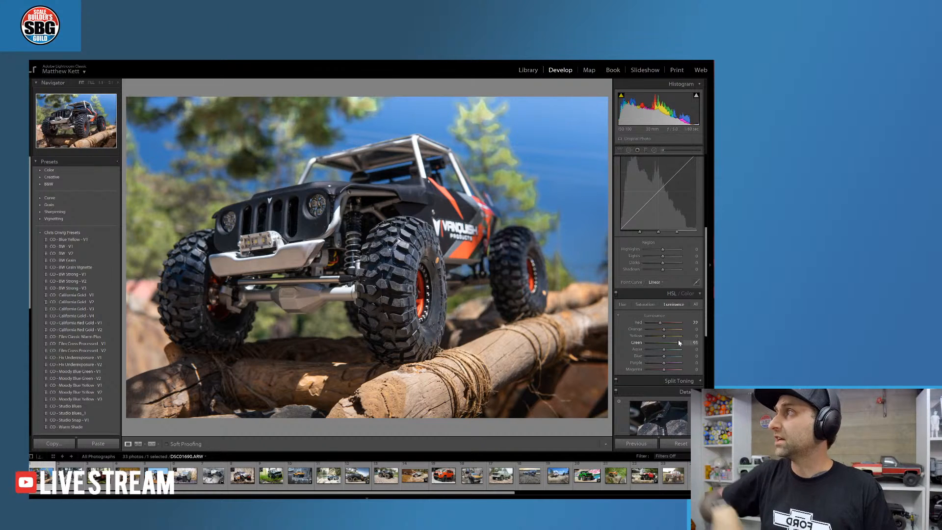
pyautogui.moveTo(678, 342); pyautogui.dragTo(666, 342)
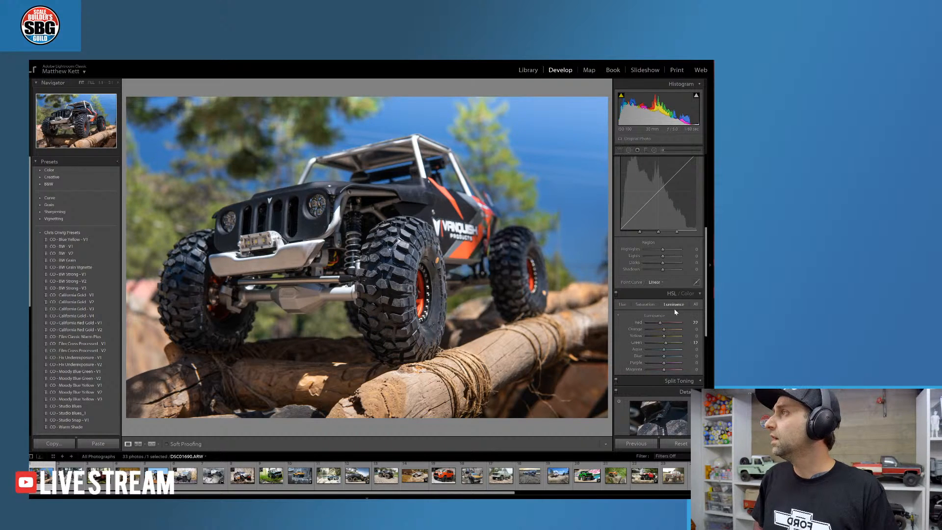
# Try shifting the green hue in the HSL adjustments
pyautogui.click(644, 304)
pyautogui.click(622, 304)
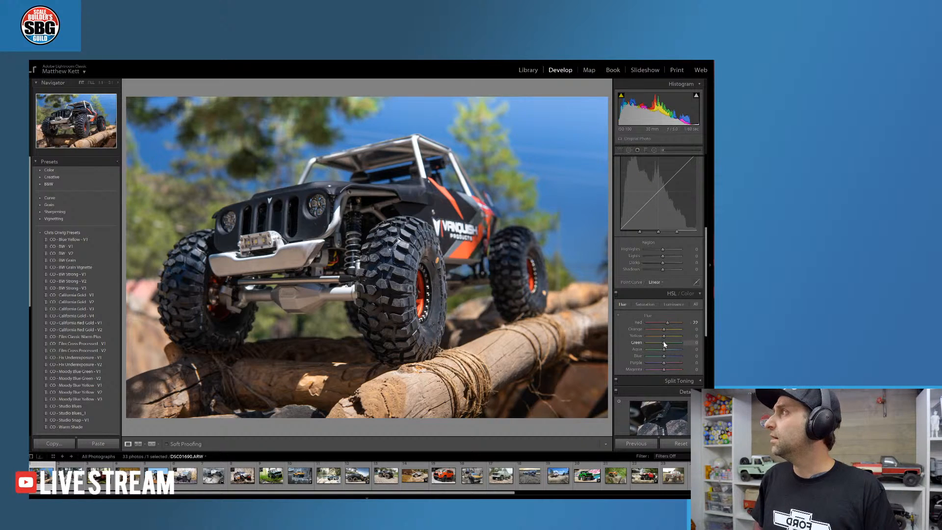
pyautogui.moveTo(664, 344); pyautogui.dragTo(669, 345)
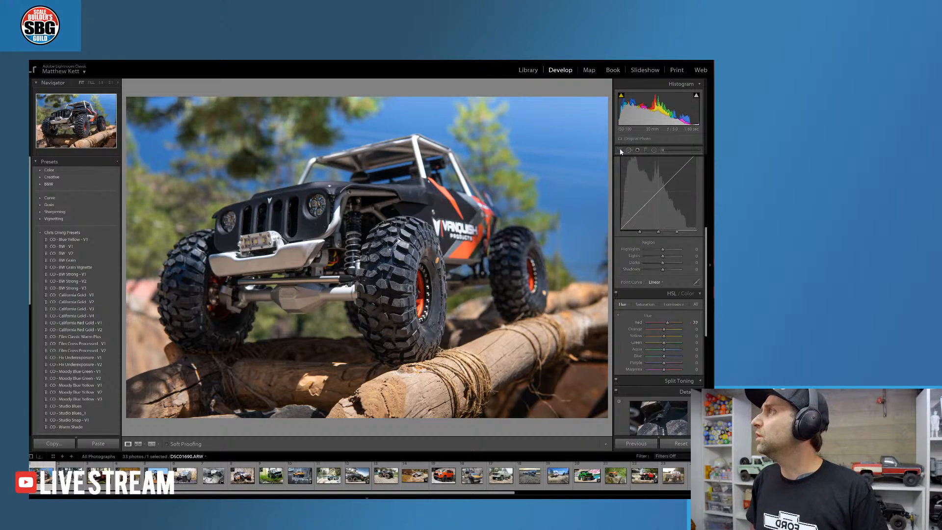
# Add an oval radial filter over the dark foliage in the photo's upper-left corner and invert it to affect the inside
pyautogui.click(654, 151)
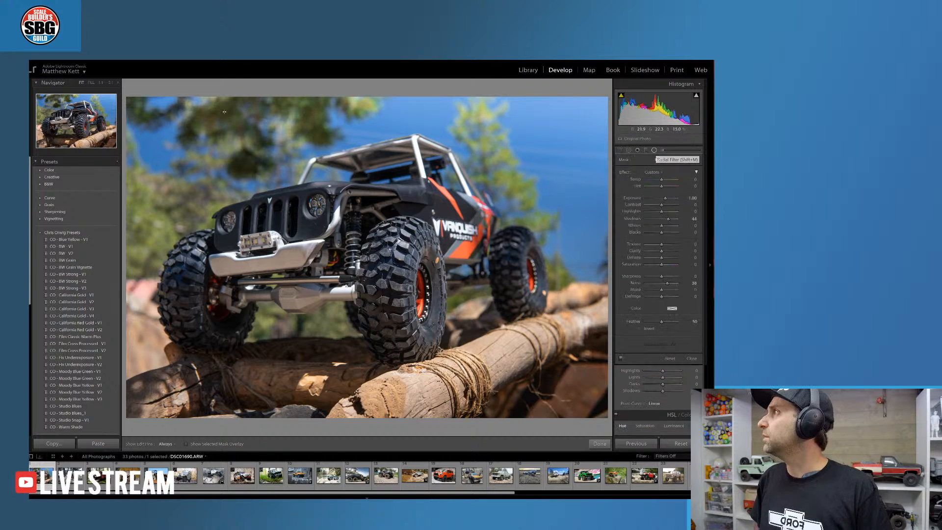
pyautogui.moveTo(208, 122); pyautogui.dragTo(290, 177)
pyautogui.moveTo(211, 131); pyautogui.dragTo(254, 129)
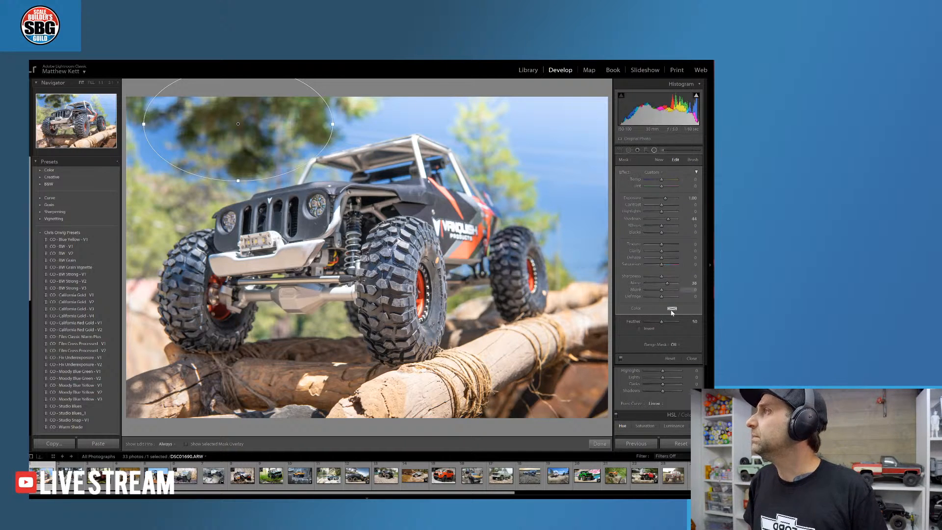
pyautogui.click(641, 328)
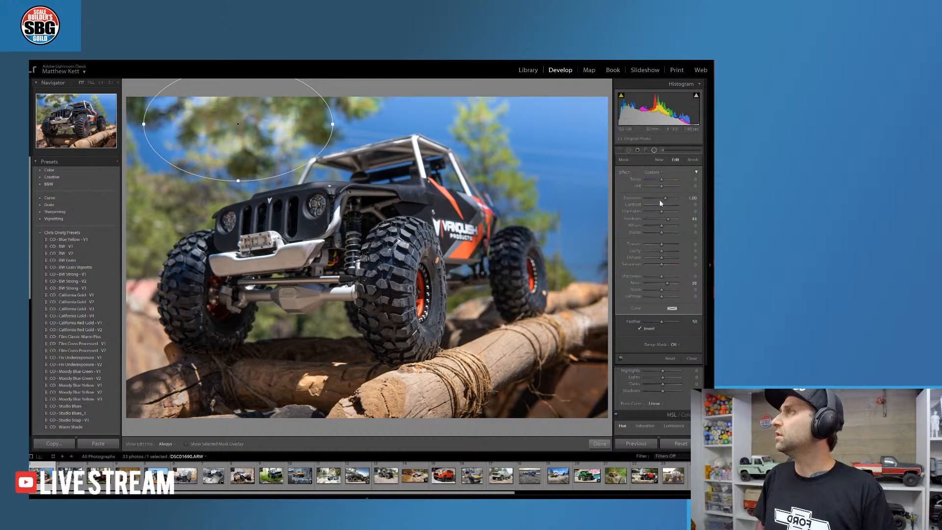
# Set the foliage radial filter's exposure to 0.65, contrast to -71 and feather to 74
pyautogui.moveTo(664, 199); pyautogui.dragTo(662, 199)
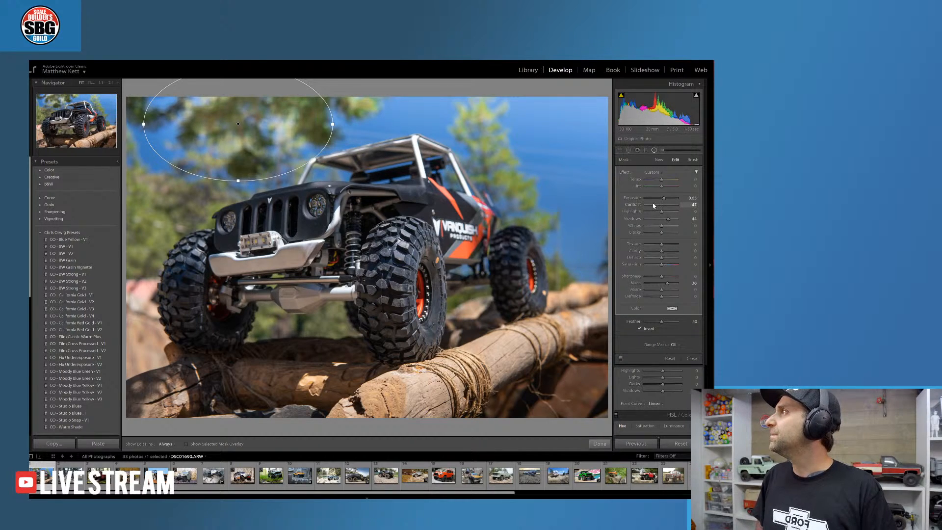
pyautogui.moveTo(654, 205)
pyautogui.mouseDown()
pyautogui.moveTo(662, 207)
pyautogui.moveTo(650, 205)
pyautogui.mouseUp()
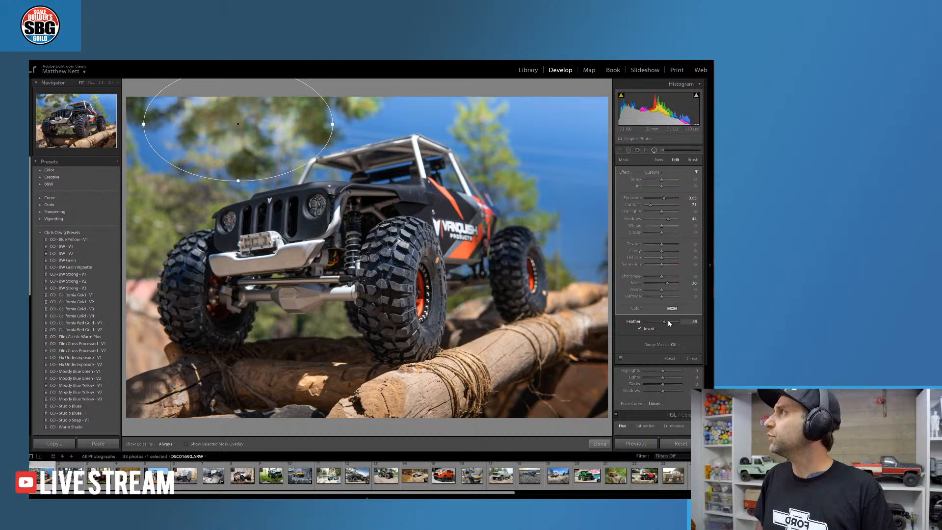
pyautogui.moveTo(670, 323)
pyautogui.mouseDown()
pyautogui.moveTo(686, 323)
pyautogui.moveTo(642, 321)
pyautogui.moveTo(667, 320)
pyautogui.mouseUp()
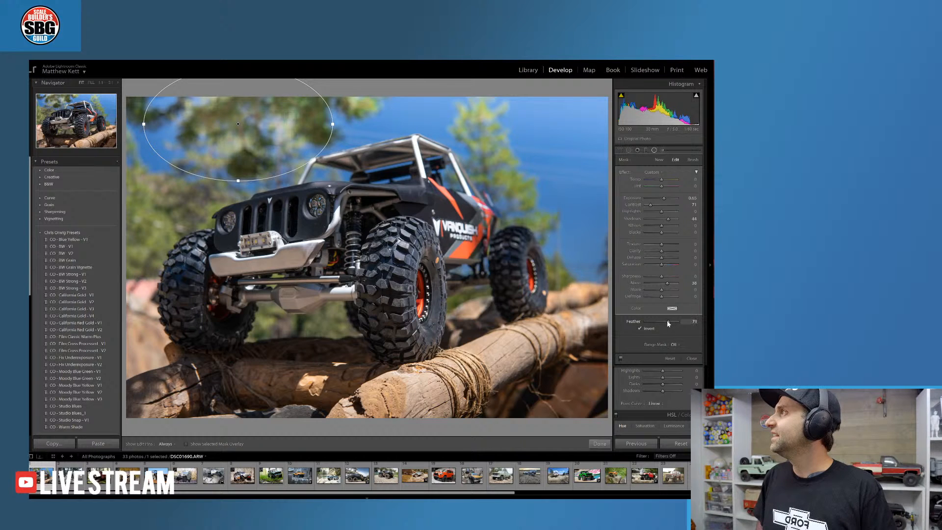
pyautogui.moveTo(667, 322); pyautogui.dragTo(669, 322)
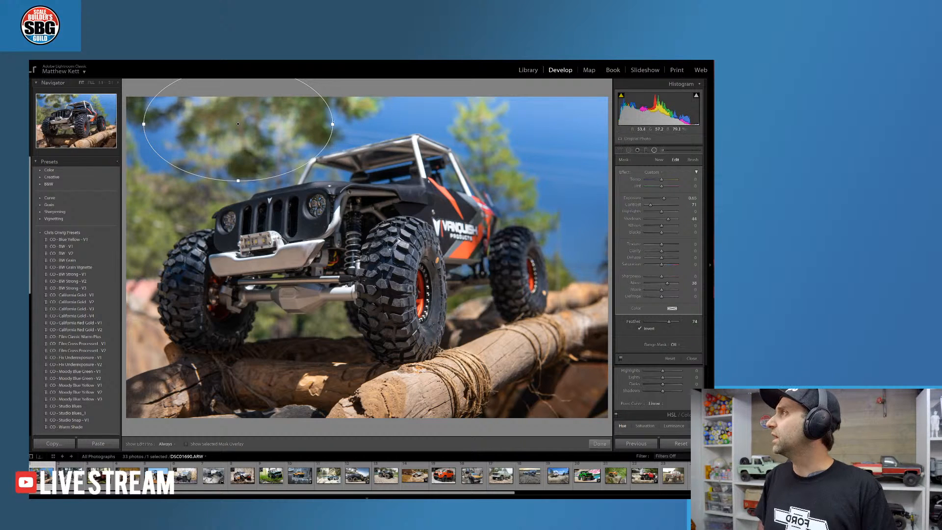
# Widen the radial filter and shift it up over all the overhanging foliage, slightly lower its highlights, and finish the filter
pyautogui.moveTo(332, 124)
pyautogui.mouseDown()
pyautogui.moveTo(363, 121)
pyautogui.moveTo(319, 115)
pyautogui.mouseUp()
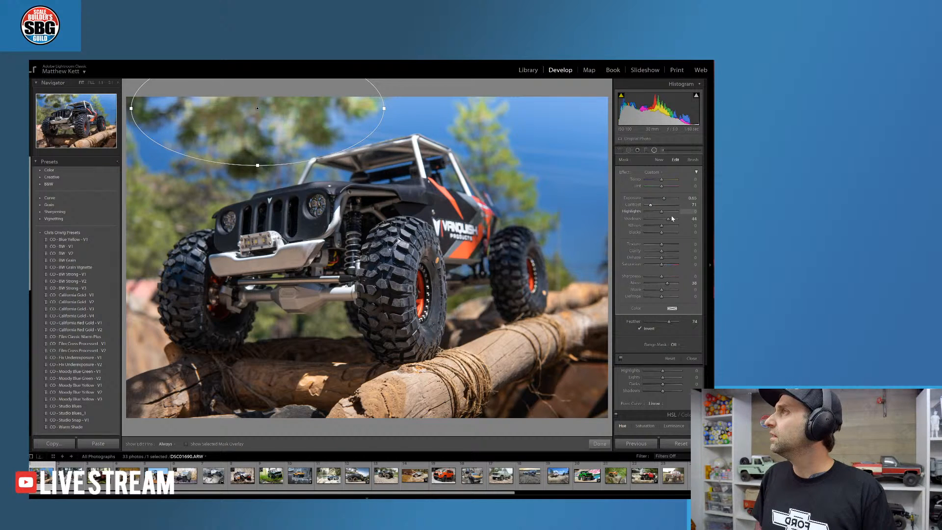
pyautogui.moveTo(661, 212); pyautogui.dragTo(659, 211)
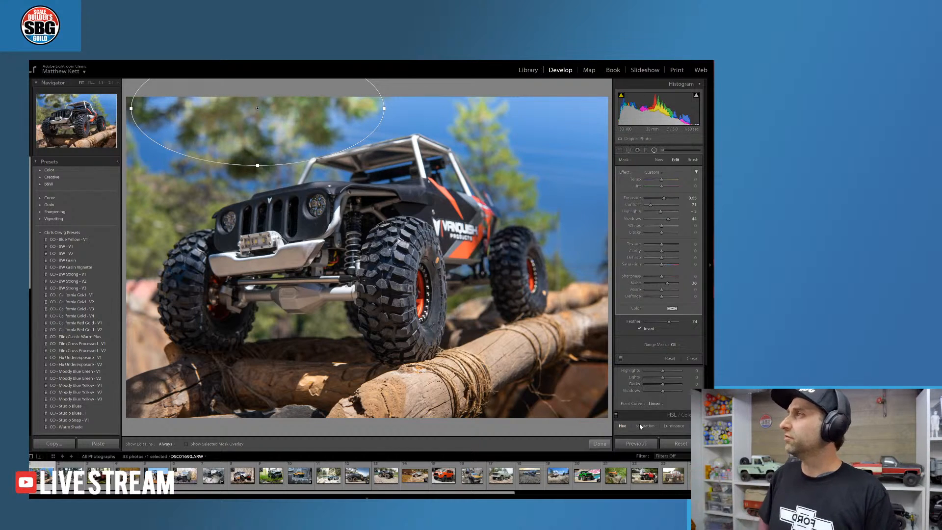
pyautogui.click(600, 443)
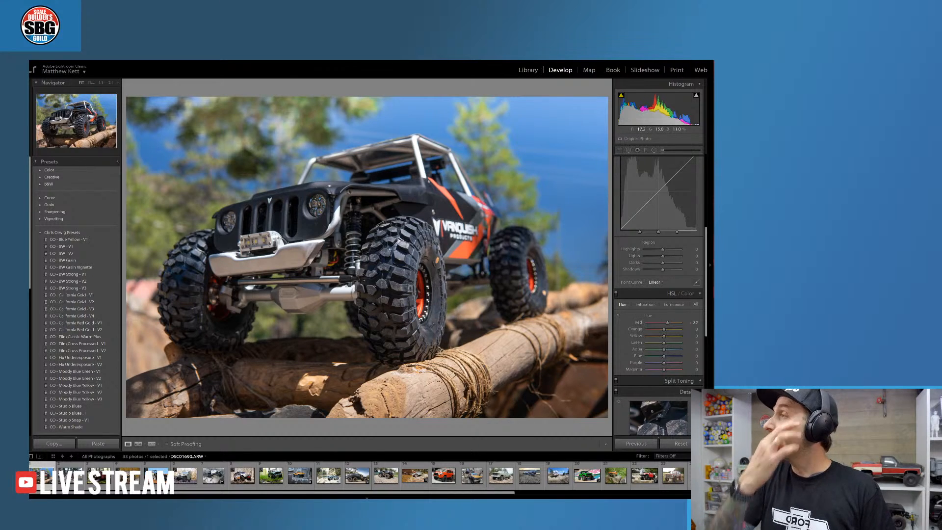
pyautogui.click(672, 457)
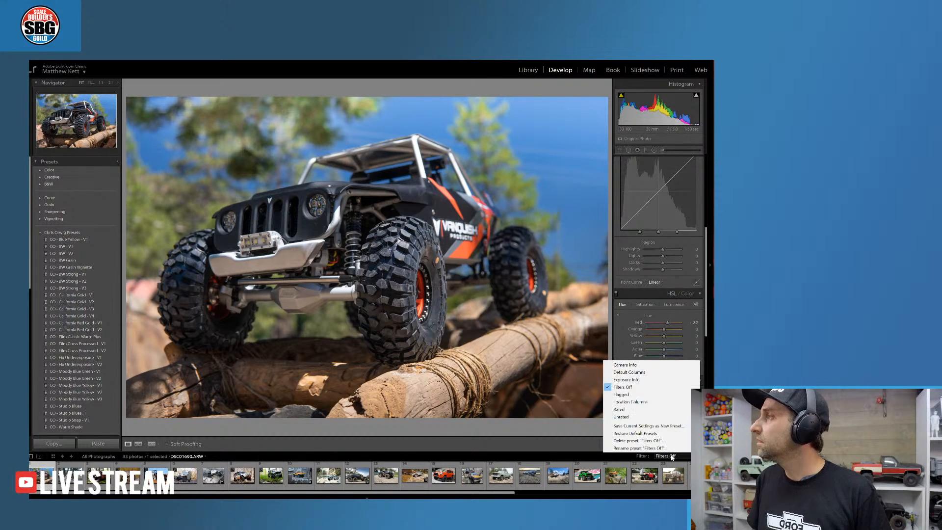
pyautogui.click(580, 457)
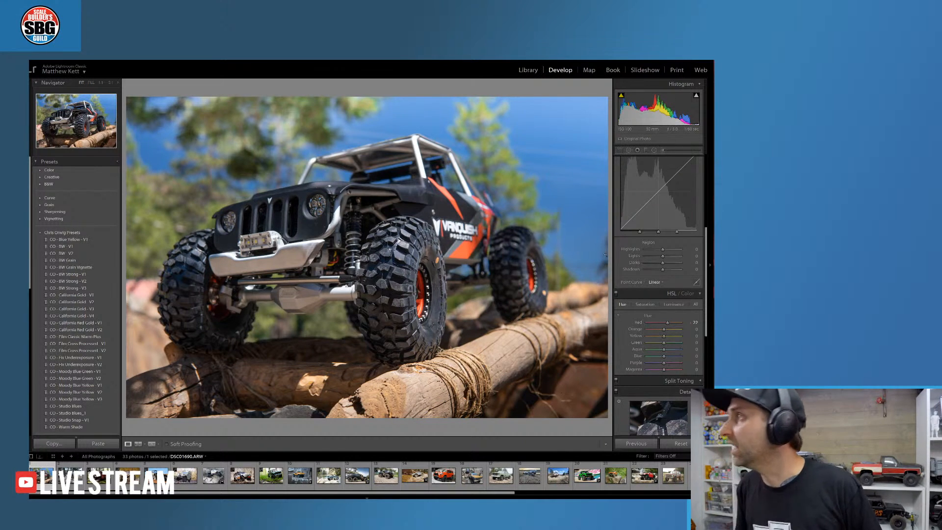
pyautogui.rightClick(379, 283)
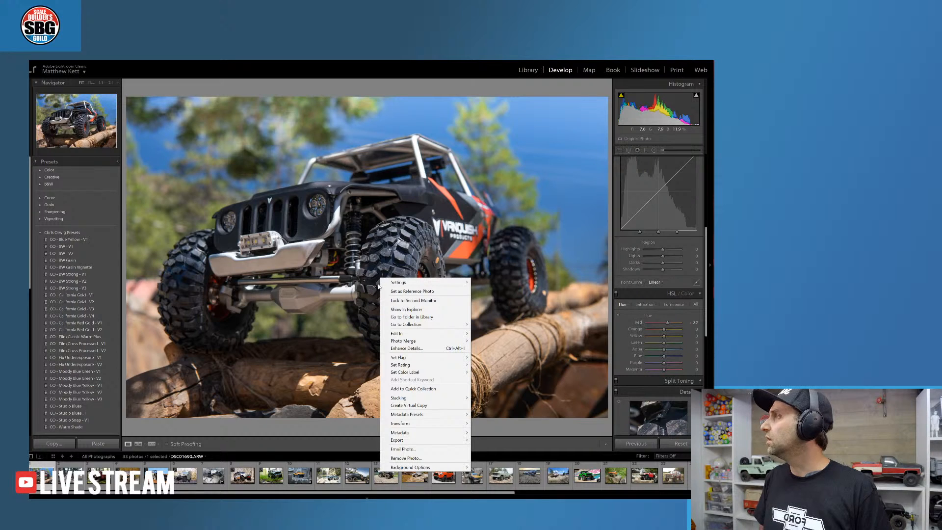
pyautogui.click(337, 448)
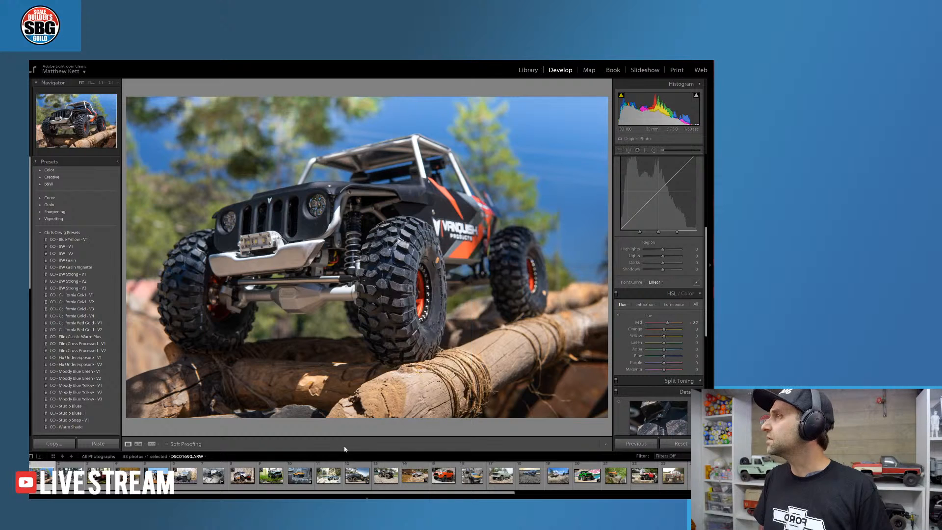
pyautogui.scroll(-3, 676, 343)
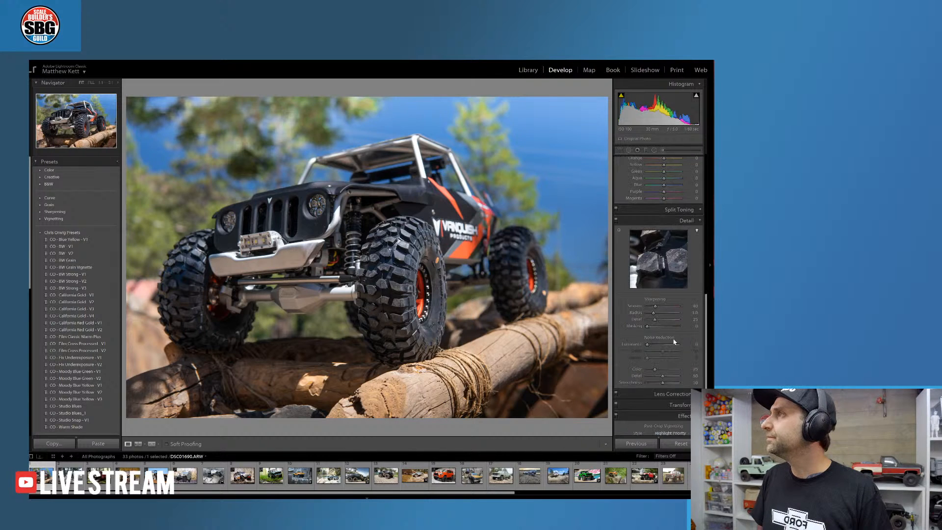
pyautogui.scroll(-1, 675, 348)
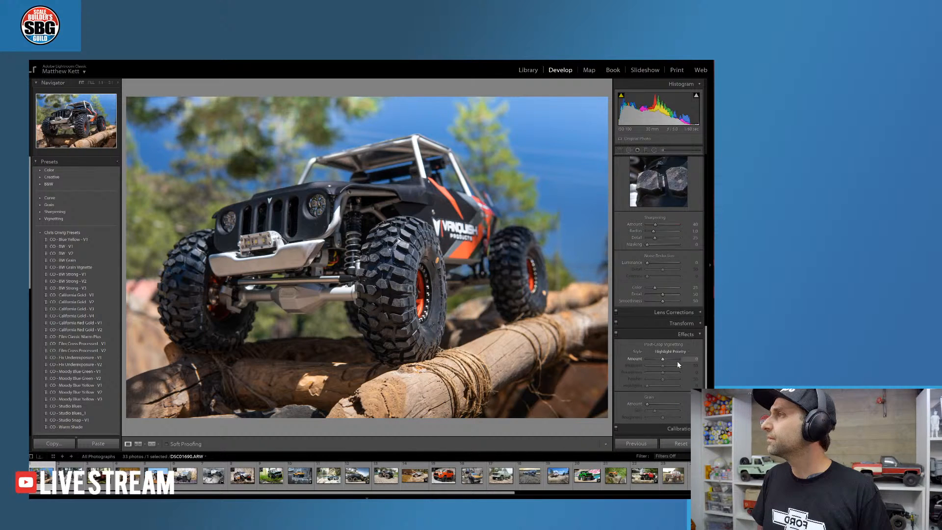
# Reset all edits on the crawler photo to compare with the original, and undo the reset each time
pyautogui.click(688, 443)
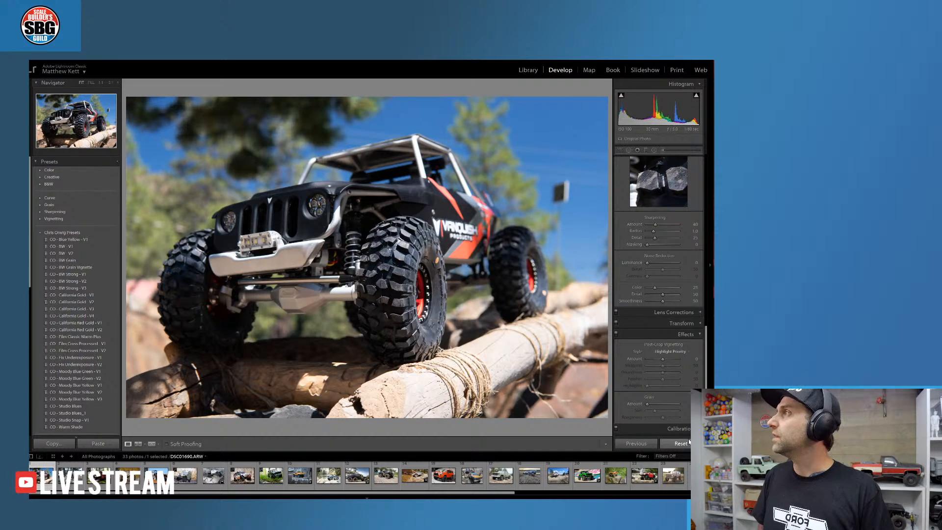
pyautogui.hotkey('ctrl', 'z')
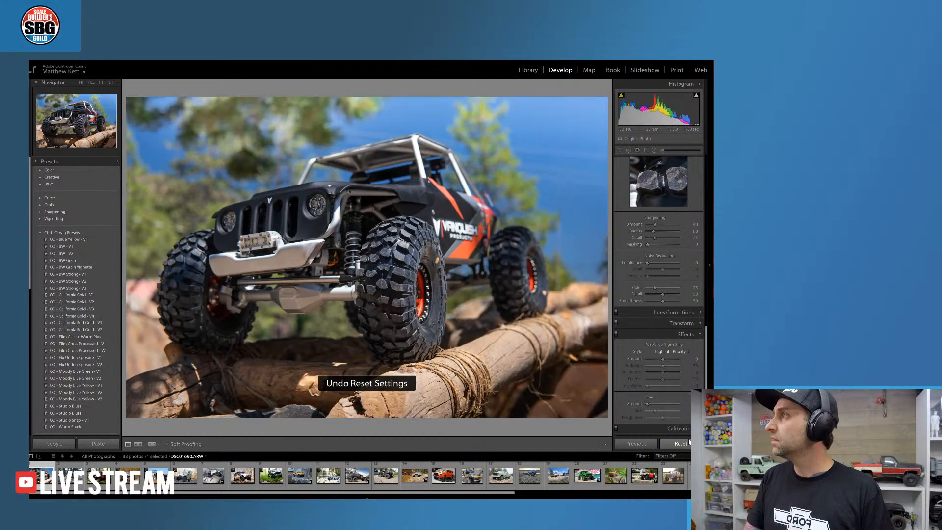
pyautogui.click(689, 442)
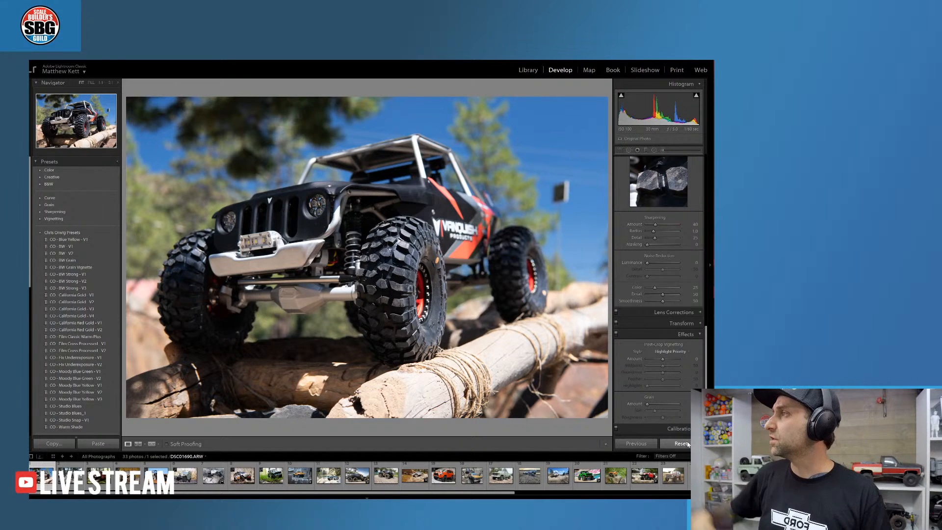
pyautogui.hotkey('ctrl', 'z')
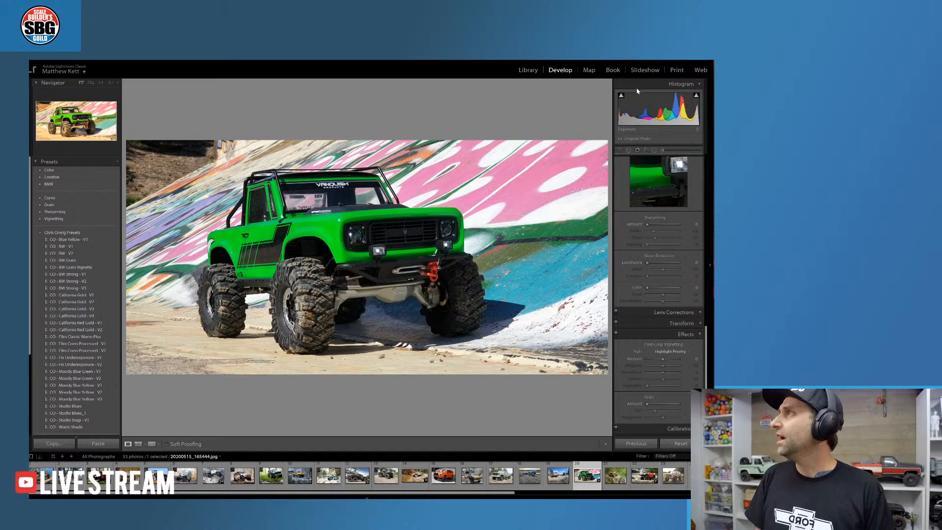
# Set the shadows to 40 and the texture to 60 on the green truck photo
pyautogui.scroll(10, 650, 254)
pyautogui.scroll(3, 675, 306)
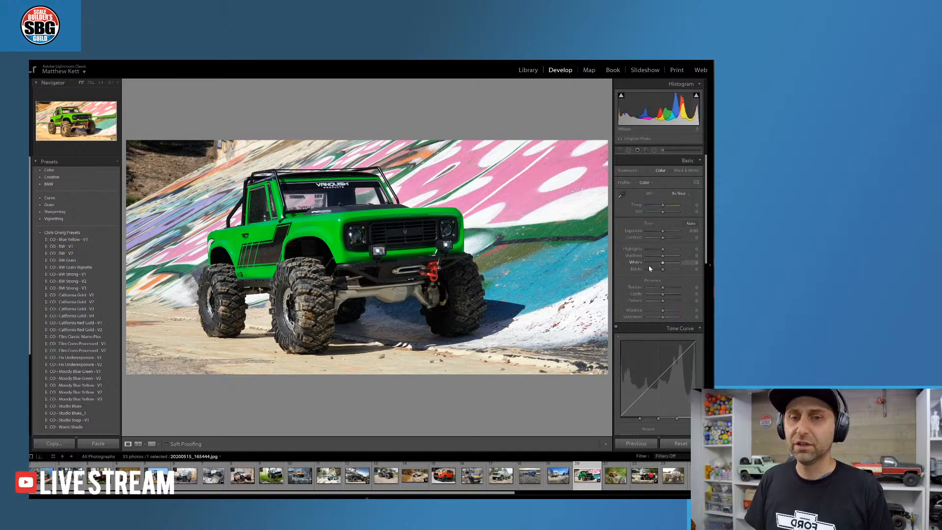
pyautogui.moveTo(662, 256); pyautogui.dragTo(669, 257)
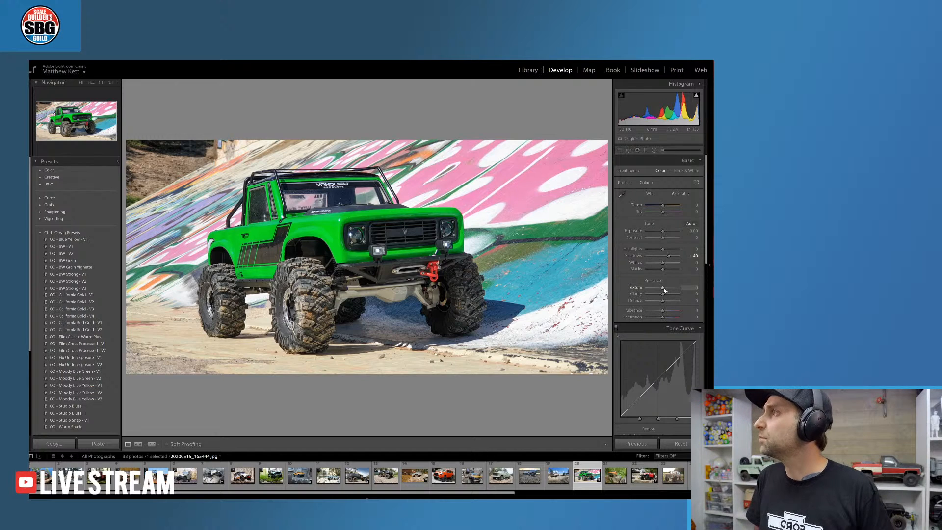
pyautogui.moveTo(663, 290); pyautogui.dragTo(673, 293)
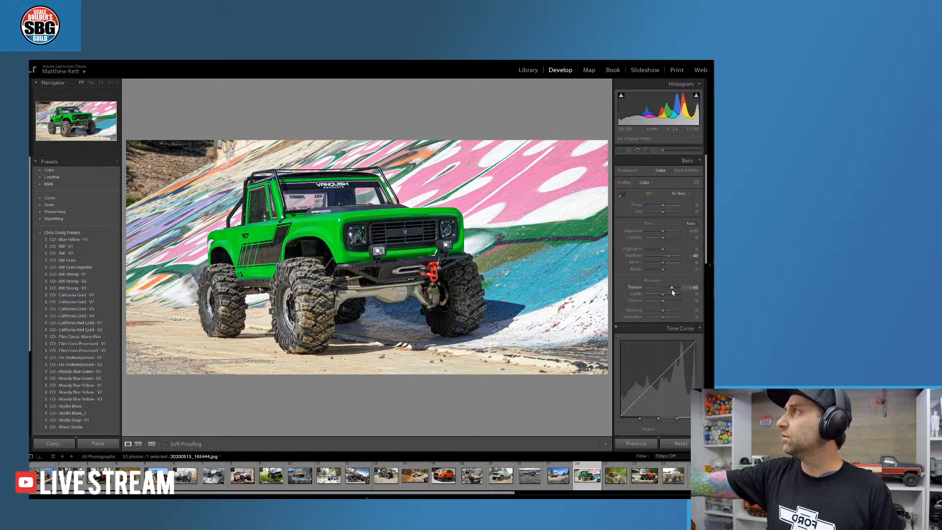
# Set the green truck photo's clarity to 21 and check the detail on the truck's front end
pyautogui.moveTo(662, 293); pyautogui.dragTo(670, 294)
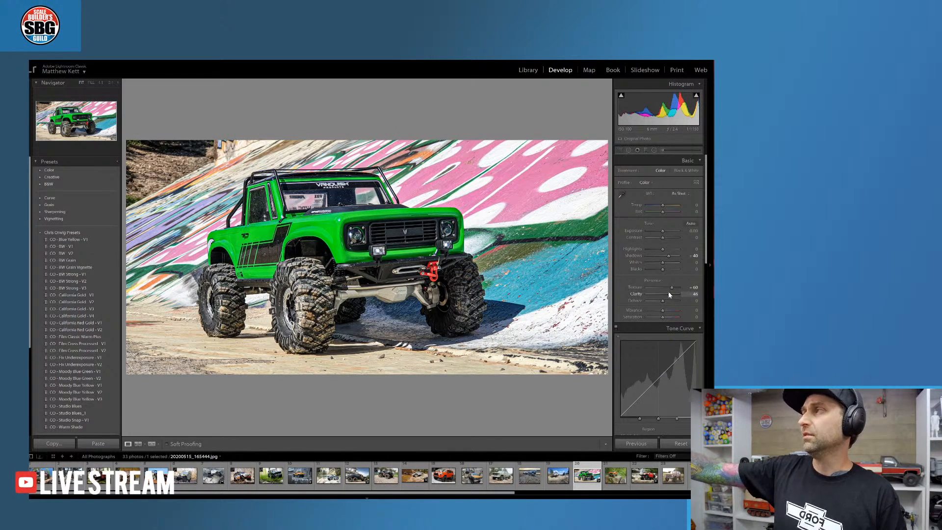
pyautogui.moveTo(669, 295); pyautogui.dragTo(669, 295)
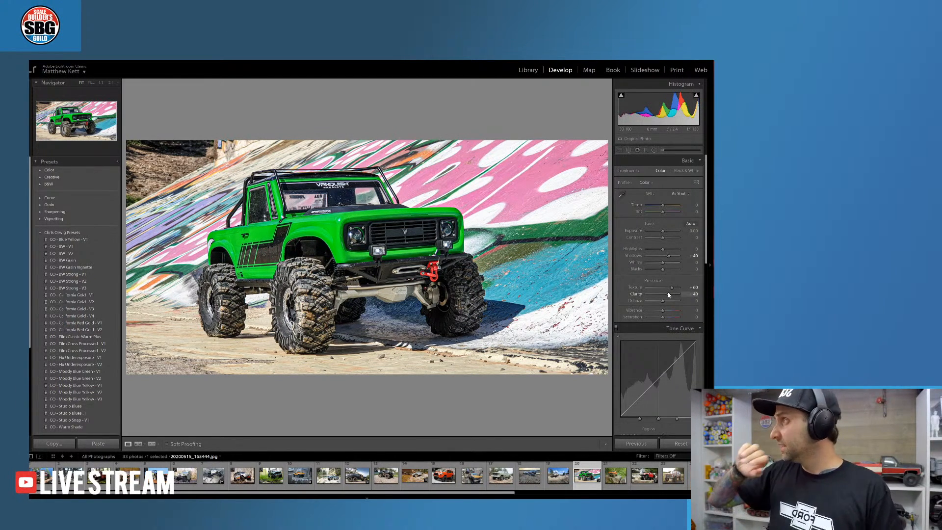
pyautogui.moveTo(669, 295); pyautogui.dragTo(667, 294)
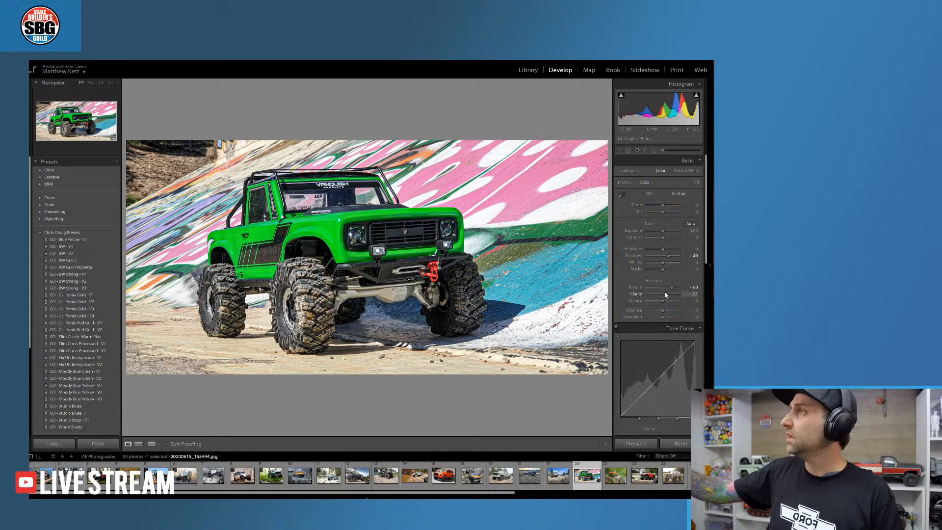
pyautogui.moveTo(667, 294); pyautogui.dragTo(665, 295)
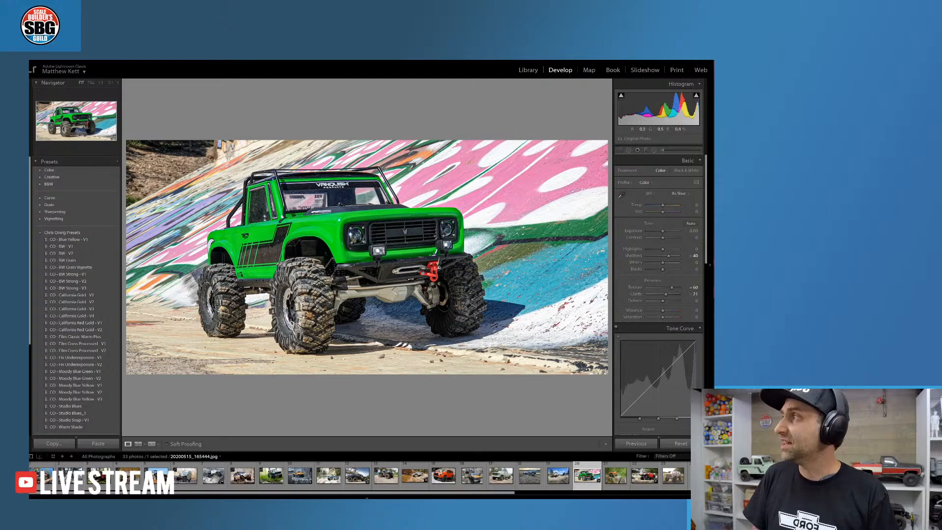
pyautogui.click(418, 244)
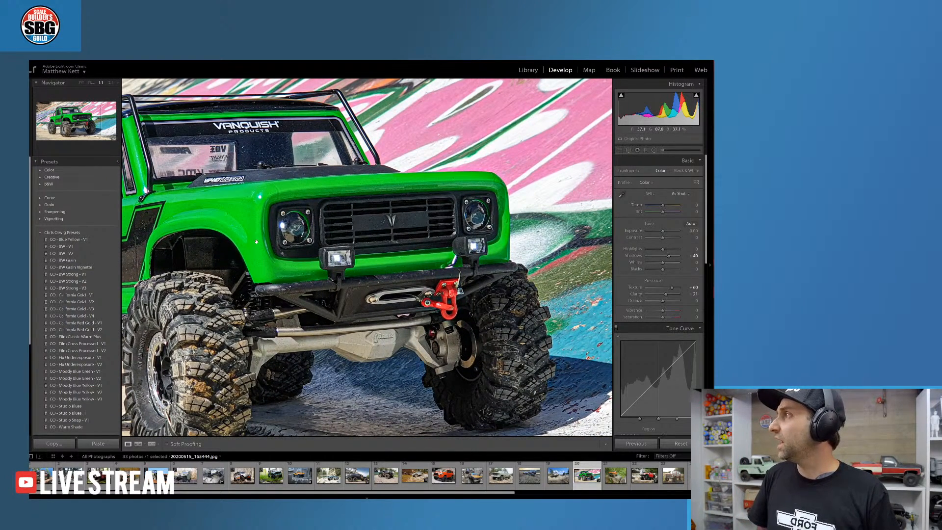
pyautogui.moveTo(258, 248); pyautogui.dragTo(298, 230)
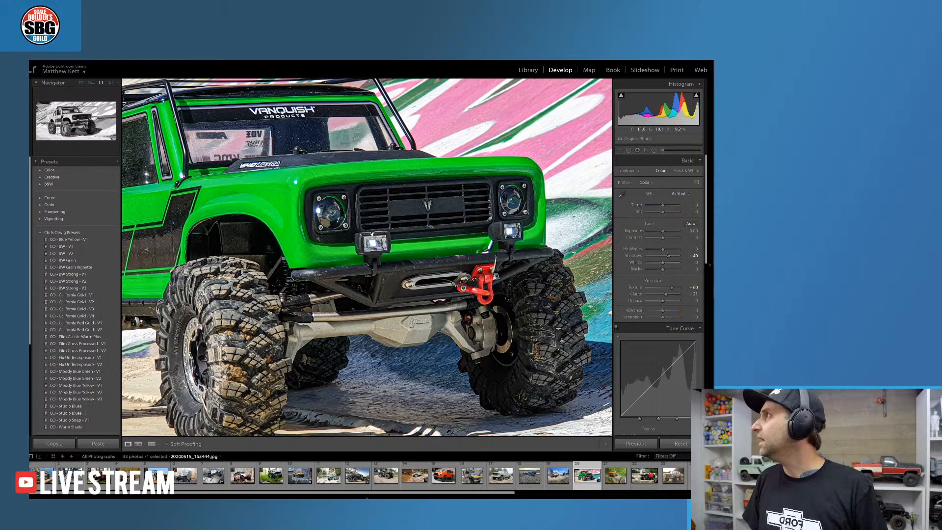
pyautogui.click(367, 250)
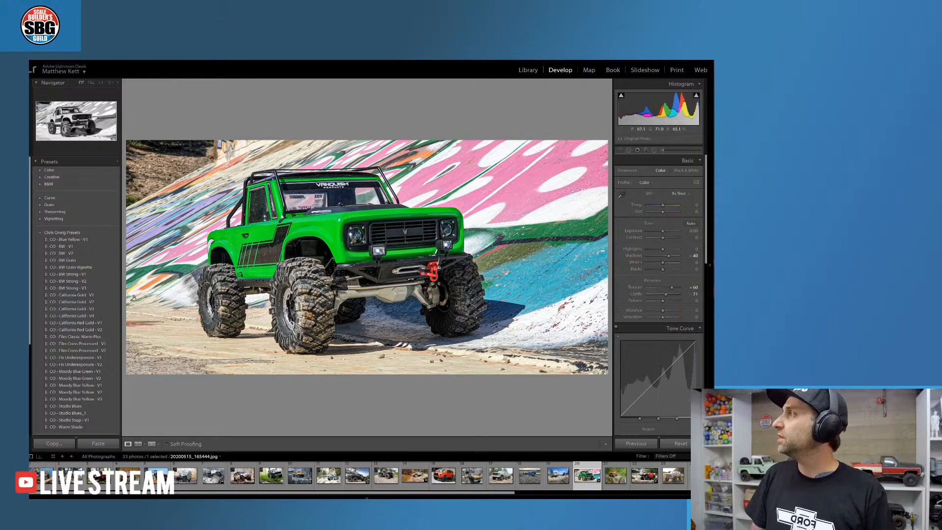
# Add a tilted graduated filter with exposure 1.00 over the ground in the photo's lower-left corner and finish the filter
pyautogui.click(645, 150)
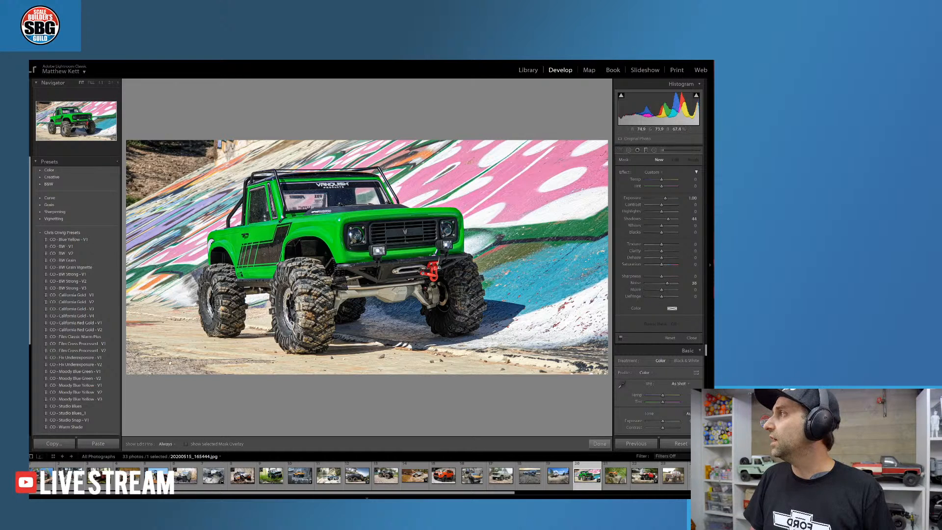
pyautogui.moveTo(162, 371); pyautogui.dragTo(187, 406)
pyautogui.moveTo(312, 355); pyautogui.dragTo(191, 283)
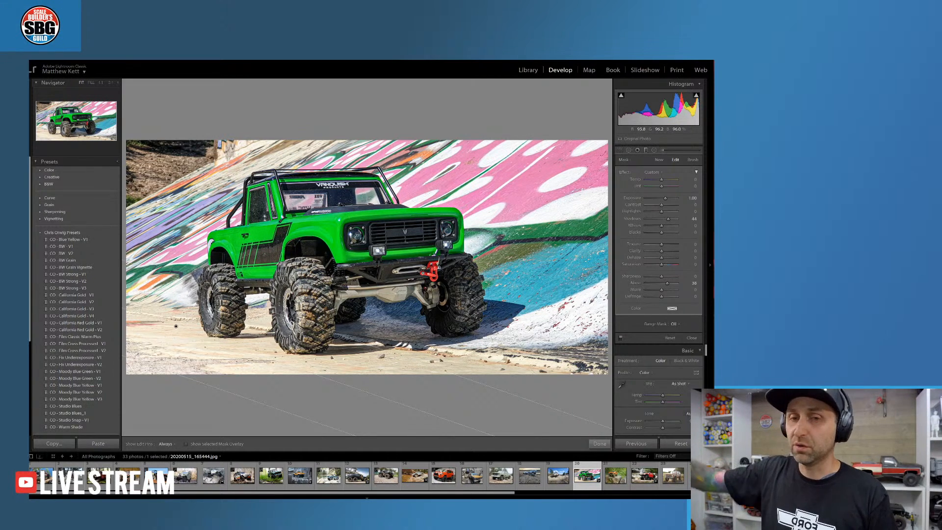
pyautogui.click(599, 443)
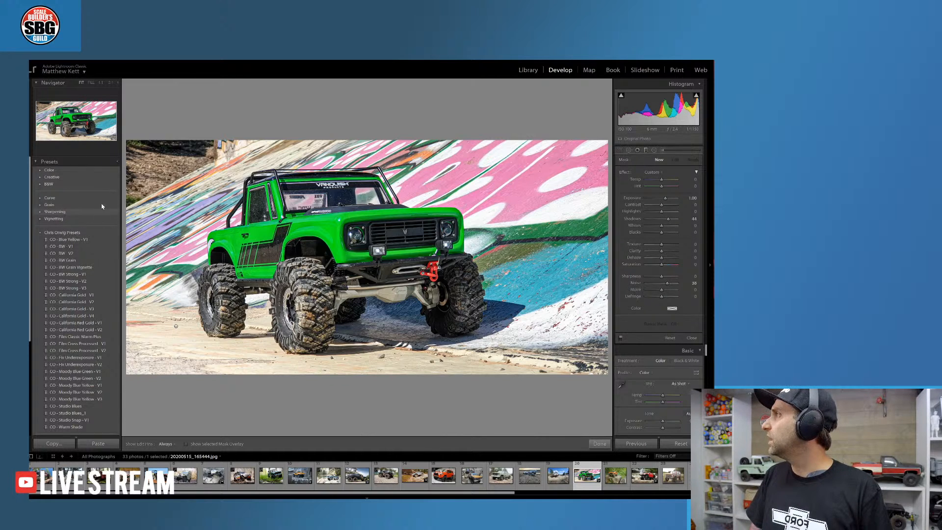
# Apply the Heavy vignetting preset to the green truck photo
pyautogui.click(41, 220)
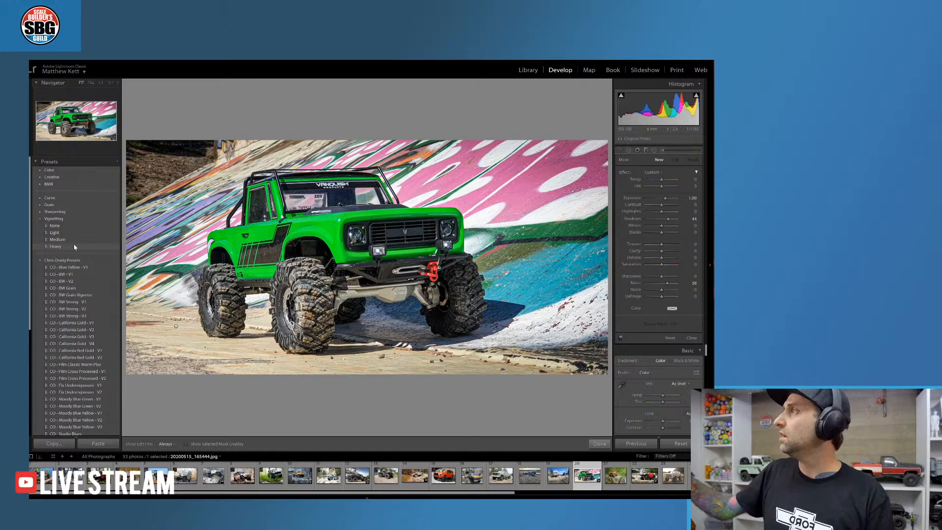
pyautogui.click(72, 246)
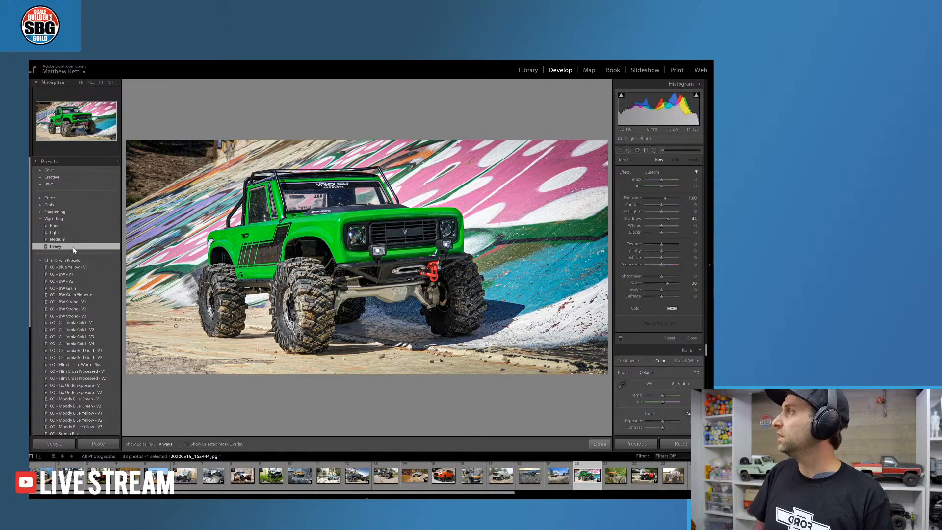
# Edit the existing graduated filter over the lower-left ground, setting exposure to -0.65 and texture to 21 with a slightly shifted gradient, and finish the filter
pyautogui.click(646, 150)
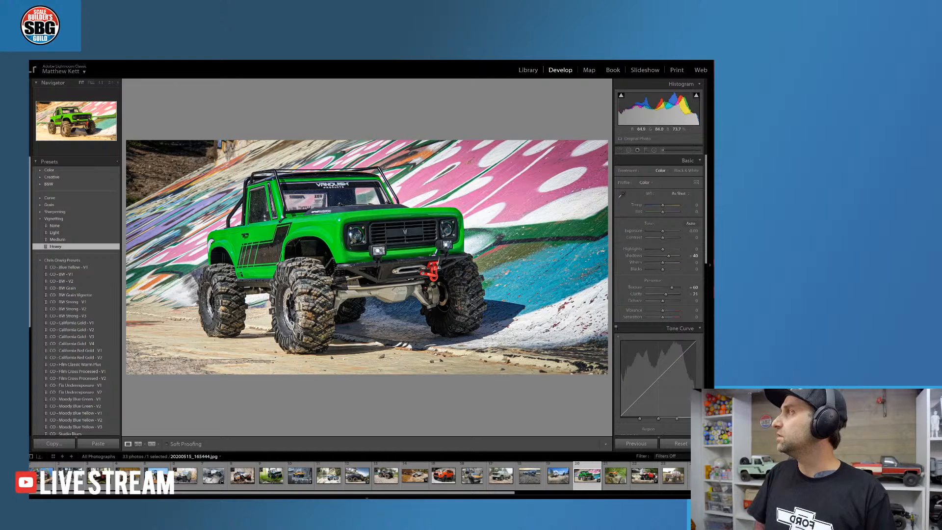
pyautogui.click(645, 150)
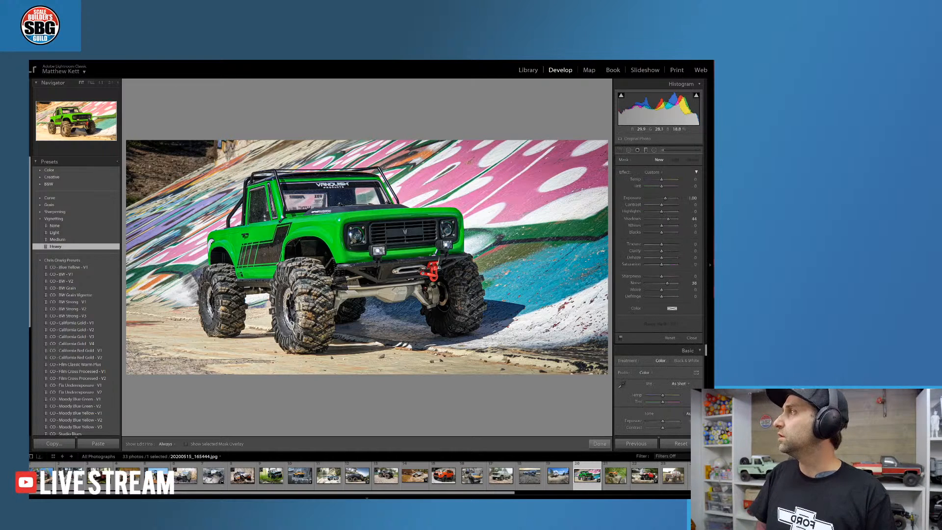
pyautogui.click(175, 326)
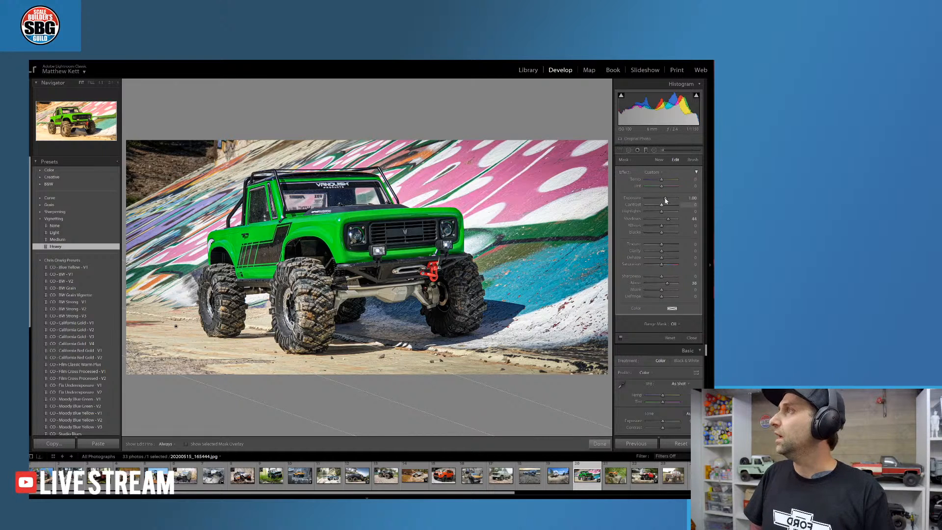
pyautogui.moveTo(665, 197); pyautogui.dragTo(658, 198)
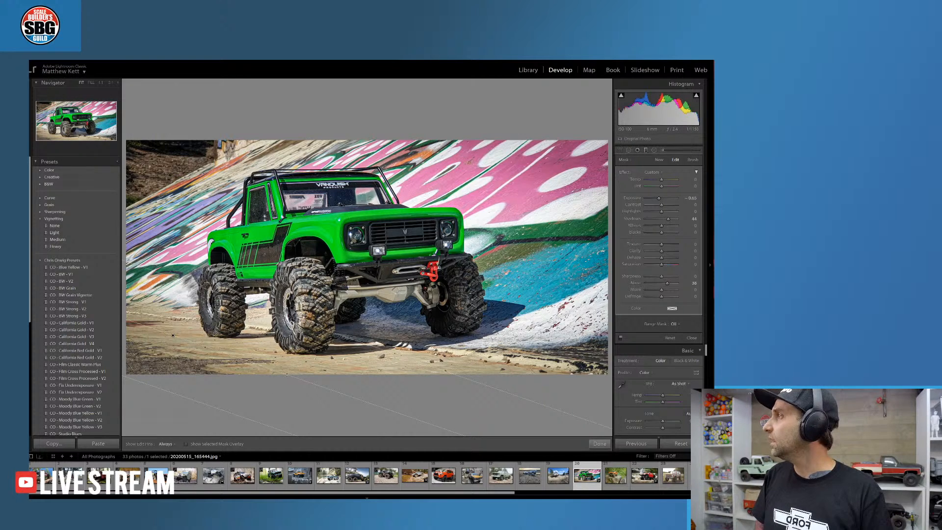
pyautogui.moveTo(287, 375); pyautogui.dragTo(292, 370)
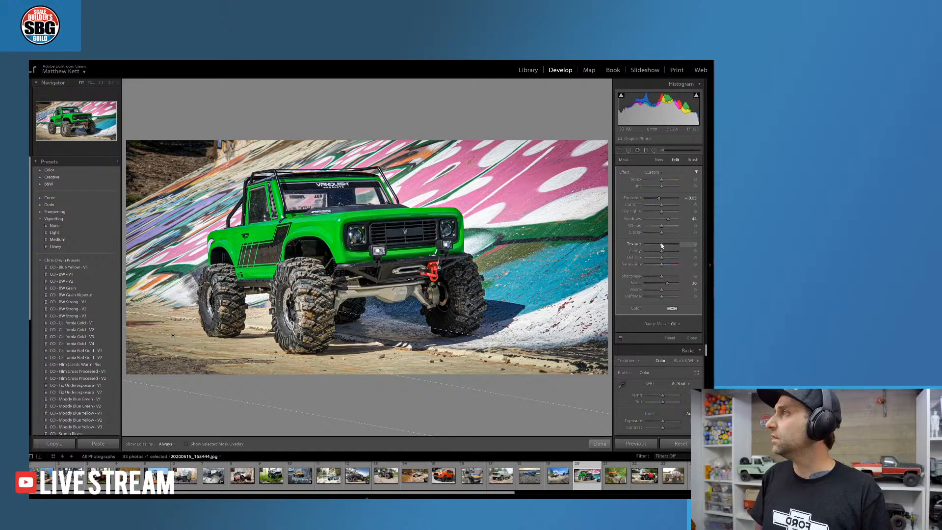
pyautogui.moveTo(662, 246); pyautogui.dragTo(665, 247)
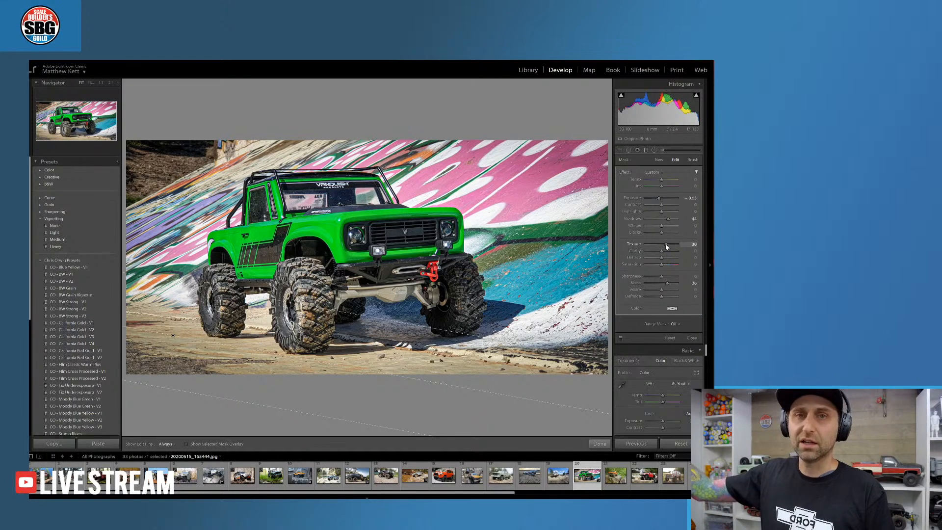
pyautogui.moveTo(665, 247); pyautogui.dragTo(665, 247)
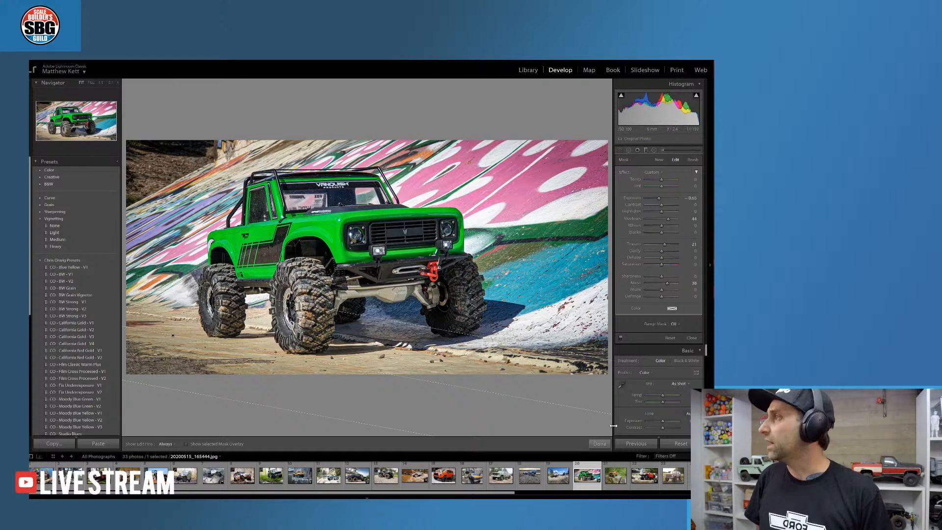
pyautogui.click(601, 443)
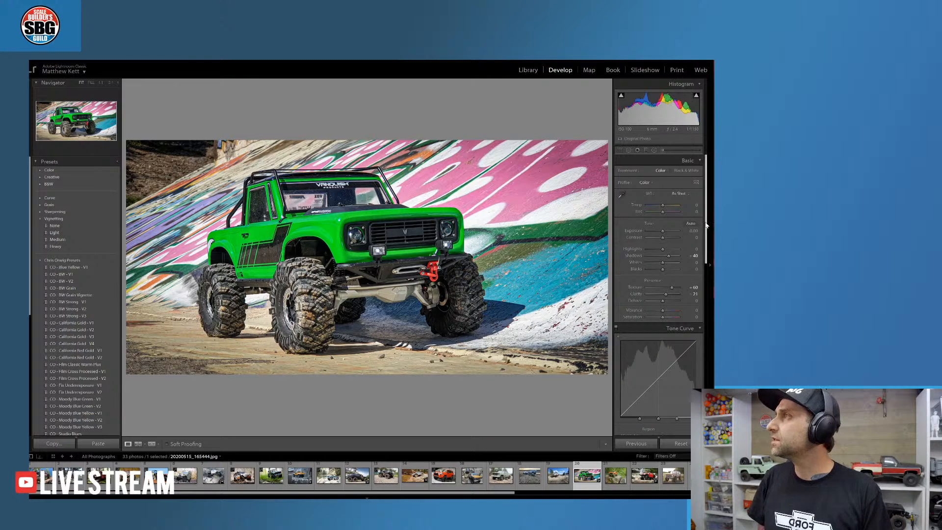
# Try different magenta hues on the graffiti wall and set the magenta hue to -44
pyautogui.scroll(-5, 707, 224)
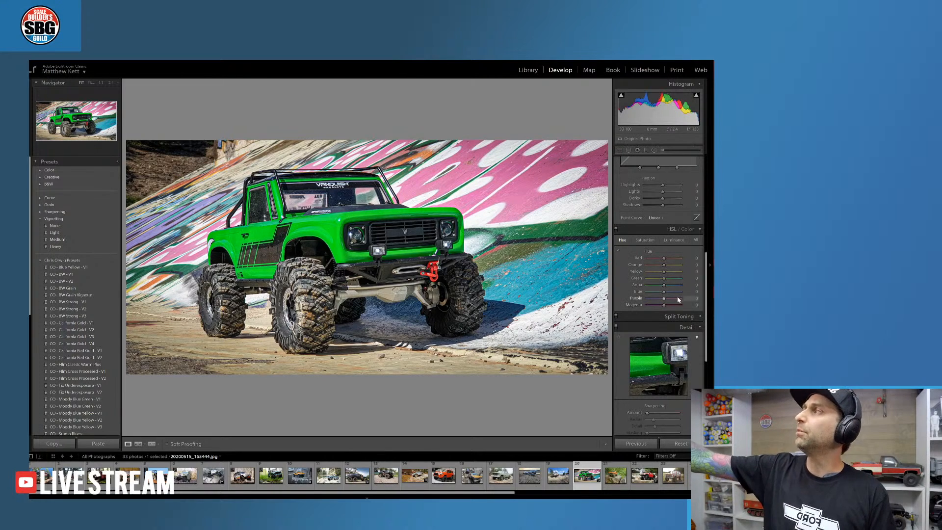
pyautogui.moveTo(665, 306); pyautogui.dragTo(655, 306)
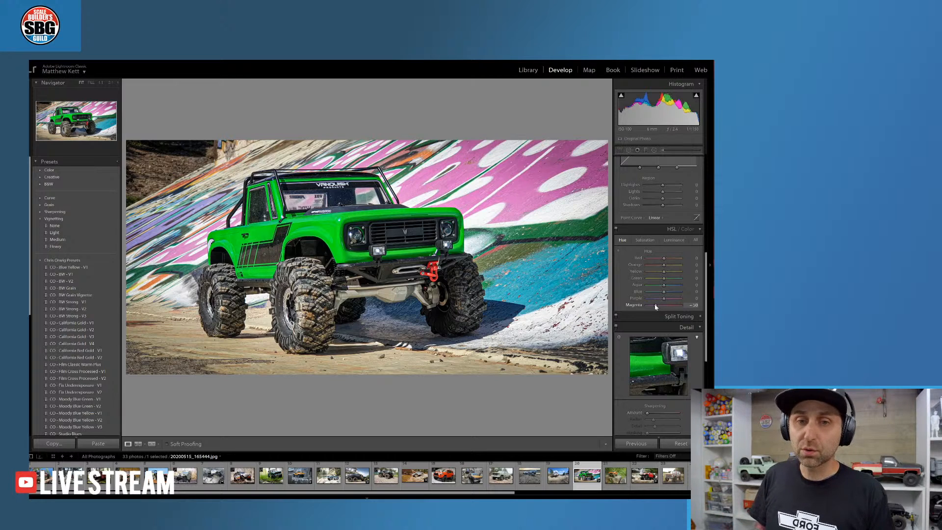
pyautogui.moveTo(655, 306); pyautogui.dragTo(686, 306)
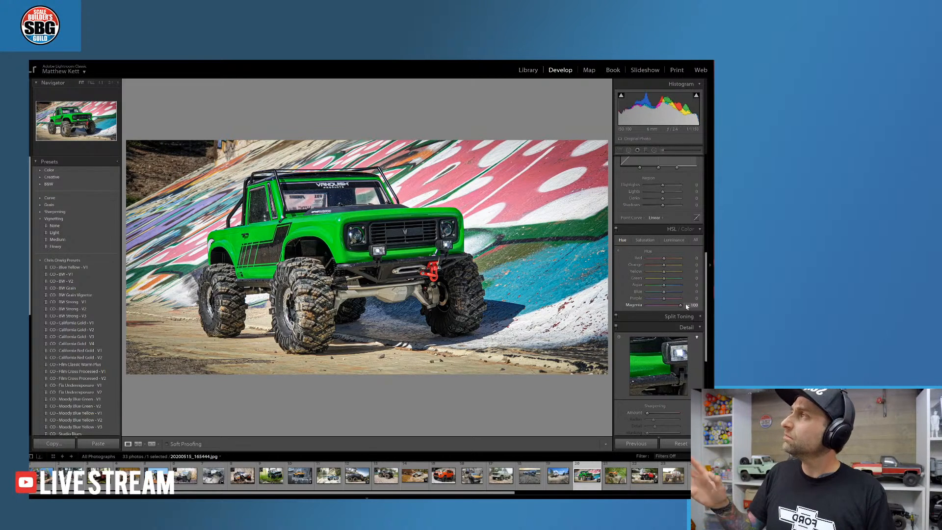
pyautogui.moveTo(686, 307); pyautogui.dragTo(656, 306)
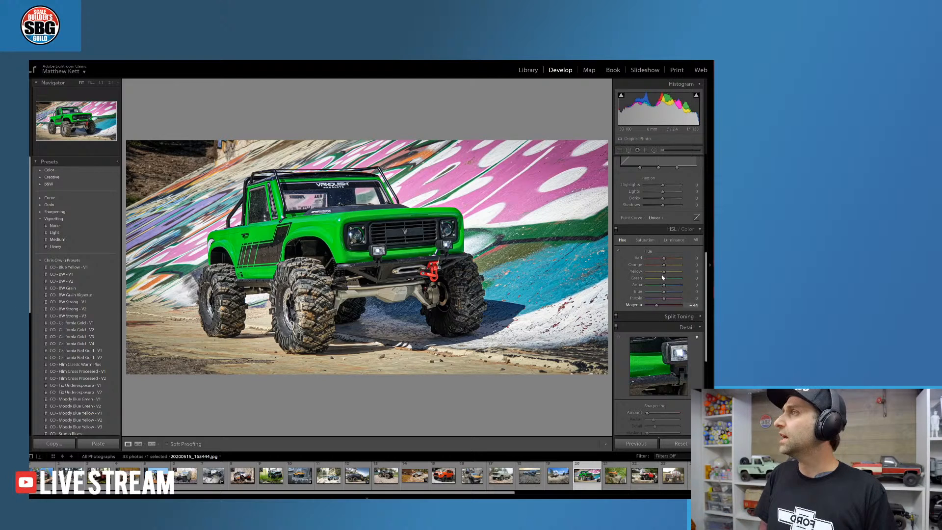
# Set the magenta saturation to +27 and the purple saturation to +37 on the green truck photo
pyautogui.click(644, 240)
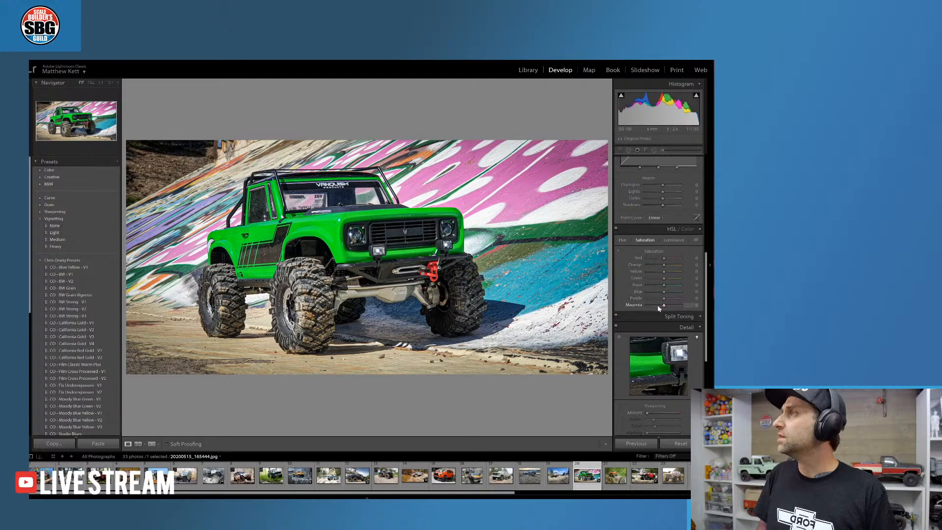
pyautogui.moveTo(665, 305); pyautogui.dragTo(669, 308)
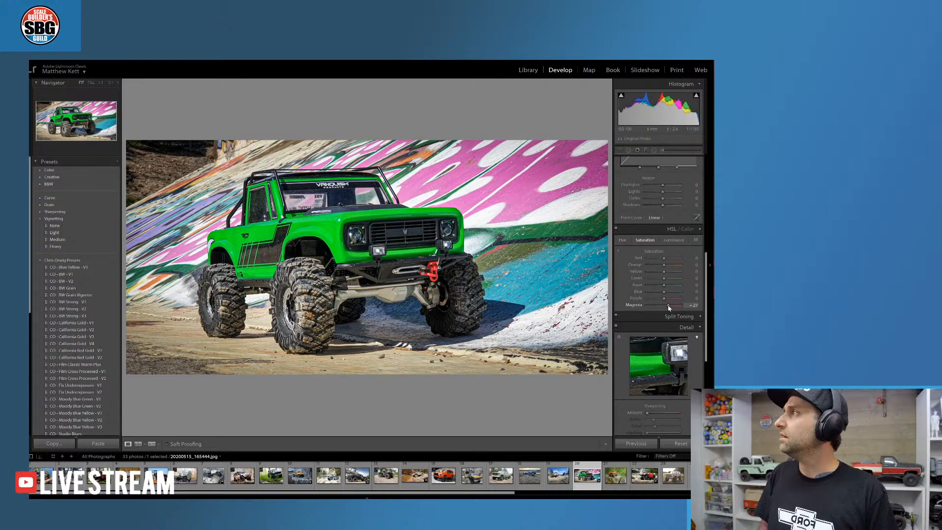
pyautogui.moveTo(665, 301); pyautogui.dragTo(671, 302)
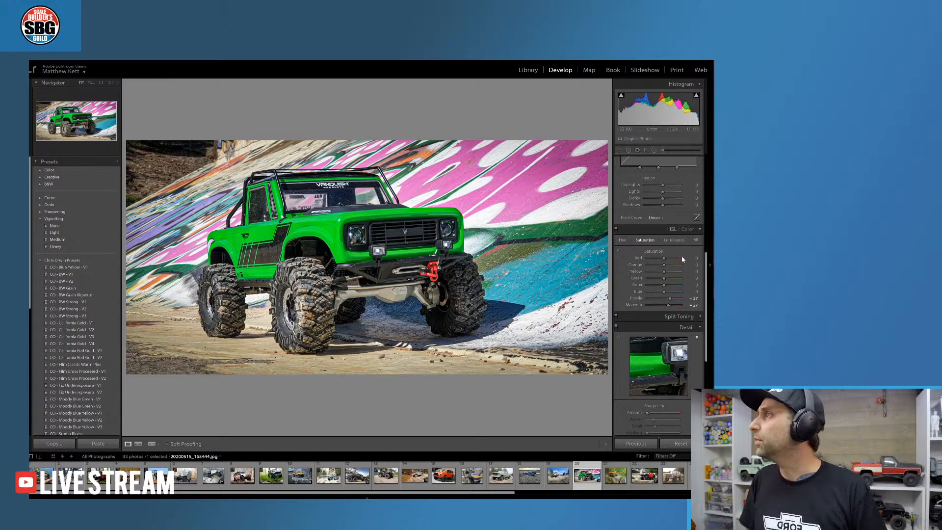
pyautogui.click(621, 240)
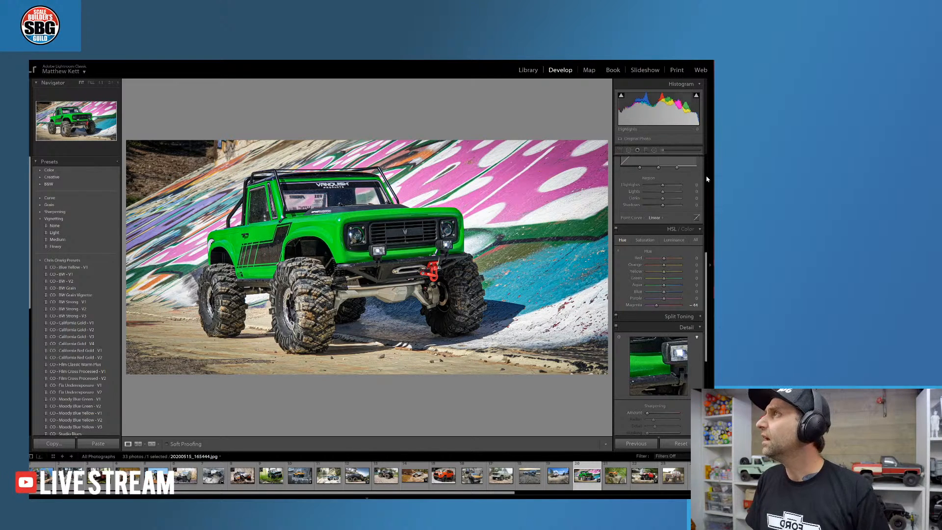
# Paint an adjustment brush stroke along the ground at the photo's lower edge, set its exposure to -0.40, and finish the brush
pyautogui.moveTo(706, 280); pyautogui.dragTo(696, 137)
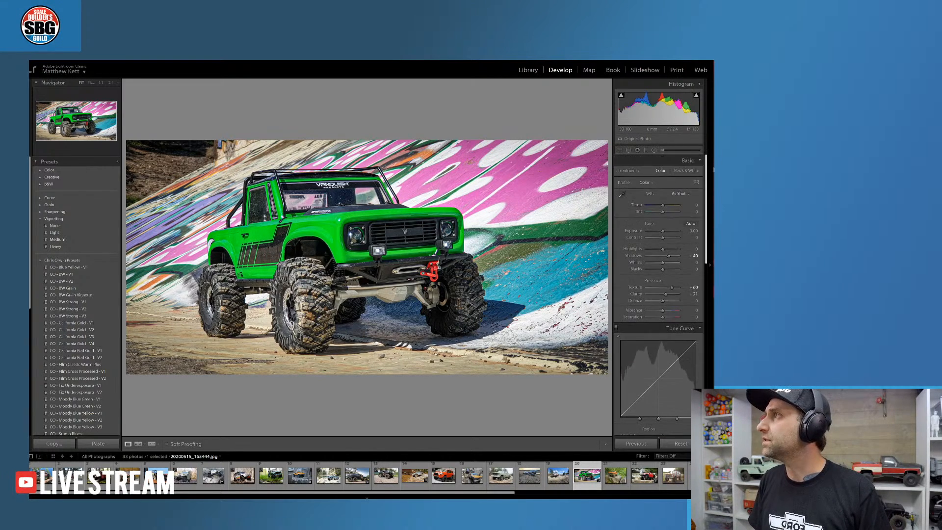
pyautogui.click(663, 151)
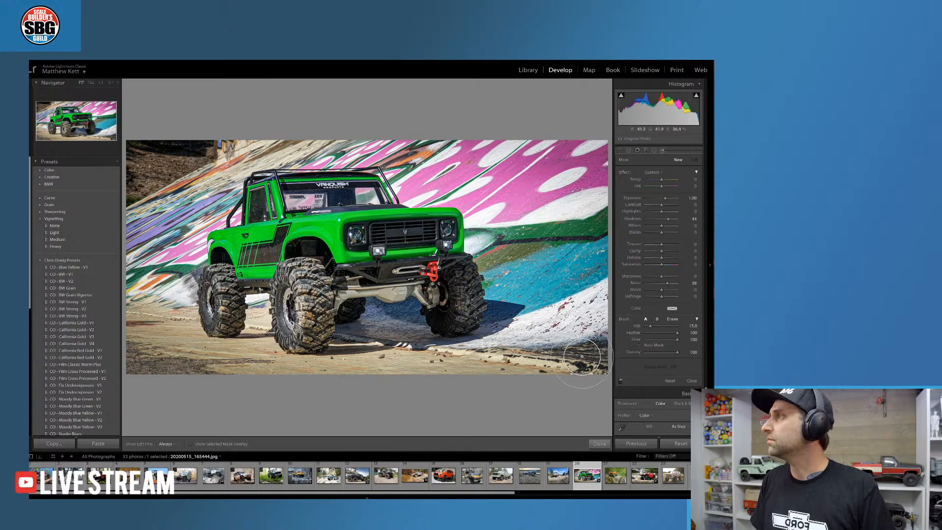
pyautogui.moveTo(595, 359)
pyautogui.mouseDown()
pyautogui.moveTo(464, 365)
pyautogui.moveTo(319, 395)
pyautogui.mouseUp()
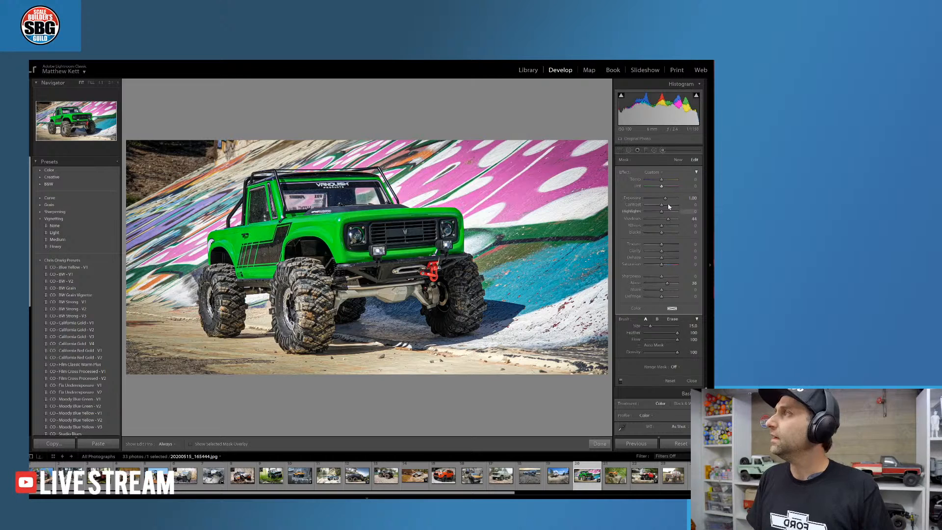
pyautogui.moveTo(665, 199); pyautogui.dragTo(660, 199)
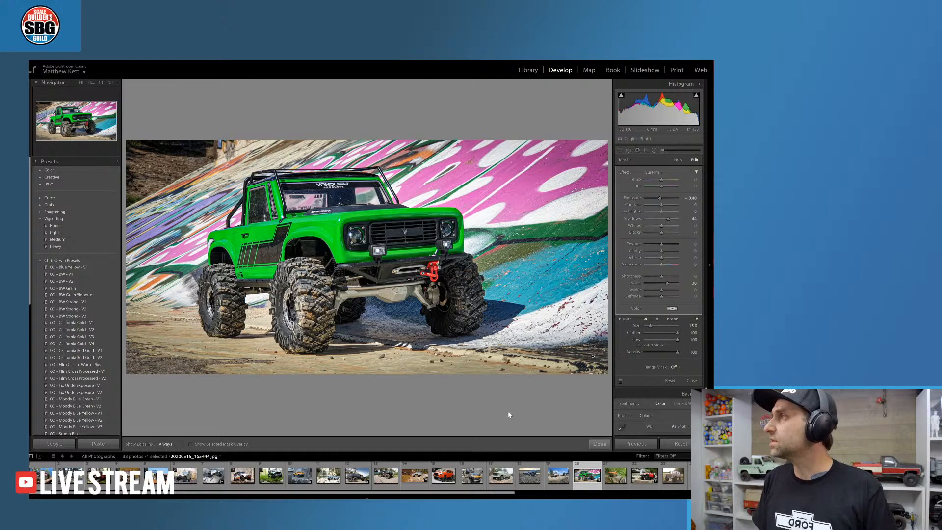
pyautogui.click(673, 319)
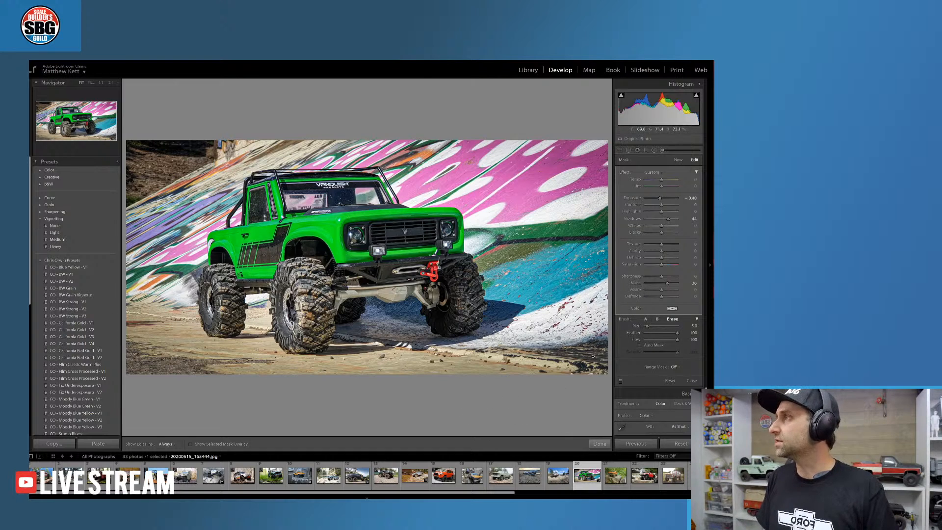
pyautogui.press('h')
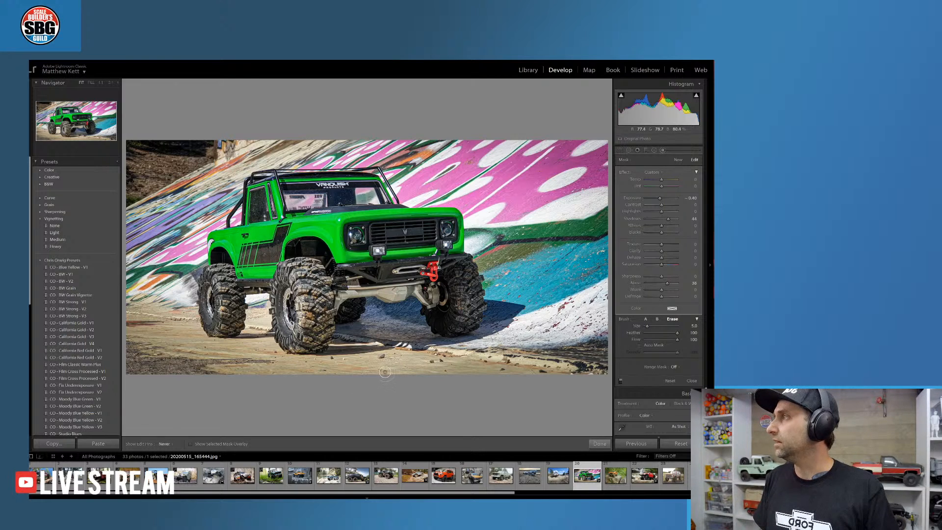
pyautogui.click(597, 447)
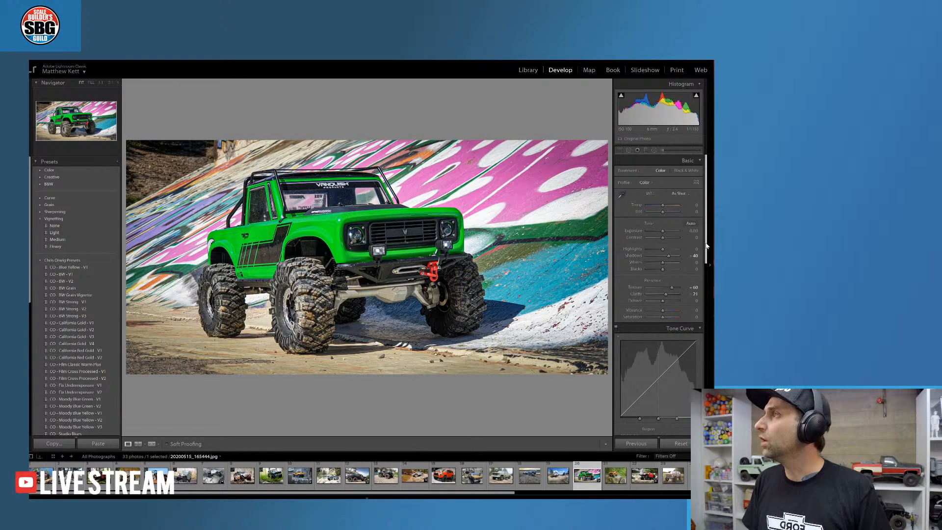
# Set the green saturation to -24 and the red saturation to -22 on the green truck photo
pyautogui.moveTo(706, 246); pyautogui.dragTo(706, 264)
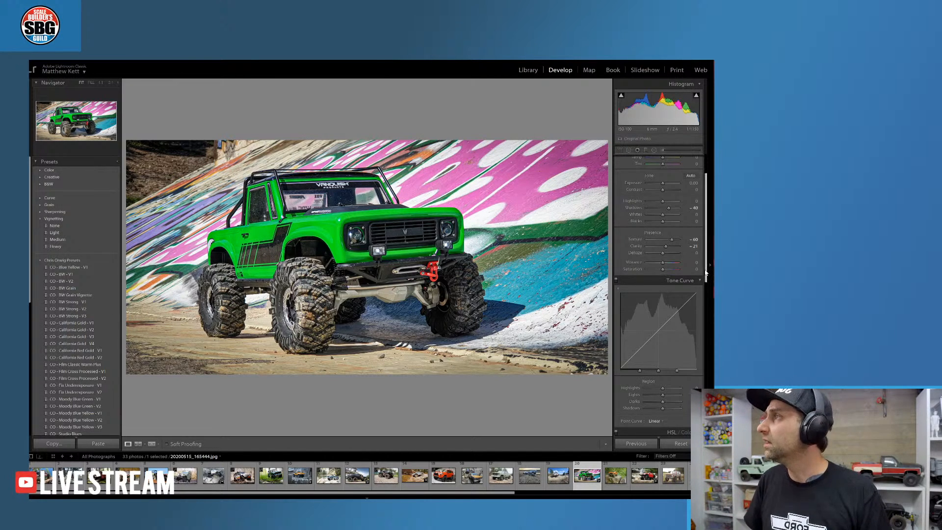
pyautogui.moveTo(707, 272); pyautogui.dragTo(707, 278)
pyautogui.scroll(-5, 707, 279)
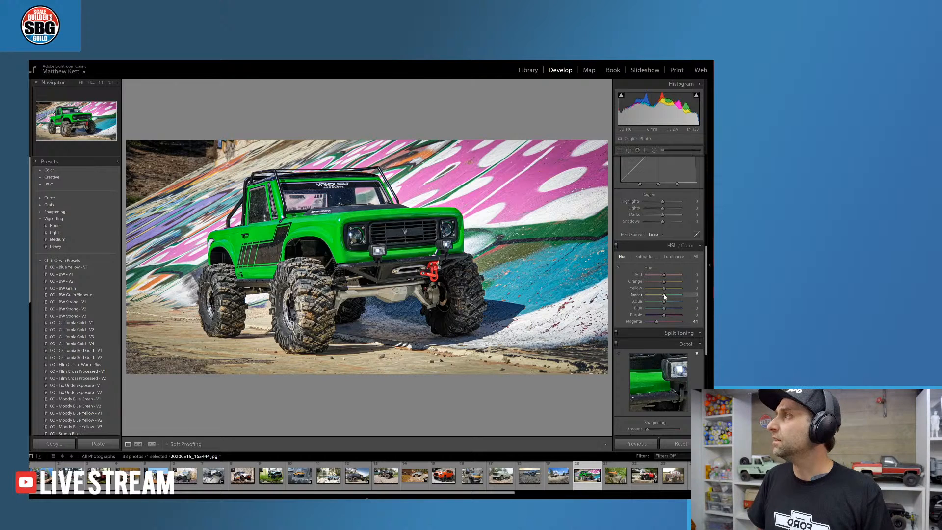
pyautogui.click(646, 256)
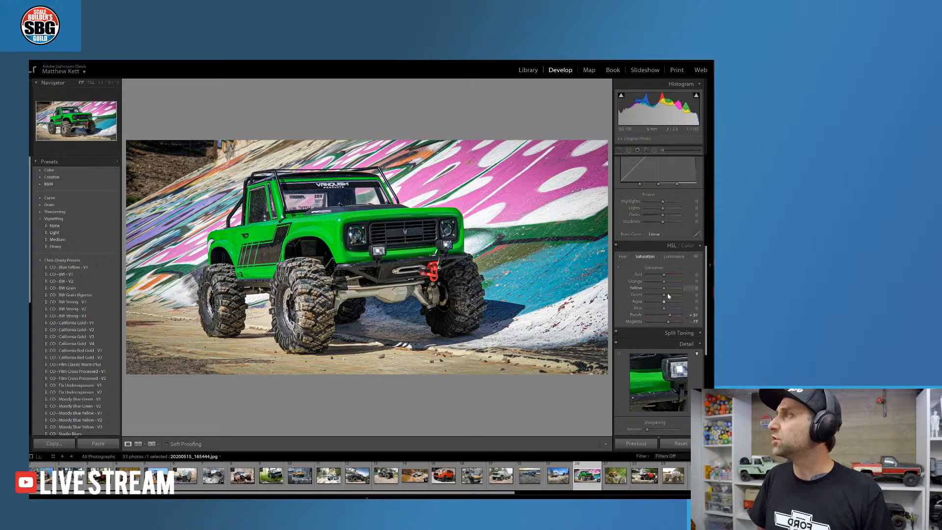
pyautogui.moveTo(664, 295); pyautogui.dragTo(659, 296)
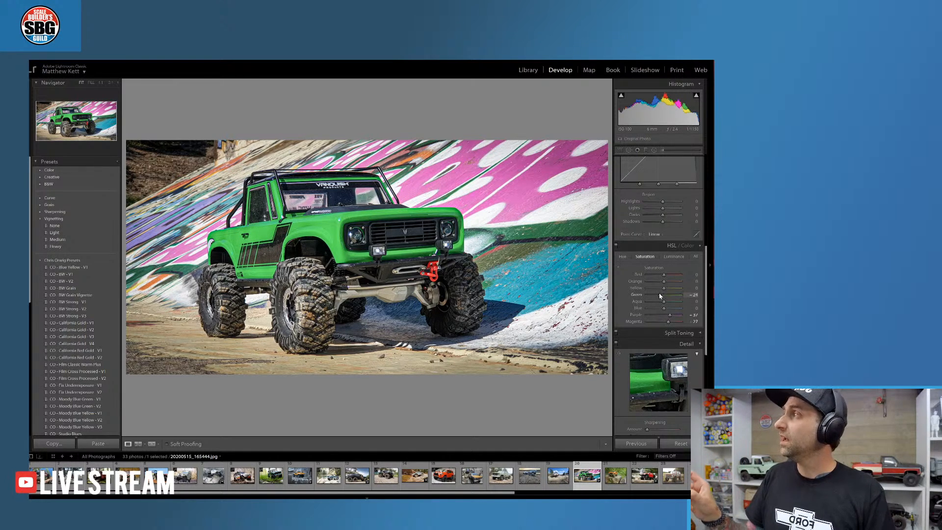
pyautogui.moveTo(659, 295); pyautogui.dragTo(659, 295)
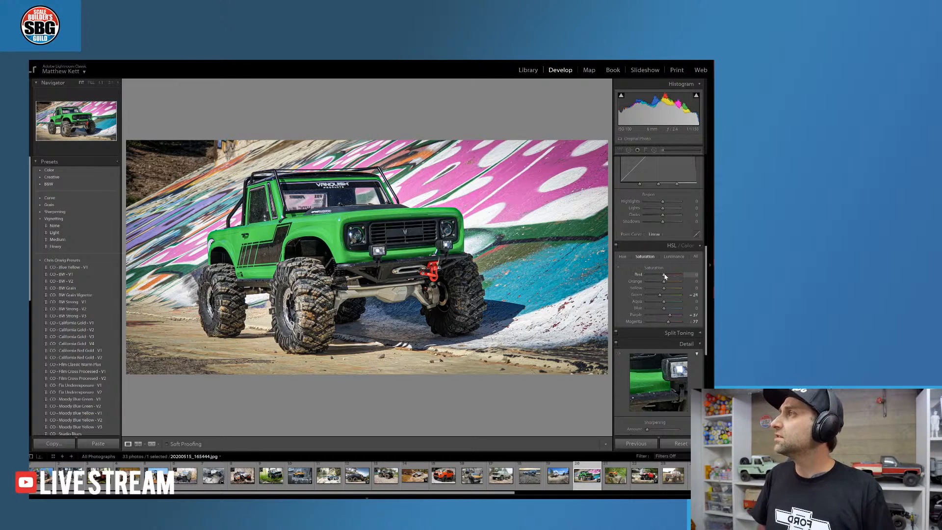
pyautogui.moveTo(663, 276); pyautogui.dragTo(661, 277)
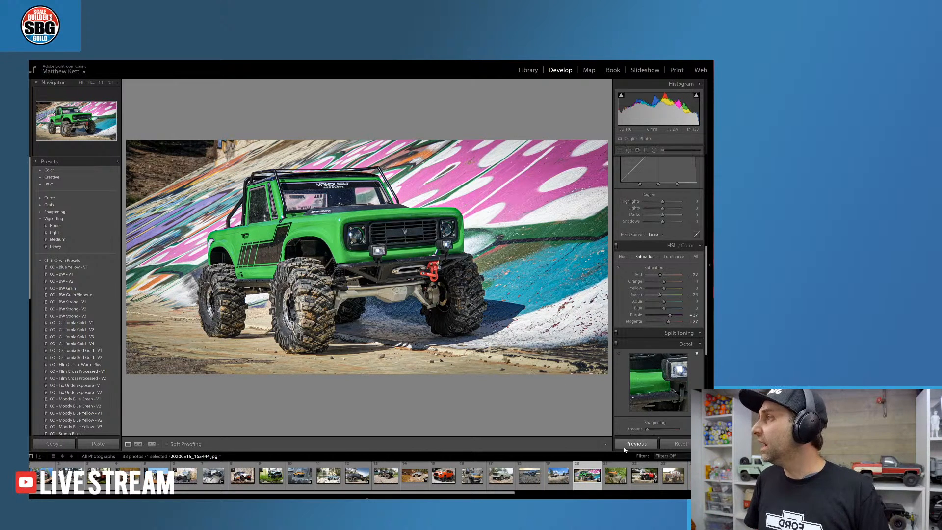
# Compare the edited photo with its reset version, at full view and zoomed in on the truck's front end, restoring the edits each time
pyautogui.click(679, 444)
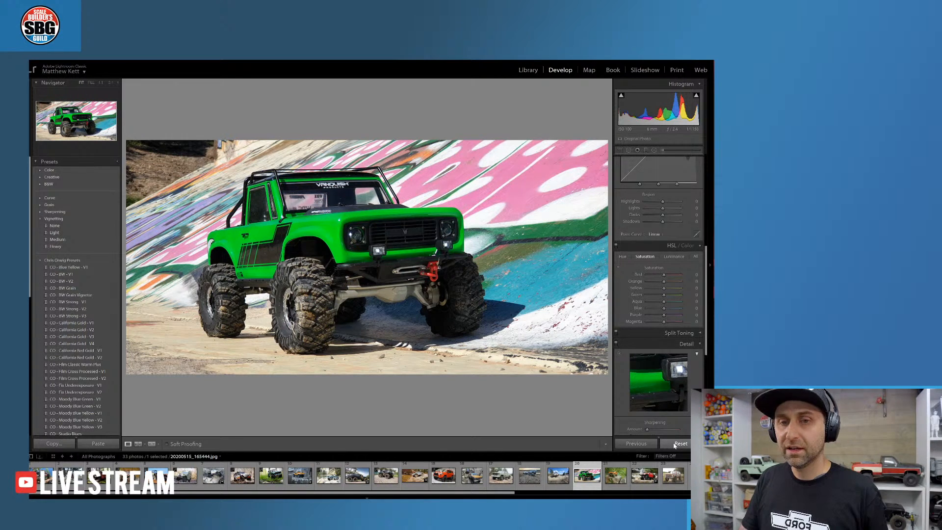
pyautogui.hotkey('ctrl', 'z')
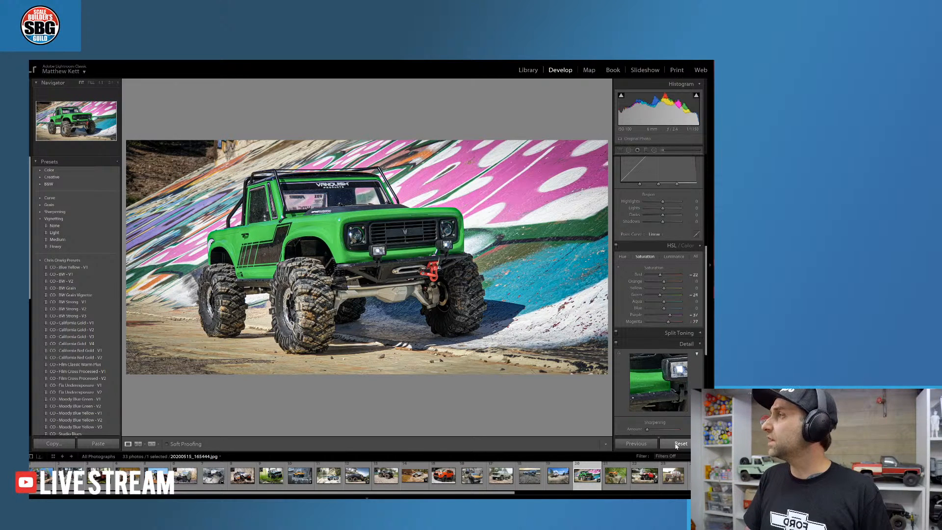
pyautogui.click(676, 444)
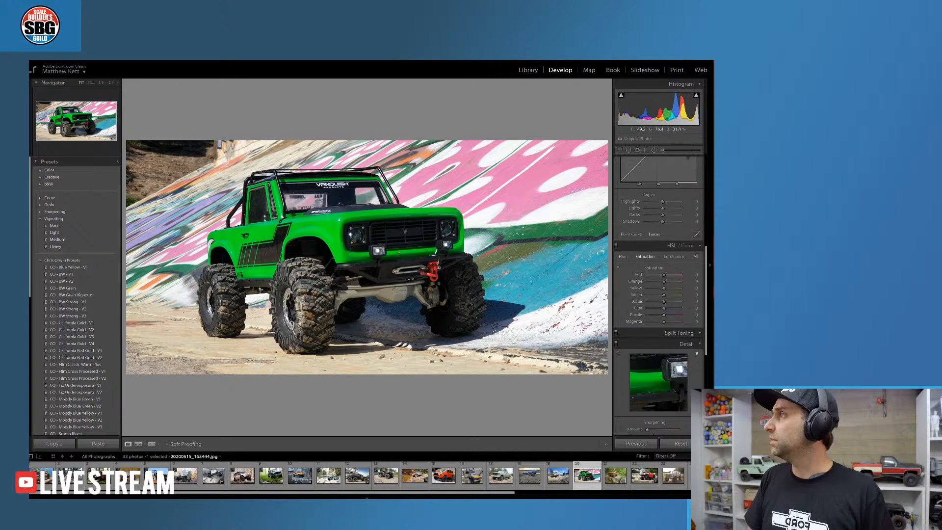
pyautogui.click(390, 248)
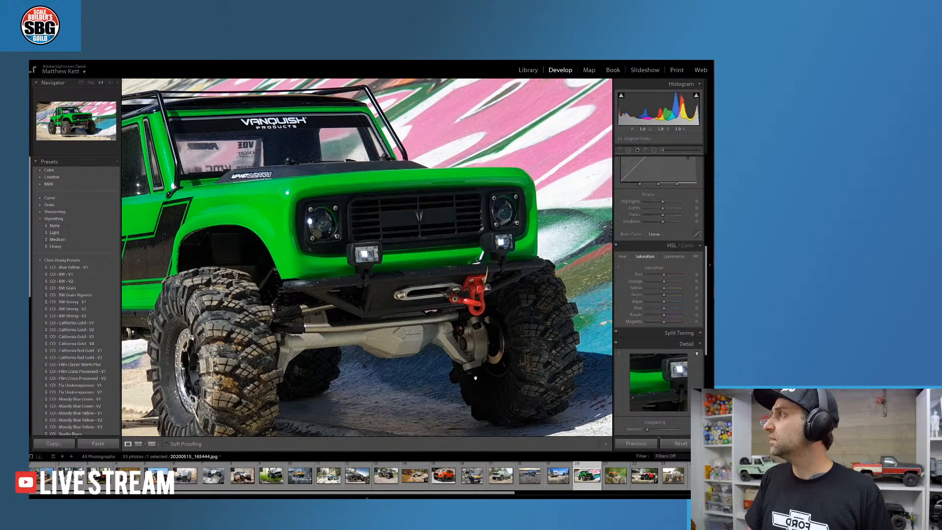
pyautogui.hotkey('ctrl', 'z')
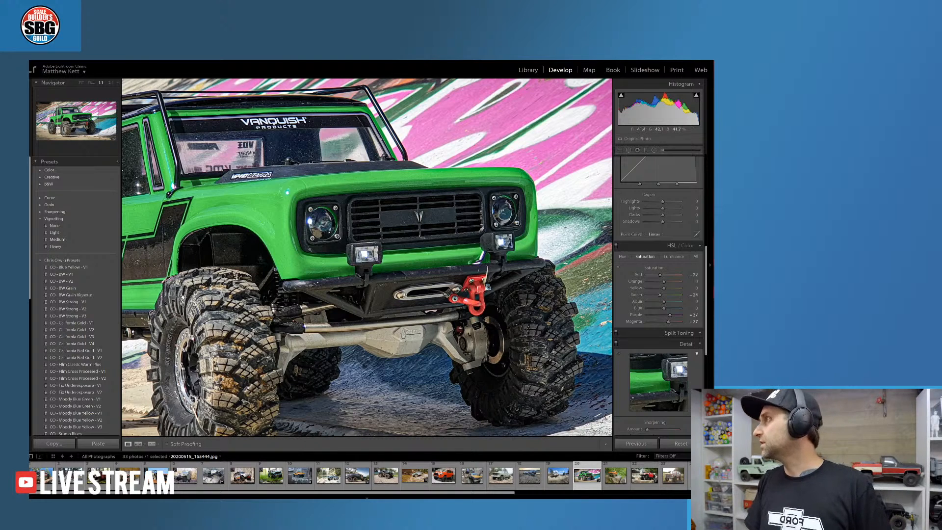
pyautogui.click(338, 293)
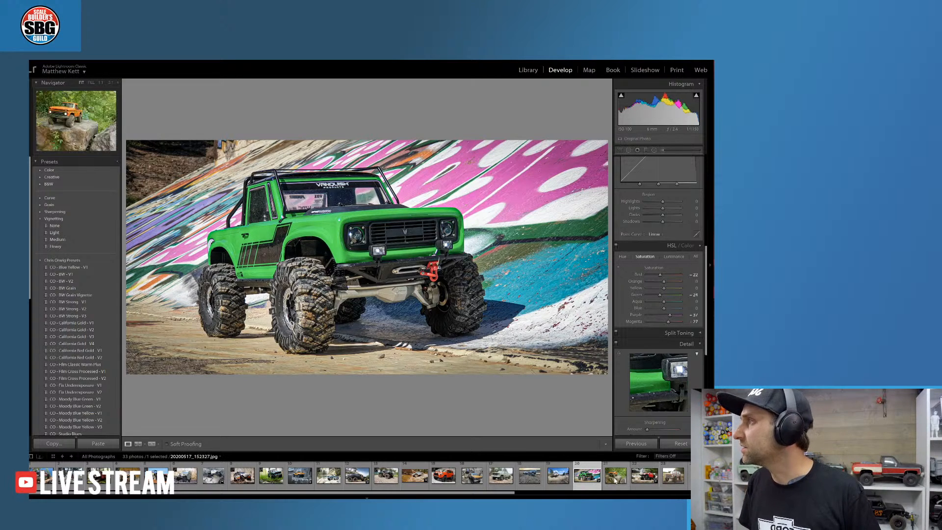
# Open the photo of the blue truck on the rocks and inspect it zoomed in on the truck
pyautogui.moveTo(504, 493); pyautogui.dragTo(695, 493)
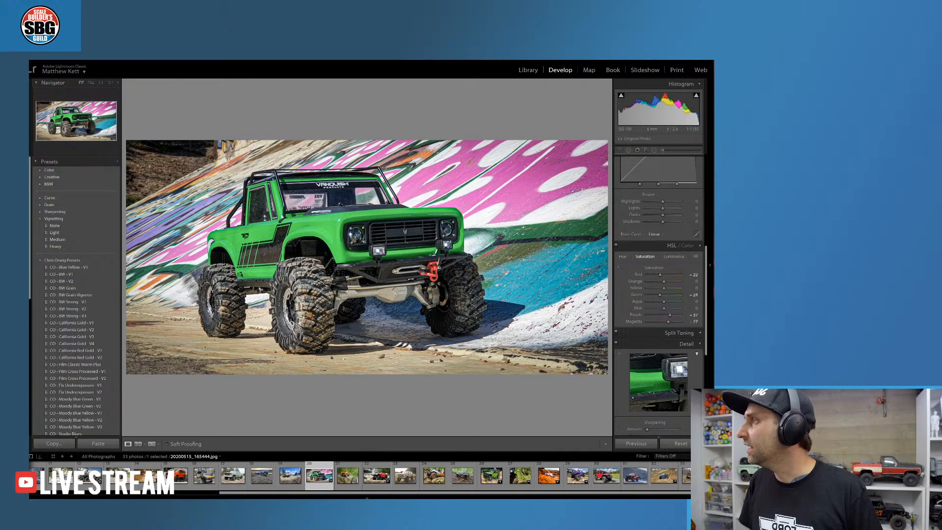
pyautogui.click(660, 476)
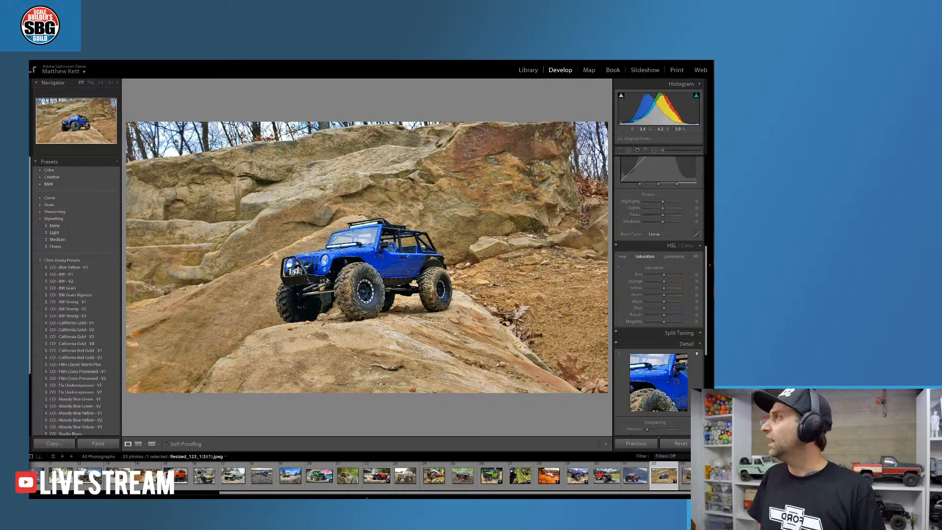
pyautogui.click(463, 186)
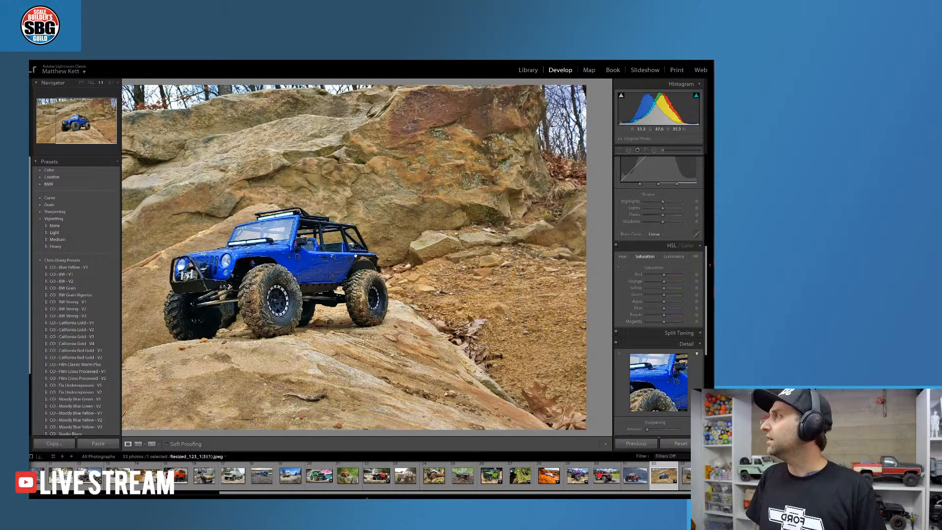
pyautogui.click(297, 260)
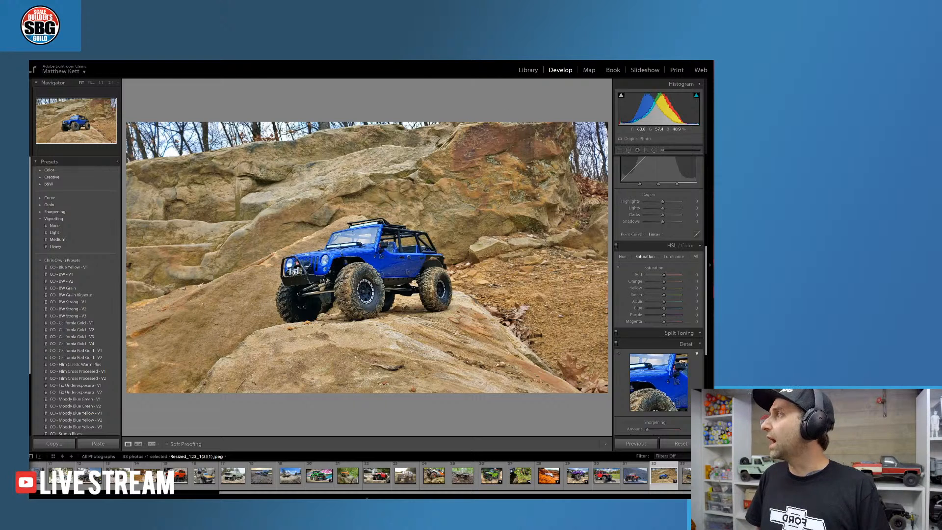
# Crop the photo tighter around the blue truck, excluding the sky, and apply the CO - Moody Blue Green - V2 preset
pyautogui.click(618, 151)
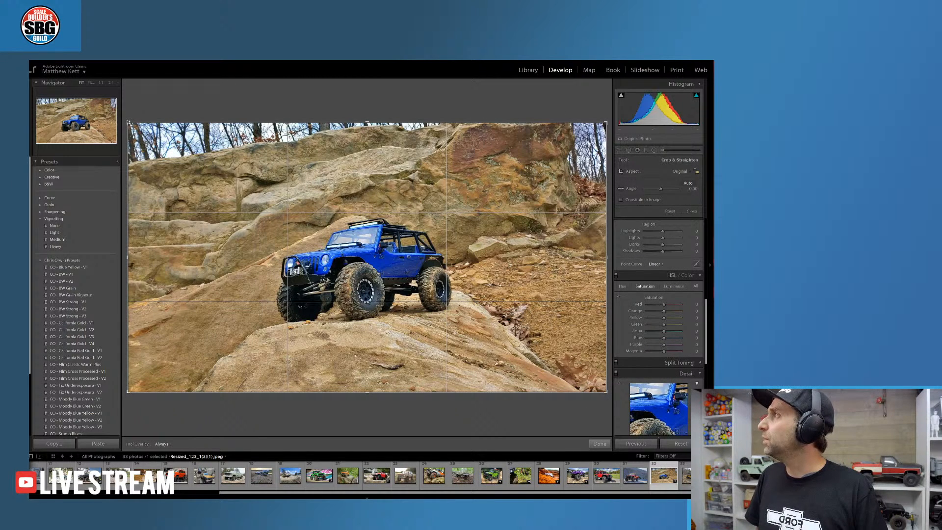
pyautogui.moveTo(128, 122); pyautogui.dragTo(141, 147)
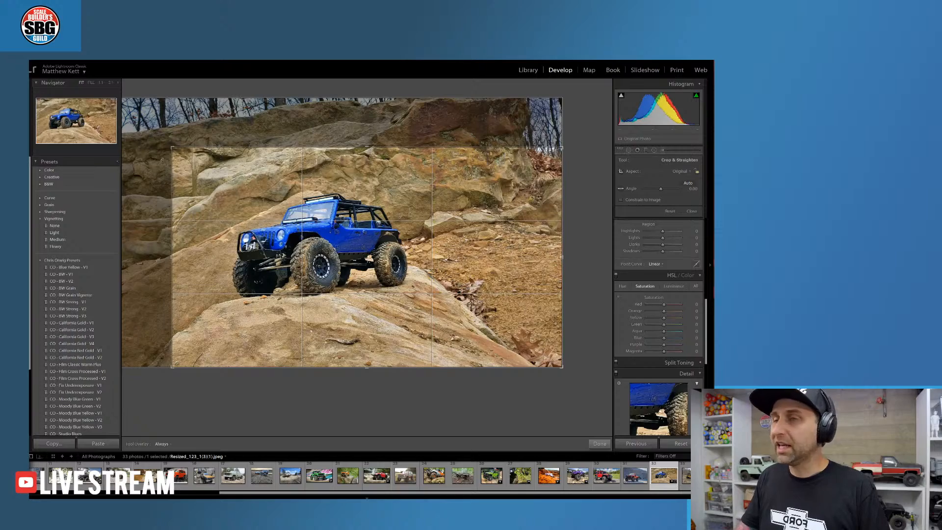
pyautogui.moveTo(382, 254); pyautogui.dragTo(416, 266)
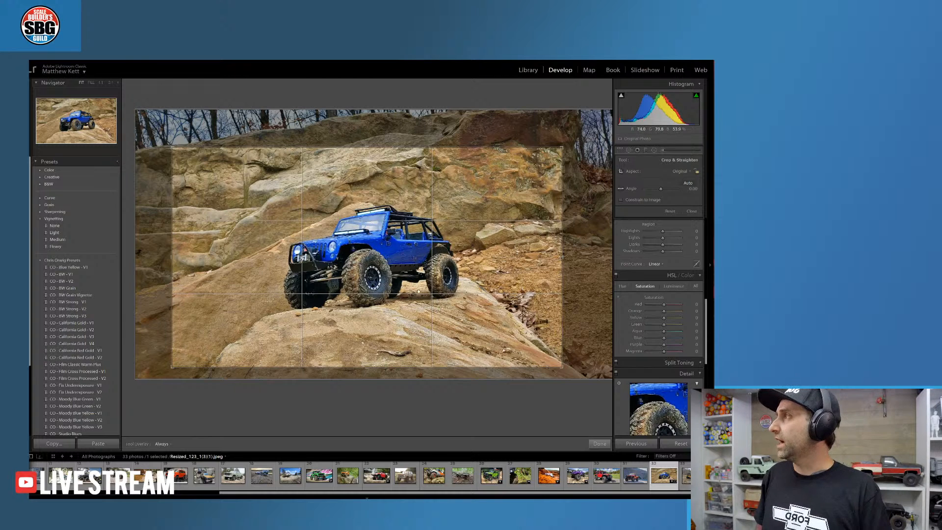
pyautogui.moveTo(374, 265); pyautogui.dragTo(404, 257)
pyautogui.moveTo(374, 260)
pyautogui.mouseDown()
pyautogui.moveTo(378, 244)
pyautogui.moveTo(376, 266)
pyautogui.mouseUp()
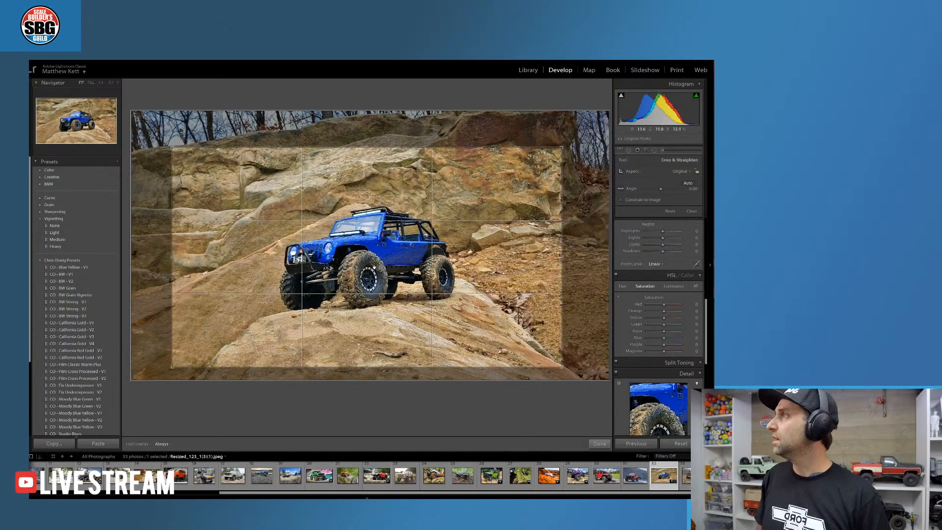
pyautogui.click(600, 443)
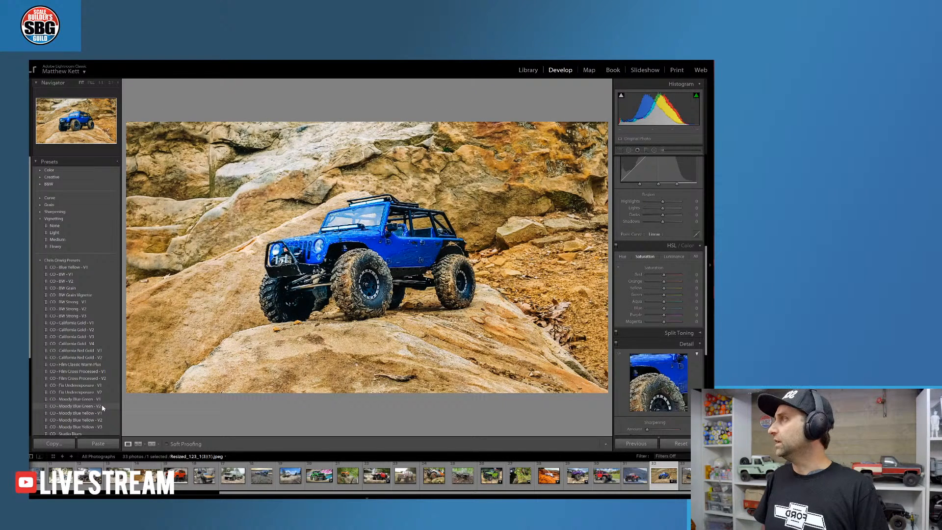
pyautogui.click(103, 407)
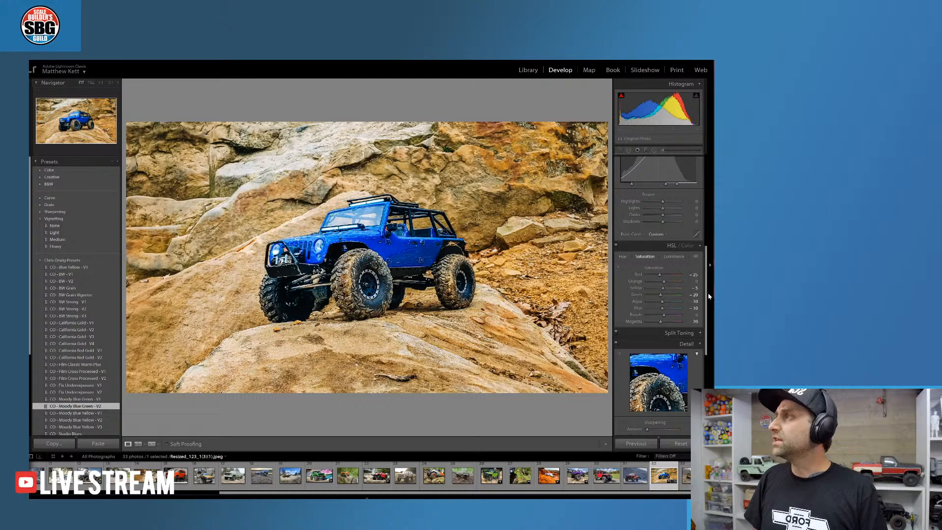
# Try a texture of +53 on the blue truck photo and undo the change
pyautogui.scroll(3, 708, 256)
pyautogui.scroll(4, 708, 255)
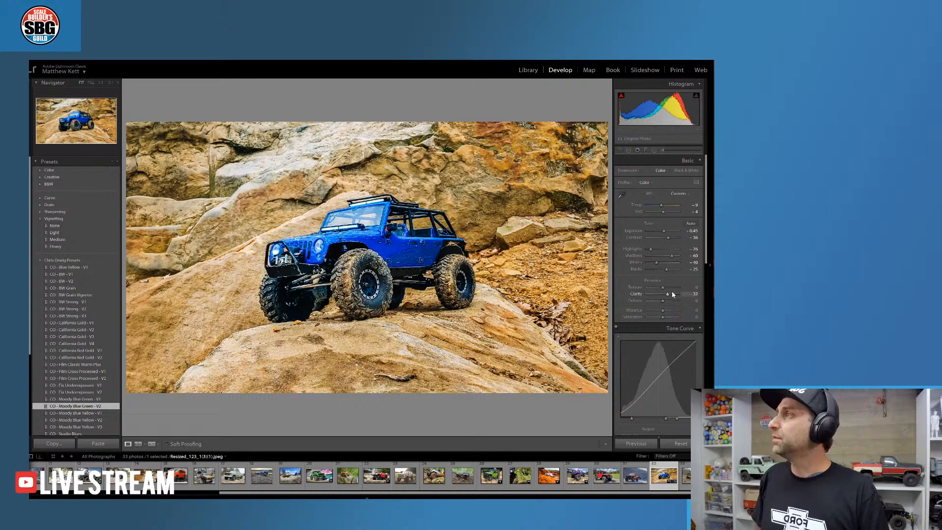
pyautogui.moveTo(664, 289); pyautogui.dragTo(672, 290)
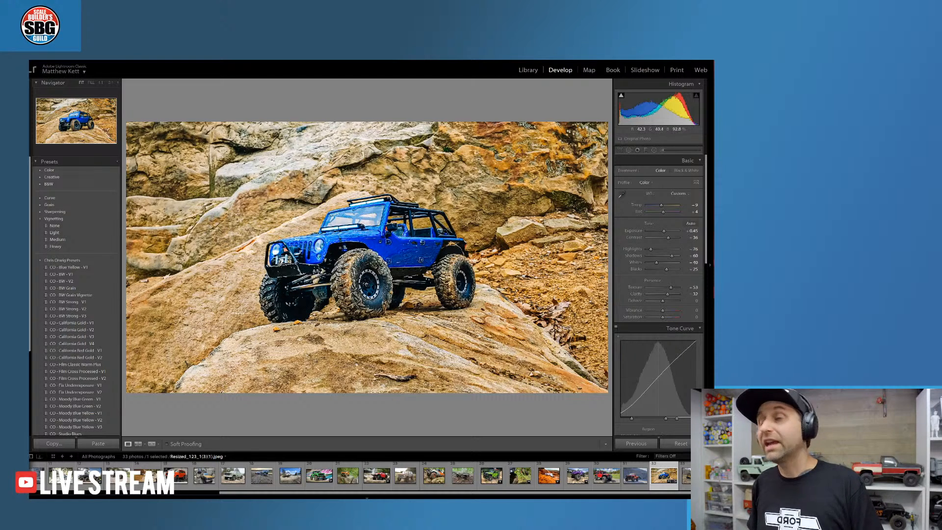
pyautogui.hotkey('ctrl', 'z')
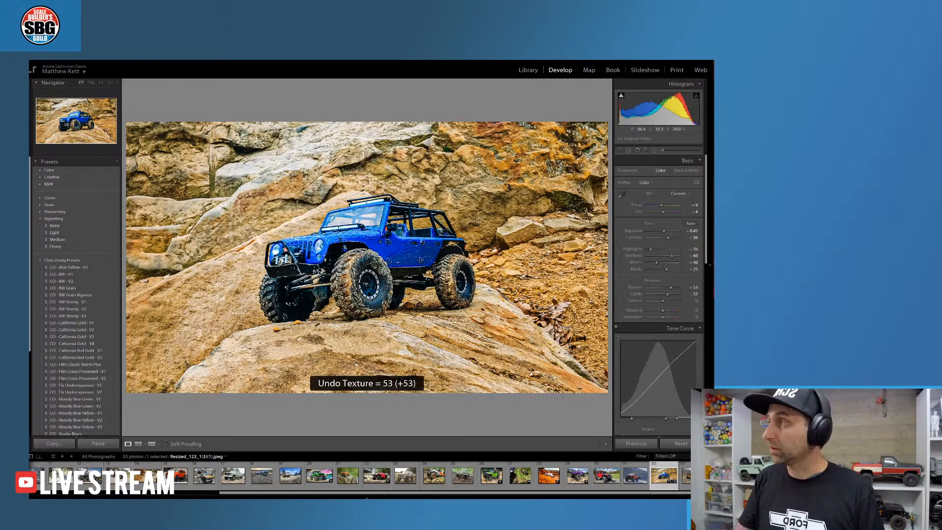
# Try brightening the blue truck with an adjustment brush at exposure 1.00, and undo the brush stroke
pyautogui.click(662, 150)
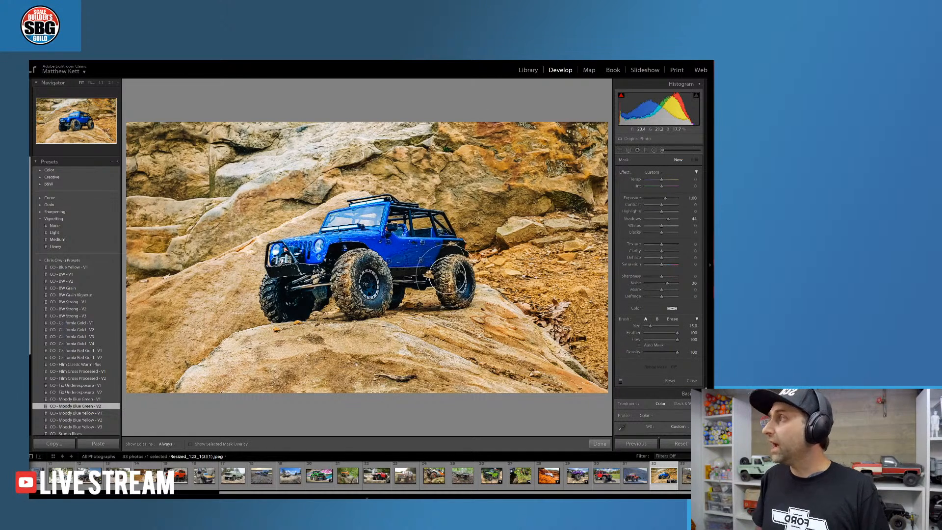
pyautogui.moveTo(450, 286)
pyautogui.mouseDown()
pyautogui.moveTo(412, 224)
pyautogui.moveTo(375, 216)
pyautogui.moveTo(338, 238)
pyautogui.moveTo(326, 261)
pyautogui.moveTo(307, 249)
pyautogui.moveTo(289, 258)
pyautogui.moveTo(288, 297)
pyautogui.moveTo(321, 275)
pyautogui.moveTo(387, 288)
pyautogui.moveTo(427, 271)
pyautogui.moveTo(446, 294)
pyautogui.mouseUp()
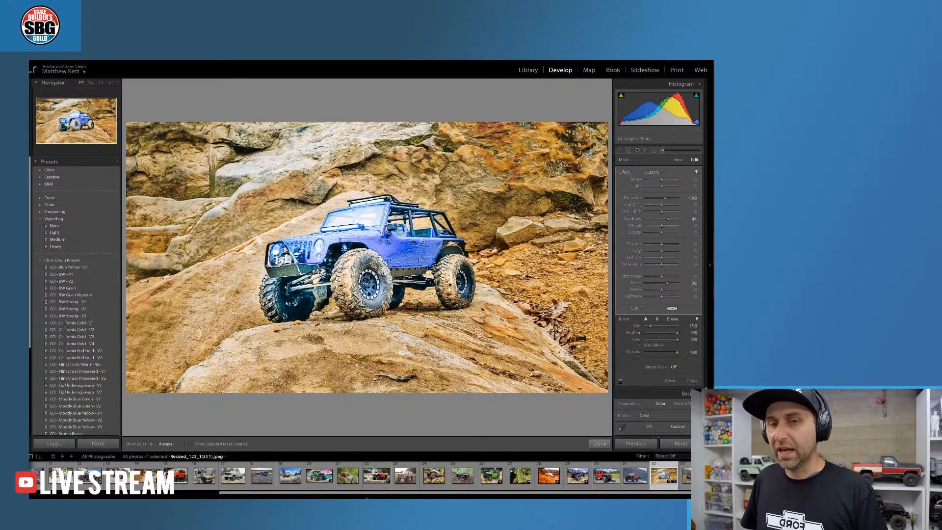
pyautogui.hotkey('ctrl', 'z')
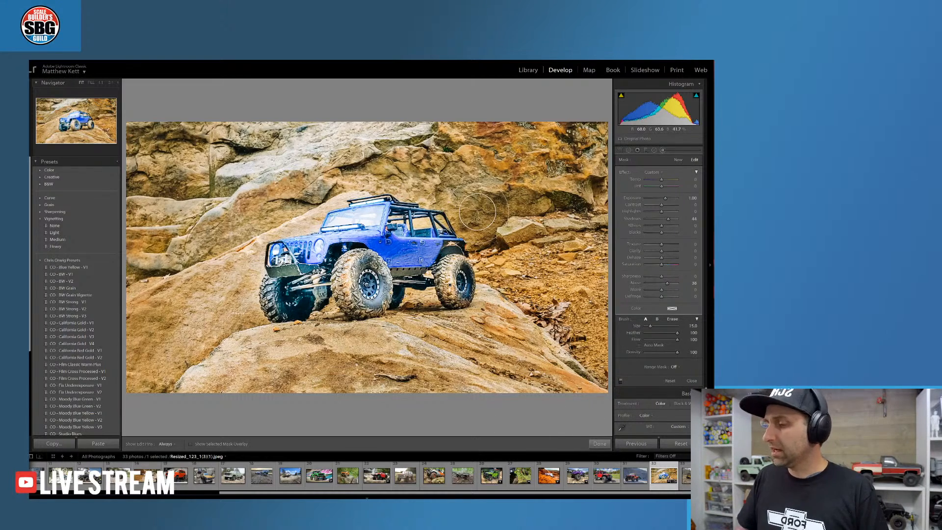
pyautogui.hotkey('ctrl', 'z')
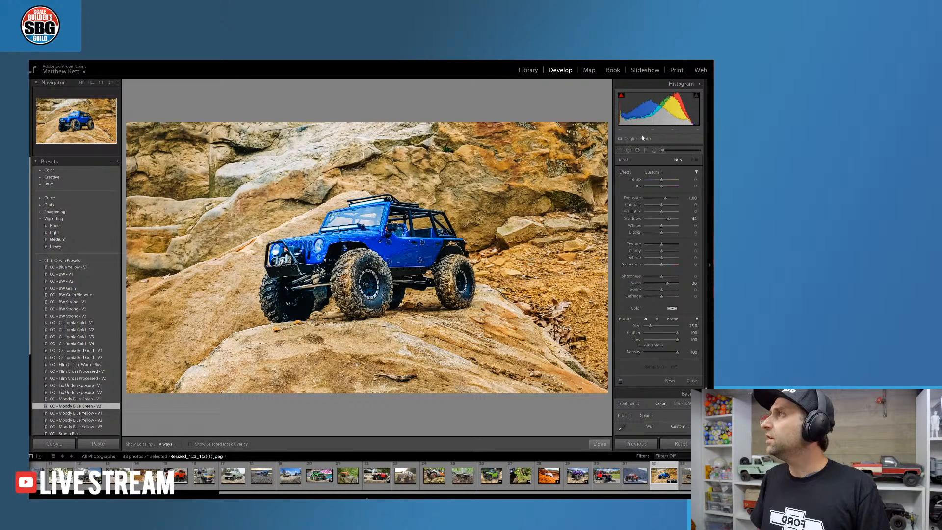
# Draw a radial filter around the blue truck, fit it to the truck's outline, and test its inversion, leaving the surroundings affected
pyautogui.click(654, 150)
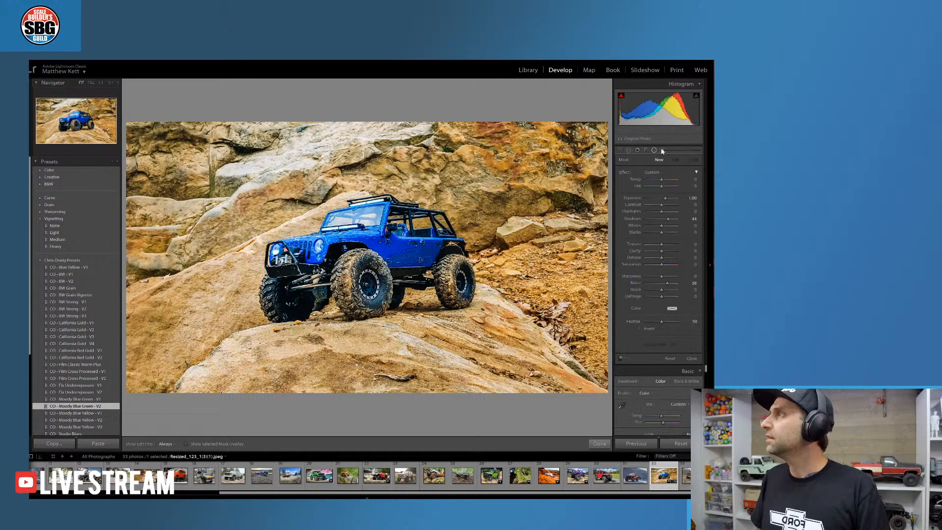
pyautogui.click(663, 151)
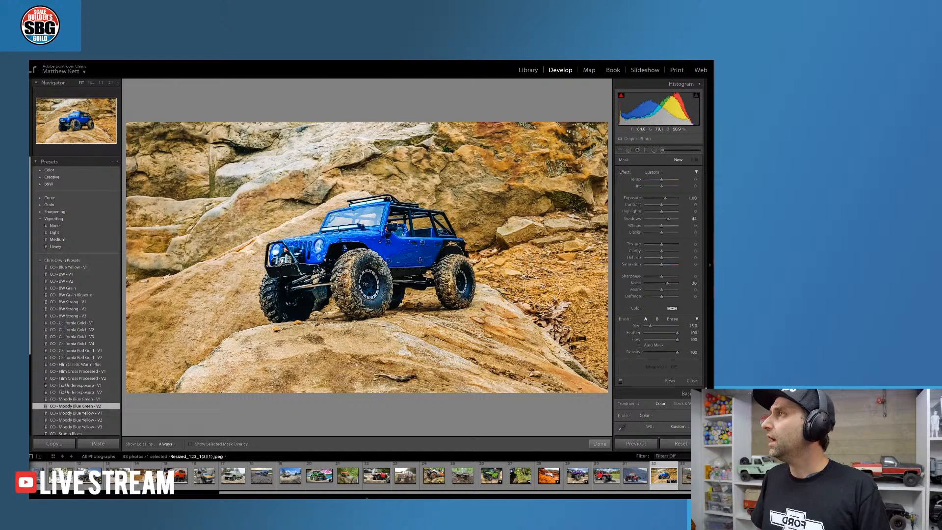
pyautogui.click(655, 151)
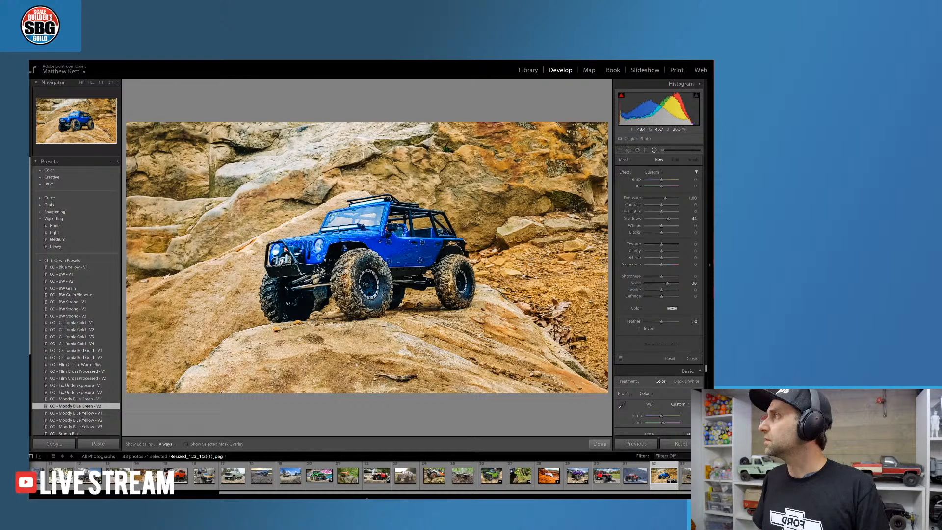
pyautogui.moveTo(274, 206)
pyautogui.mouseDown()
pyautogui.moveTo(413, 259)
pyautogui.moveTo(387, 258)
pyautogui.moveTo(377, 270)
pyautogui.moveTo(363, 250)
pyautogui.moveTo(368, 262)
pyautogui.moveTo(374, 255)
pyautogui.mouseUp()
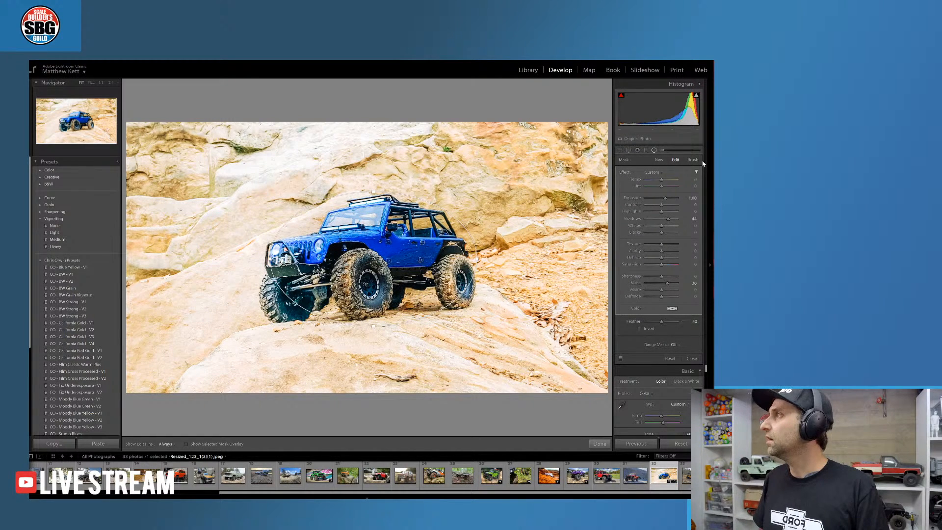
pyautogui.moveTo(263, 289); pyautogui.dragTo(258, 302)
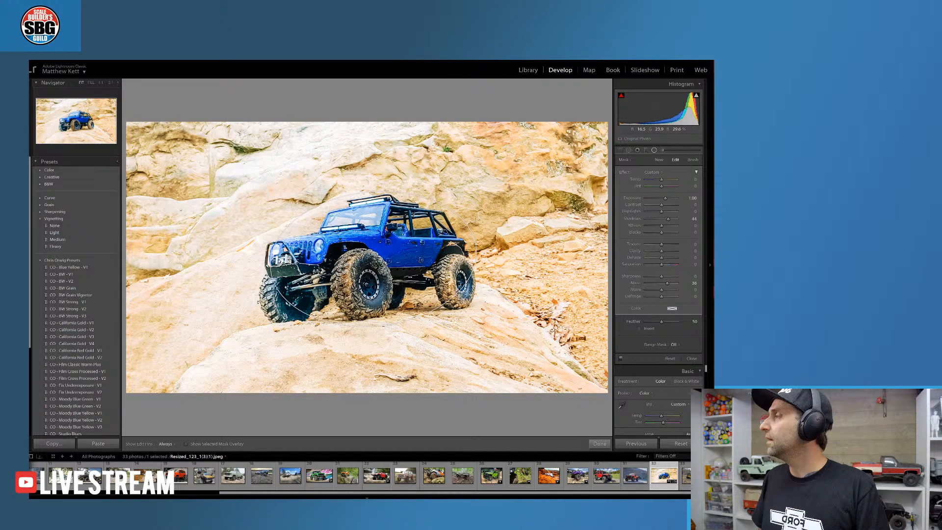
pyautogui.click(639, 330)
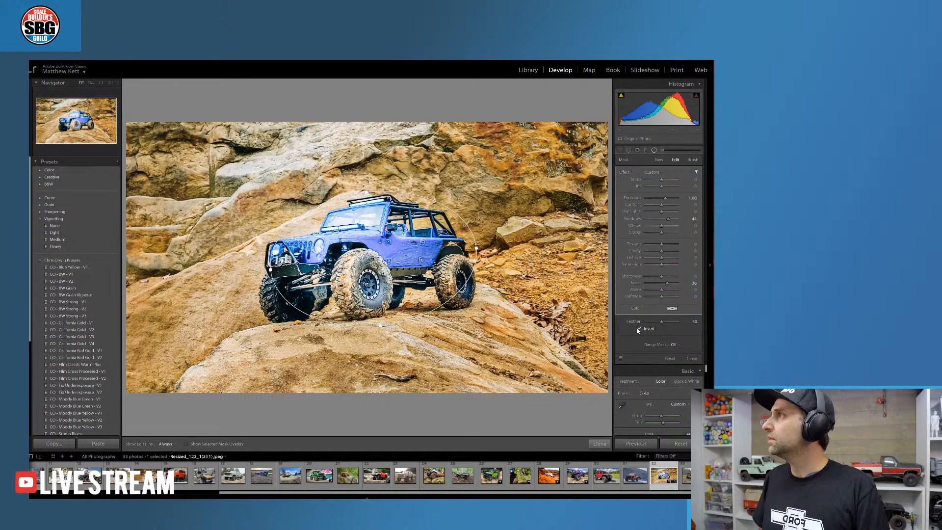
pyautogui.click(638, 328)
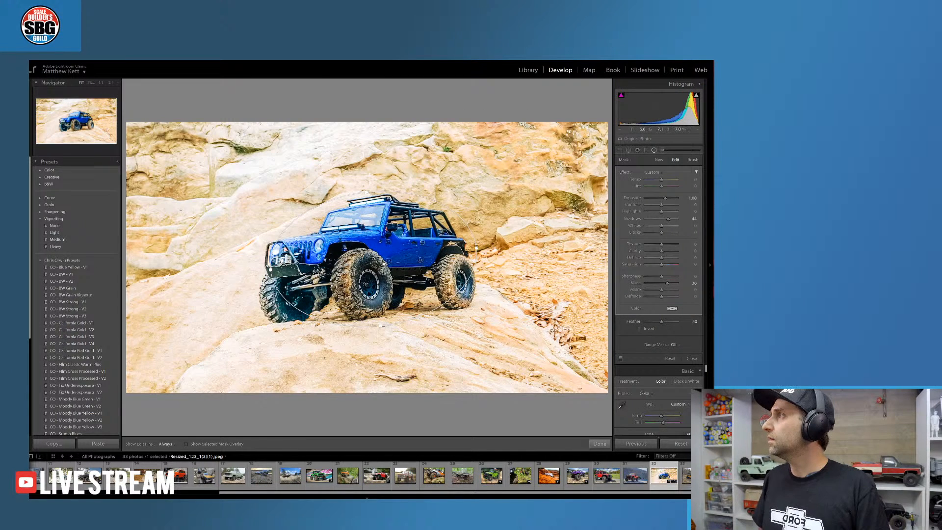
# Set the radial filter's exposure to -0.59 and texture to 30, and finish the filter
pyautogui.moveTo(665, 198); pyautogui.dragTo(659, 200)
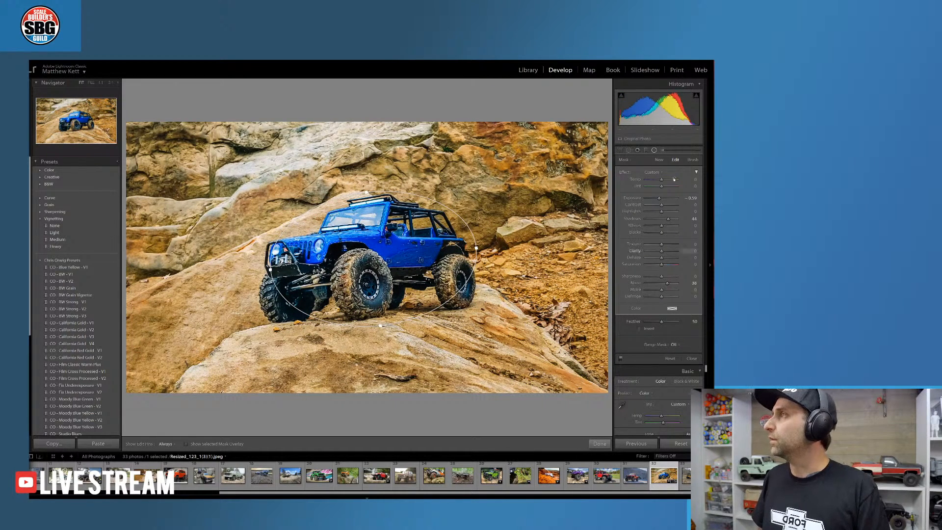
pyautogui.moveTo(661, 244); pyautogui.dragTo(666, 247)
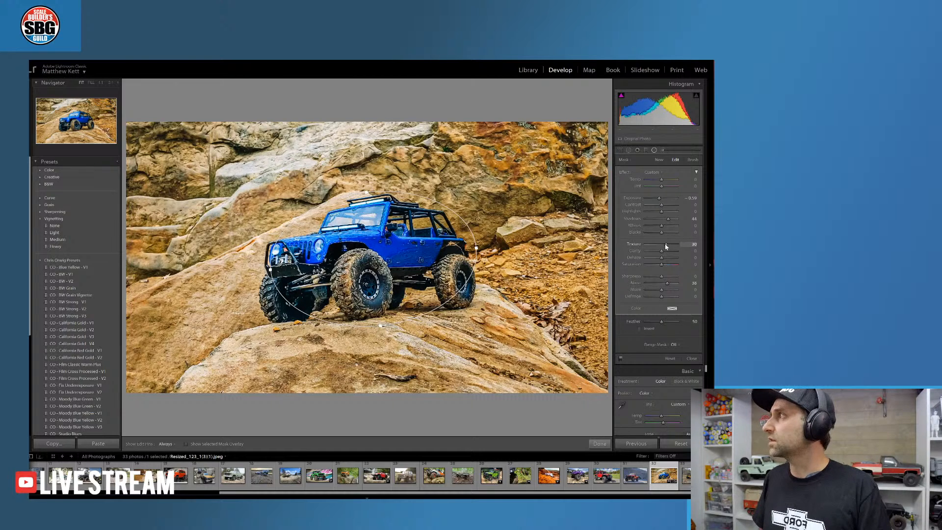
pyautogui.click(600, 444)
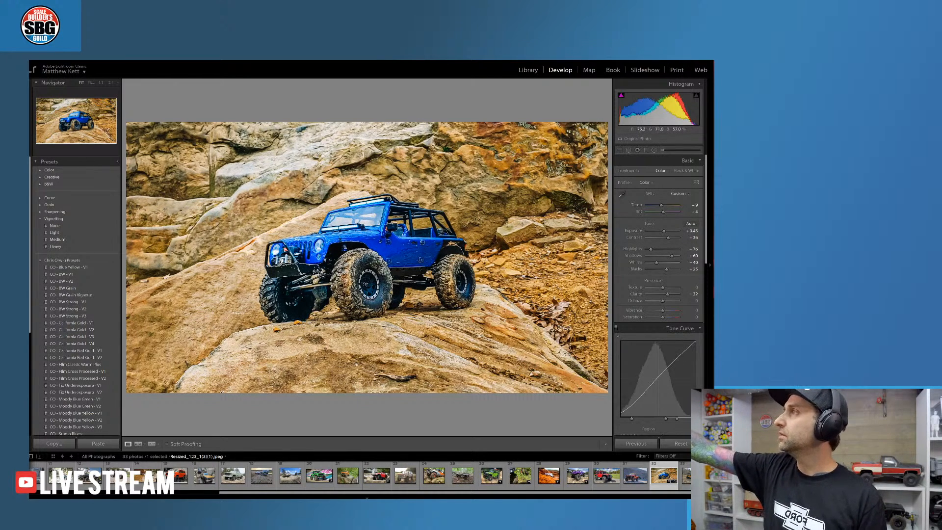
# Add a graduated filter rising from the photo's lower edge, with exposure -1.46 and contrast 55, and finish it
pyautogui.click(647, 149)
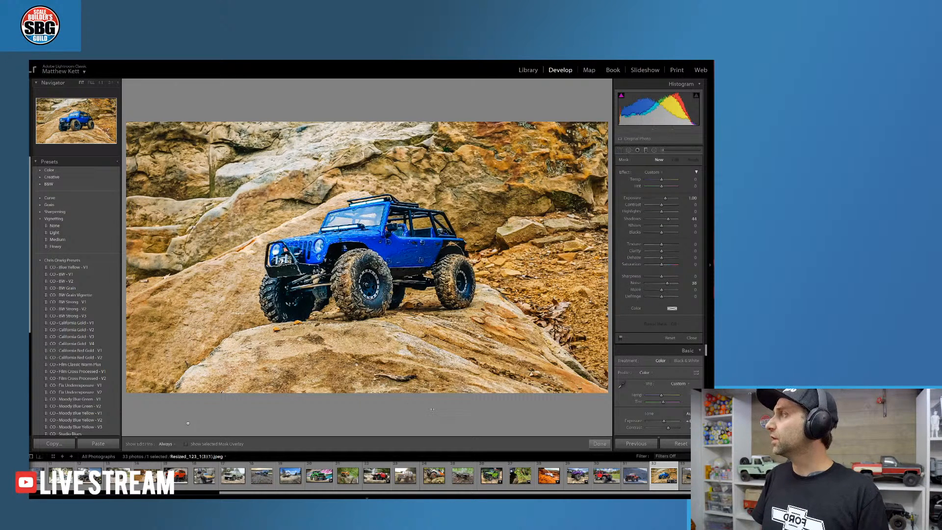
pyautogui.moveTo(435, 407)
pyautogui.mouseDown()
pyautogui.moveTo(412, 349)
pyautogui.moveTo(431, 292)
pyautogui.moveTo(413, 273)
pyautogui.mouseUp()
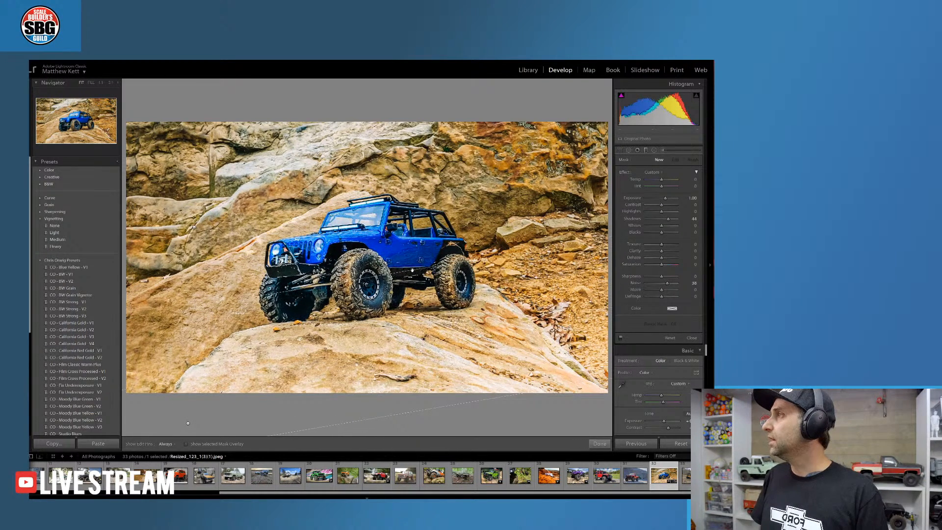
pyautogui.moveTo(667, 195)
pyautogui.mouseDown()
pyautogui.moveTo(655, 198)
pyautogui.moveTo(668, 205)
pyautogui.mouseUp()
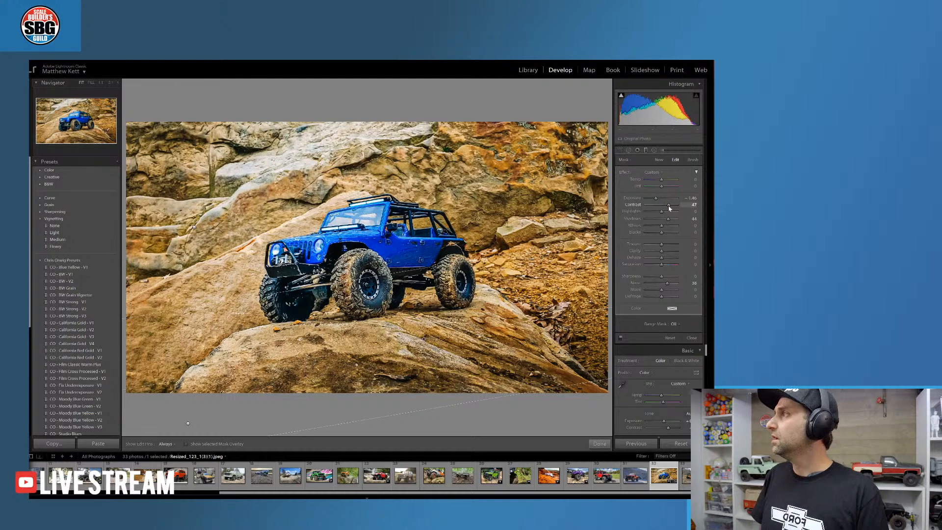
pyautogui.moveTo(668, 205); pyautogui.dragTo(670, 205)
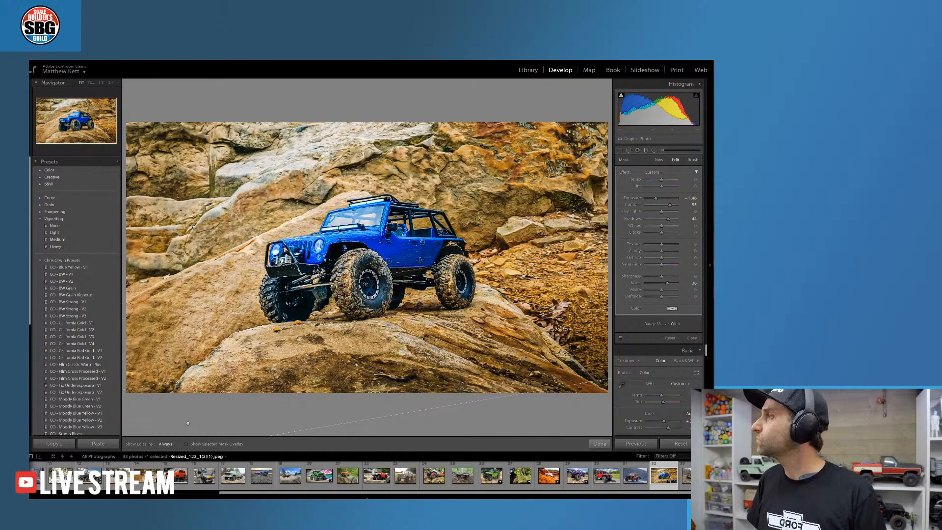
pyautogui.click(599, 444)
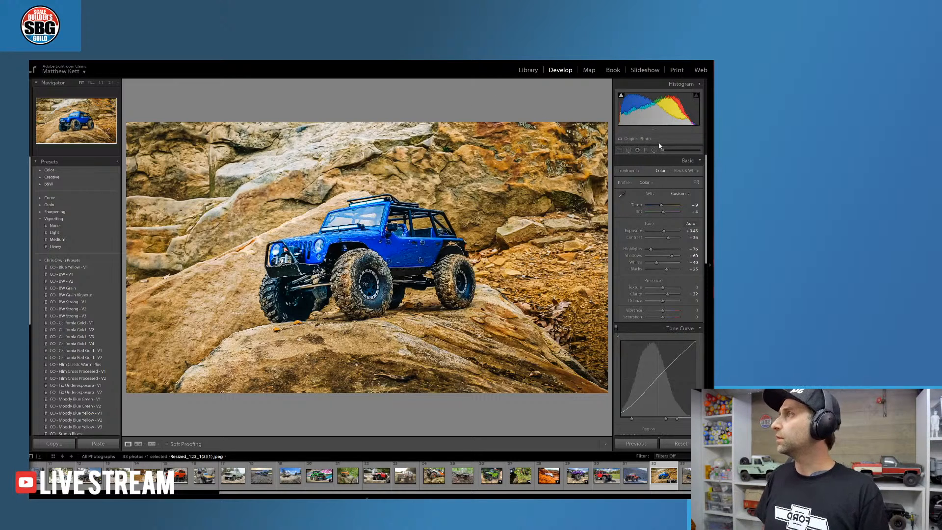
# Add graduated filters with exposure 1.00 descending diagonally from the photo's upper left and upper right corners, and finish them
pyautogui.click(646, 150)
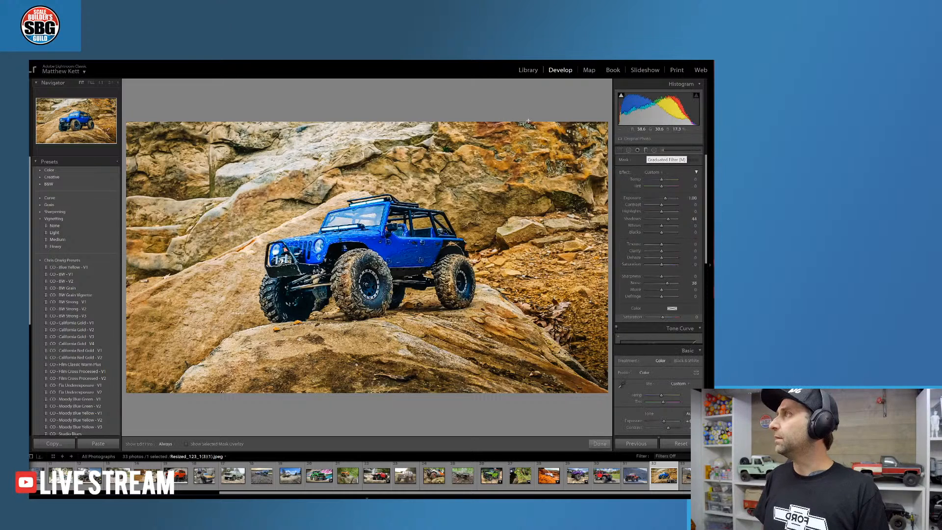
pyautogui.moveTo(162, 137); pyautogui.dragTo(192, 177)
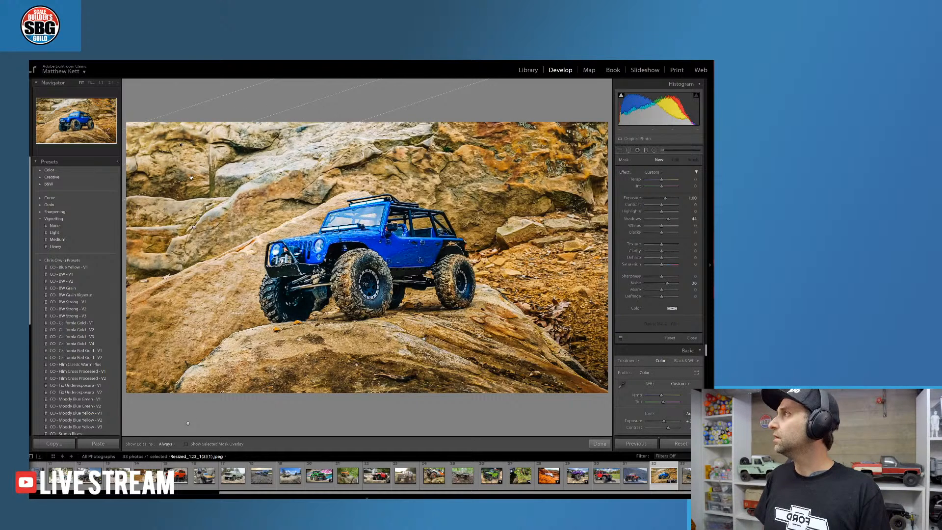
pyautogui.moveTo(595, 115); pyautogui.dragTo(577, 170)
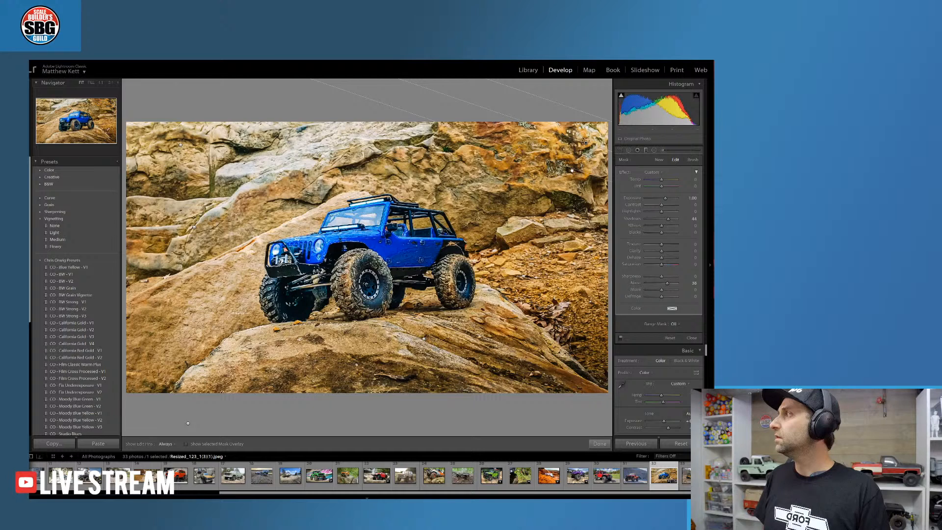
pyautogui.click(599, 443)
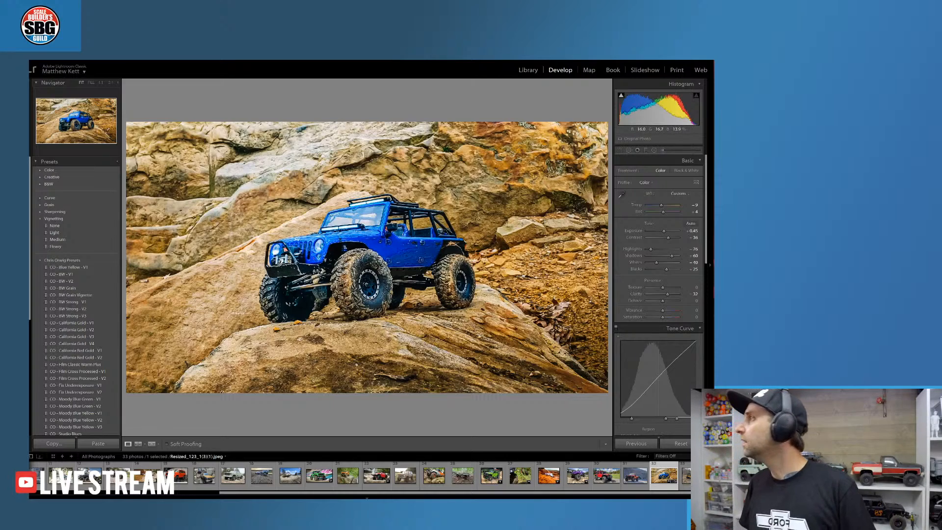
# Examine the blue truck's body and wheels at full size, and return to the fitted view
pyautogui.click(346, 260)
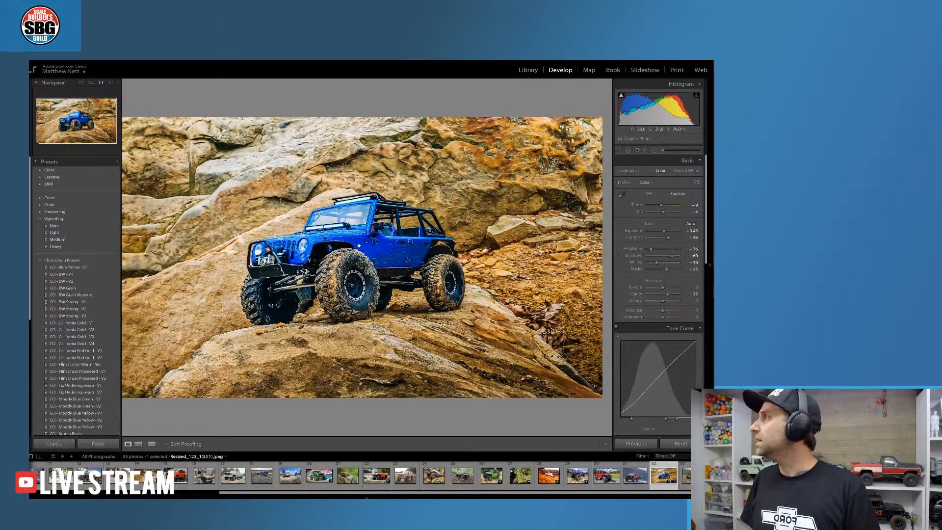
pyautogui.click(362, 248)
pyautogui.click(366, 253)
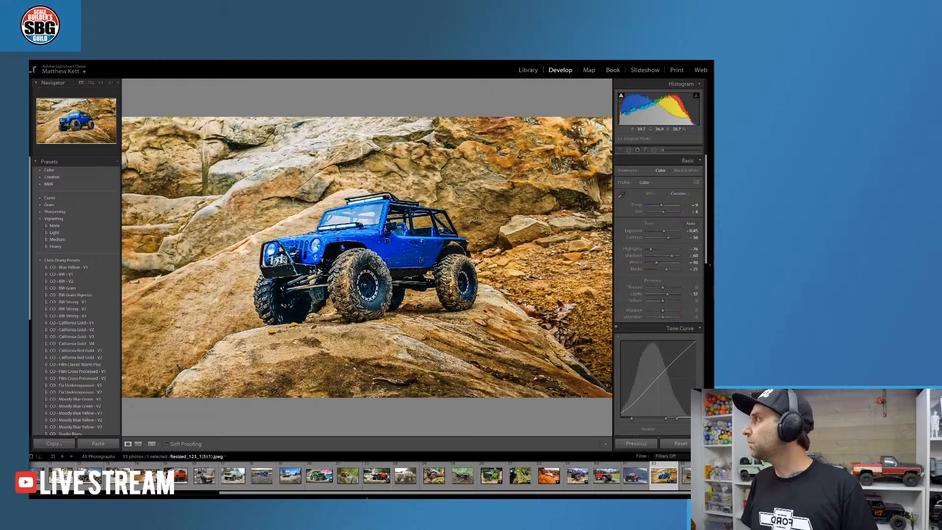
pyautogui.click(366, 253)
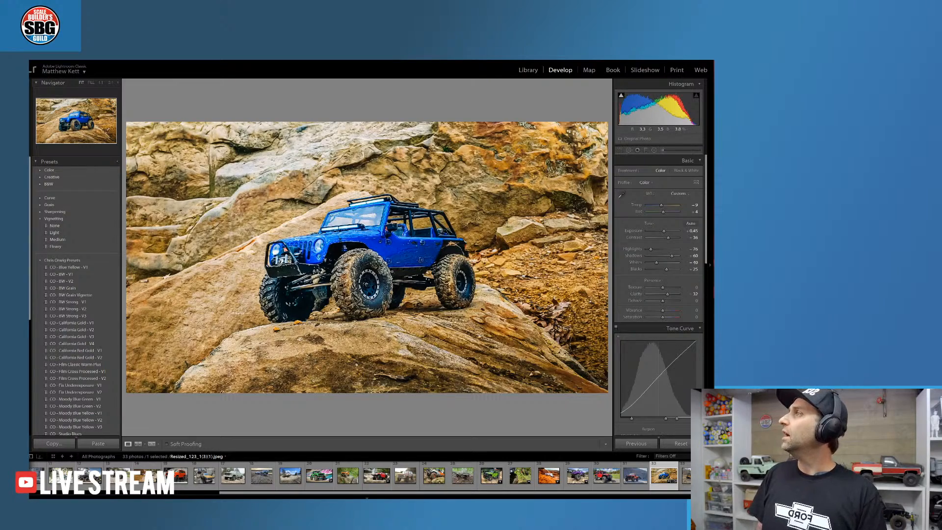
pyautogui.click(302, 303)
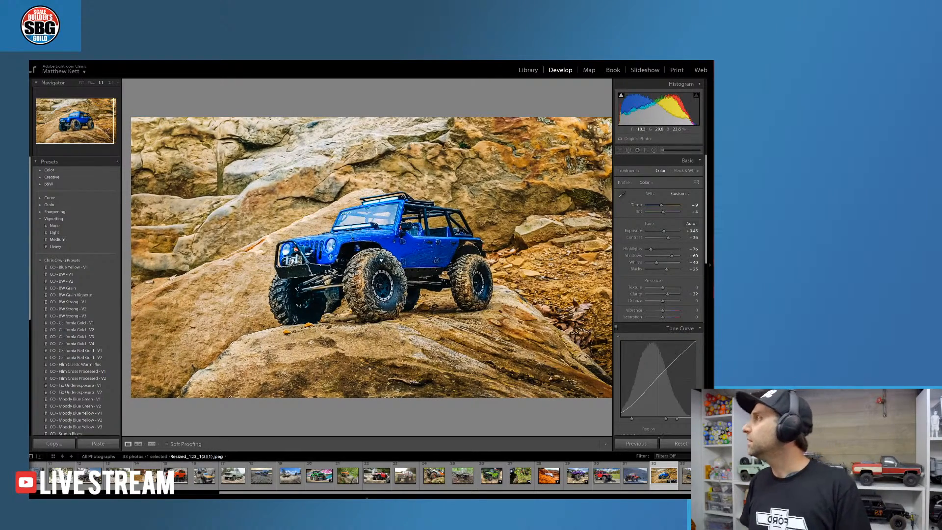
pyautogui.moveTo(380, 260)
pyautogui.mouseDown()
pyautogui.moveTo(353, 262)
pyautogui.moveTo(387, 263)
pyautogui.mouseUp()
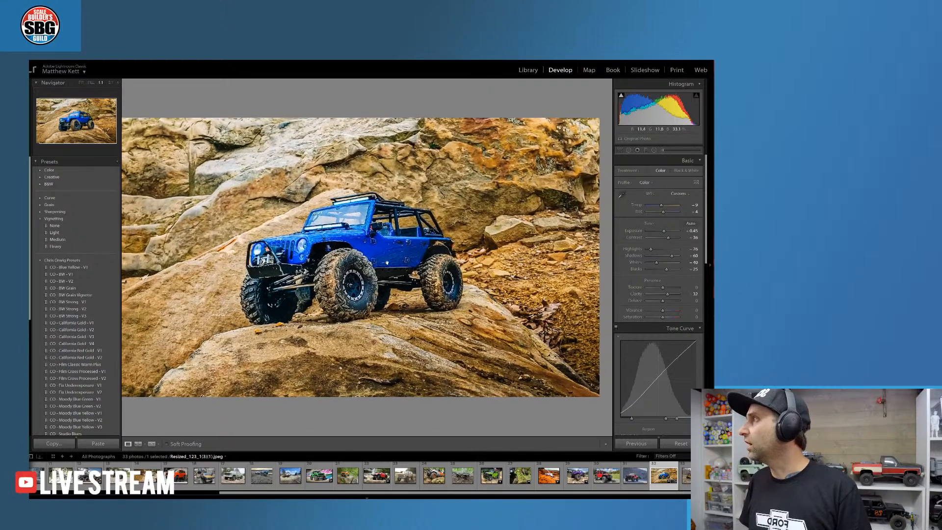
pyautogui.click(387, 263)
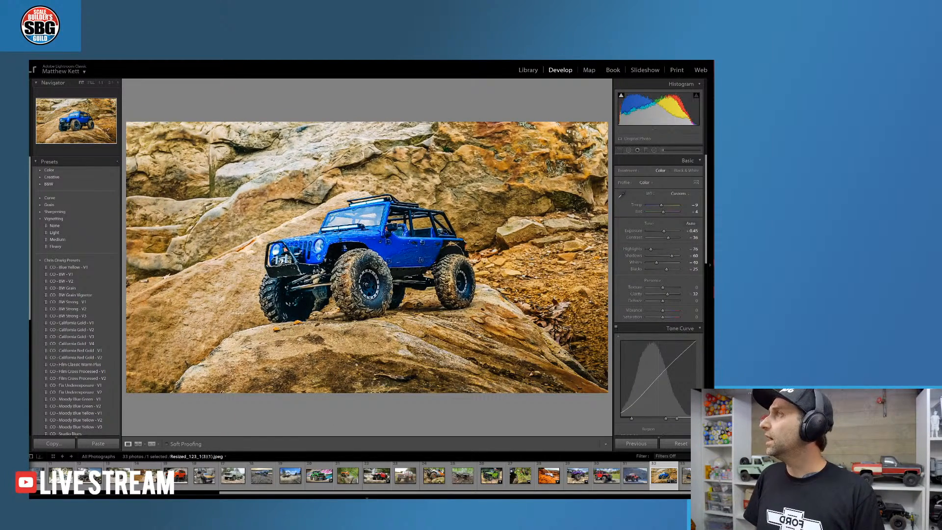
# Try raising the shadows of the existing radial filter around the blue truck, and undo the change
pyautogui.click(654, 151)
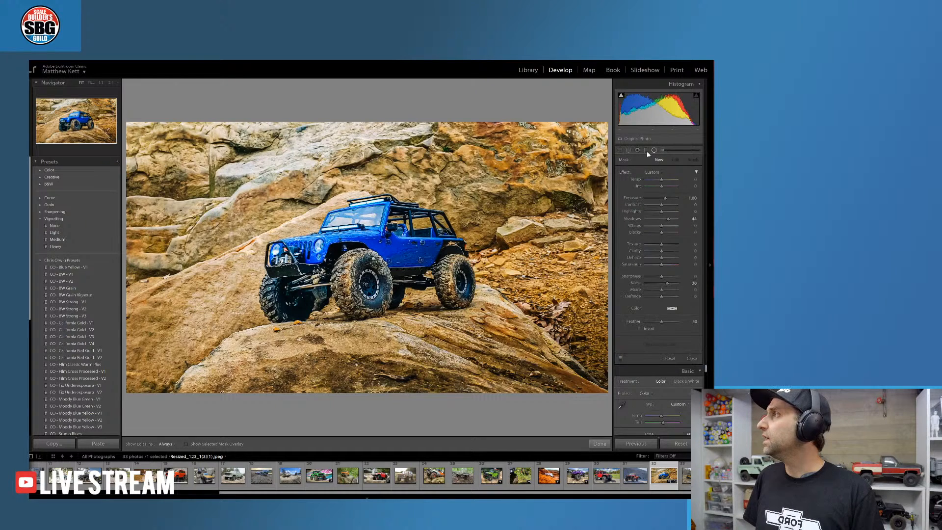
pyautogui.click(373, 258)
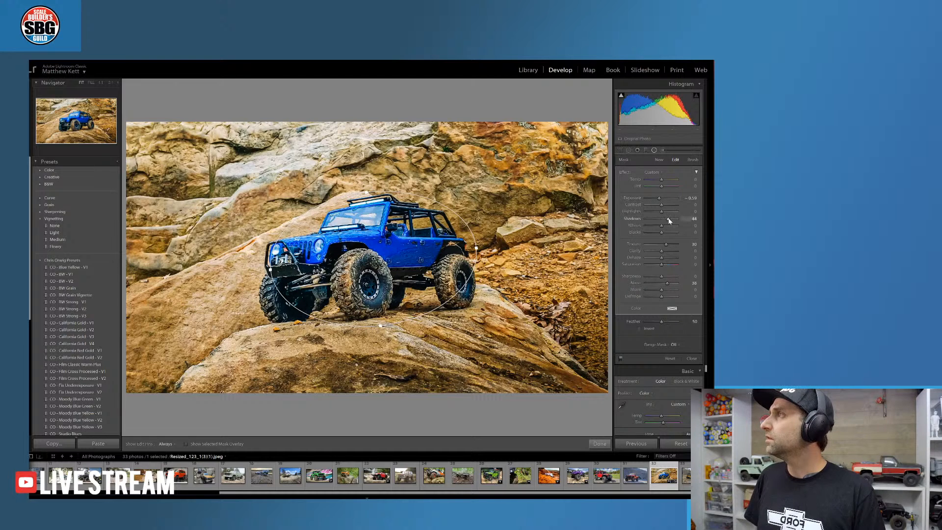
pyautogui.moveTo(668, 220); pyautogui.dragTo(674, 220)
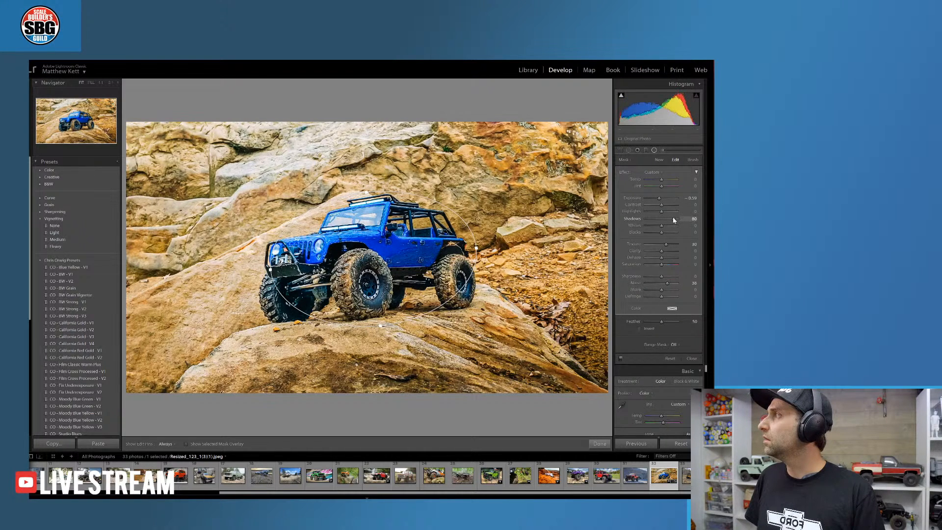
pyautogui.hotkey('ctrl', 'z')
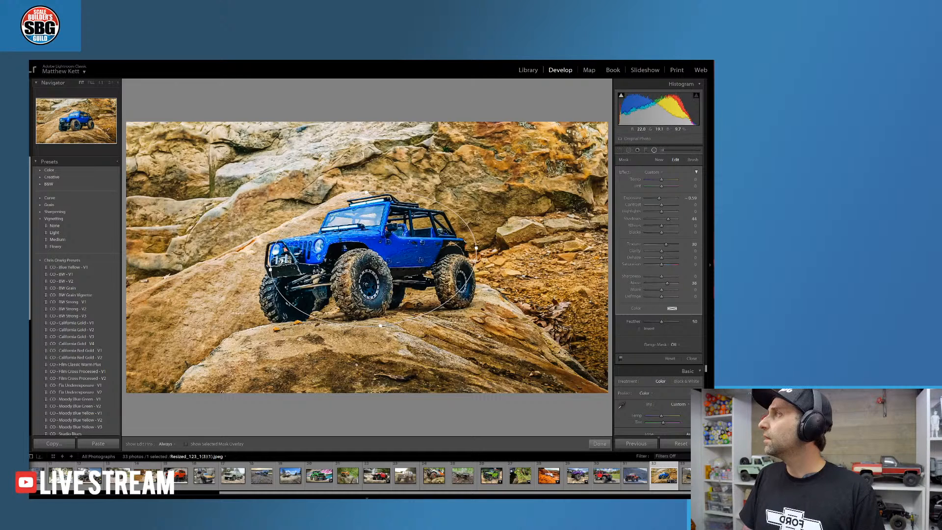
# Draw a new radial filter around the blue truck's front wheel, invert it, and set its exposure to -0.53
pyautogui.click(660, 160)
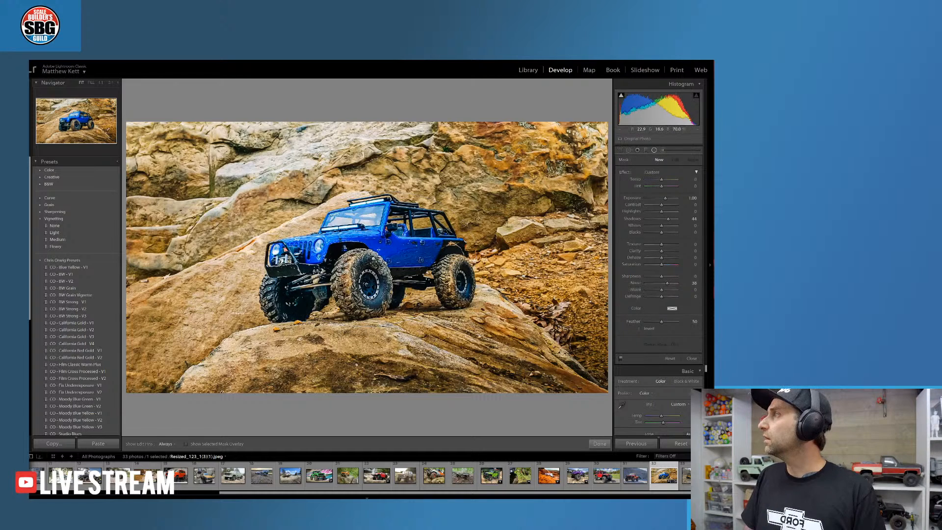
pyautogui.moveTo(337, 255)
pyautogui.mouseDown()
pyautogui.moveTo(396, 303)
pyautogui.moveTo(367, 283)
pyautogui.mouseUp()
pyautogui.moveTo(337, 251)
pyautogui.mouseDown()
pyautogui.moveTo(376, 276)
pyautogui.moveTo(367, 281)
pyautogui.mouseUp()
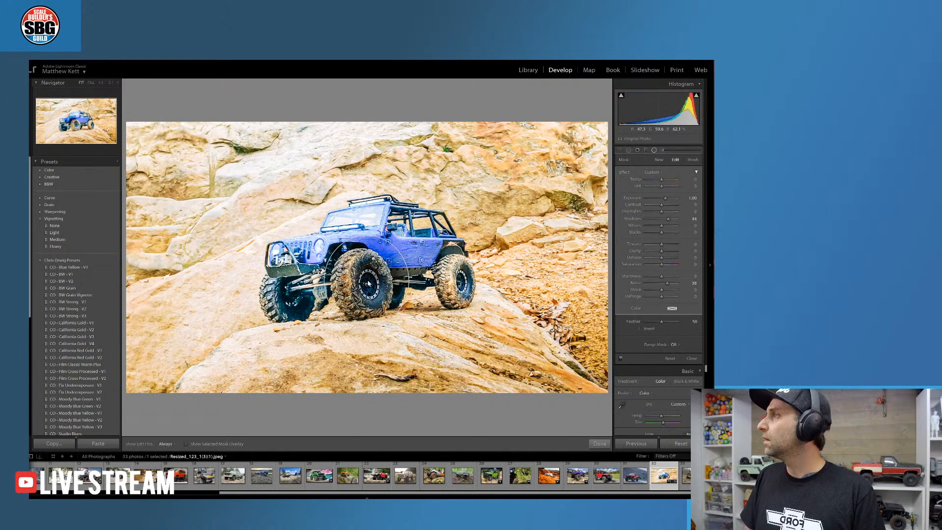
pyautogui.click(639, 328)
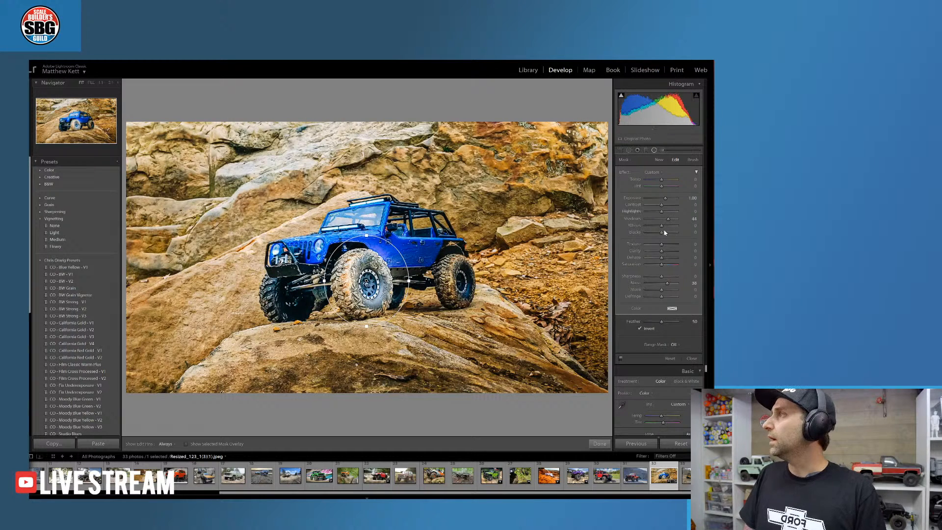
pyautogui.moveTo(665, 199); pyautogui.dragTo(658, 199)
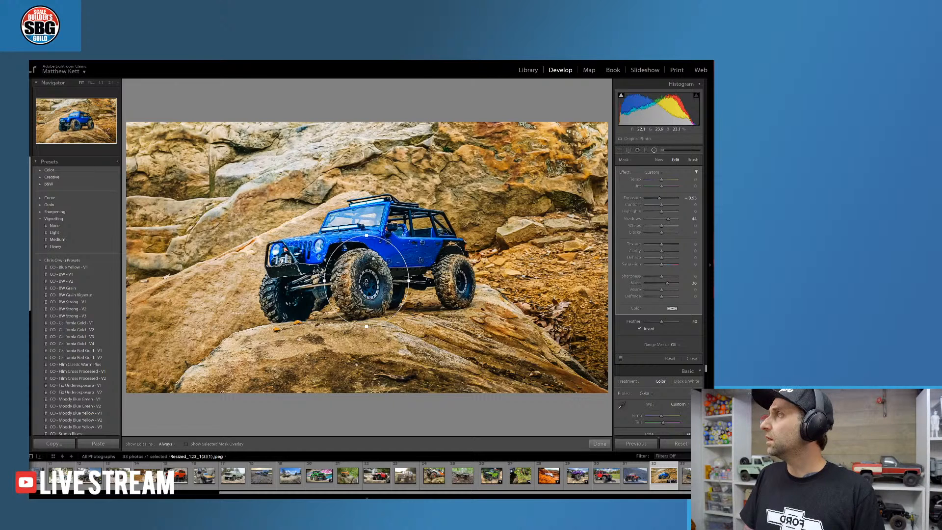
# Draw another radial filter around the rear wheel, invert it, set its exposure to -0.03, and finish the filters
pyautogui.click(659, 160)
pyautogui.moveTo(441, 258); pyautogui.dragTo(464, 291)
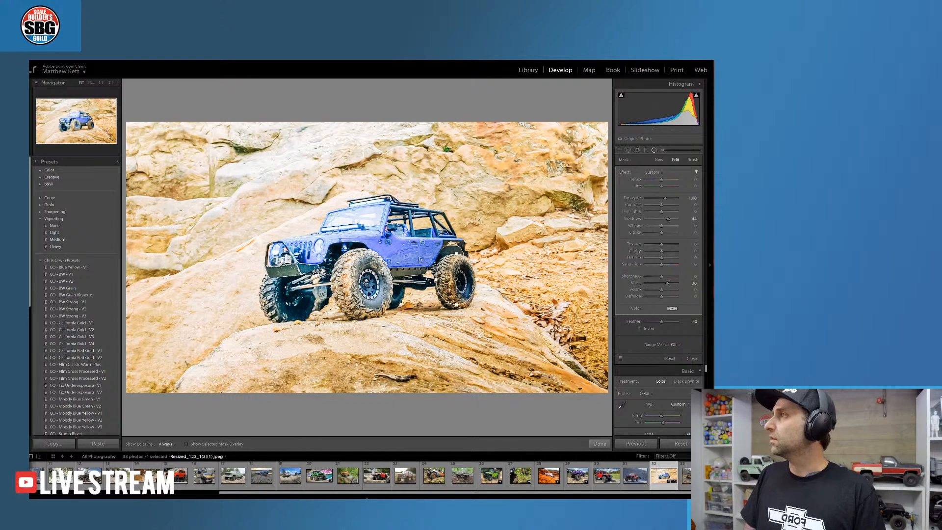
pyautogui.click(640, 328)
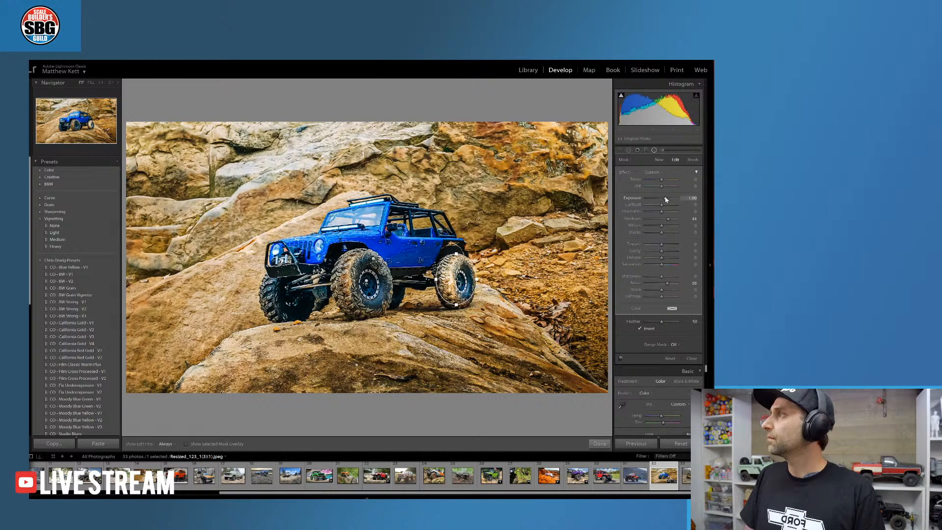
pyautogui.moveTo(665, 199); pyautogui.dragTo(662, 199)
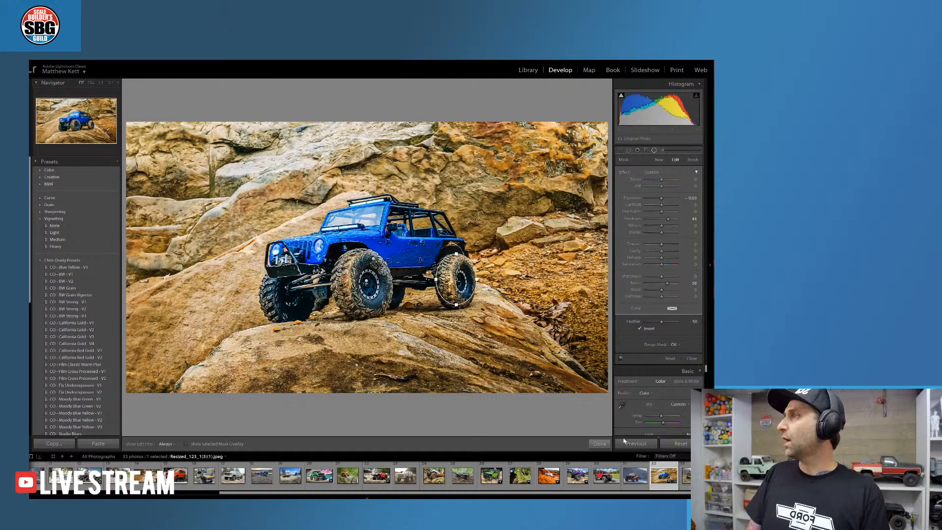
pyautogui.click(602, 445)
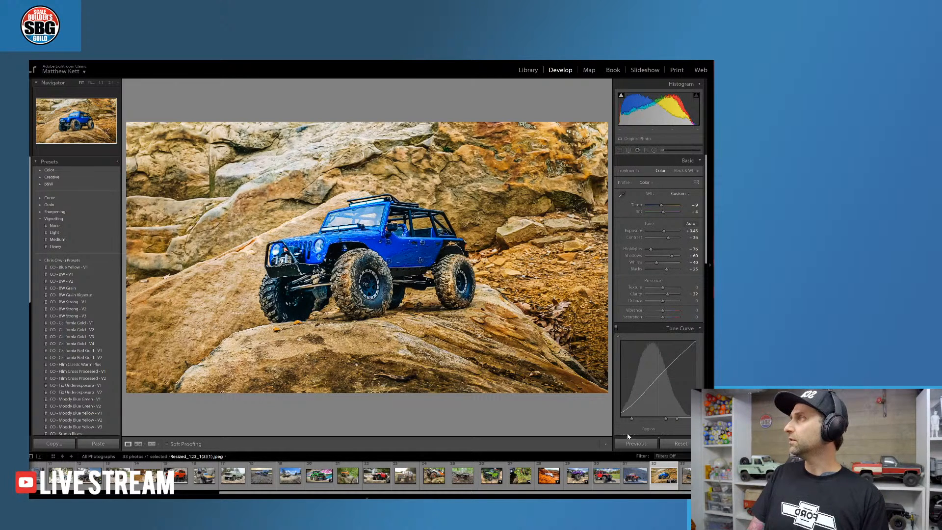
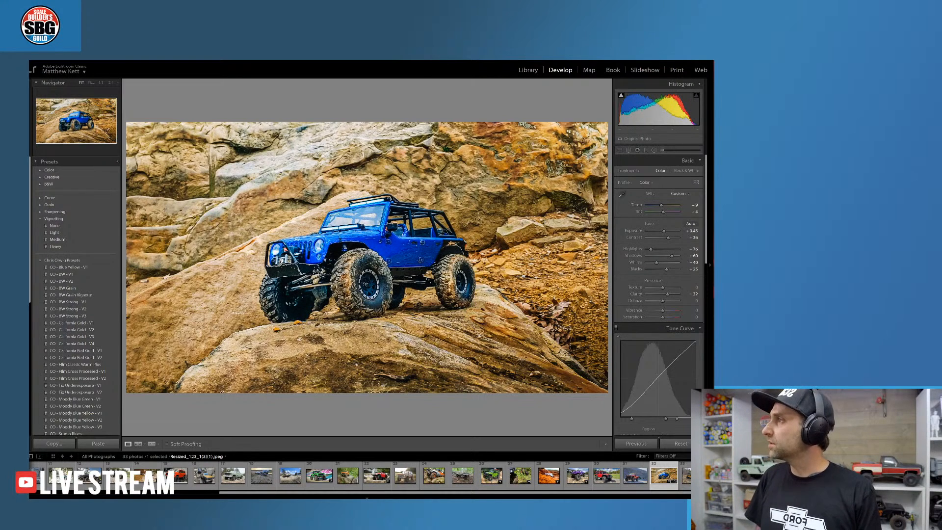
# Reset all edits on the blue truck photo to compare with the original, and undo the reset
pyautogui.click(685, 446)
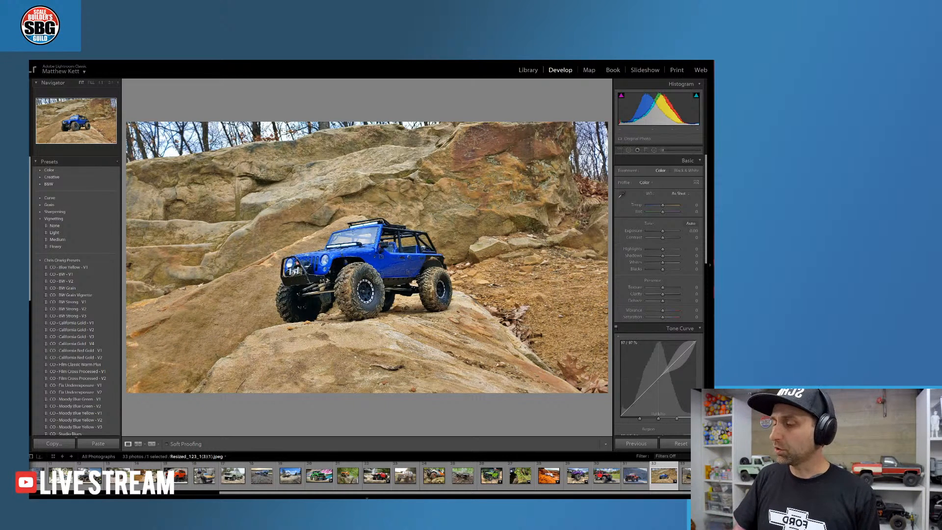
pyautogui.hotkey('ctrl', 'z')
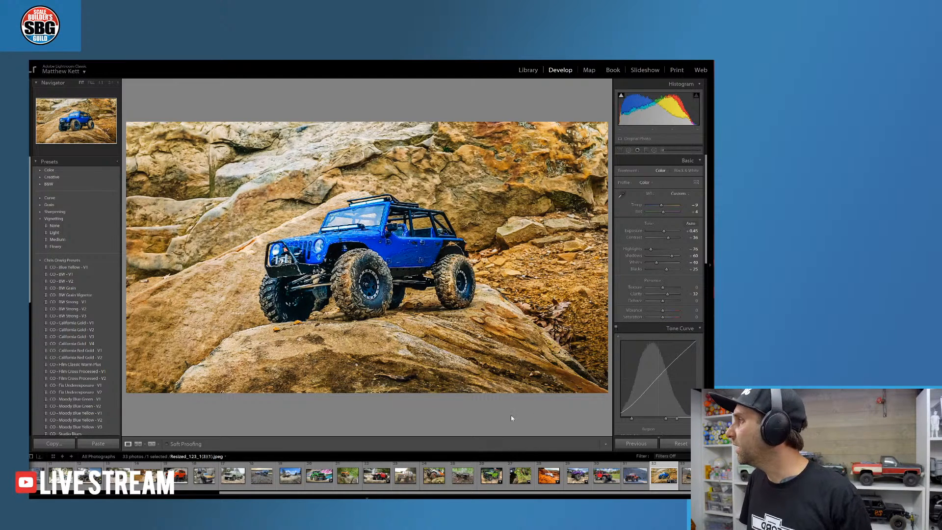
# Open the orange truck photo DSC_0929.JPG and warm its white balance temperature to +26
pyautogui.click(407, 480)
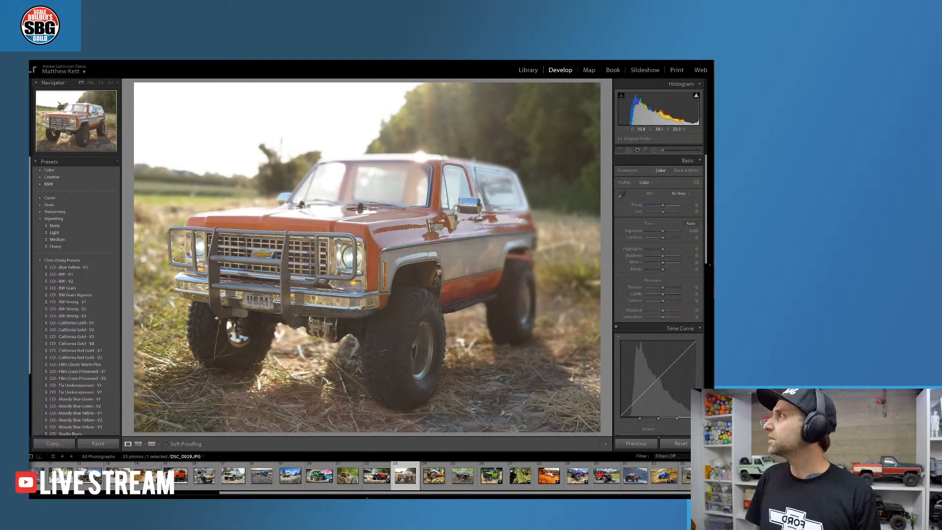
pyautogui.click(384, 250)
pyautogui.click(384, 250)
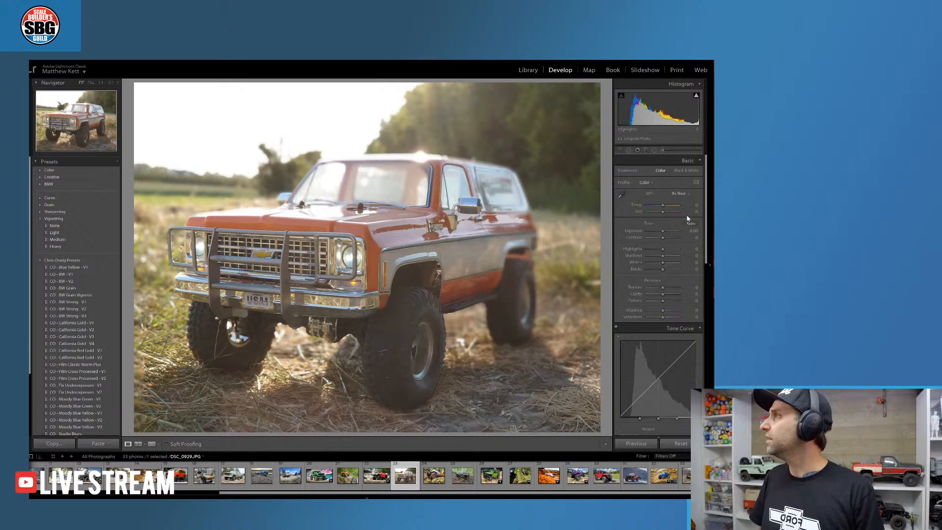
pyautogui.moveTo(662, 206); pyautogui.dragTo(665, 207)
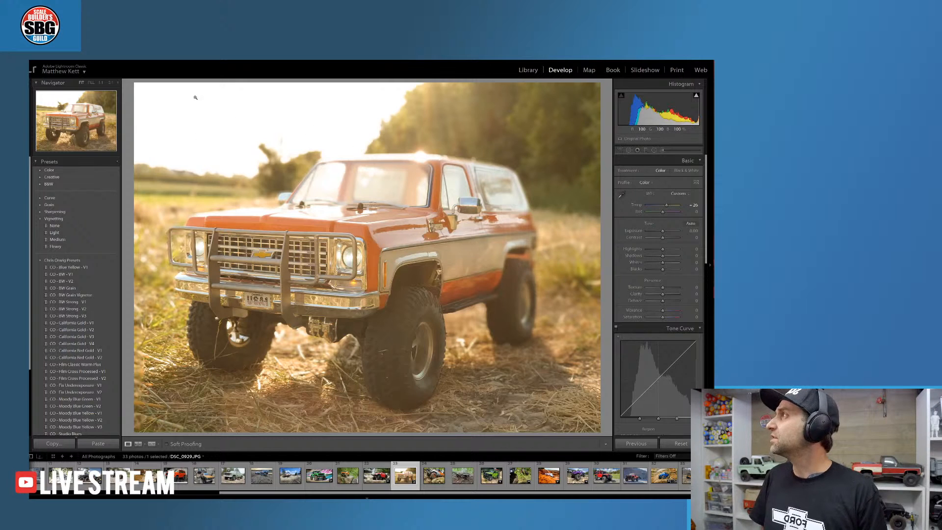
pyautogui.click(259, 122)
pyautogui.click(277, 167)
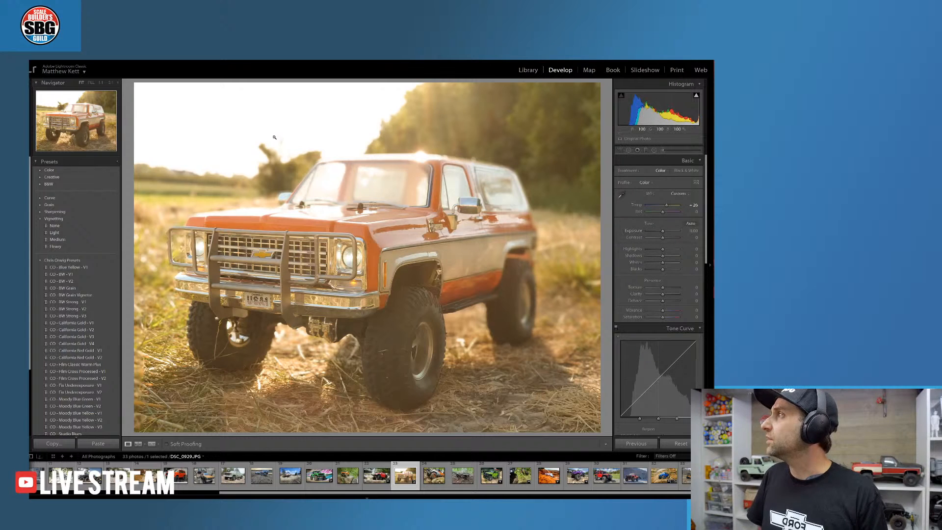
# Try darkening the orange truck photo's sky with a graduated filter at exposure -3.57, delete it, and close the filter settings
pyautogui.click(644, 151)
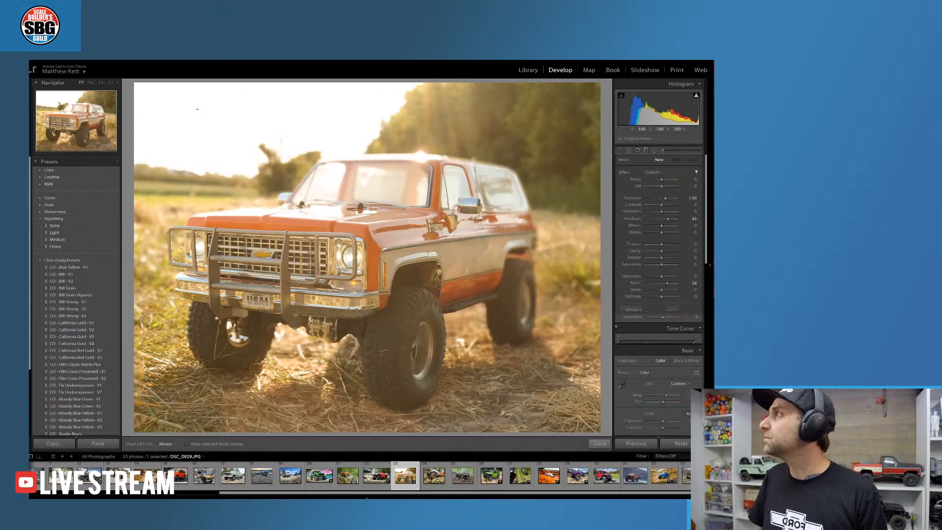
pyautogui.moveTo(239, 176); pyautogui.dragTo(229, 176)
pyautogui.moveTo(666, 198); pyautogui.dragTo(648, 200)
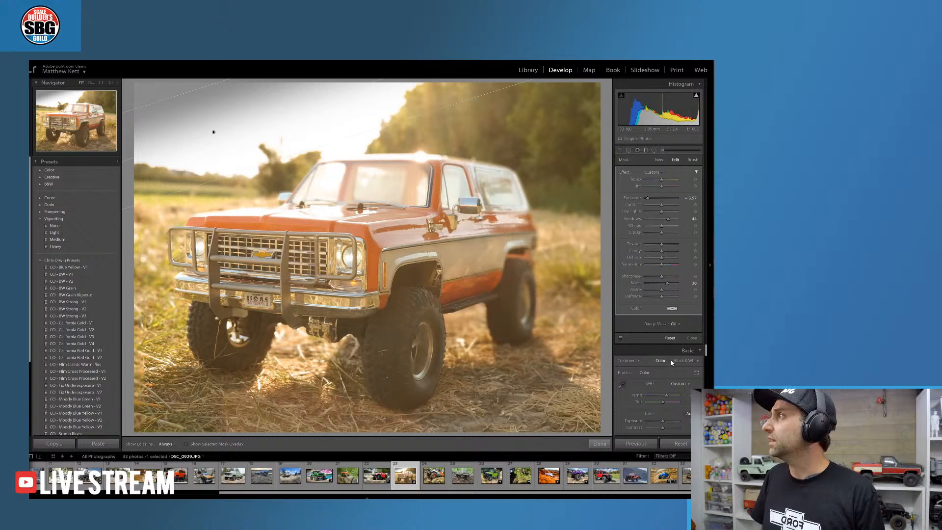
pyautogui.press('Delete')
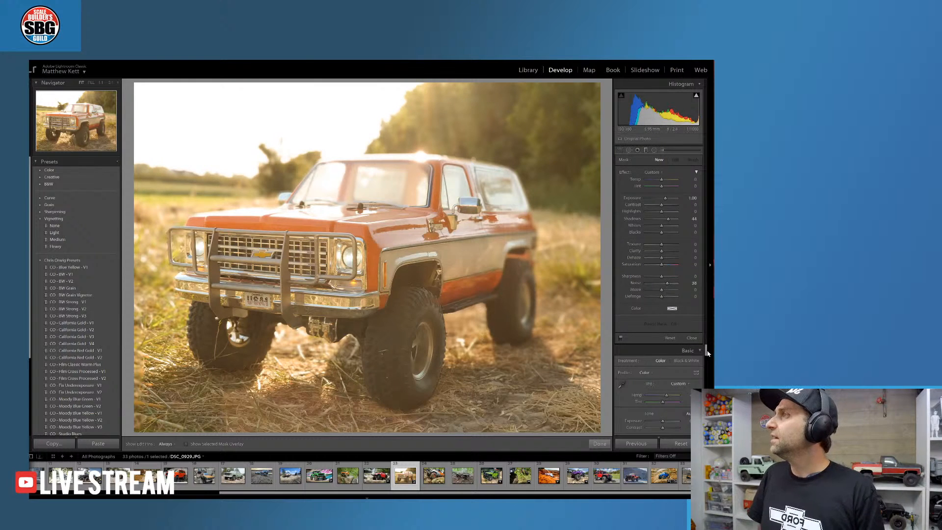
pyautogui.click(692, 338)
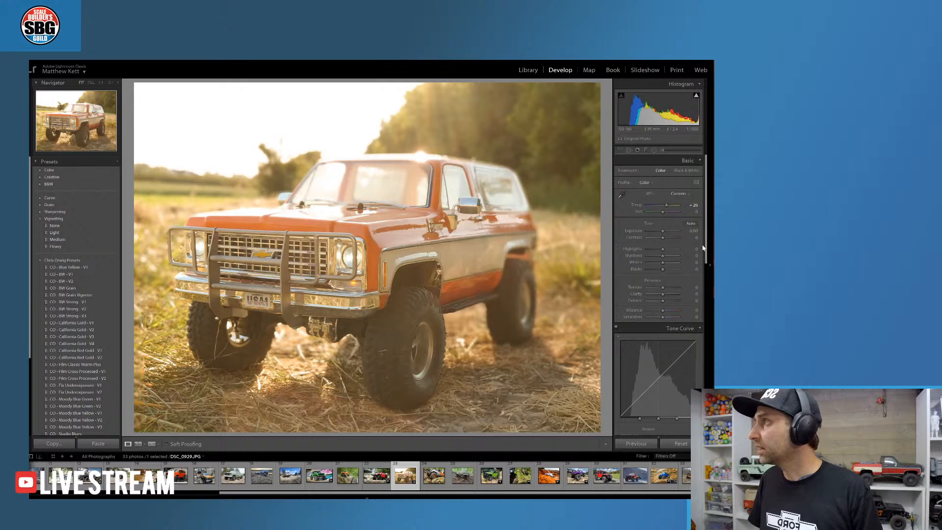
# Raise the orange saturation of the truck photo to +34
pyautogui.scroll(-8, 705, 249)
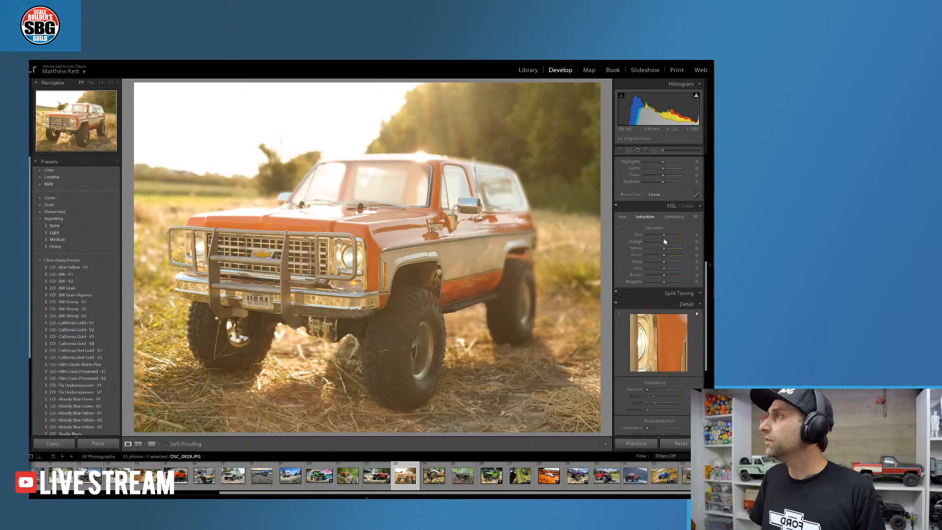
pyautogui.moveTo(663, 242); pyautogui.dragTo(671, 242)
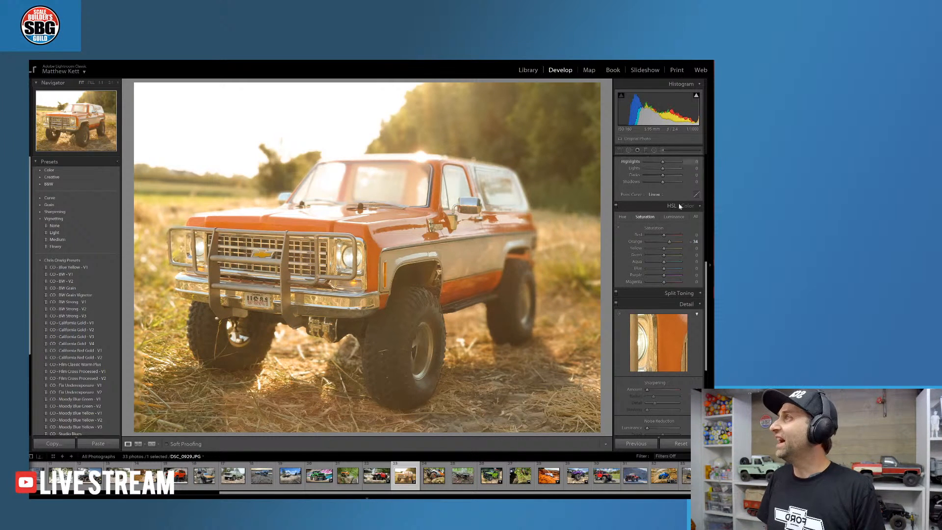
# Raise the orange truck photo's texture to +24 and clarity to +19
pyautogui.scroll(5, 680, 207)
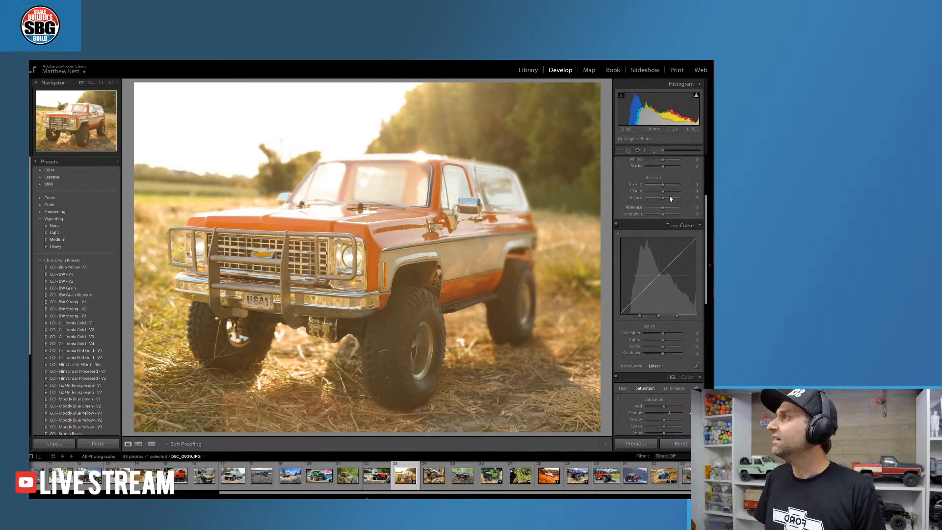
pyautogui.moveTo(663, 185); pyautogui.dragTo(666, 193)
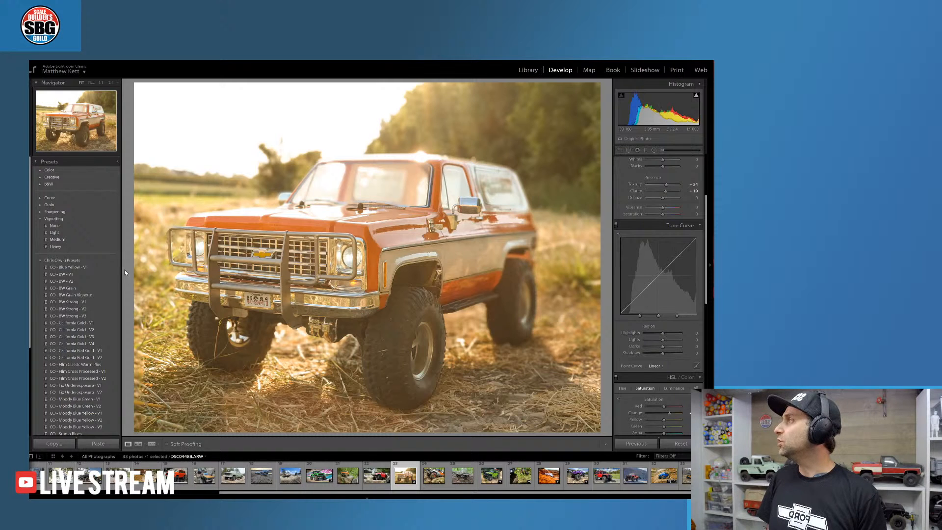
pyautogui.scroll(-5, 114, 259)
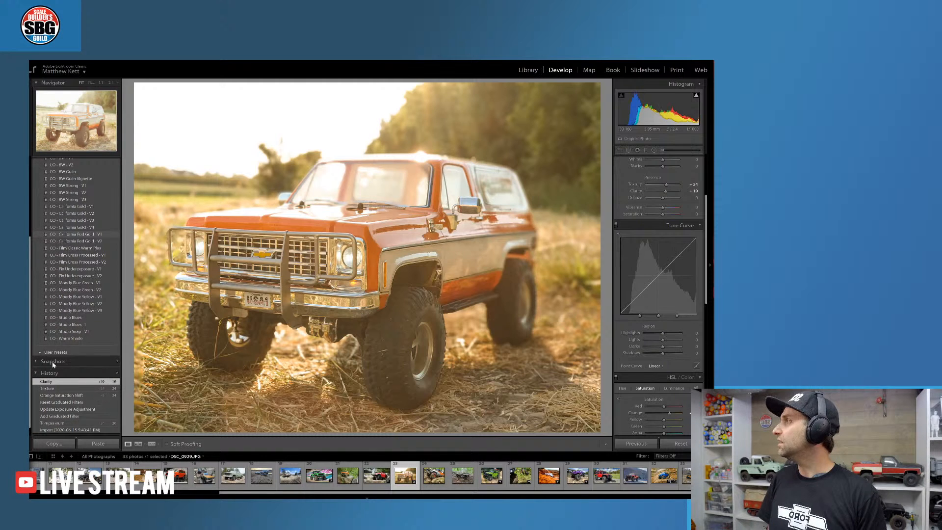
pyautogui.scroll(-1, 79, 354)
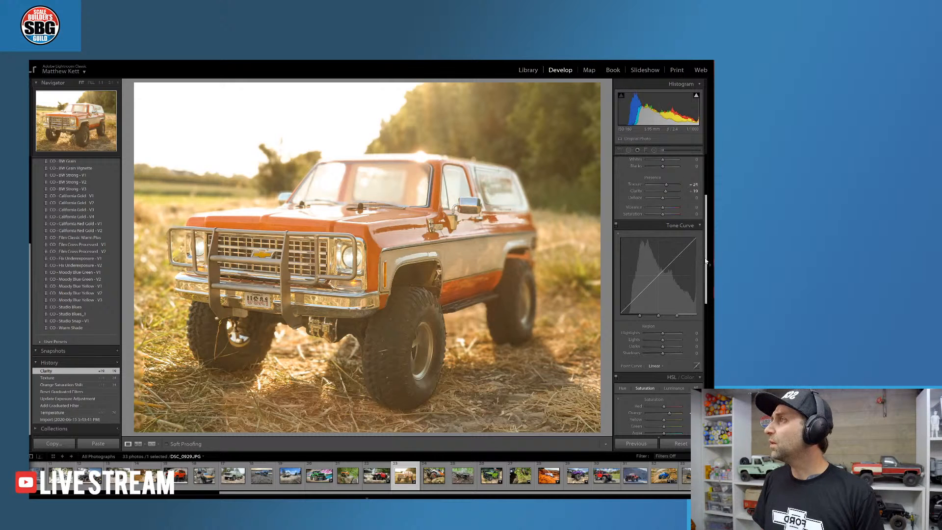
pyautogui.moveTo(705, 251); pyautogui.dragTo(711, 194)
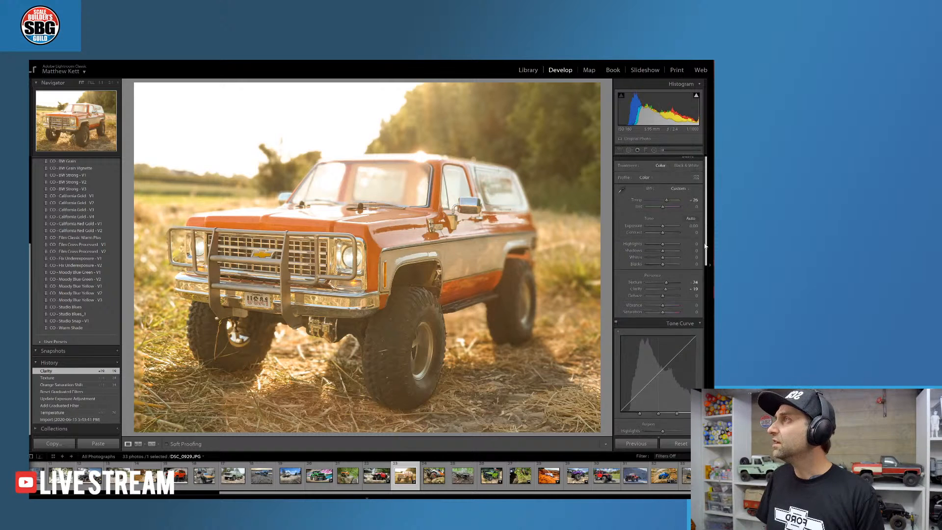
pyautogui.moveTo(707, 240); pyautogui.dragTo(692, 330)
pyautogui.scroll(-1, 692, 330)
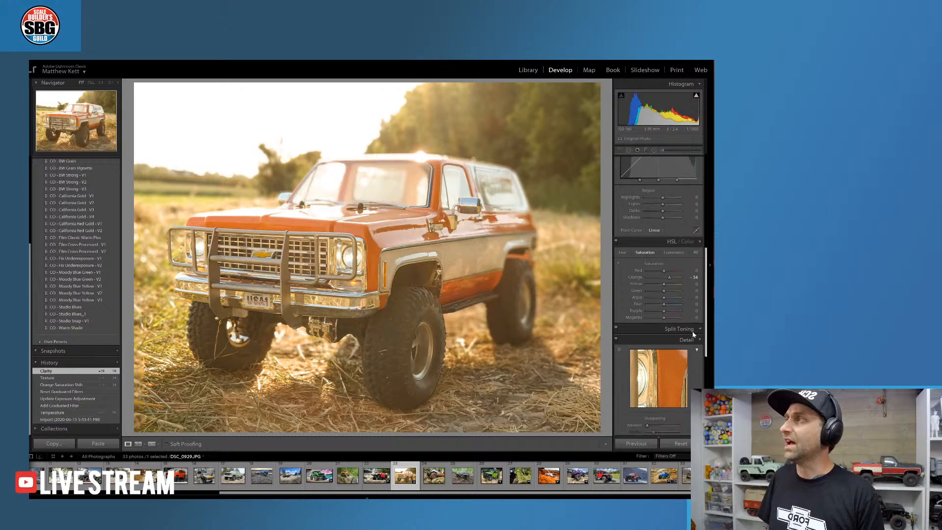
pyautogui.click(672, 251)
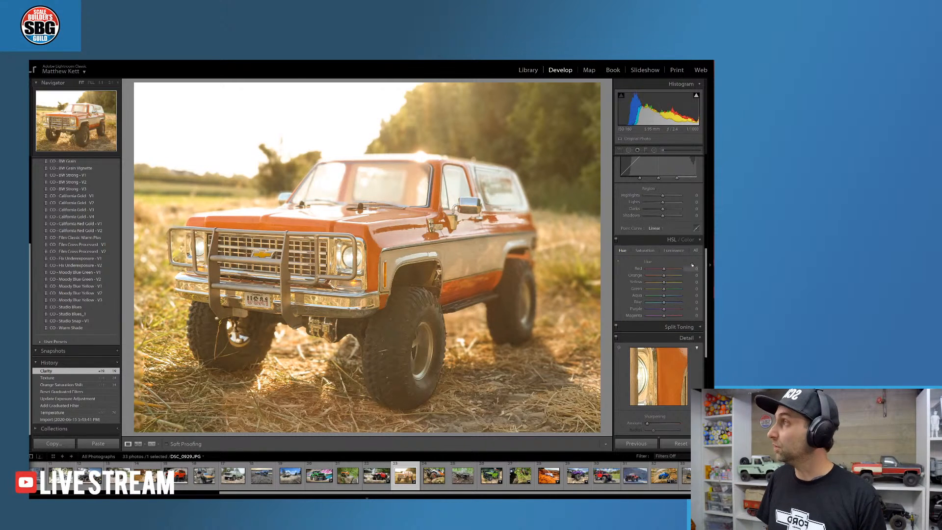
pyautogui.click(704, 309)
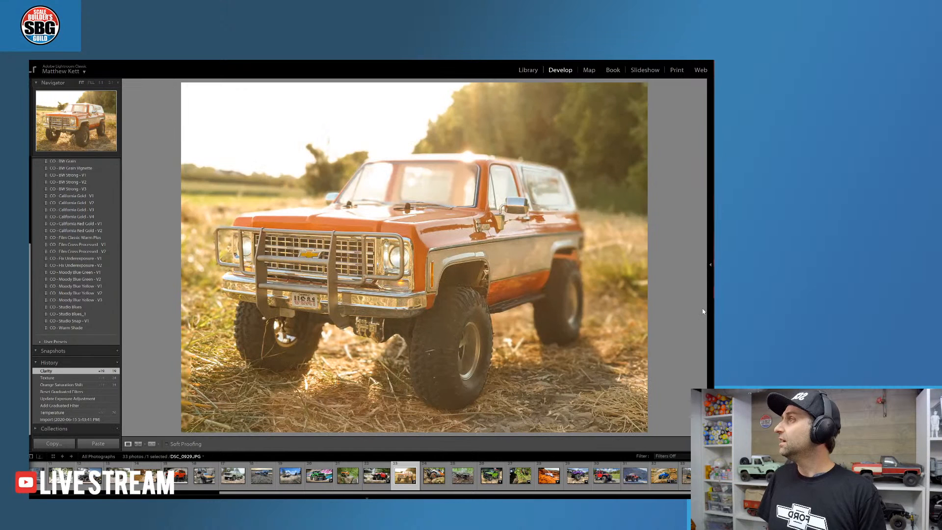
pyautogui.click(709, 281)
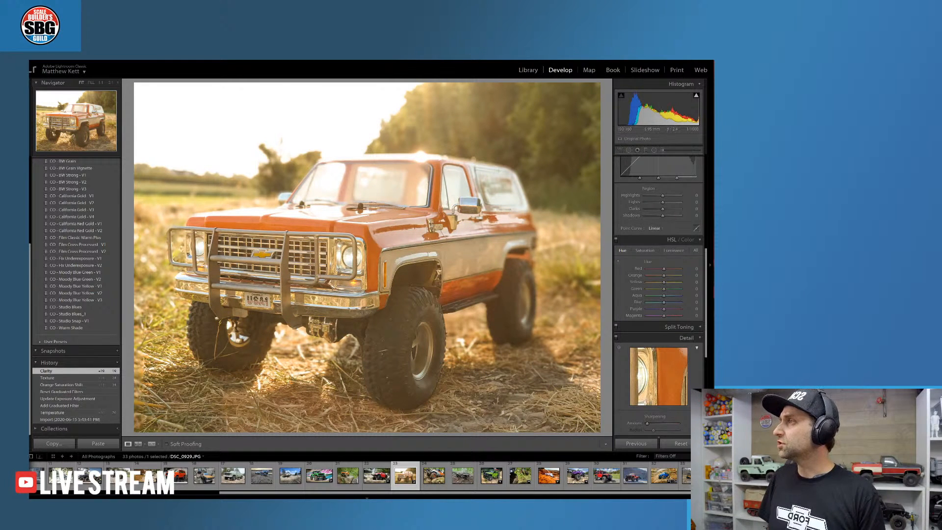
# Reset all edits on the orange truck photo to compare with the original, and undo the reset
pyautogui.click(682, 444)
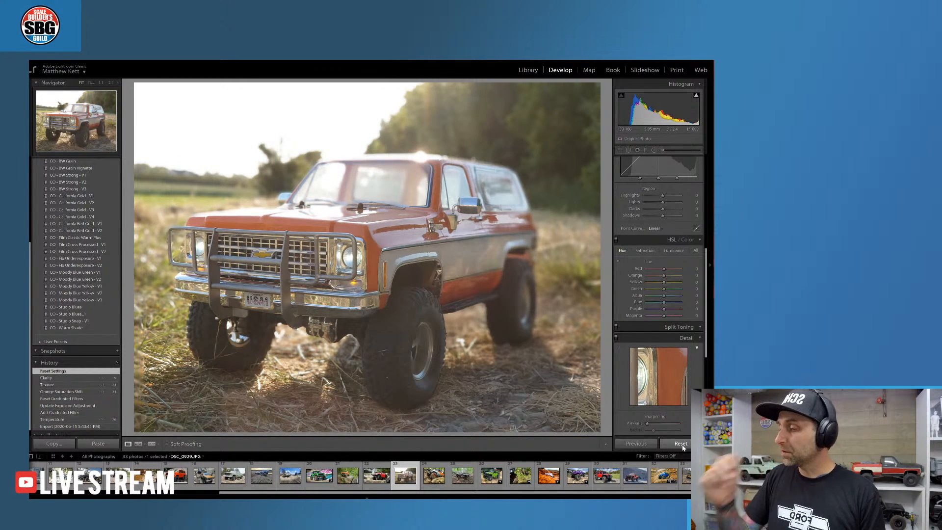
pyautogui.hotkey('ctrl', 'z')
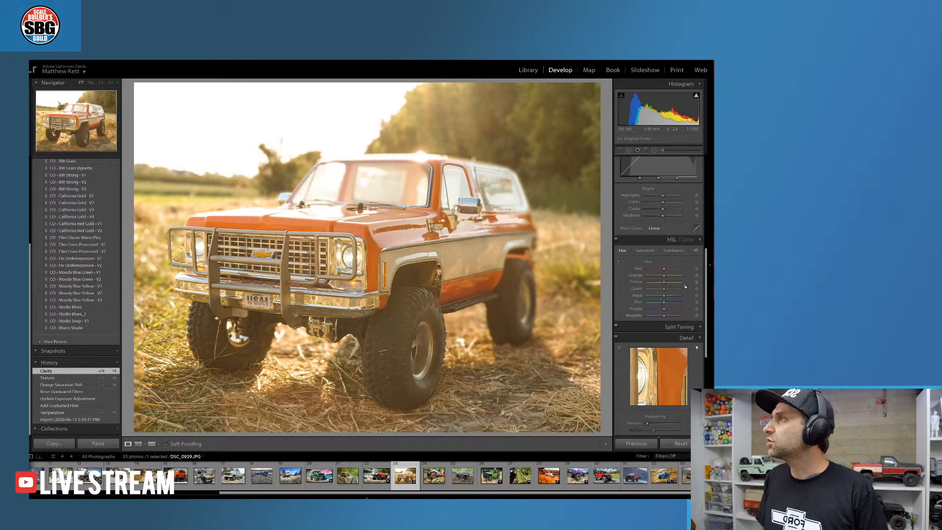
# Increase the orange truck photo's dehaze to +46 and expand the list of user presets
pyautogui.scroll(3, 685, 286)
pyautogui.scroll(3, 686, 286)
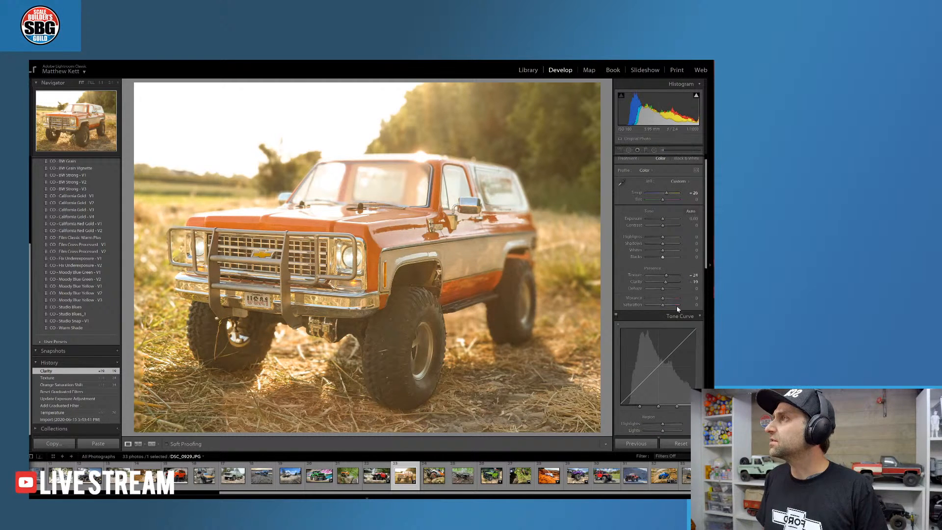
pyautogui.moveTo(662, 288); pyautogui.dragTo(669, 289)
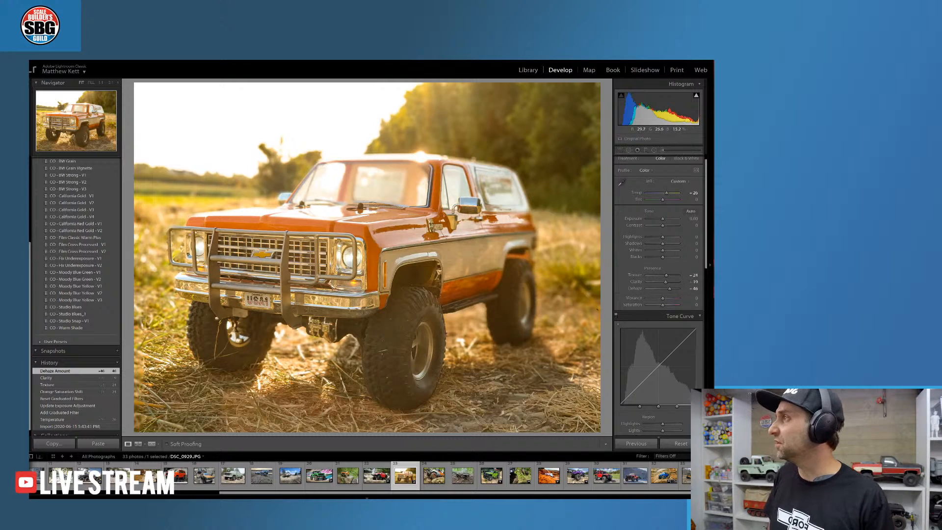
pyautogui.click(40, 342)
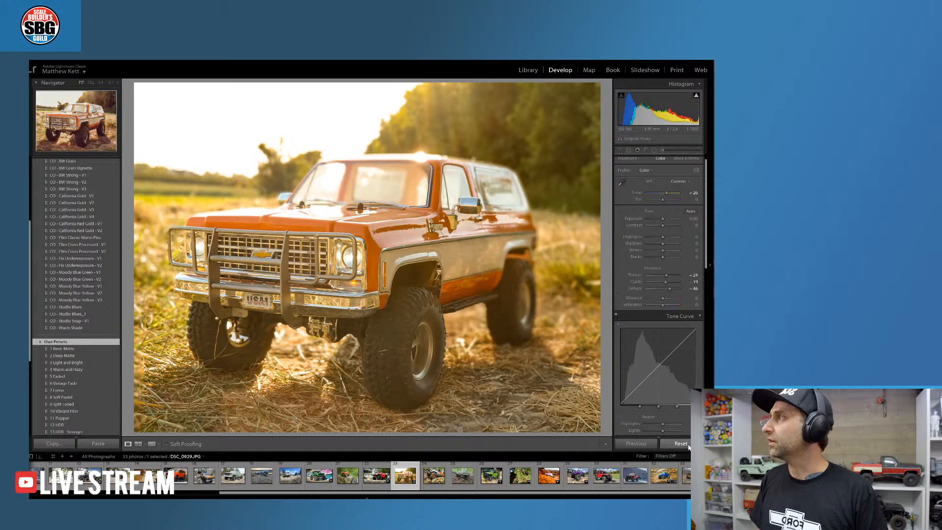
# Compare the dehazed orange truck photo with its original by resetting all edits and undoing the reset twice
pyautogui.click(686, 445)
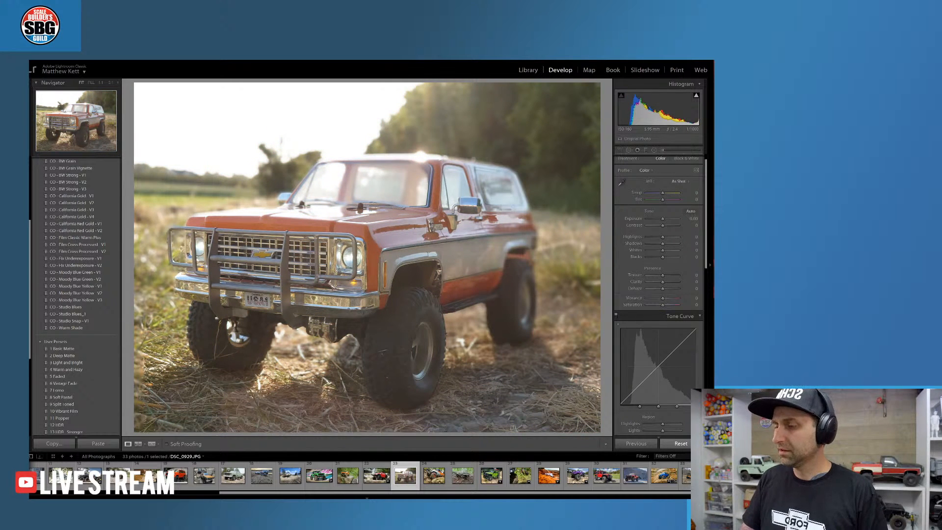
pyautogui.hotkey('ctrl', 'z')
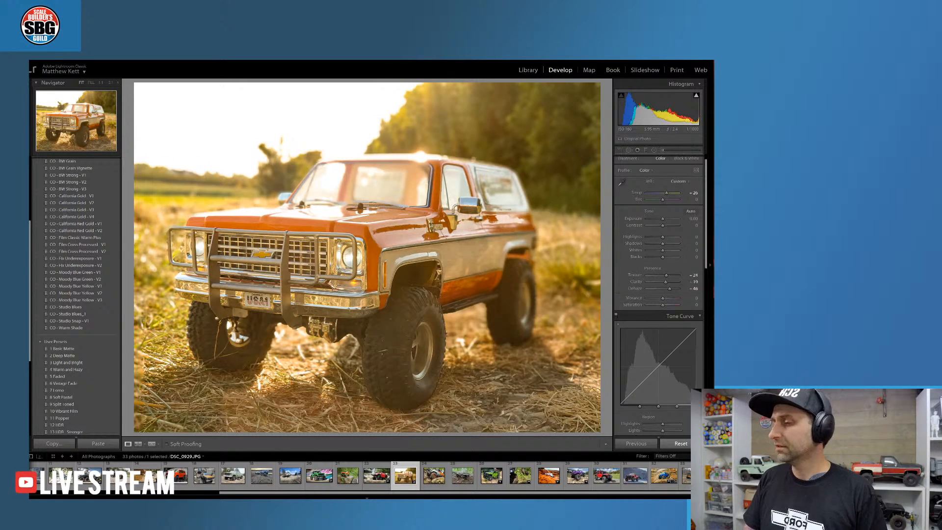
pyautogui.click(682, 443)
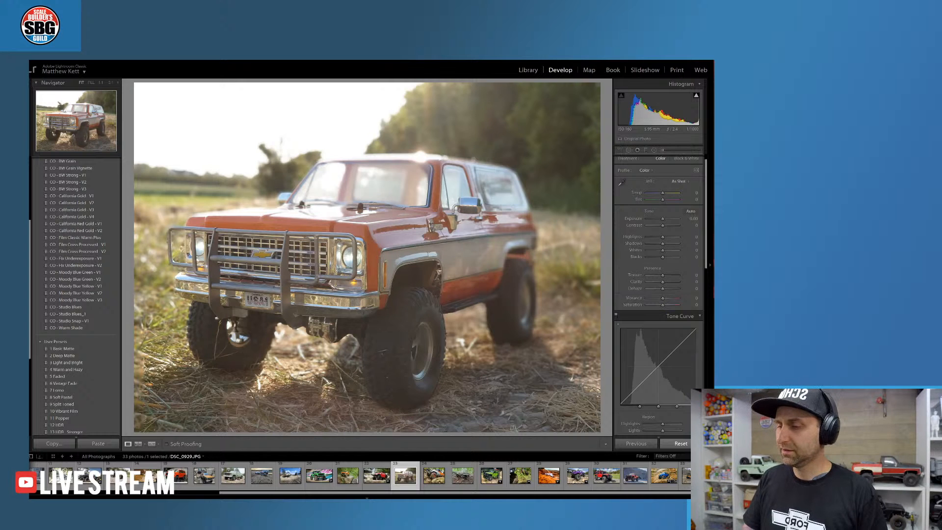
pyautogui.press('z')
pyautogui.hotkey('ctrl', 'z')
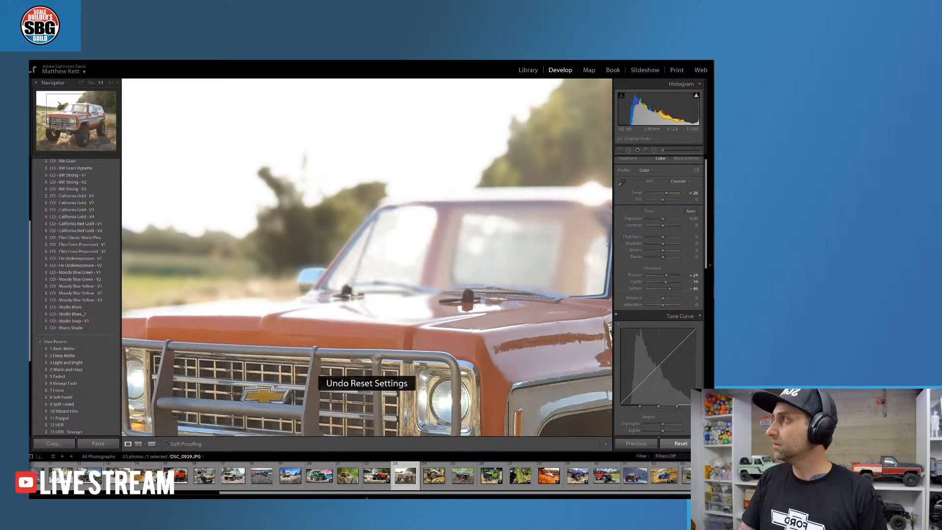
pyautogui.press('z')
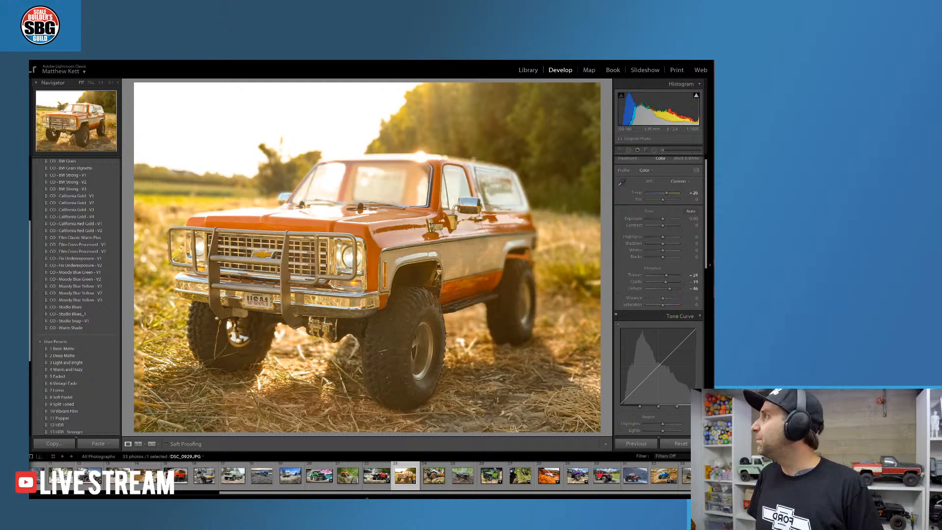
# Open the red truck photo 20200614_154807.jpg and set its texture to +18 and shadows to +22
pyautogui.click(607, 475)
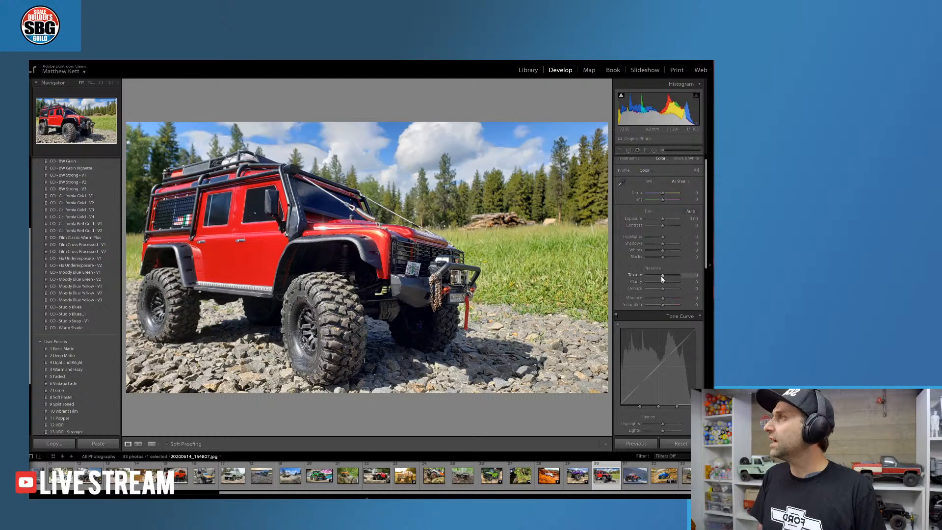
pyautogui.moveTo(663, 277)
pyautogui.mouseDown()
pyautogui.moveTo(680, 275)
pyautogui.moveTo(666, 274)
pyautogui.mouseUp()
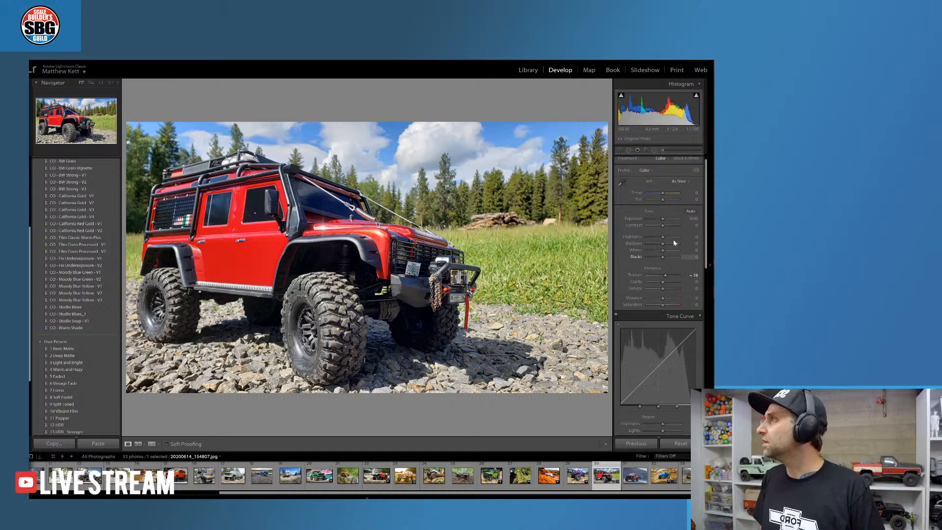
pyautogui.moveTo(662, 245); pyautogui.dragTo(666, 246)
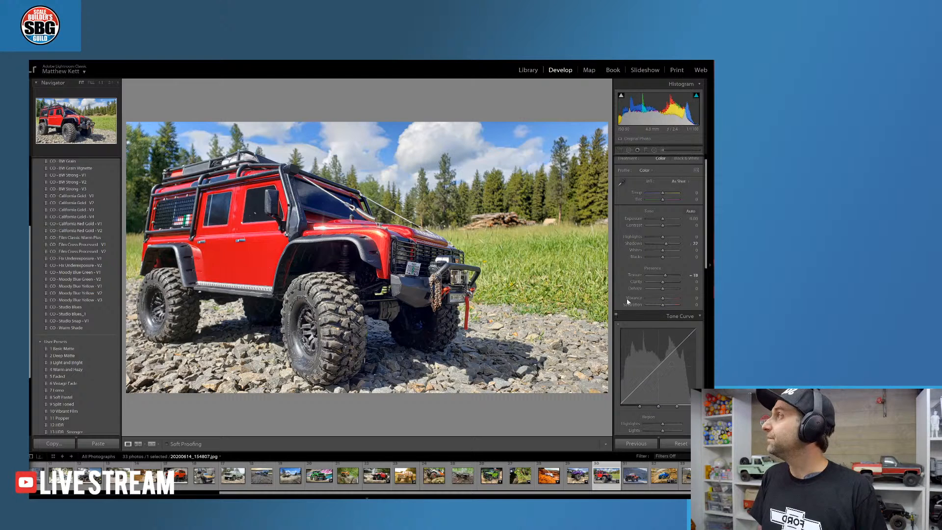
# Add a graduated filter over the gravel foreground with exposure -0.96, texture 27 and clarity 30
pyautogui.click(653, 150)
pyautogui.moveTo(536, 400); pyautogui.dragTo(524, 297)
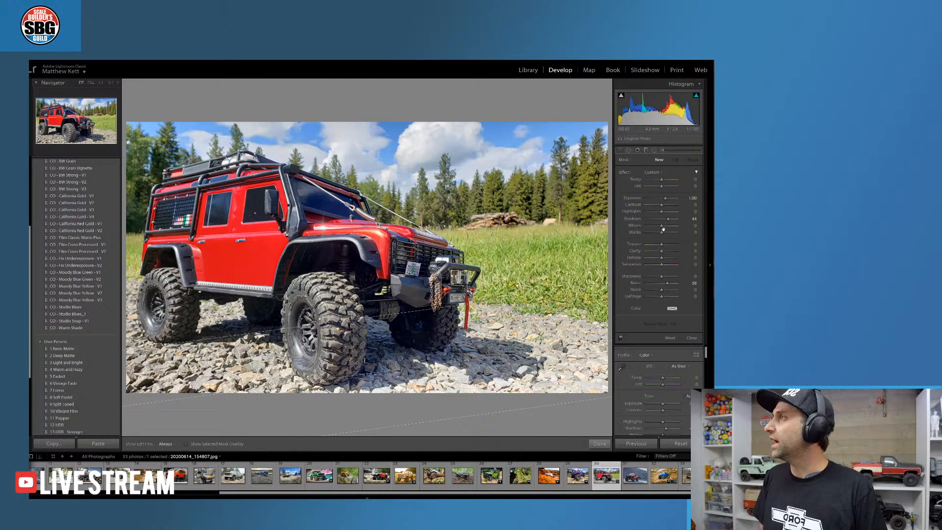
pyautogui.moveTo(665, 197); pyautogui.dragTo(658, 199)
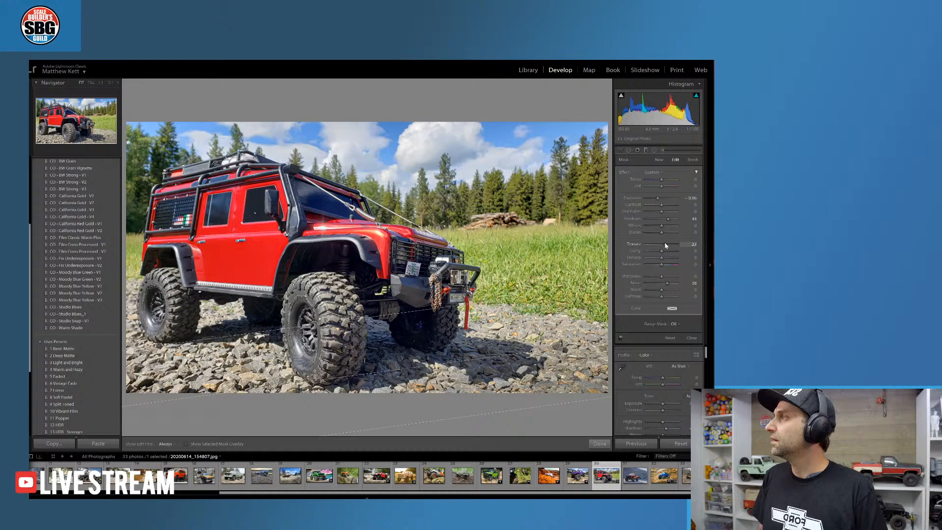
pyautogui.moveTo(666, 245)
pyautogui.mouseDown()
pyautogui.moveTo(676, 244)
pyautogui.moveTo(666, 250)
pyautogui.mouseUp()
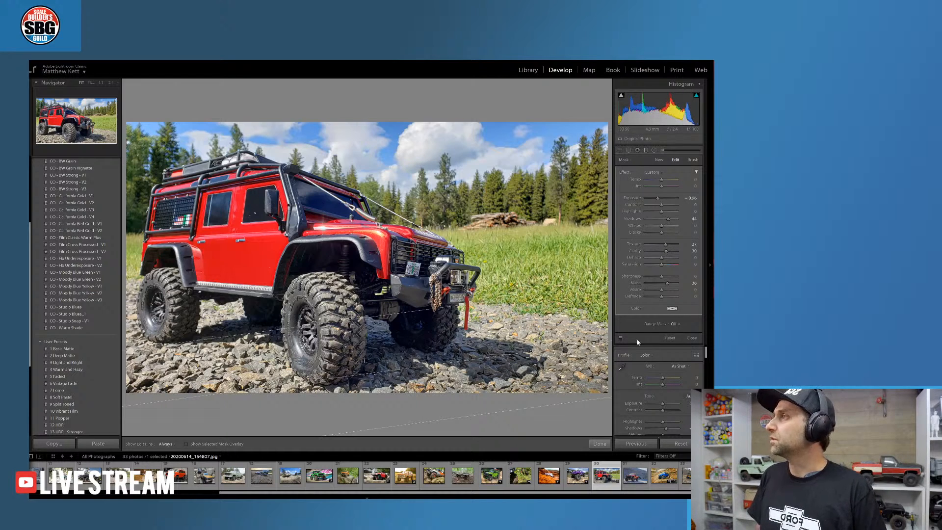
pyautogui.click(599, 443)
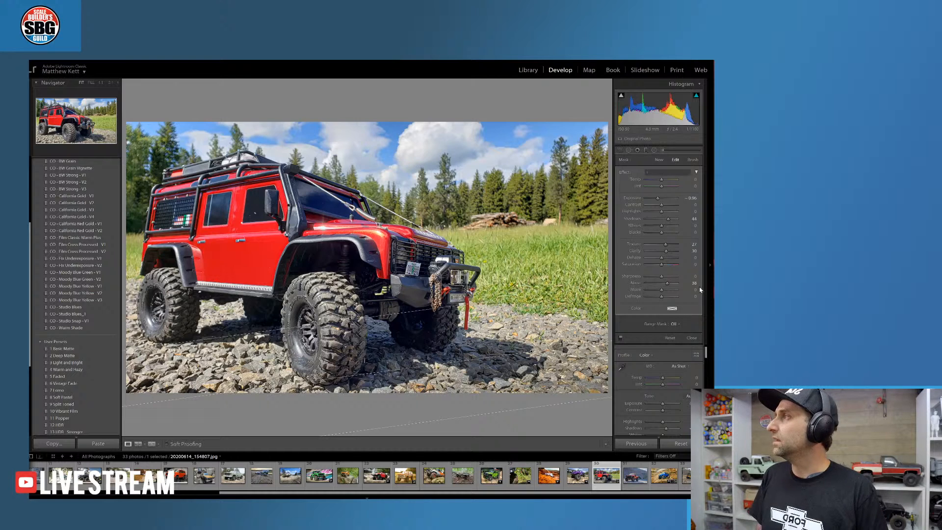
# Lower the red saturation of the red truck photo to -20
pyautogui.scroll(-5, 654, 296)
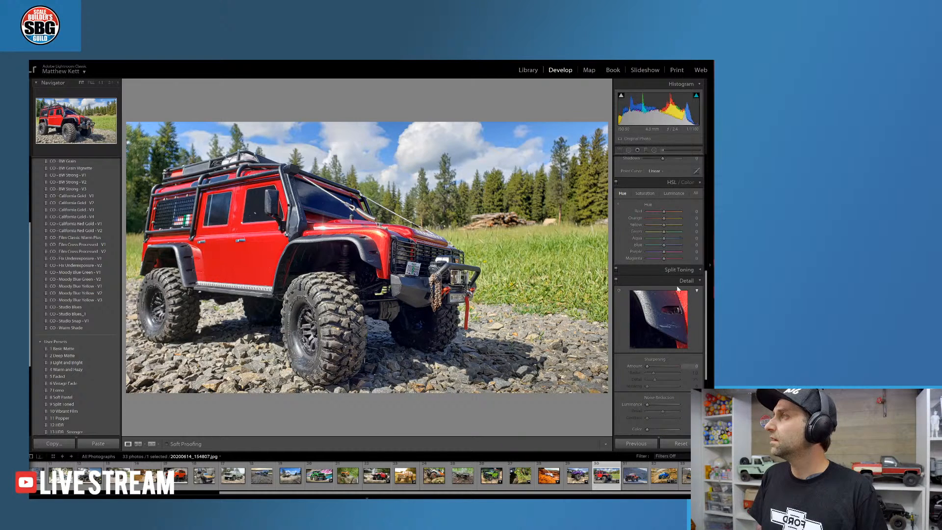
pyautogui.click(644, 193)
pyautogui.moveTo(664, 211); pyautogui.dragTo(660, 213)
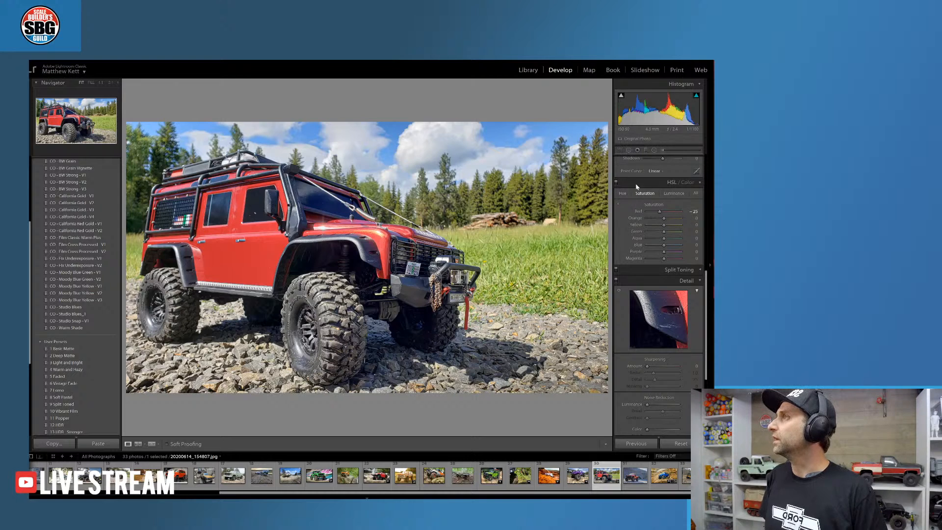
# Cool the red truck photo's white balance temperature to -16
pyautogui.scroll(5, 699, 199)
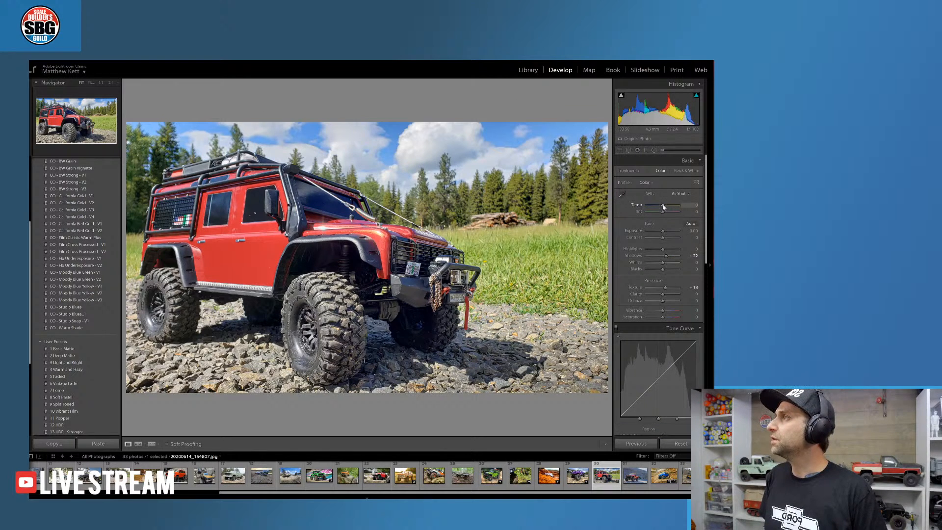
pyautogui.moveTo(662, 206); pyautogui.dragTo(660, 206)
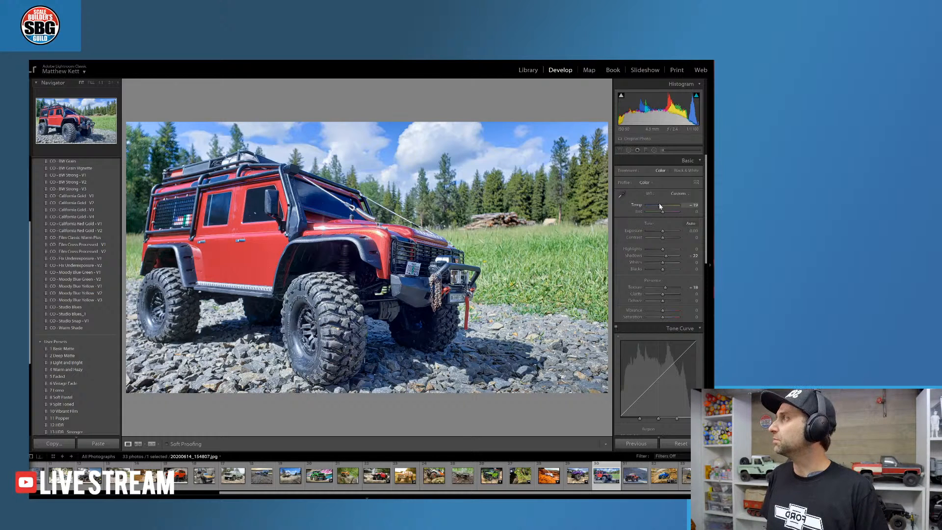
pyautogui.moveTo(659, 206); pyautogui.dragTo(660, 206)
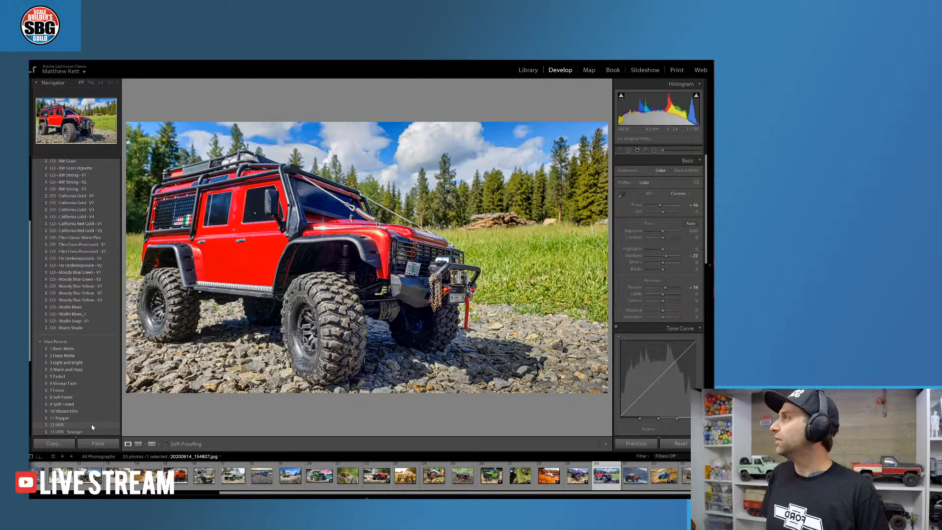
# Apply the 13 HDR Stronger user preset and crop the photo tighter around the red truck at the original aspect ratio
pyautogui.click(91, 435)
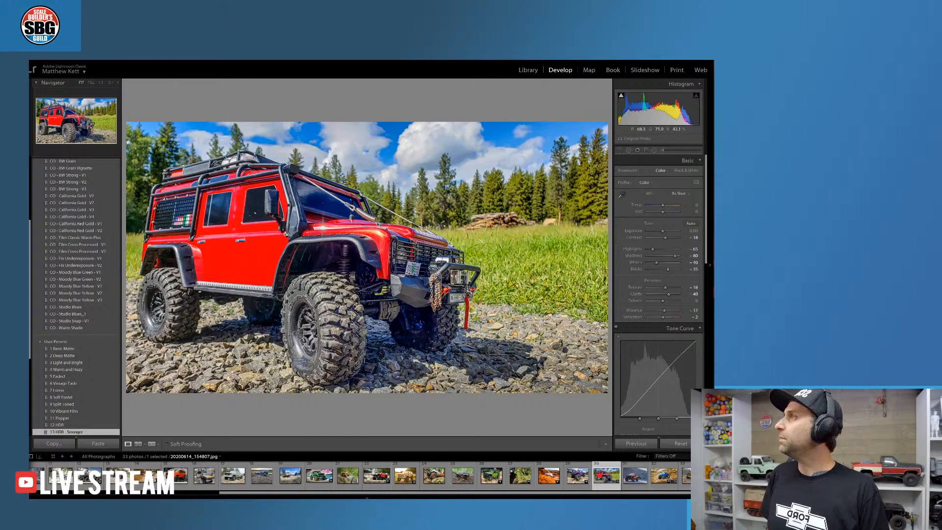
pyautogui.press('r')
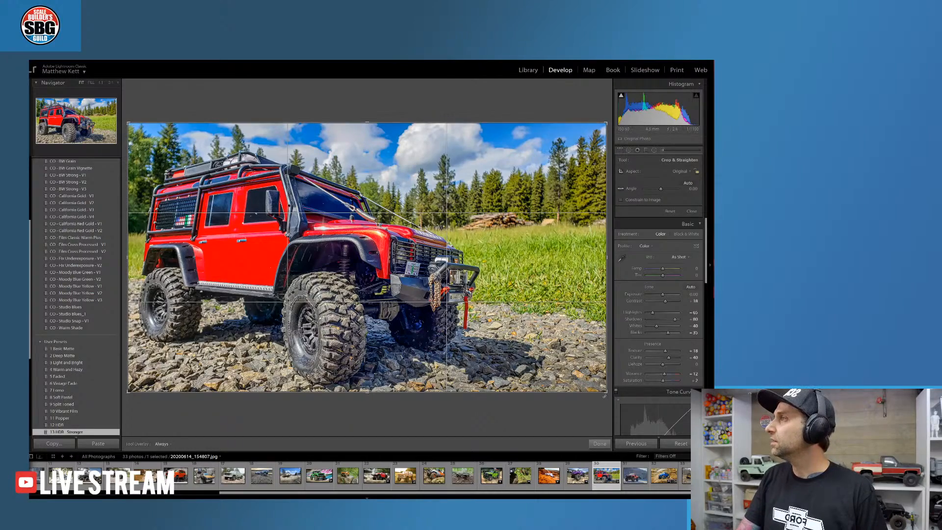
pyautogui.moveTo(604, 395); pyautogui.dragTo(580, 377)
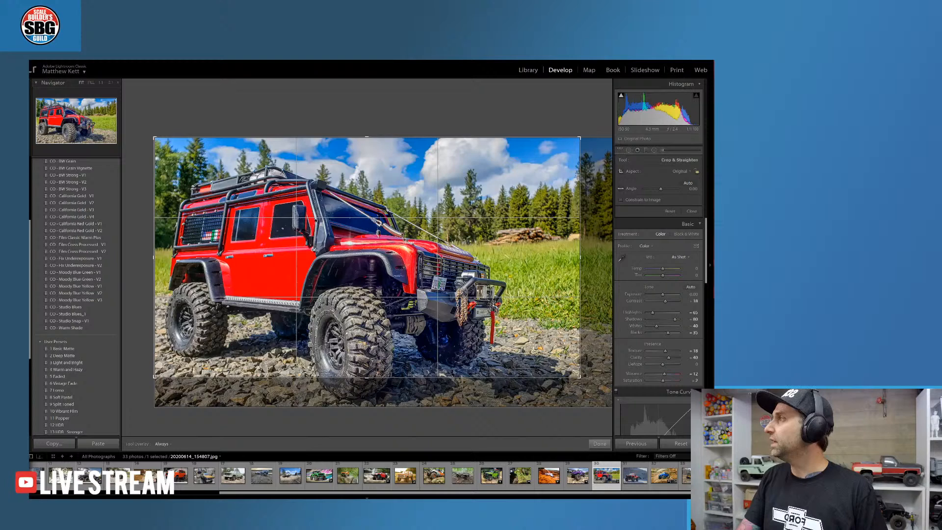
pyautogui.moveTo(436, 270); pyautogui.dragTo(434, 250)
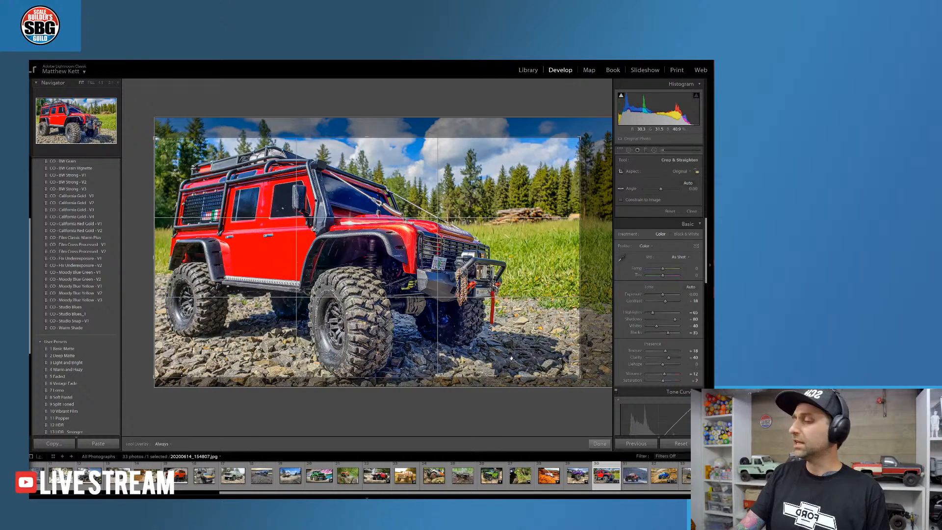
pyautogui.click(600, 442)
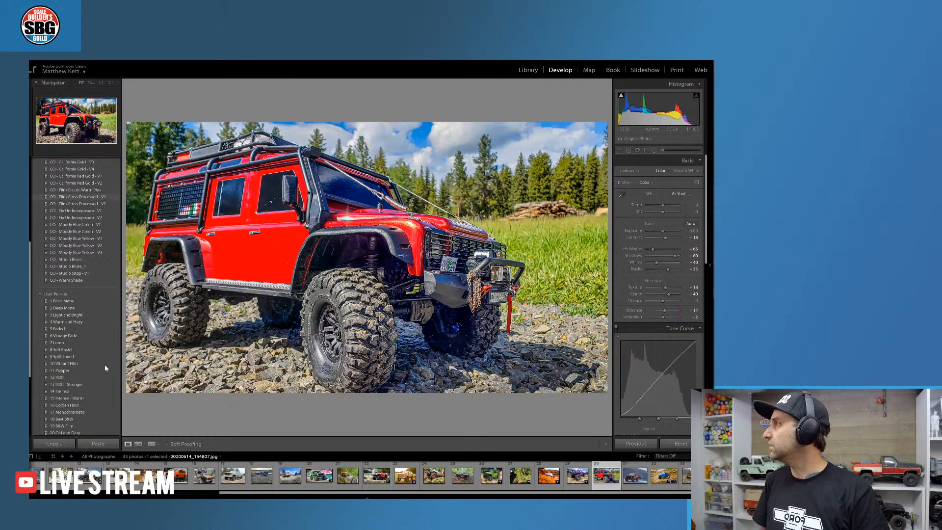
# Raise the red truck photo's texture and clarity to +100 each
pyautogui.scroll(-3, 105, 368)
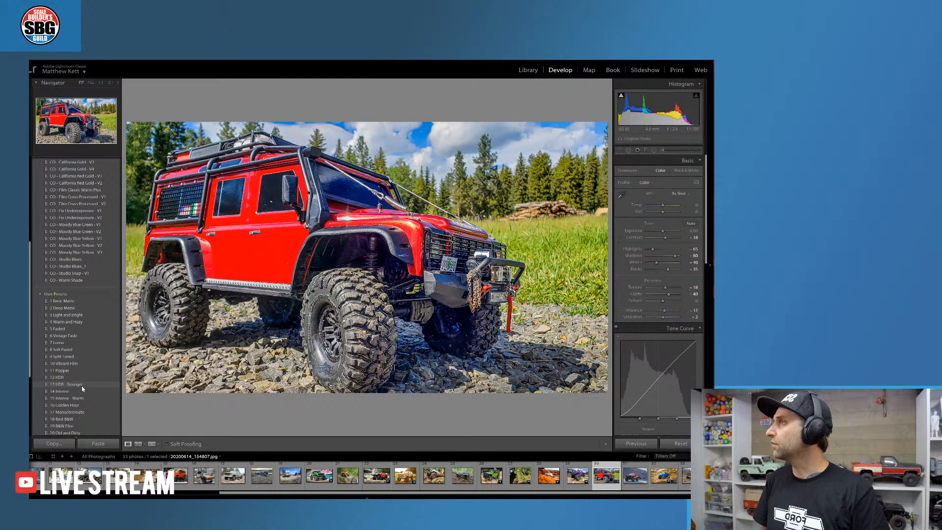
pyautogui.moveTo(670, 295); pyautogui.dragTo(693, 292)
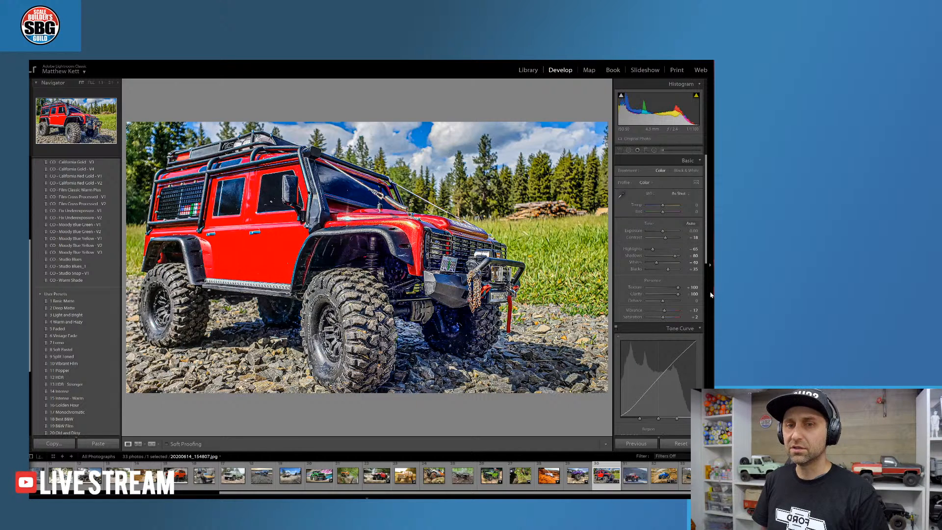
# Undo the last Texture and Clarity changes and set Dehaze to +36 on the red off-roader photo
pyautogui.hotkey('ctrl', 'z')
pyautogui.hotkey('ctrl', 'z')
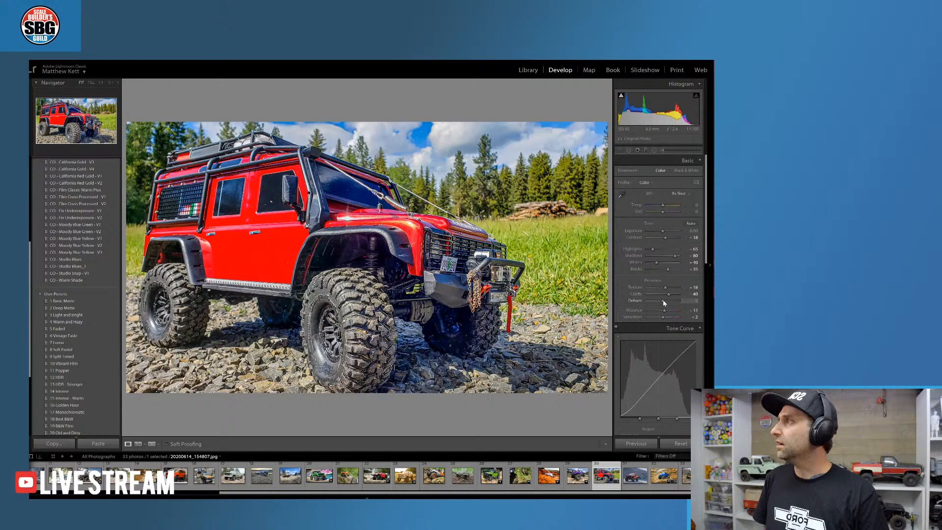
pyautogui.moveTo(663, 302); pyautogui.dragTo(668, 299)
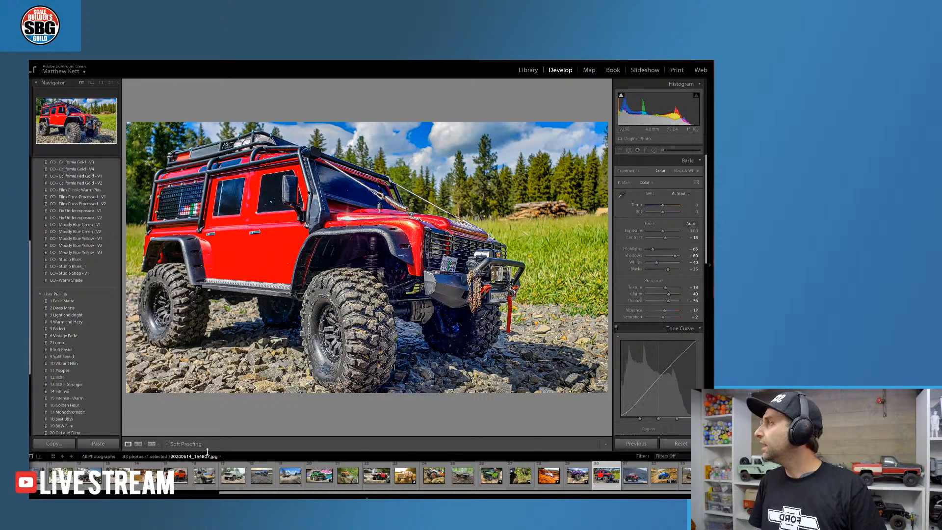
# Open the jail-scene photo DSC03562.ARW, apply the preset 20 Old and Dirty and slightly adjust its colour temperature
pyautogui.moveTo(218, 493); pyautogui.dragTo(86, 490)
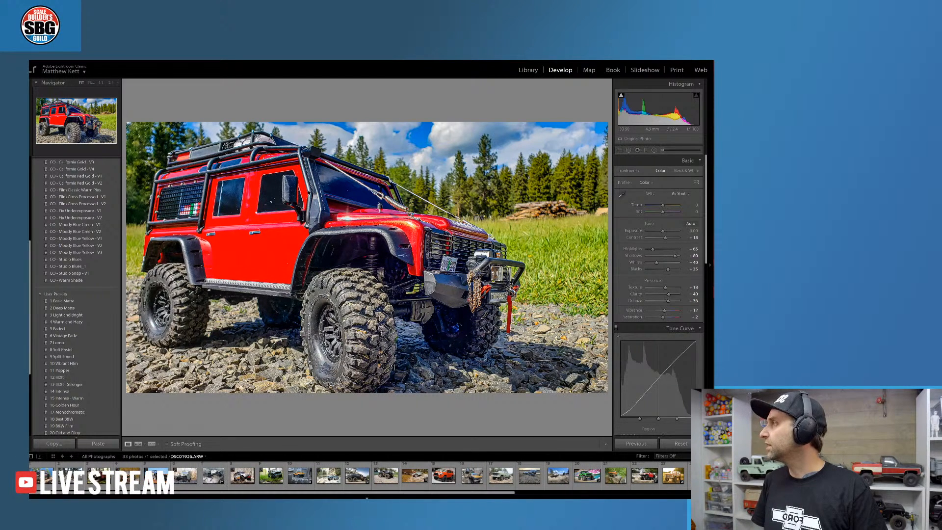
pyautogui.click(300, 476)
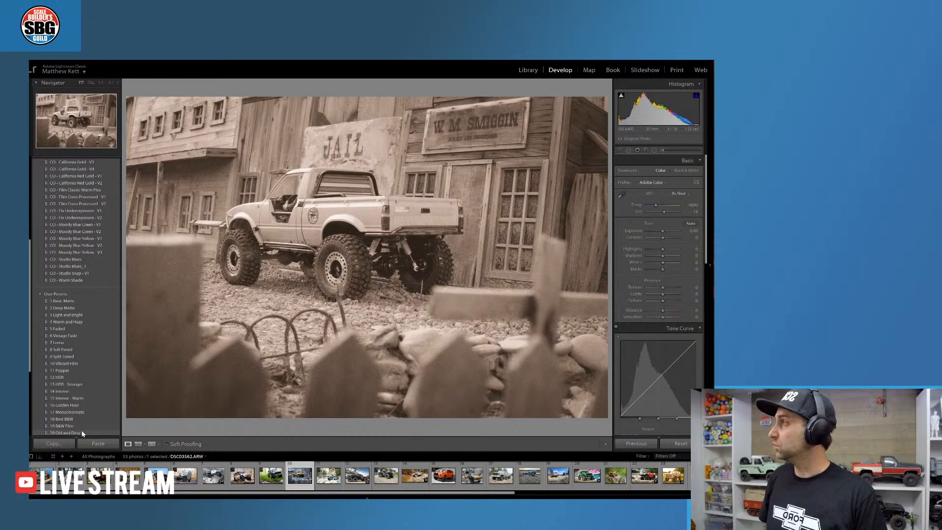
pyautogui.scroll(-2, 84, 432)
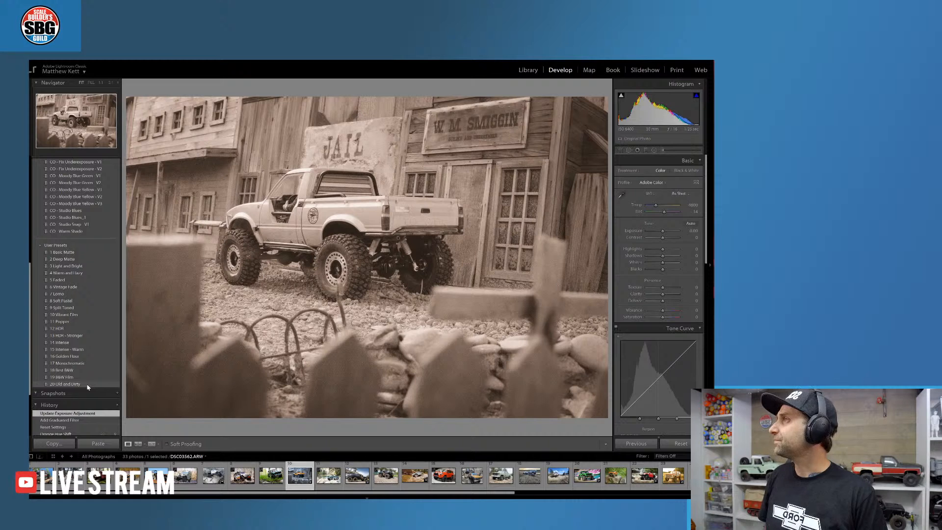
pyautogui.click(88, 386)
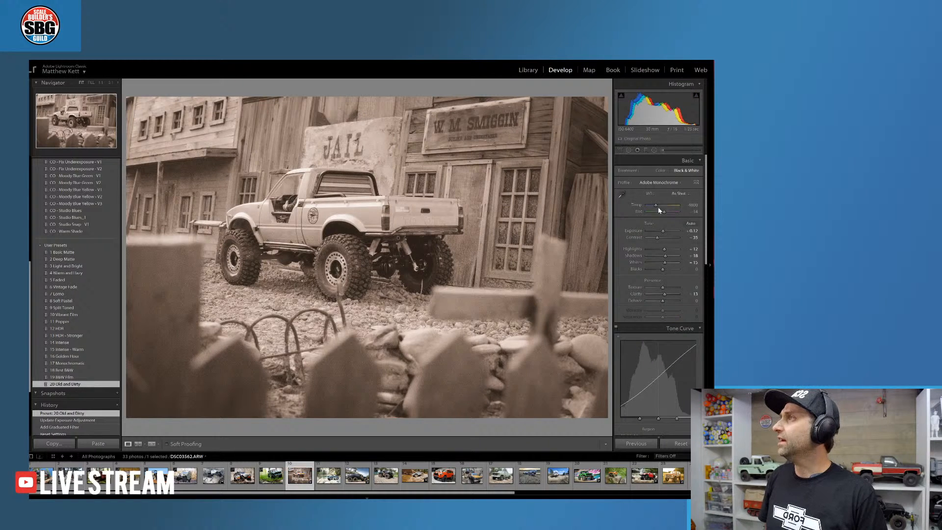
pyautogui.moveTo(658, 210); pyautogui.dragTo(655, 207)
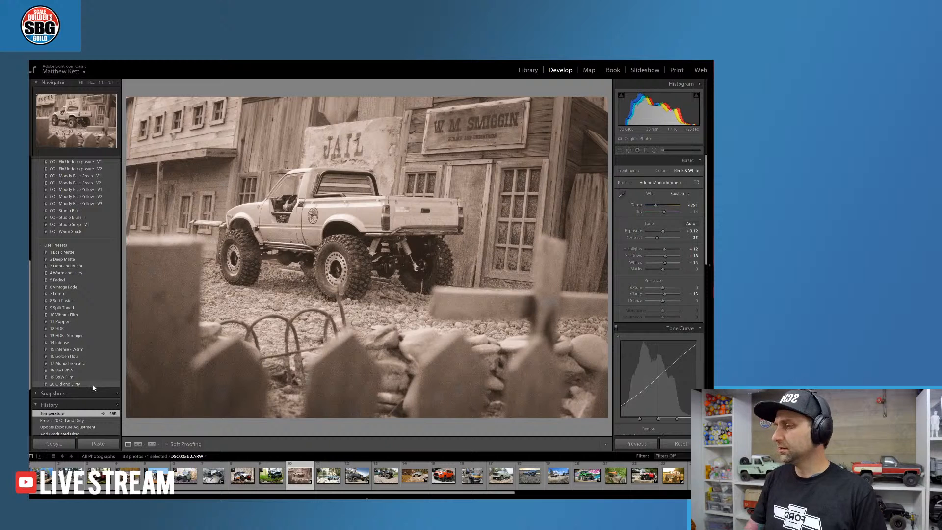
# Undo the temperature change, the Old and Dirty preset and the switch to the jail-scene photo
pyautogui.hotkey('ctrl', 'z')
pyautogui.hotkey('ctrl', 'z')
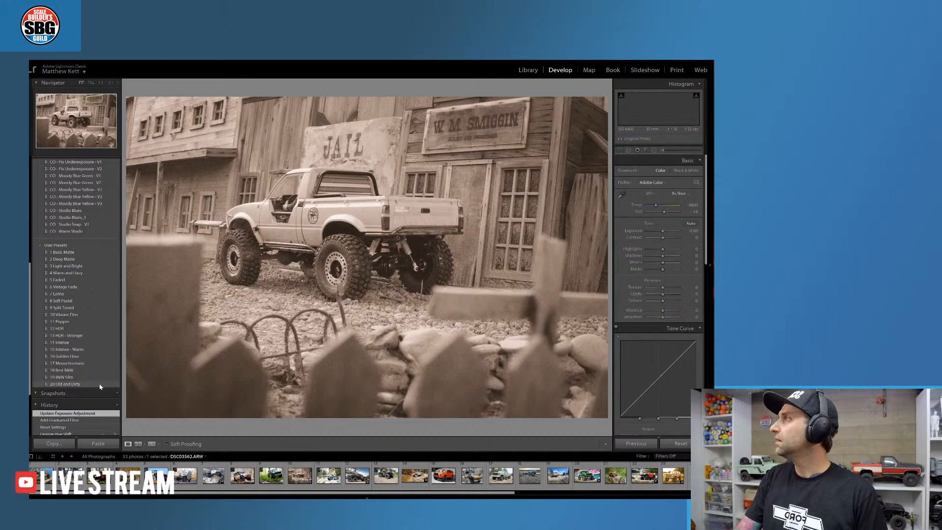
pyautogui.hotkey('ctrl', 'z')
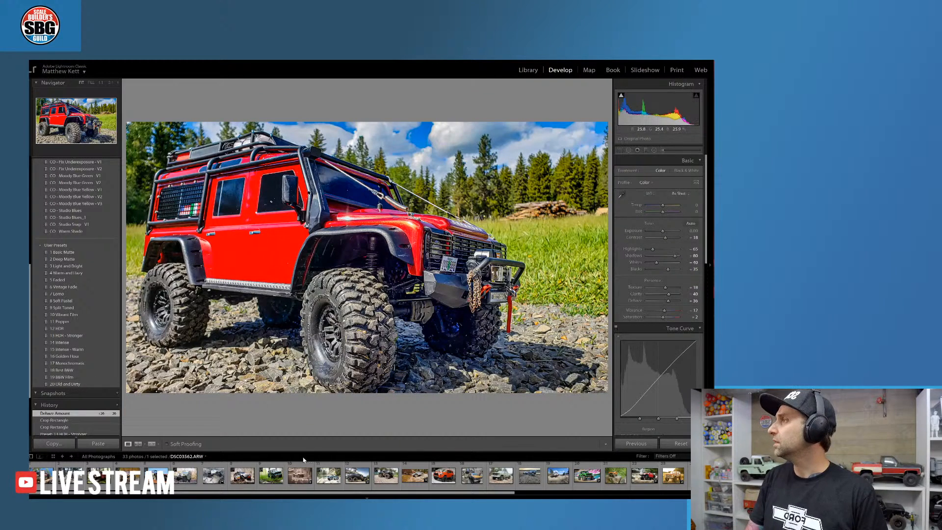
# Reopen the jail-scene photo DSC03562.ARW and raise its colour temperature to give the scene a strong warm tone
pyautogui.moveTo(238, 493); pyautogui.dragTo(430, 492)
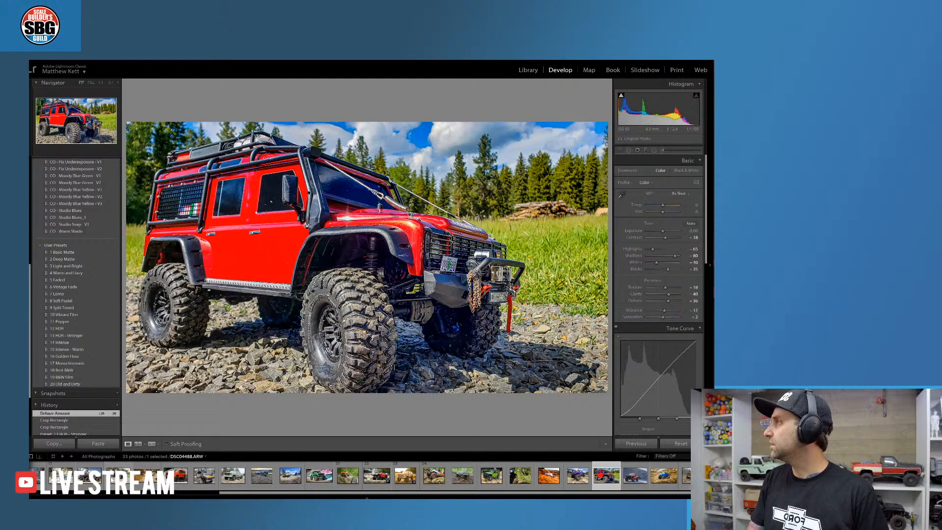
pyautogui.click(39, 474)
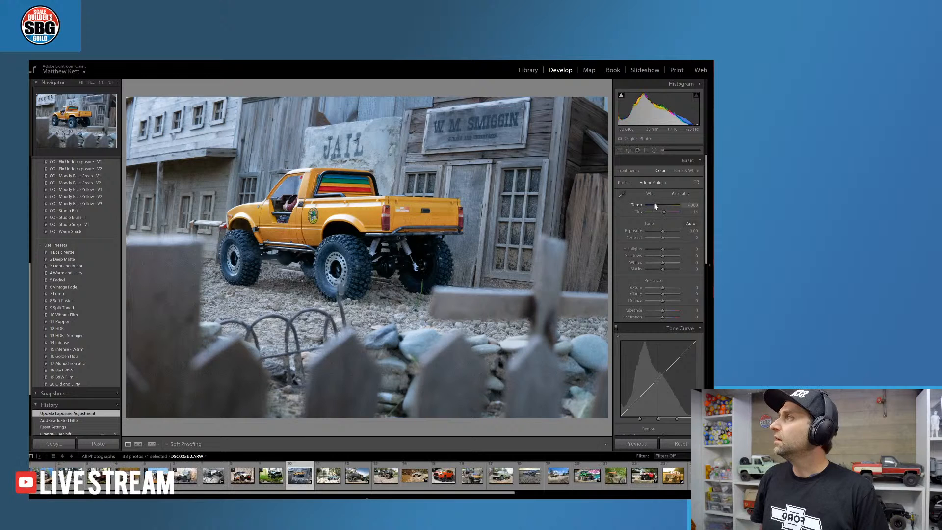
pyautogui.moveTo(655, 206); pyautogui.dragTo(671, 205)
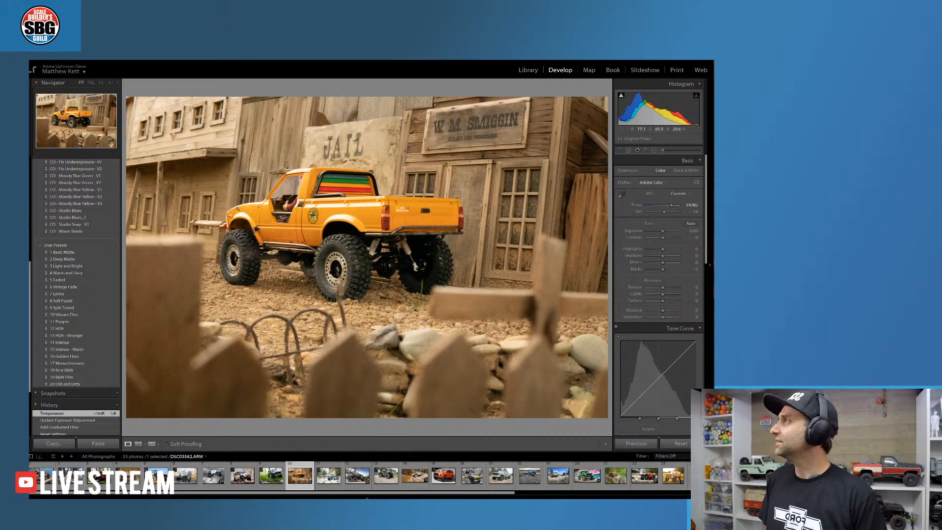
# Add a graduated filter rising from the foreground fence, with Exposure -1.21 and Shadows 10
pyautogui.click(646, 150)
pyautogui.moveTo(376, 425); pyautogui.dragTo(370, 279)
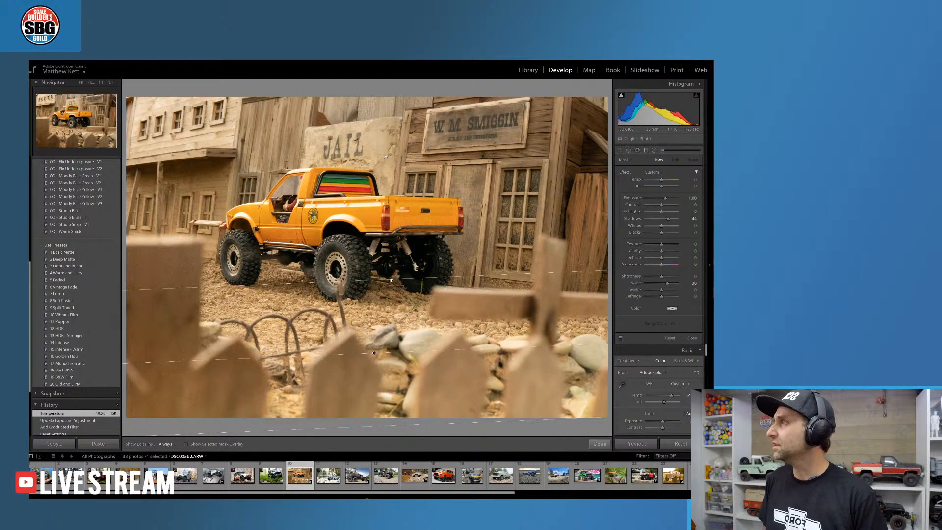
pyautogui.moveTo(666, 200); pyautogui.dragTo(658, 197)
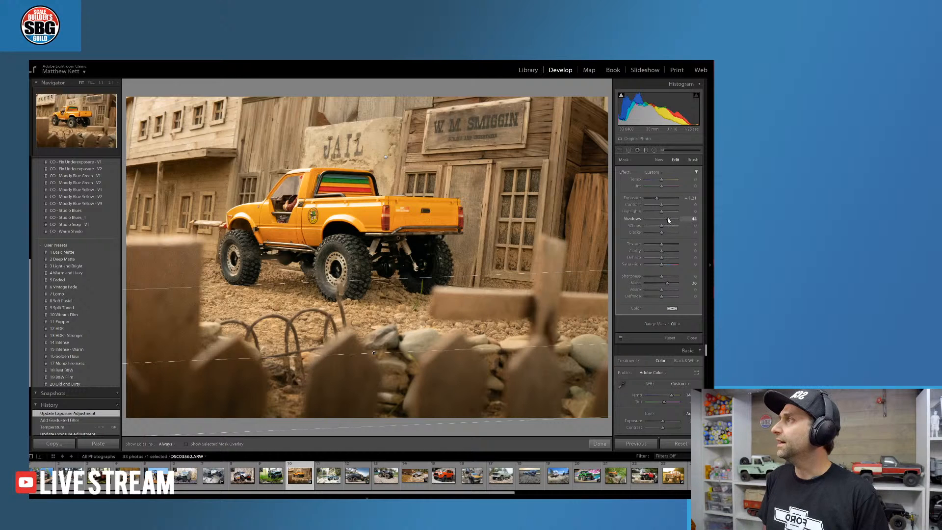
pyautogui.moveTo(668, 220); pyautogui.dragTo(662, 220)
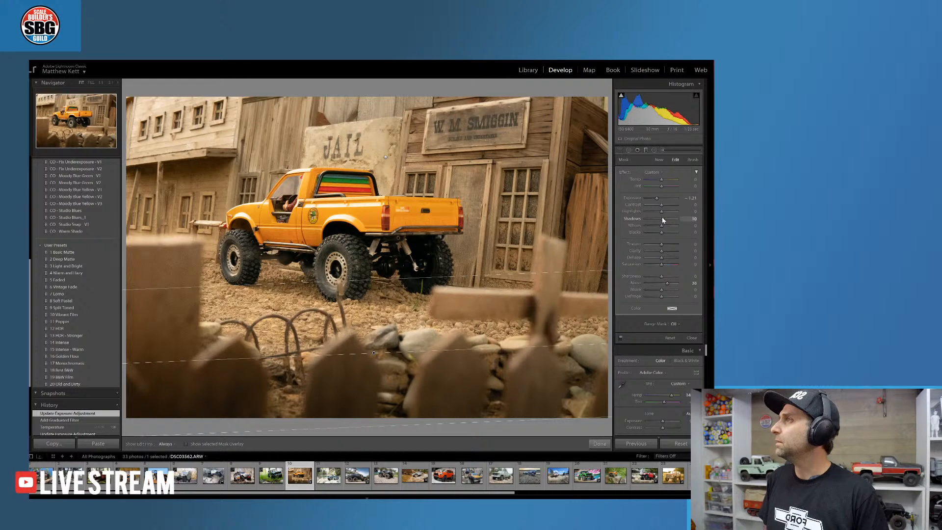
pyautogui.click(599, 444)
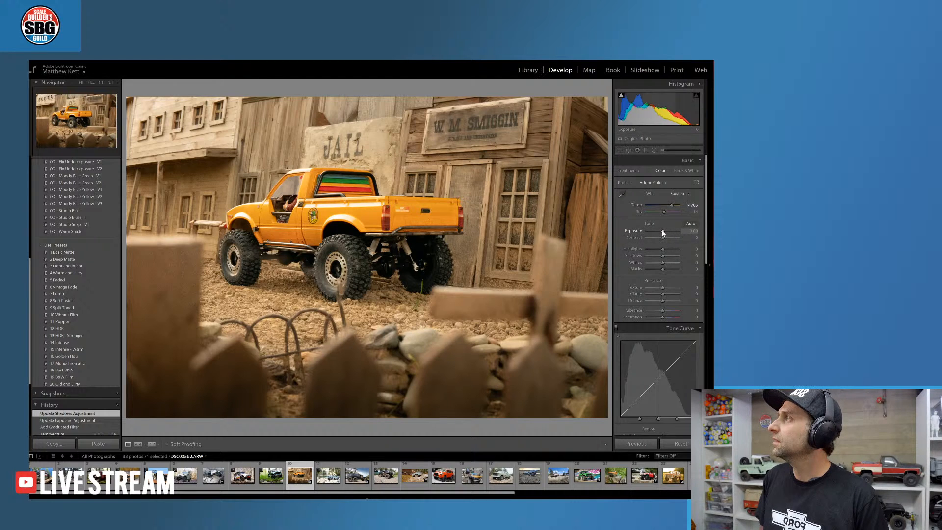
# Apply the user preset 20 Old and Dirty to the darkened jail-scene photo
pyautogui.scroll(-5, 667, 260)
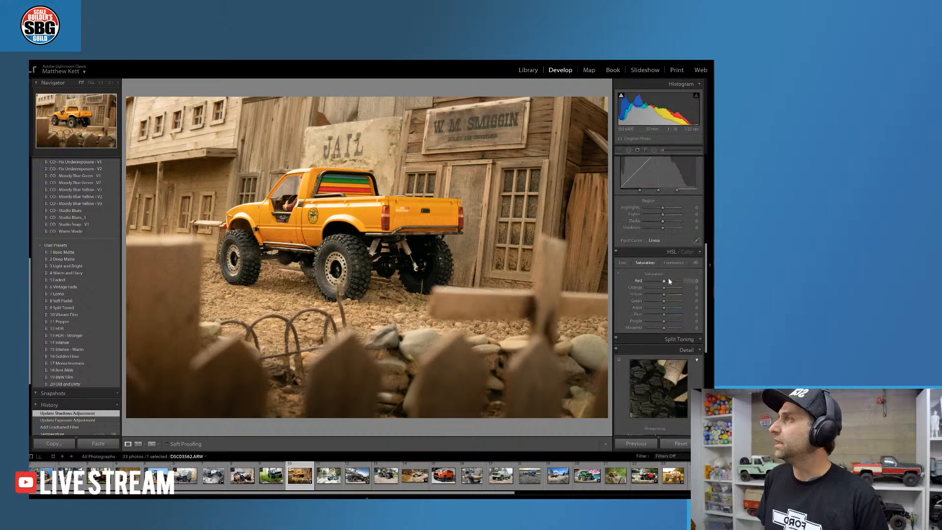
pyautogui.scroll(5, 669, 281)
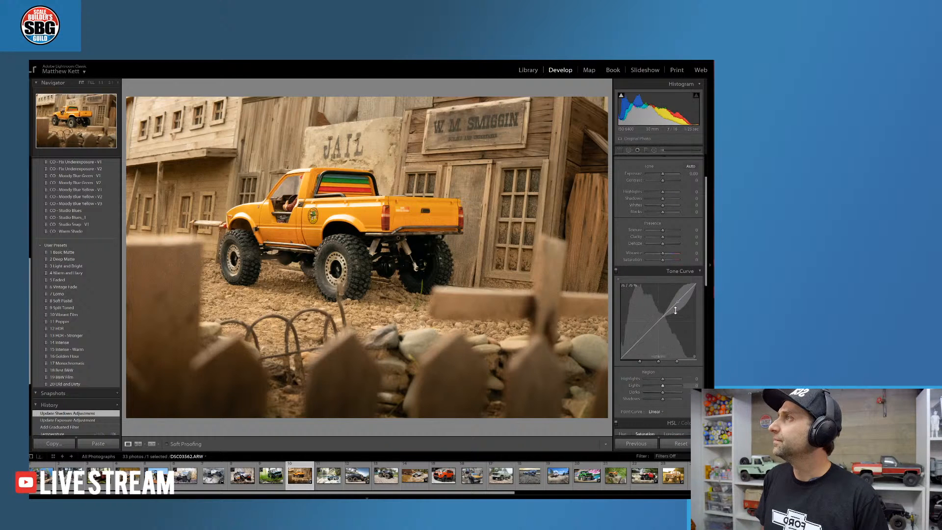
pyautogui.scroll(-3, 675, 310)
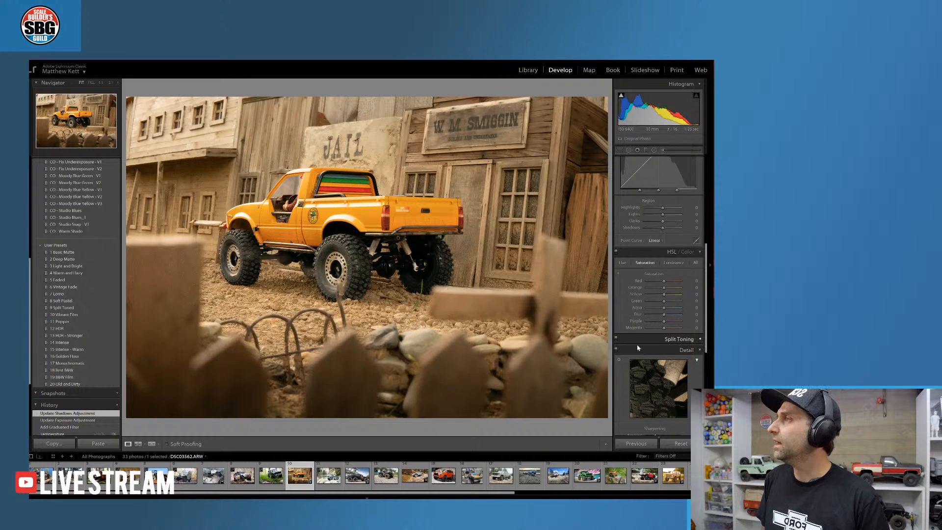
pyautogui.scroll(4, 654, 248)
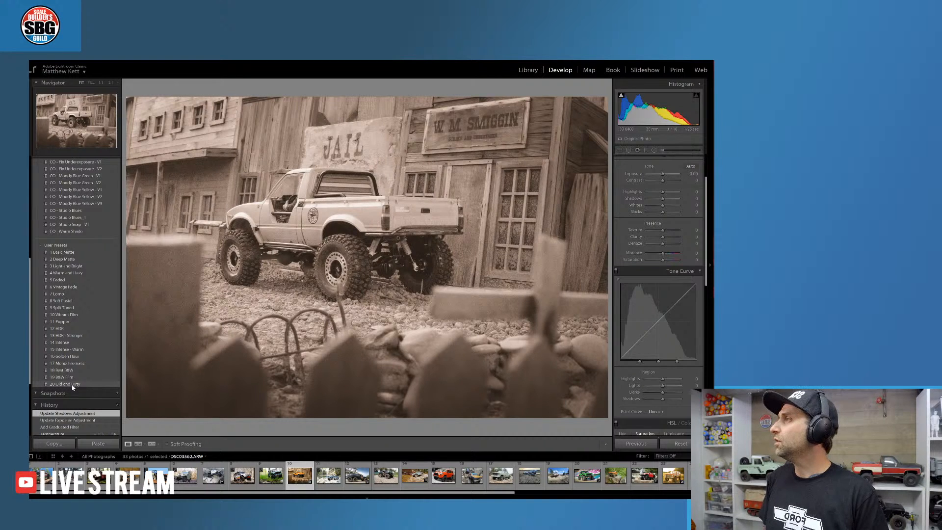
pyautogui.click(72, 385)
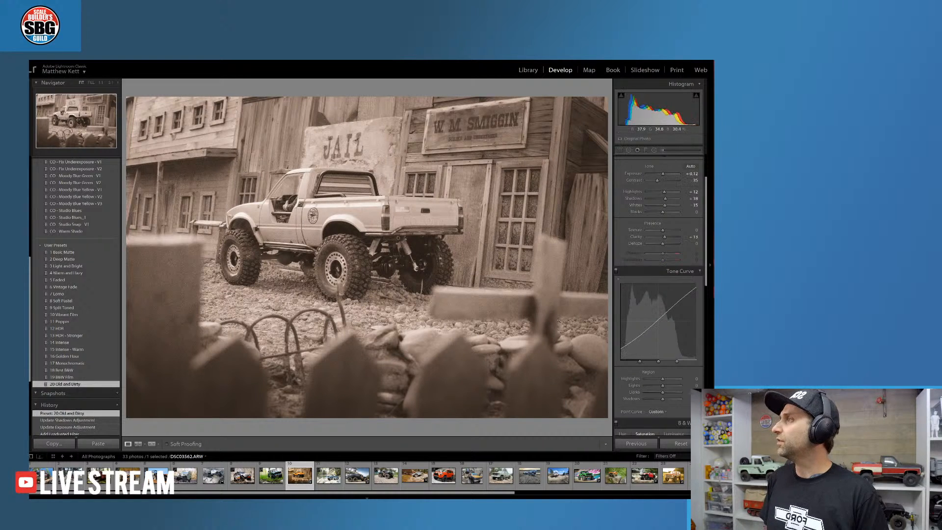
pyautogui.click(645, 150)
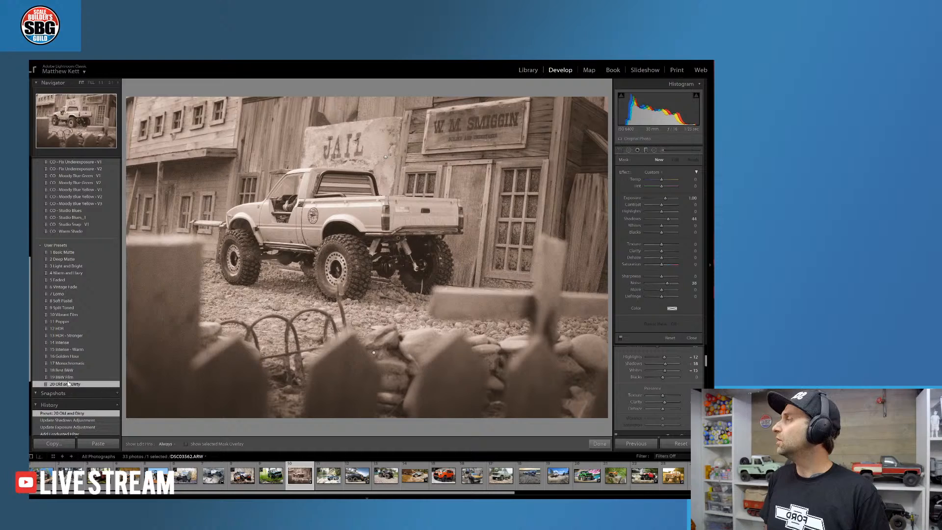
pyautogui.scroll(10, 102, 382)
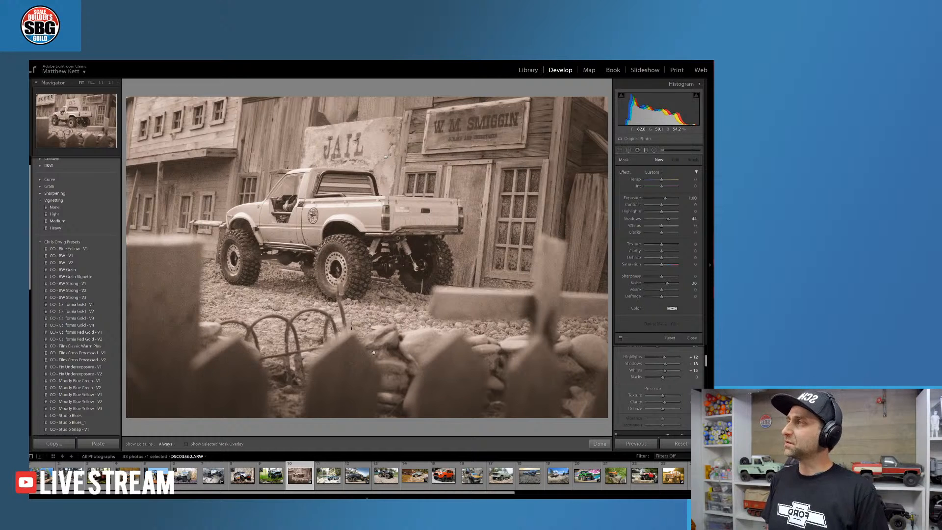
pyautogui.click(599, 443)
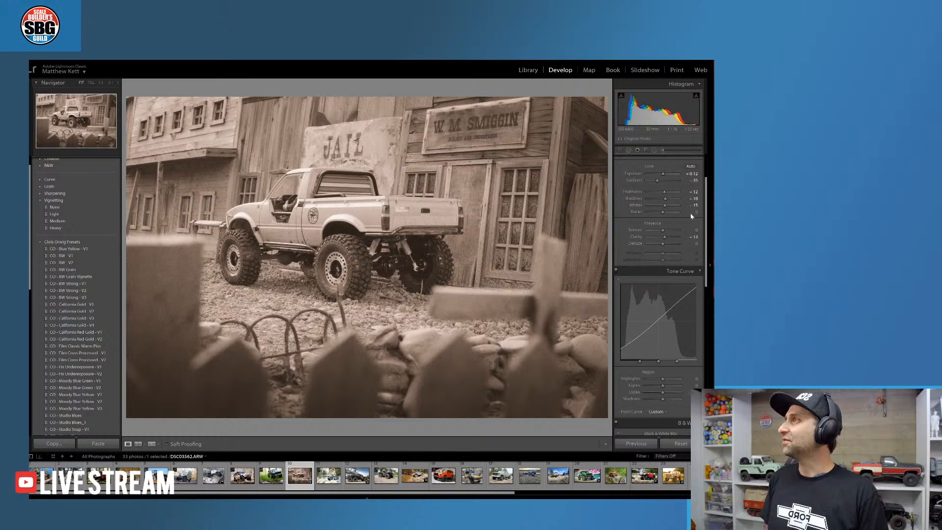
# Try the Adobe Color profile and a full settings reset on the sepia jail-scene photo, undoing each
pyautogui.scroll(2, 706, 218)
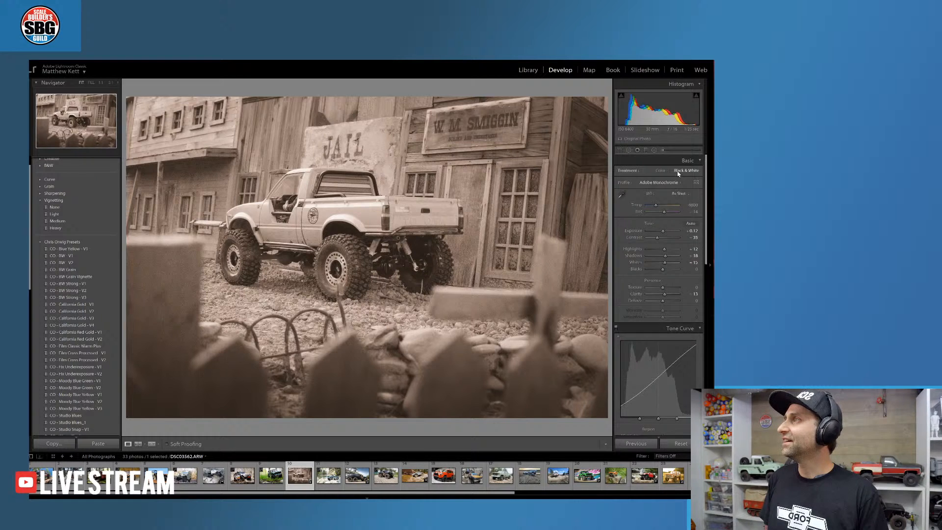
pyautogui.click(666, 182)
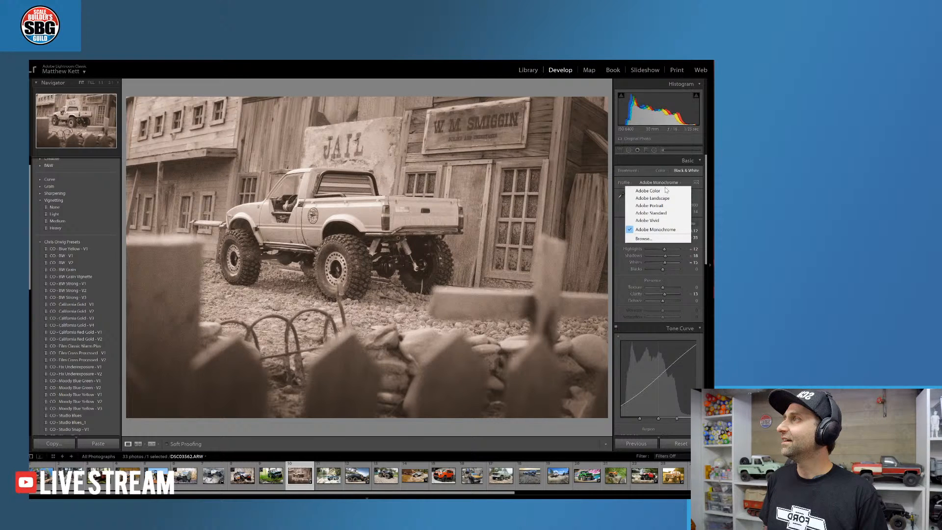
pyautogui.click(666, 191)
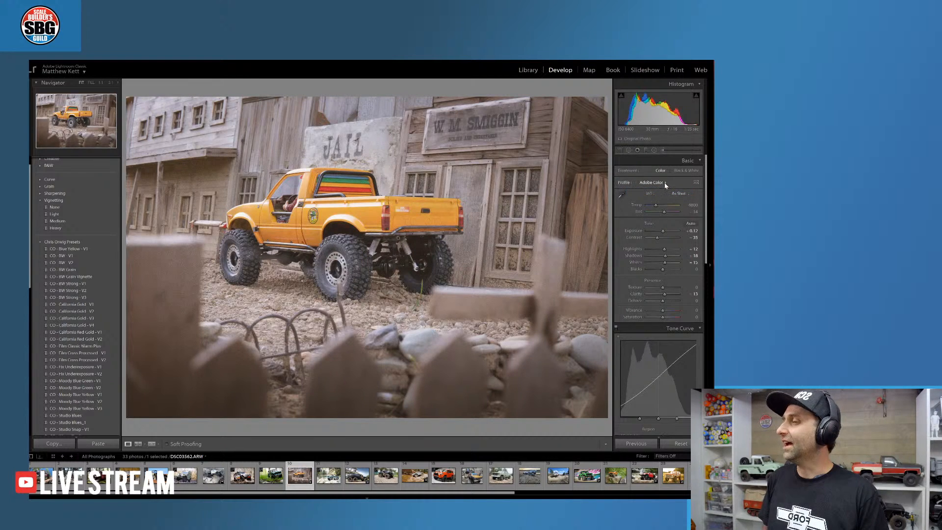
pyautogui.hotkey('ctrl', 'z')
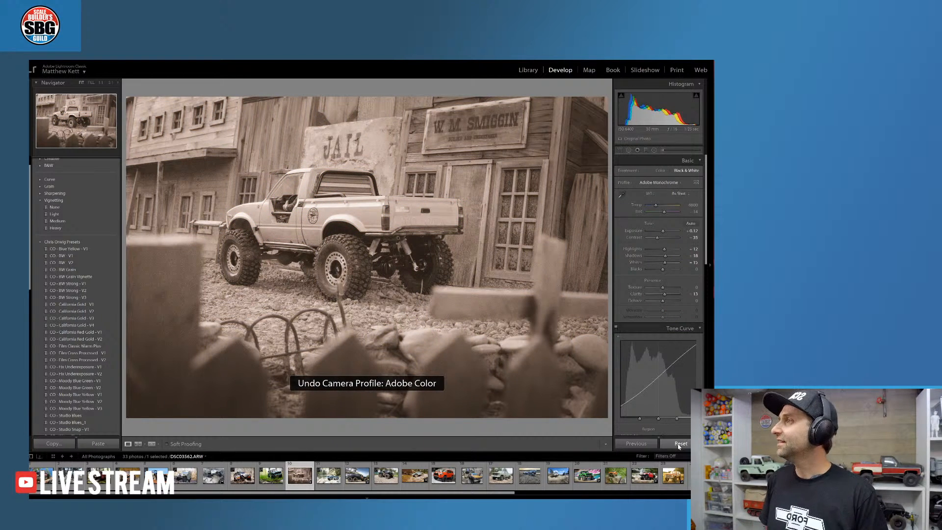
pyautogui.click(680, 444)
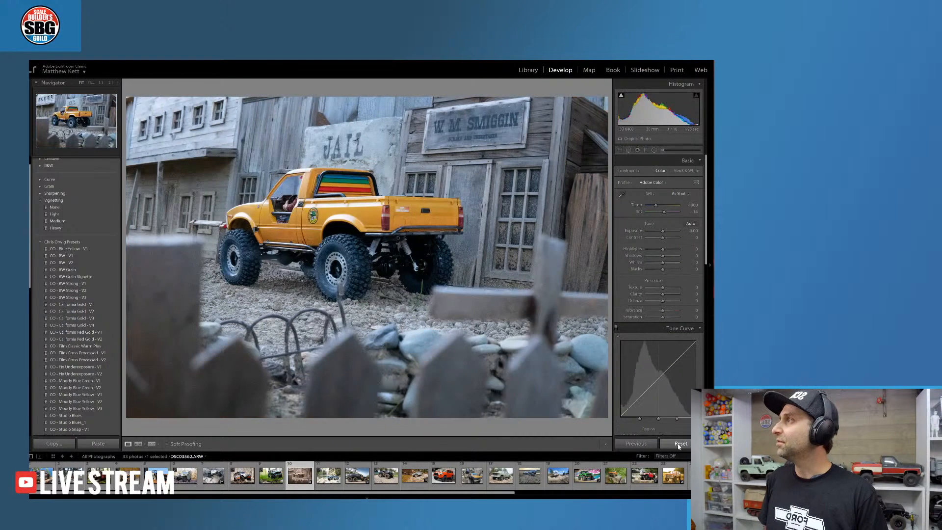
pyautogui.hotkey('ctrl', 'z')
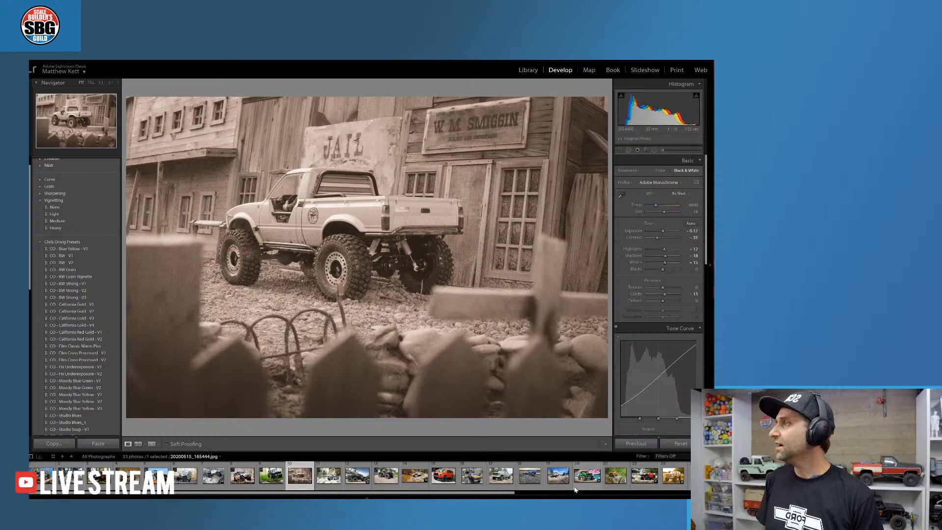
# Open the red pickup photo IMG_5509.JPG and set Highlights to -15, Shadows to -69 and Temp to -7
pyautogui.scroll(-1, 461, 495)
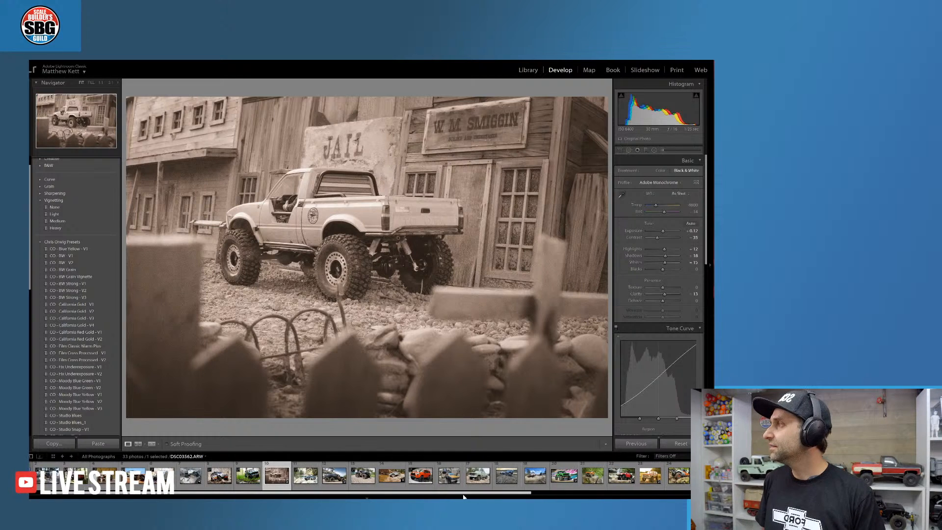
pyautogui.moveTo(464, 497); pyautogui.dragTo(636, 498)
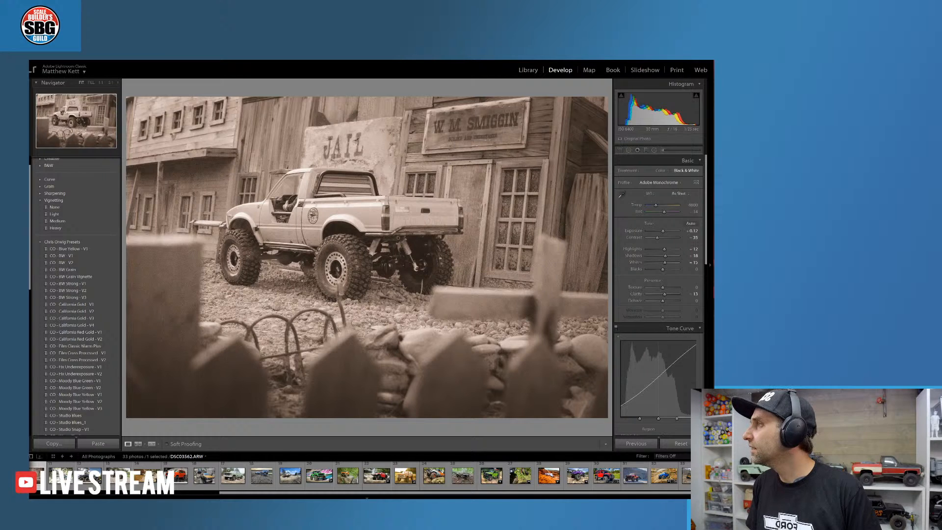
pyautogui.click(632, 485)
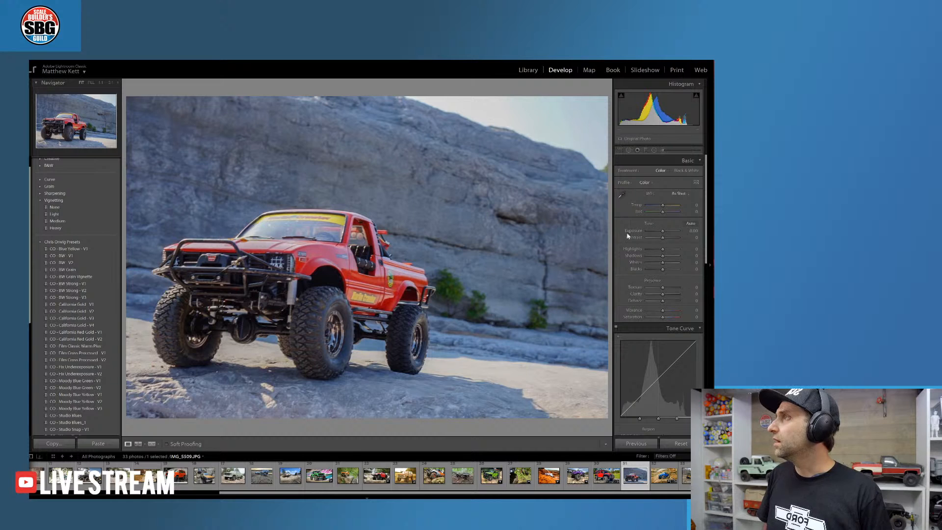
pyautogui.moveTo(663, 255)
pyautogui.mouseDown()
pyautogui.moveTo(650, 256)
pyautogui.moveTo(670, 250)
pyautogui.moveTo(660, 251)
pyautogui.mouseUp()
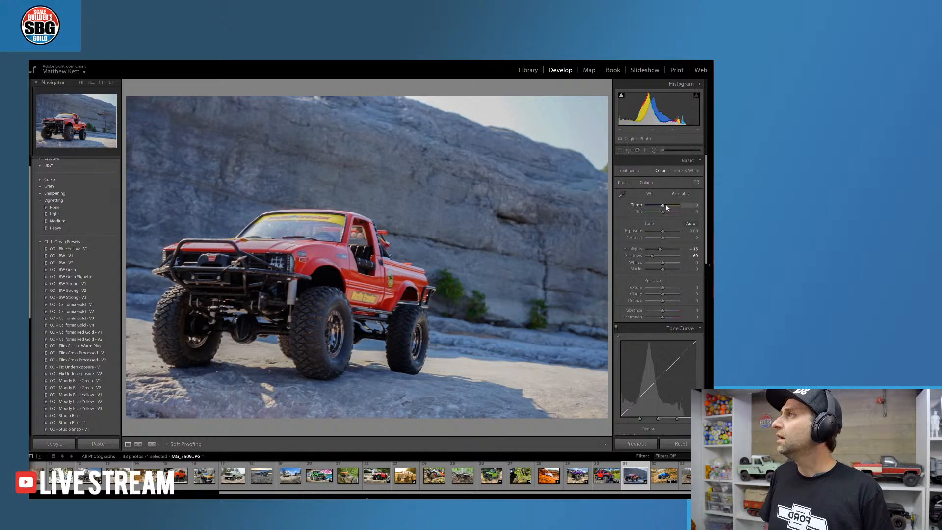
pyautogui.moveTo(662, 207); pyautogui.dragTo(661, 207)
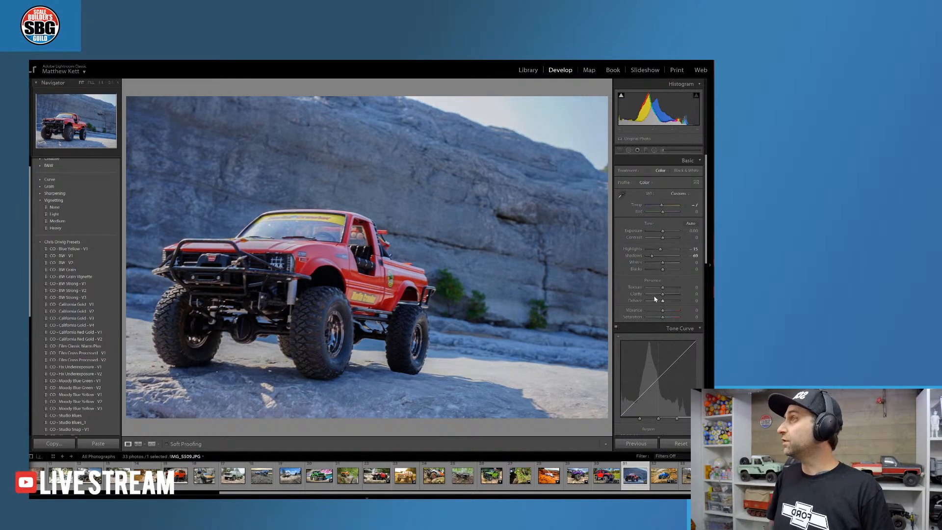
# Set Texture to 44 on the red pickup photo and inspect the rock and truck detail
pyautogui.moveTo(662, 286); pyautogui.dragTo(669, 286)
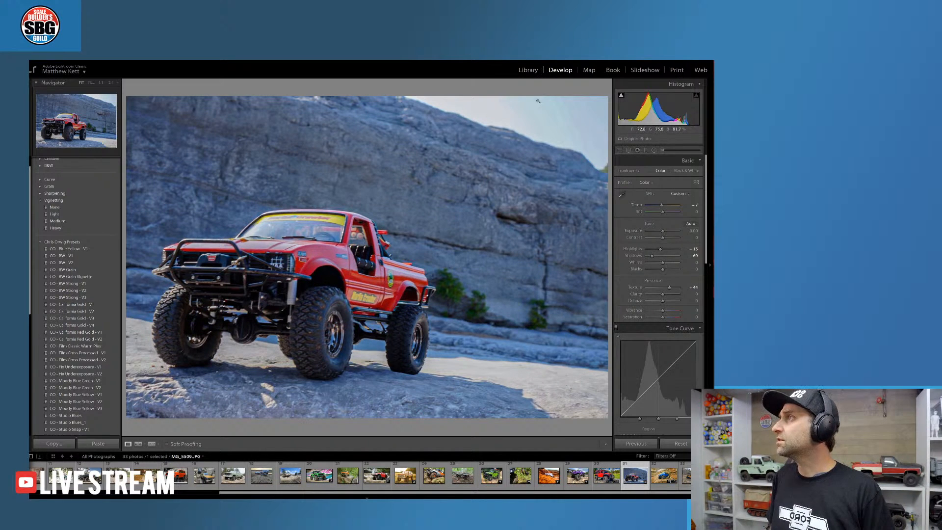
pyautogui.press('\\')
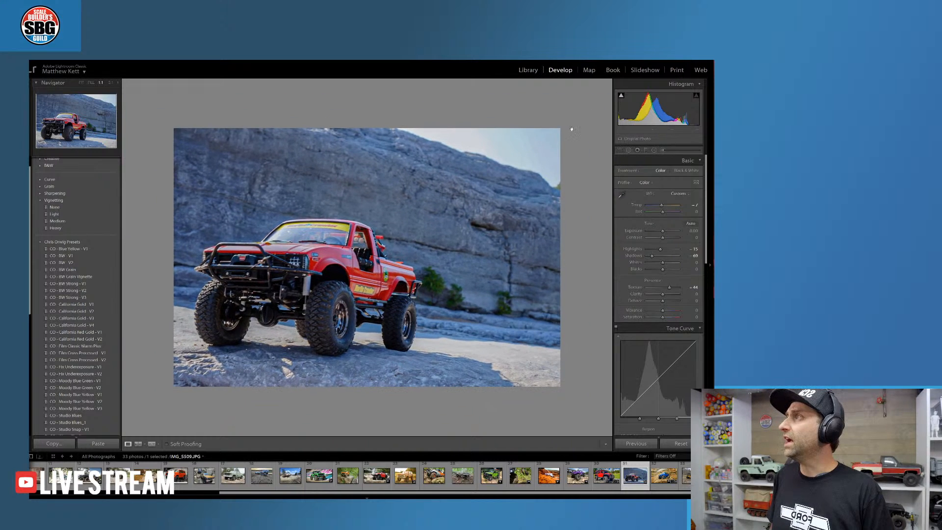
pyautogui.press('\\')
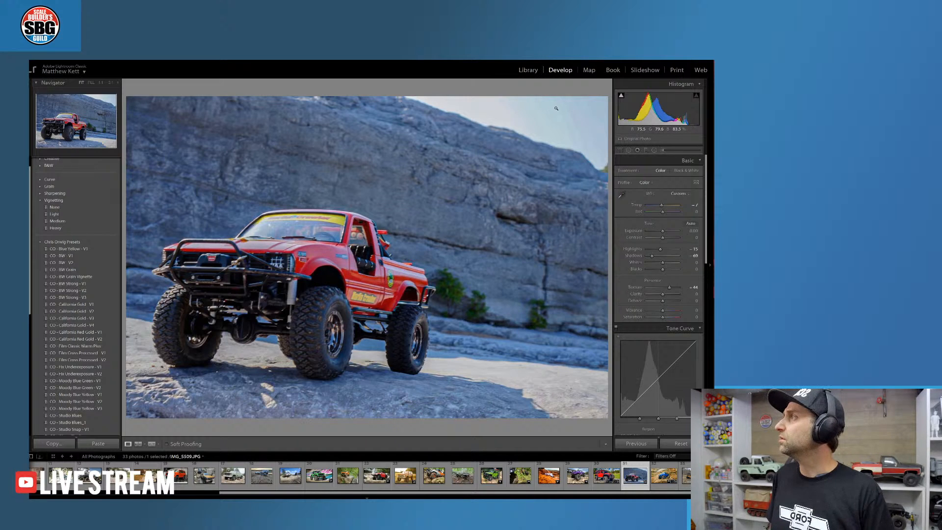
pyautogui.click(510, 116)
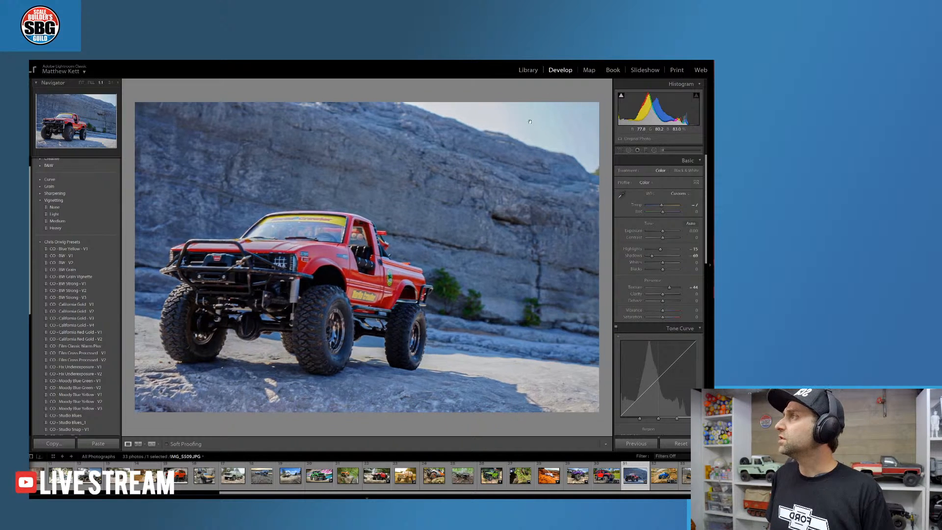
pyautogui.click(478, 202)
pyautogui.click(480, 204)
pyautogui.click(480, 204)
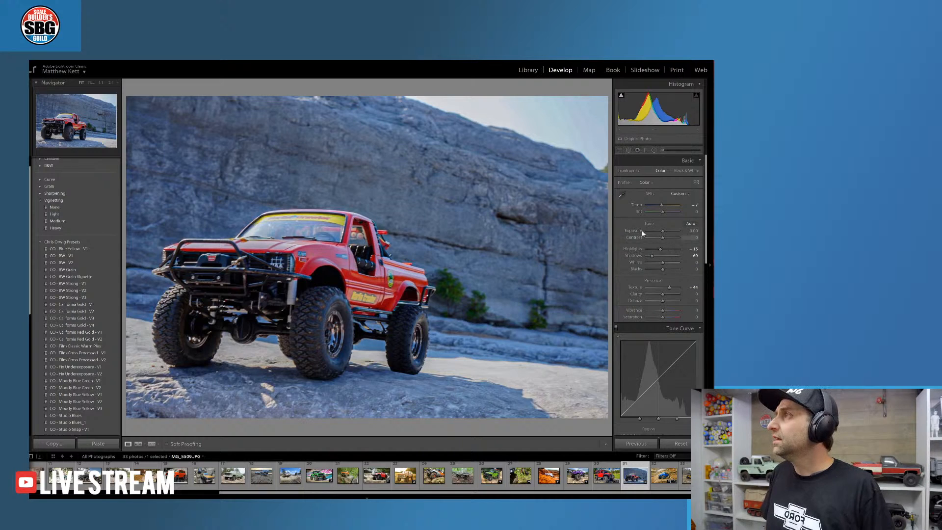
# Add two graduated filters with Exposure -0.34, one descending over the sky and one rising from the foreground rock
pyautogui.click(646, 150)
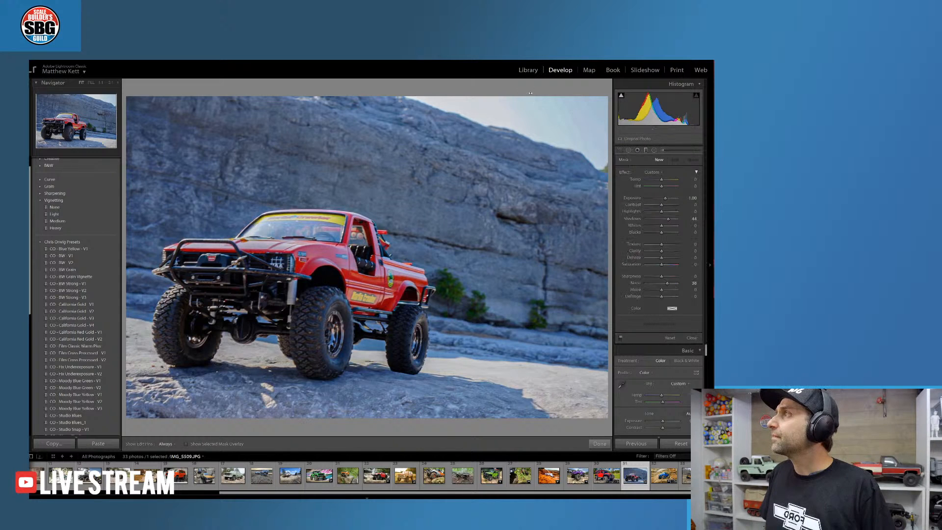
pyautogui.moveTo(533, 94); pyautogui.dragTo(510, 174)
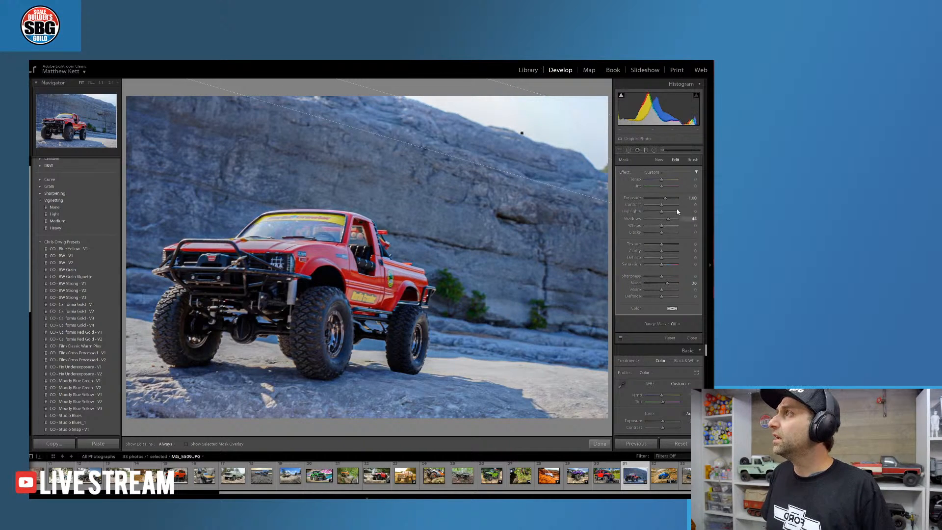
pyautogui.moveTo(666, 199); pyautogui.dragTo(660, 199)
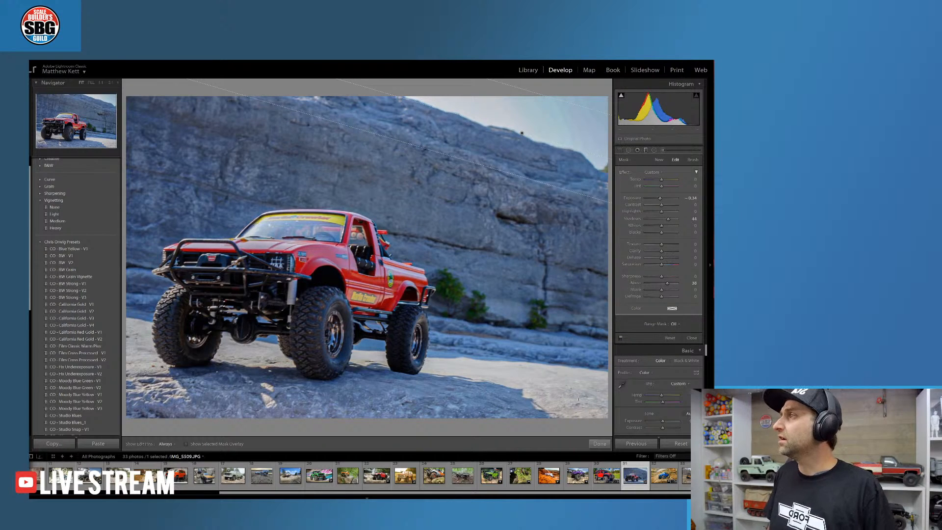
pyautogui.moveTo(147, 425); pyautogui.dragTo(165, 314)
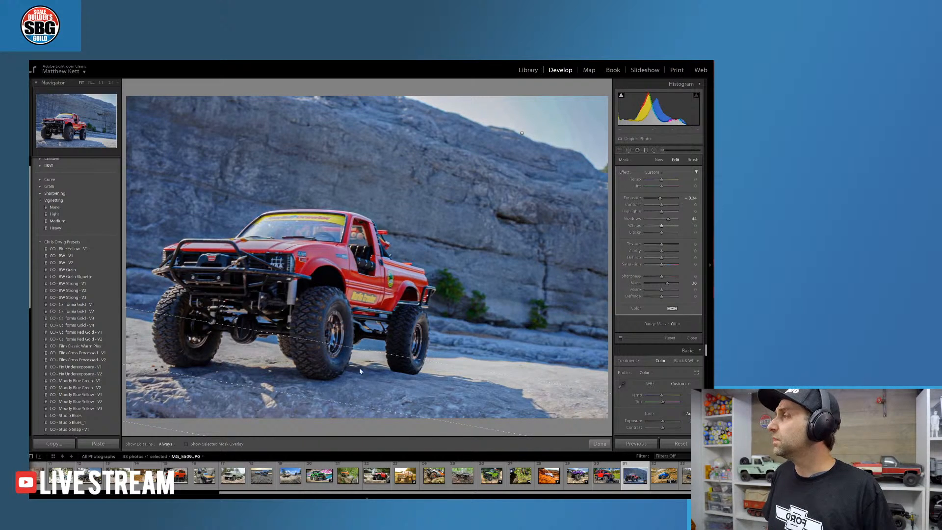
pyautogui.click(600, 444)
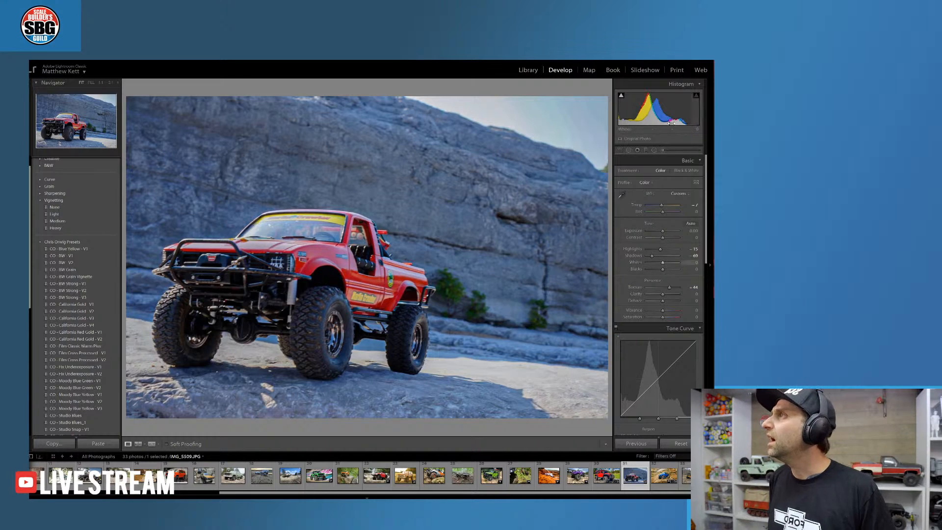
# Add a radial filter around the red pickup with Exposure 1.00, invert it and set Feather to 62
pyautogui.click(654, 151)
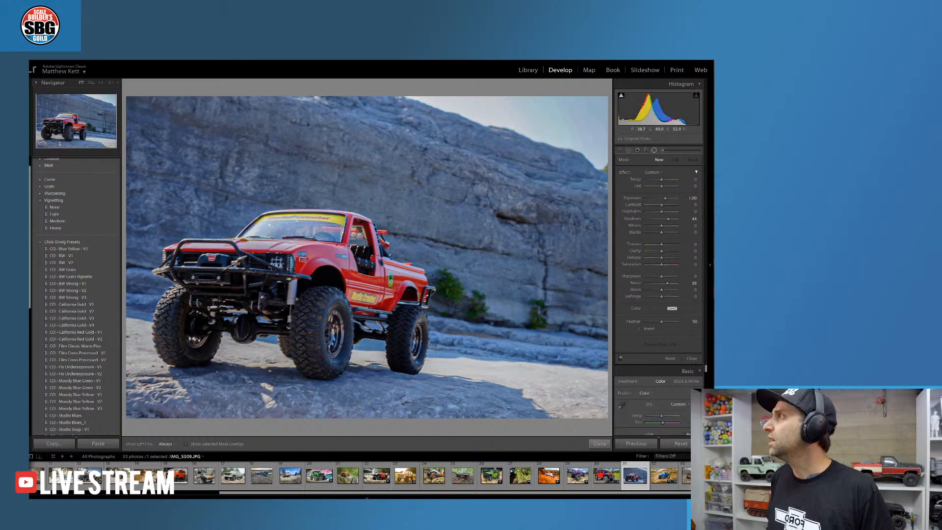
pyautogui.moveTo(201, 210); pyautogui.dragTo(345, 298)
pyautogui.moveTo(201, 210); pyautogui.dragTo(295, 294)
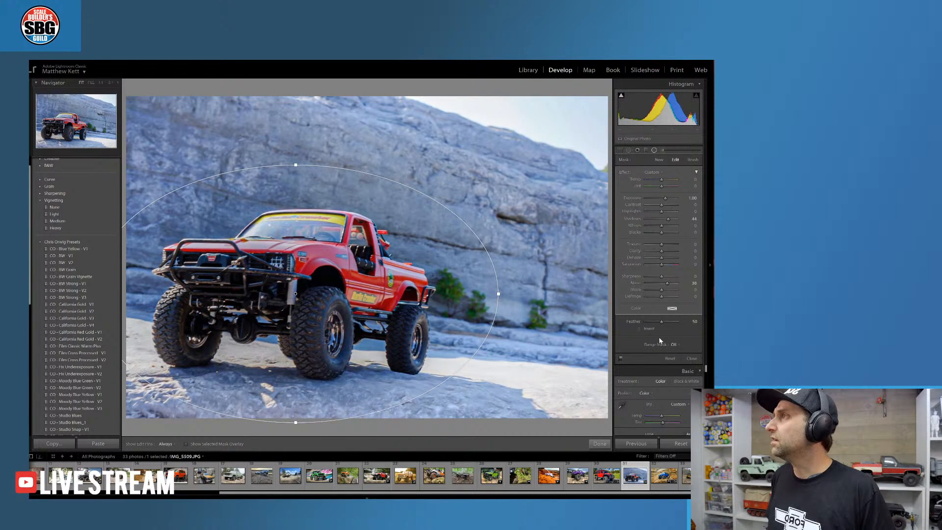
pyautogui.click(640, 328)
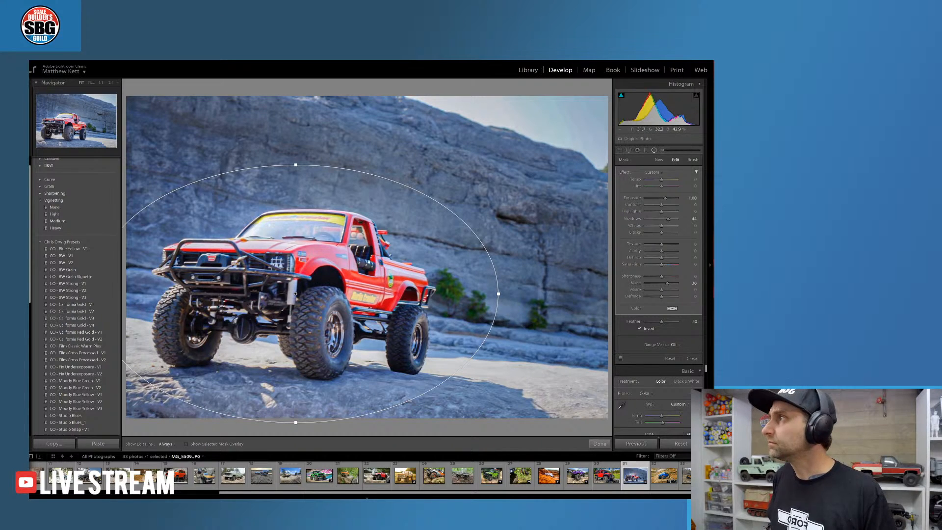
pyautogui.moveTo(662, 321); pyautogui.dragTo(607, 324)
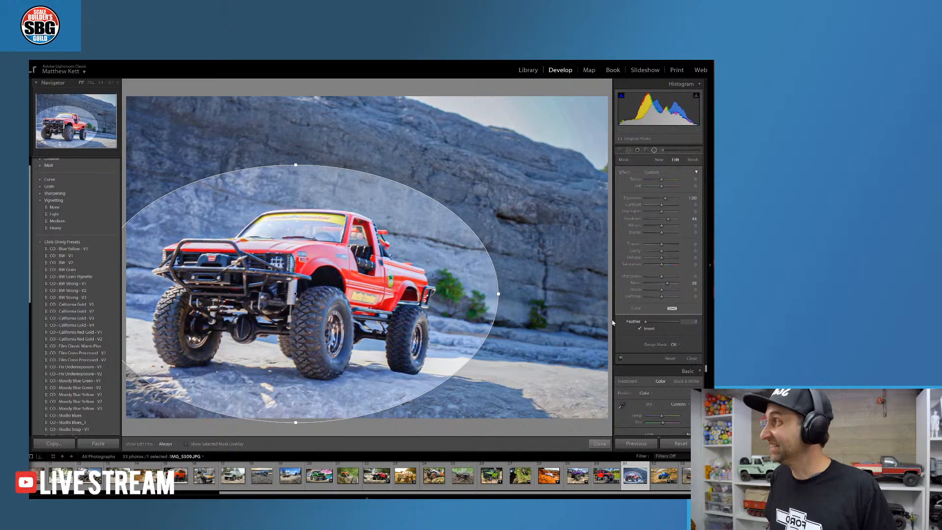
pyautogui.moveTo(652, 322)
pyautogui.mouseDown()
pyautogui.moveTo(678, 323)
pyautogui.moveTo(665, 322)
pyautogui.mouseUp()
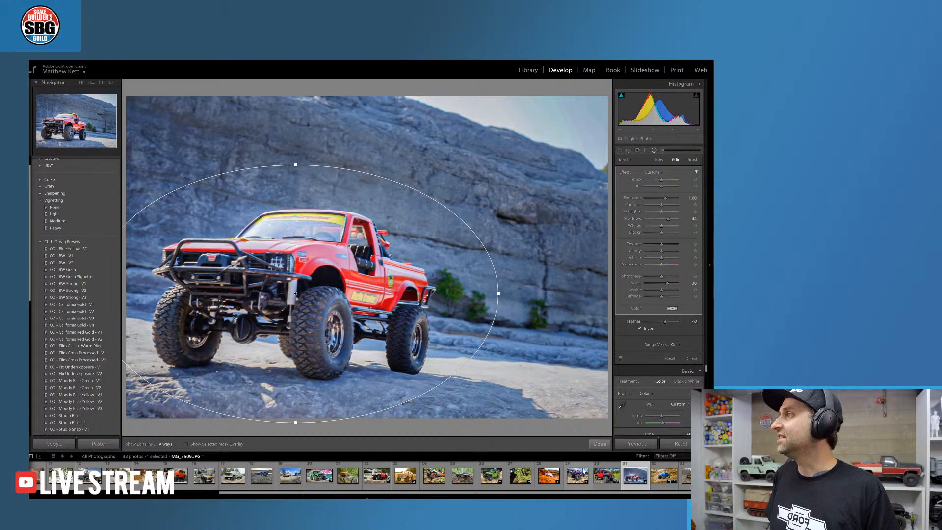
pyautogui.click(599, 443)
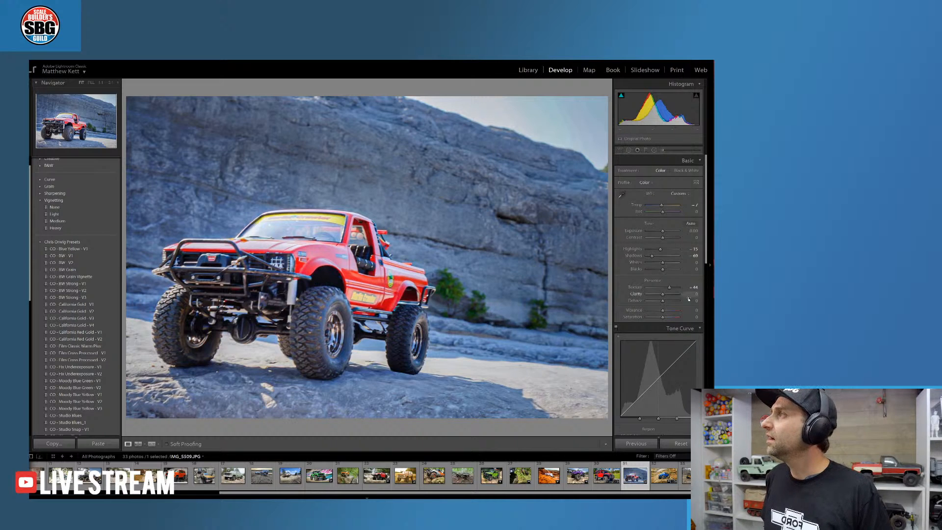
# Try raising Clarity on the red pickup photo, reset it, and set Dehaze to 15
pyautogui.moveTo(663, 296); pyautogui.dragTo(666, 297)
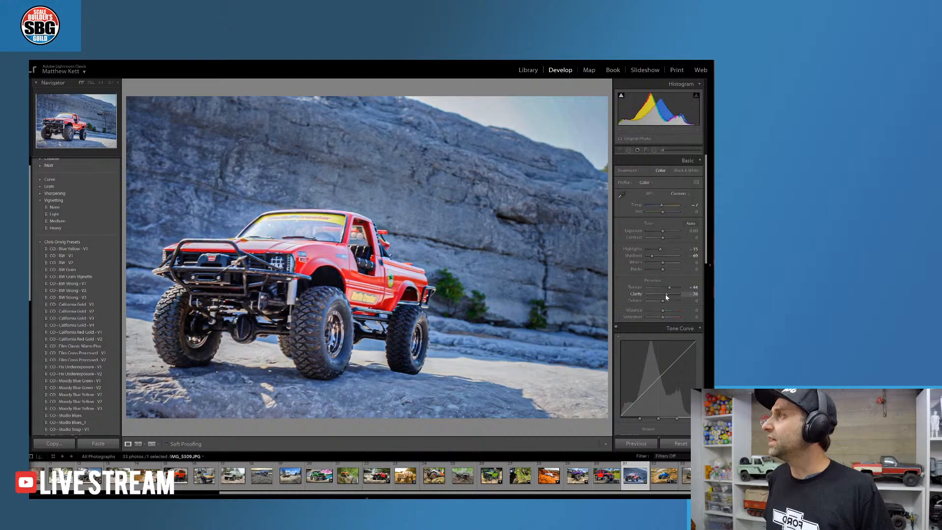
pyautogui.doubleClick(666, 297)
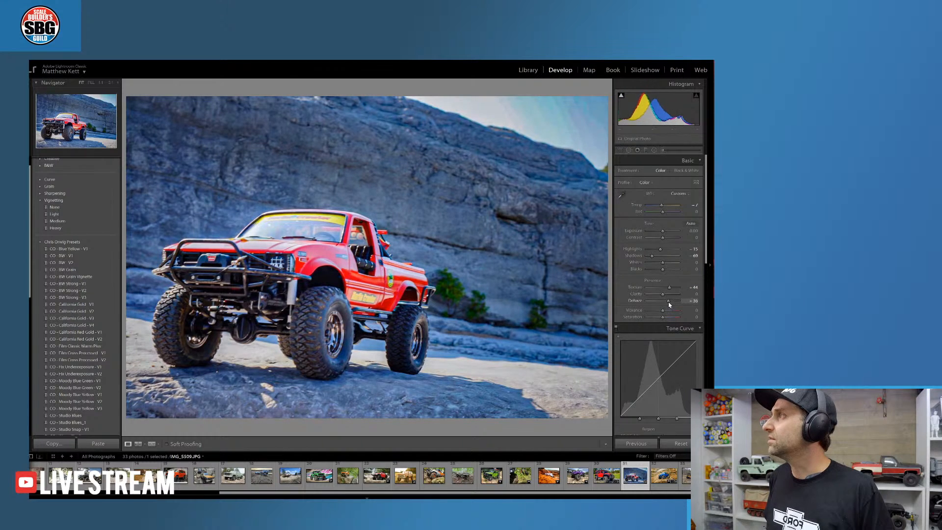
pyautogui.moveTo(668, 302); pyautogui.dragTo(665, 303)
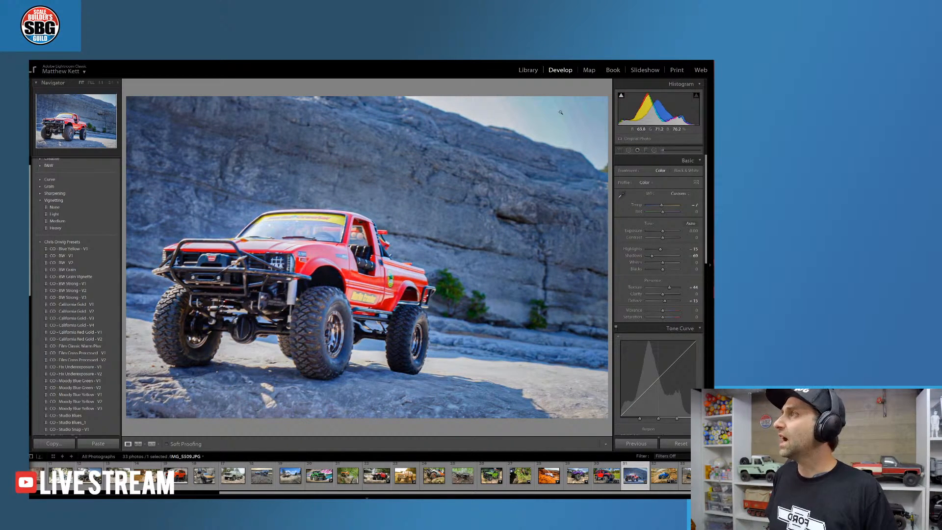
# Brush a local adjustment onto the sky's upper corner with Clarity -88, Dehaze -27 and increased Saturation
pyautogui.click(662, 150)
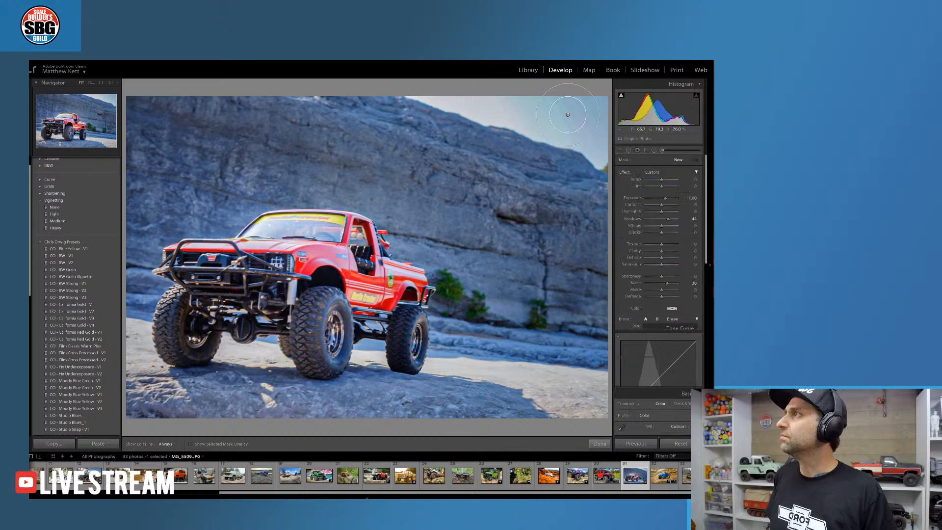
pyautogui.moveTo(597, 106)
pyautogui.mouseDown()
pyautogui.moveTo(553, 91)
pyautogui.moveTo(456, 91)
pyautogui.moveTo(603, 137)
pyautogui.moveTo(598, 106)
pyautogui.mouseUp()
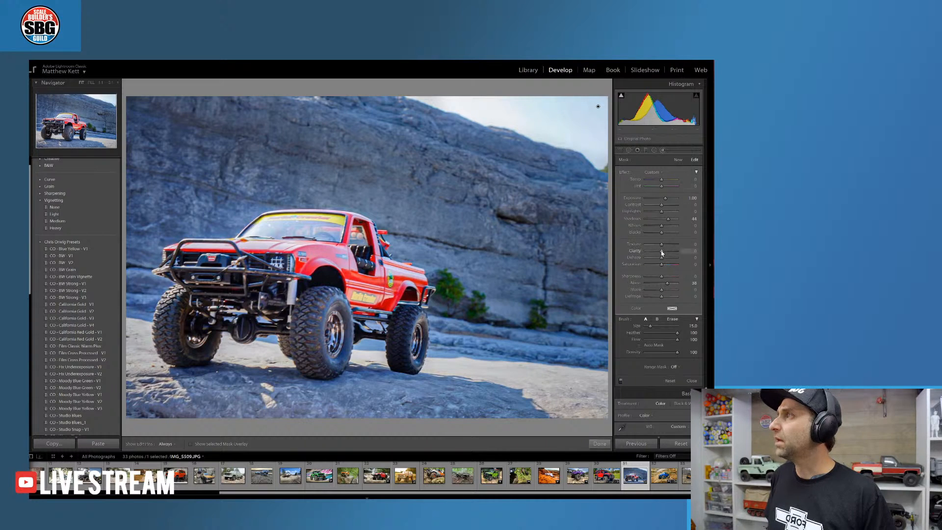
pyautogui.moveTo(661, 252); pyautogui.dragTo(647, 254)
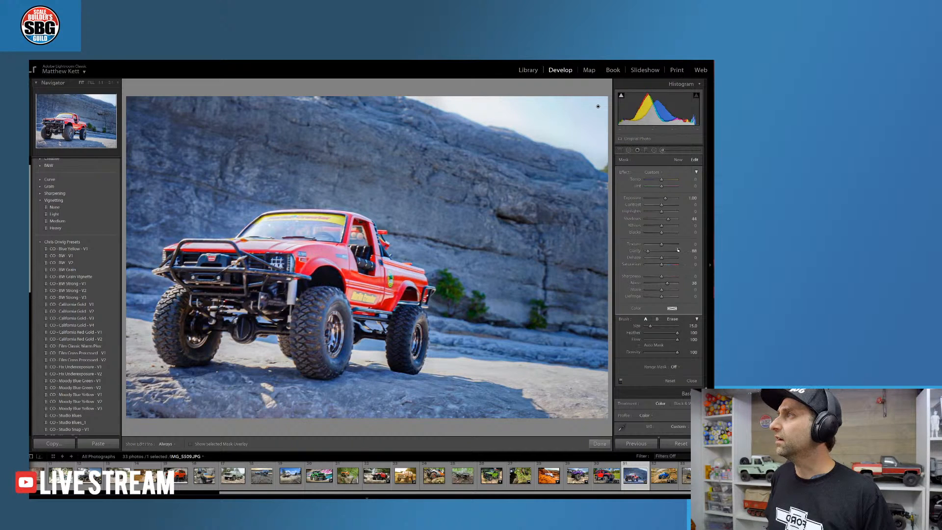
pyautogui.moveTo(662, 258)
pyautogui.mouseDown()
pyautogui.moveTo(677, 257)
pyautogui.moveTo(657, 259)
pyautogui.mouseUp()
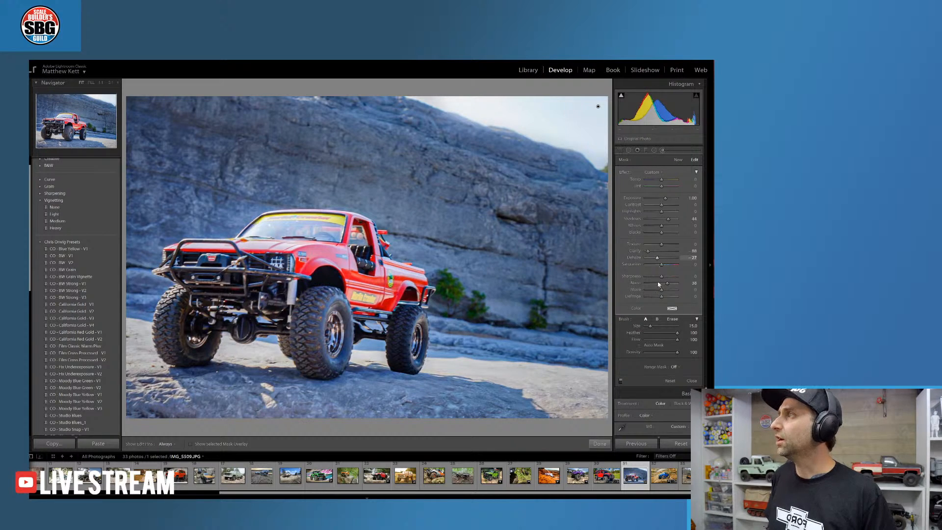
pyautogui.moveTo(661, 264); pyautogui.dragTo(671, 265)
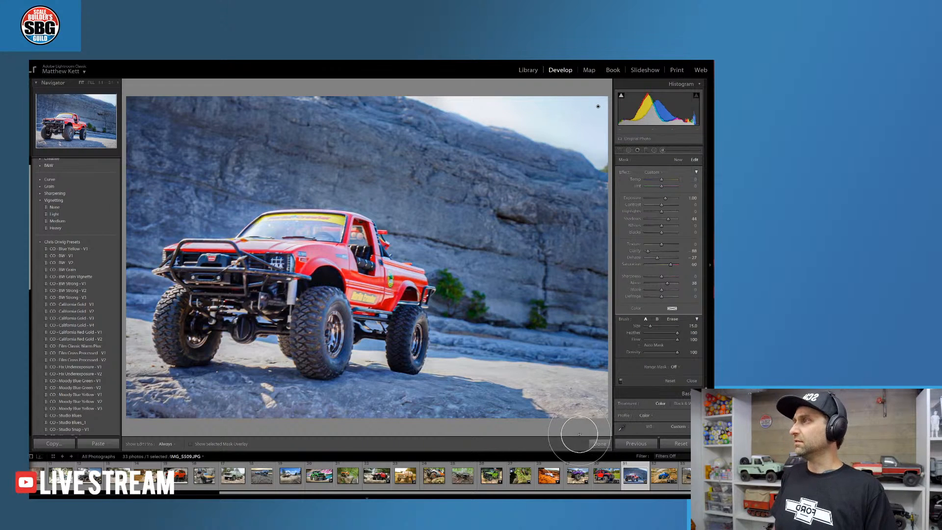
pyautogui.click(600, 444)
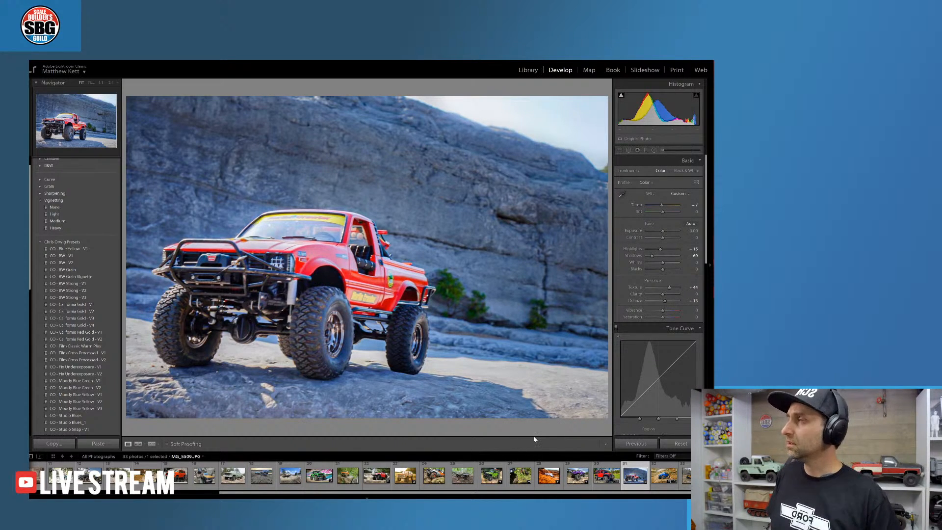
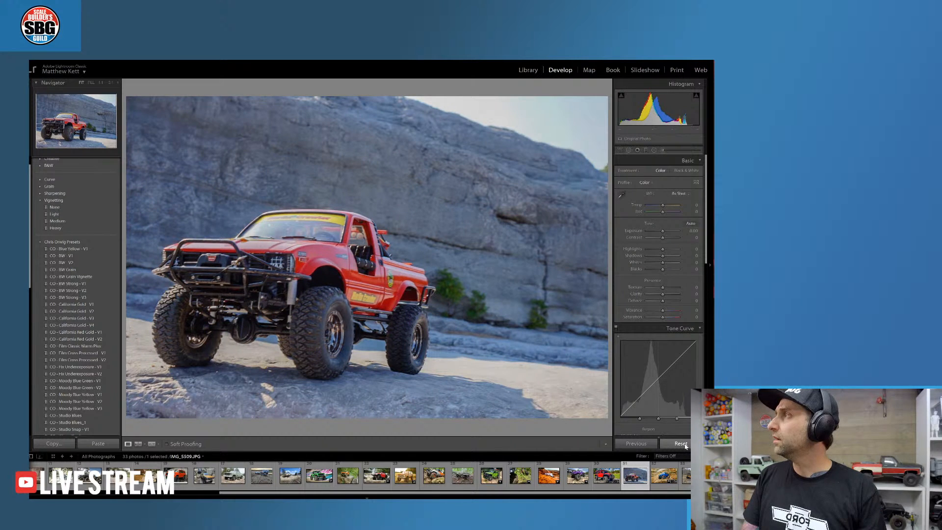
# Undo the full settings reset on the red pickup photo
pyautogui.hotkey('ctrl', 'z')
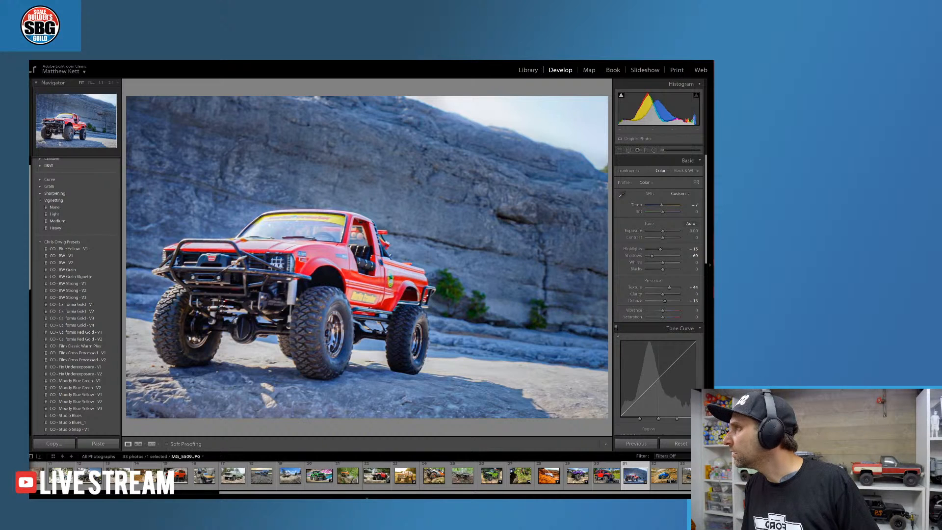
# Open the red Toyota forest photo DSC02245.ARW and set Shadows to 92, Highlights to 30 and Contrast to -19
pyautogui.moveTo(681, 494); pyautogui.dragTo(490, 492)
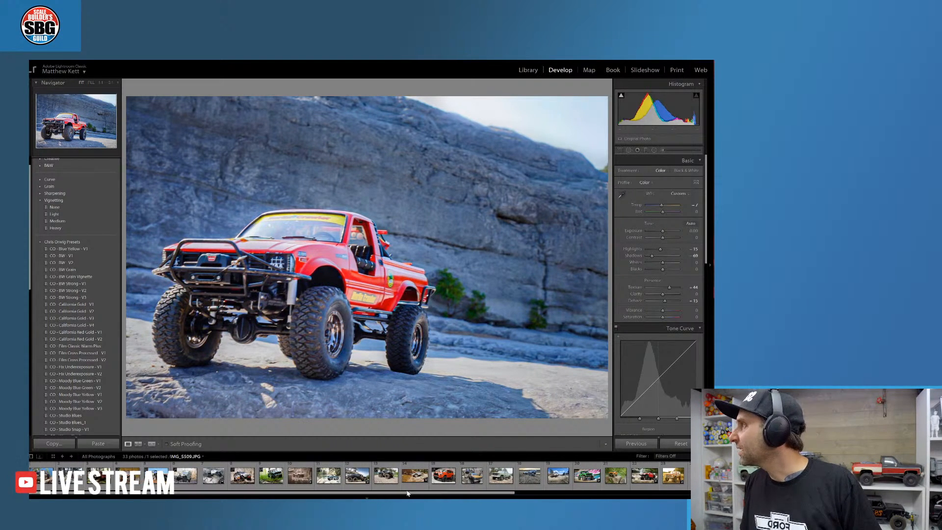
pyautogui.click(98, 478)
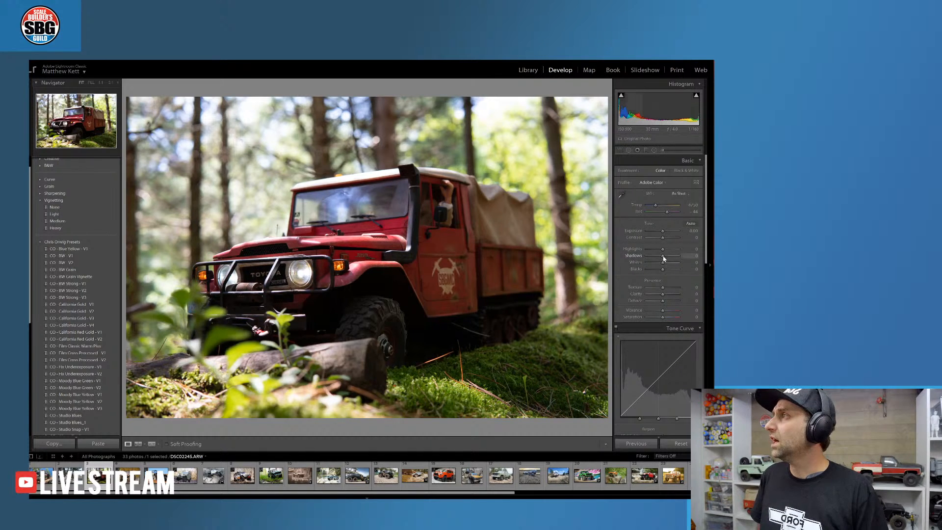
pyautogui.moveTo(663, 256); pyautogui.dragTo(677, 256)
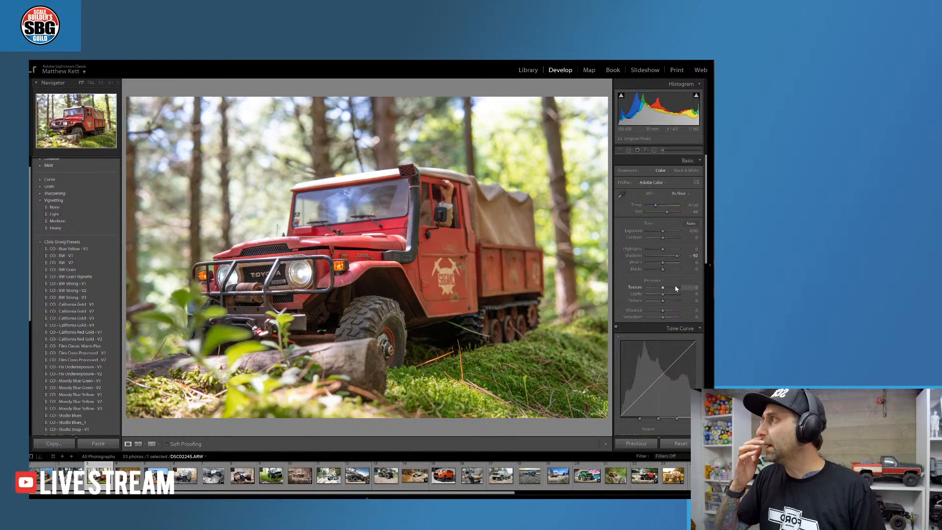
pyautogui.moveTo(662, 249); pyautogui.dragTo(660, 239)
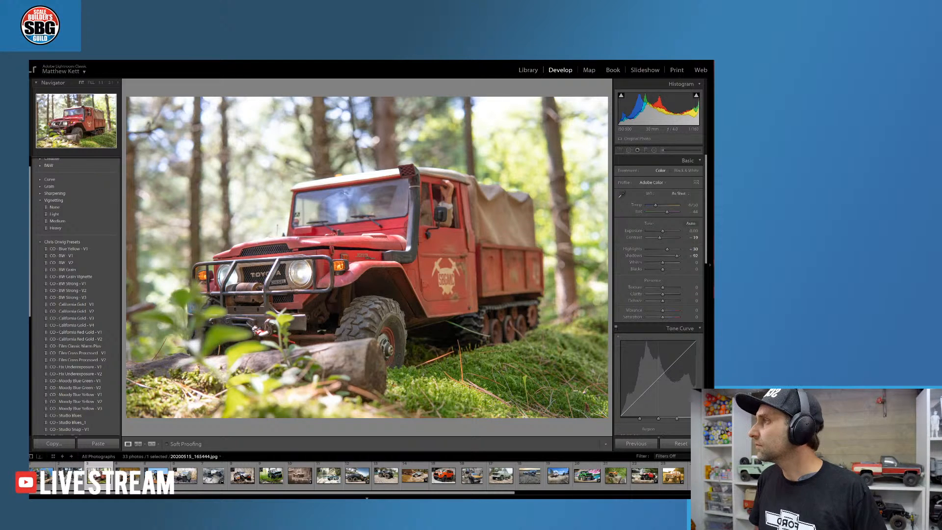
pyautogui.click(558, 483)
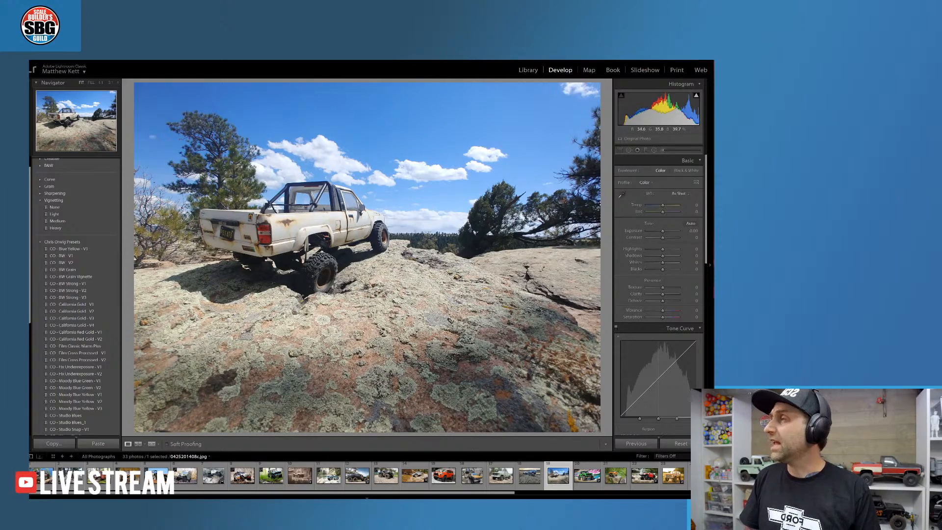
pyautogui.click(311, 230)
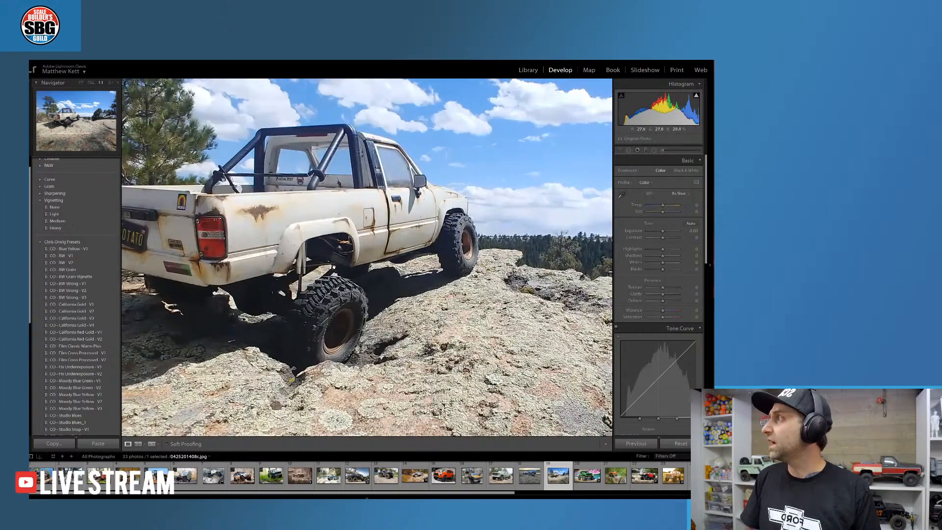
pyautogui.scroll(7, 334, 268)
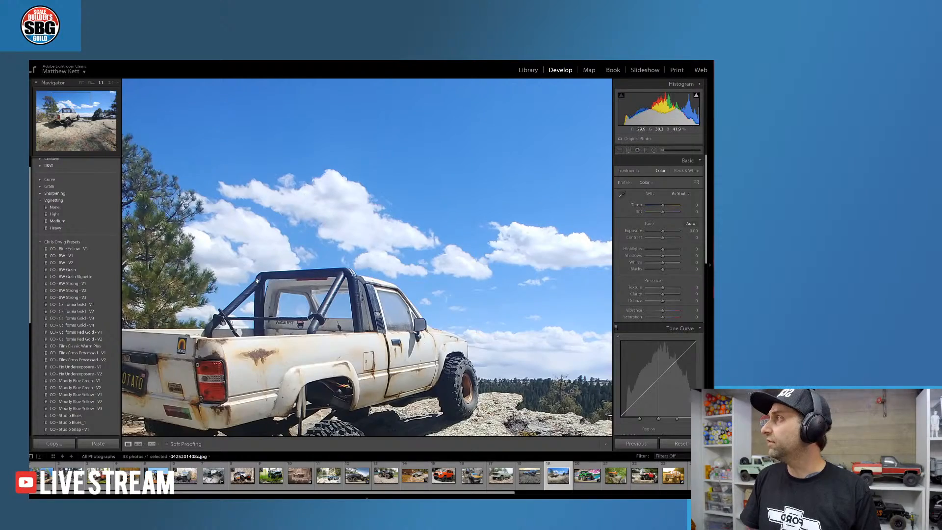
pyautogui.moveTo(225, 281); pyautogui.dragTo(321, 173)
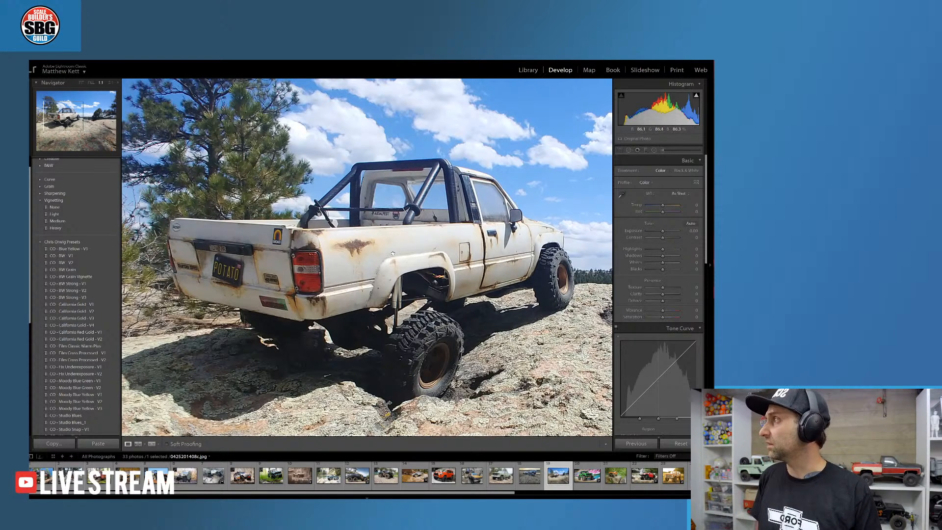
# Crop the white pickup photo tightly around the truck, keeping the original aspect ratio and leaving some tree, sky and rock
pyautogui.click(371, 294)
pyautogui.click(313, 231)
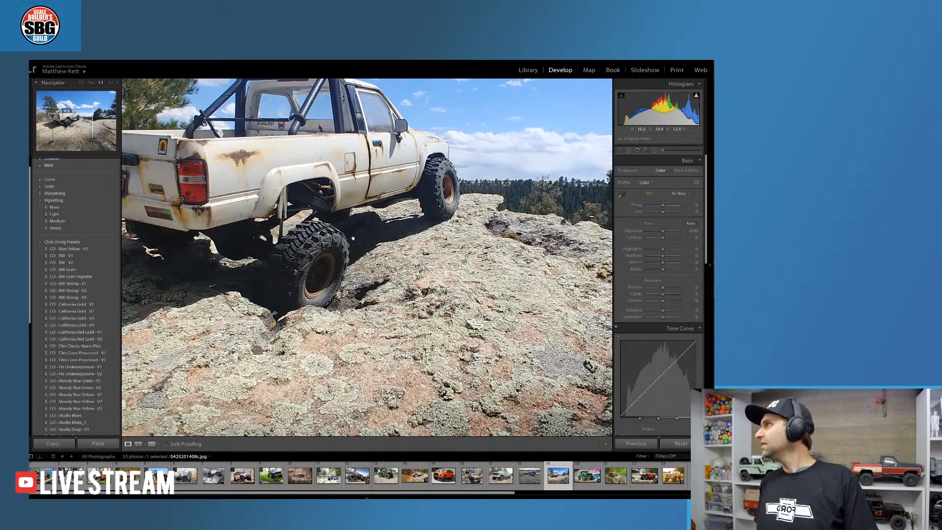
pyautogui.moveTo(296, 166); pyautogui.dragTo(408, 240)
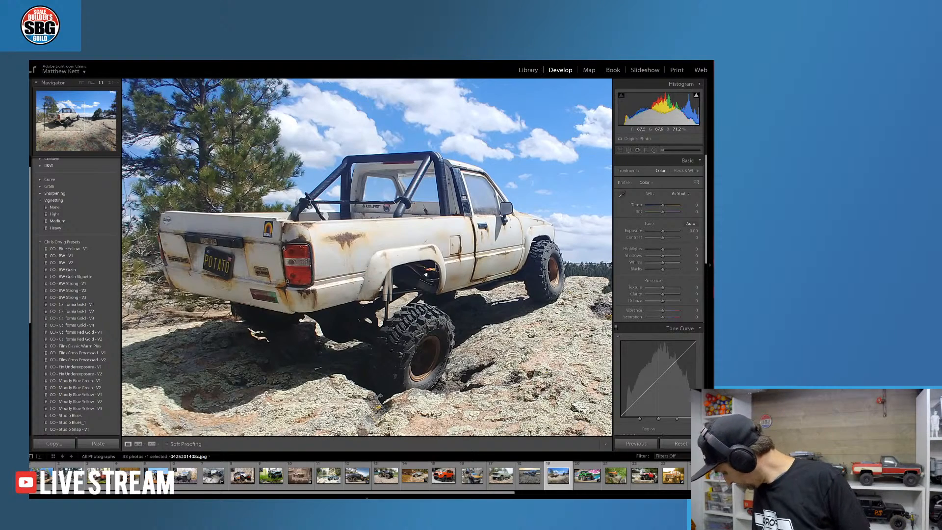
pyautogui.click(420, 269)
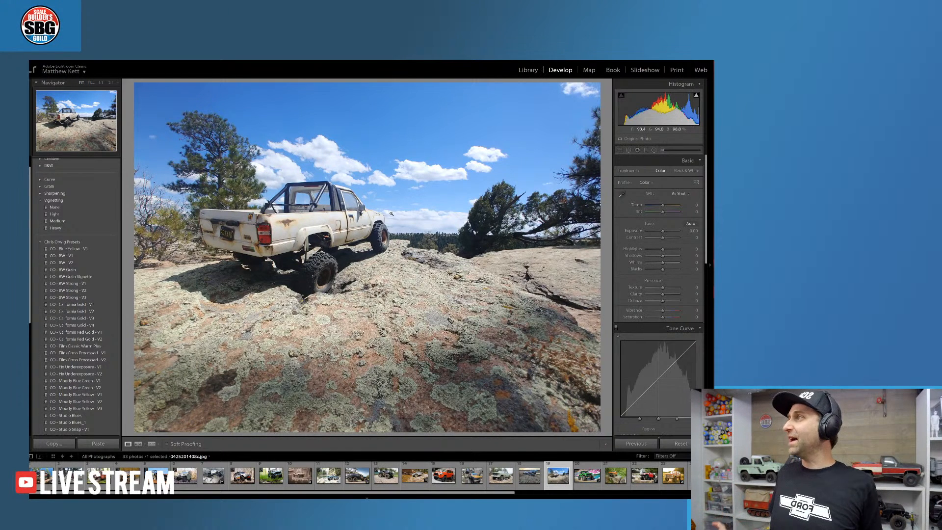
pyautogui.click(619, 149)
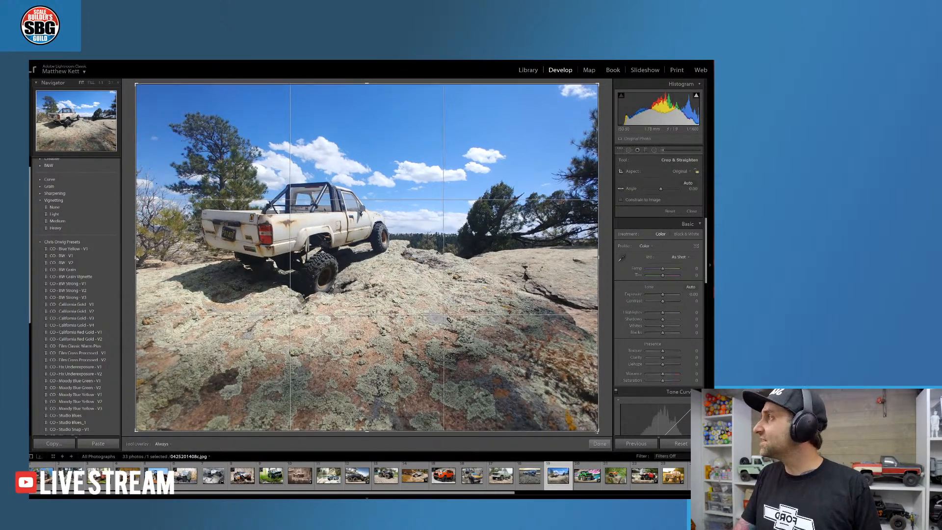
pyautogui.moveTo(598, 431); pyautogui.dragTo(458, 325)
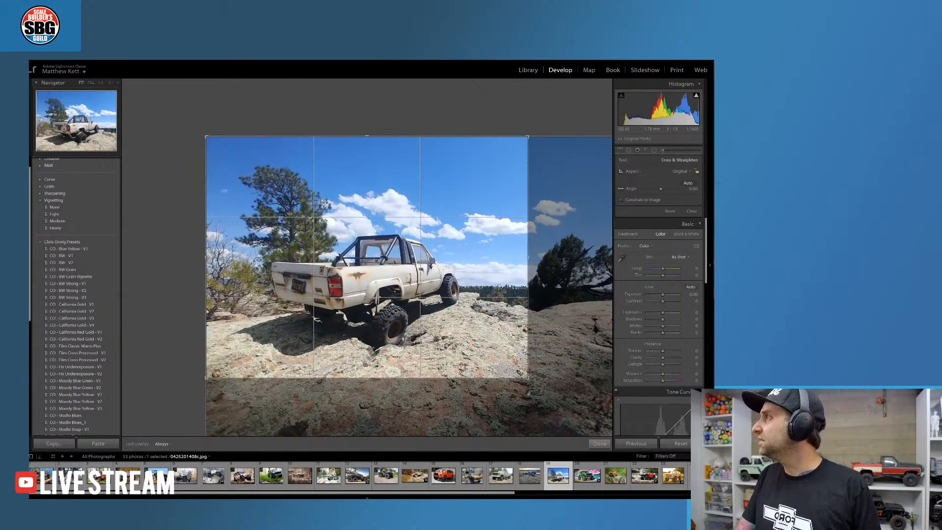
pyautogui.moveTo(205, 137); pyautogui.dragTo(217, 157)
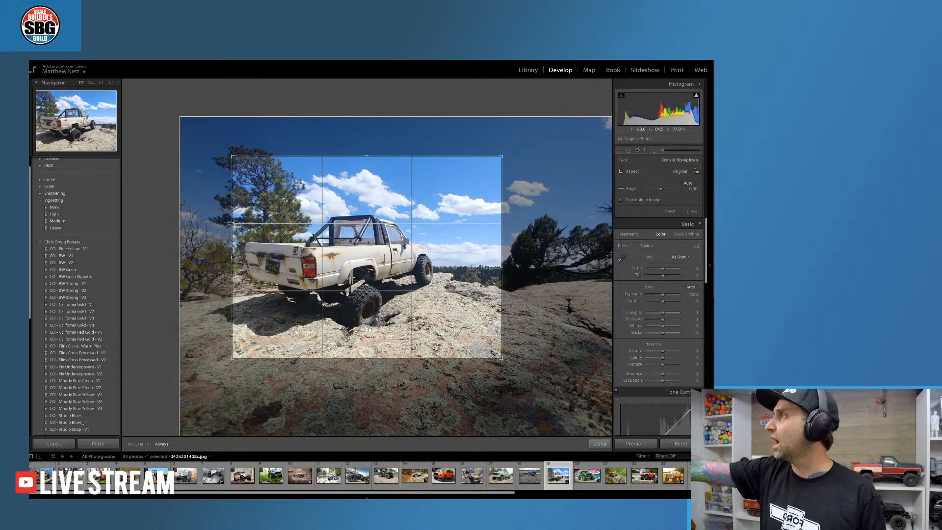
pyautogui.press('Return')
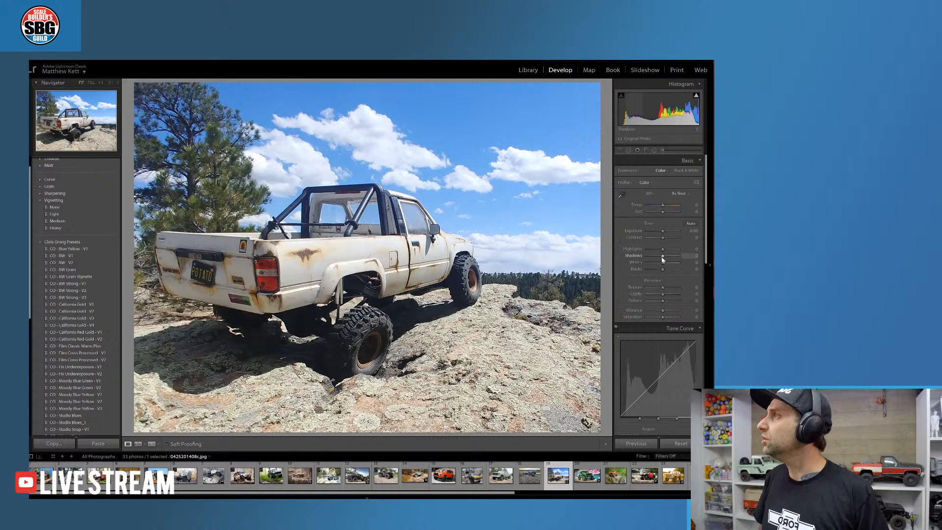
# Set Shadows to 50 and Clarity to 16 for the whole cropped photo
pyautogui.moveTo(662, 256); pyautogui.dragTo(670, 257)
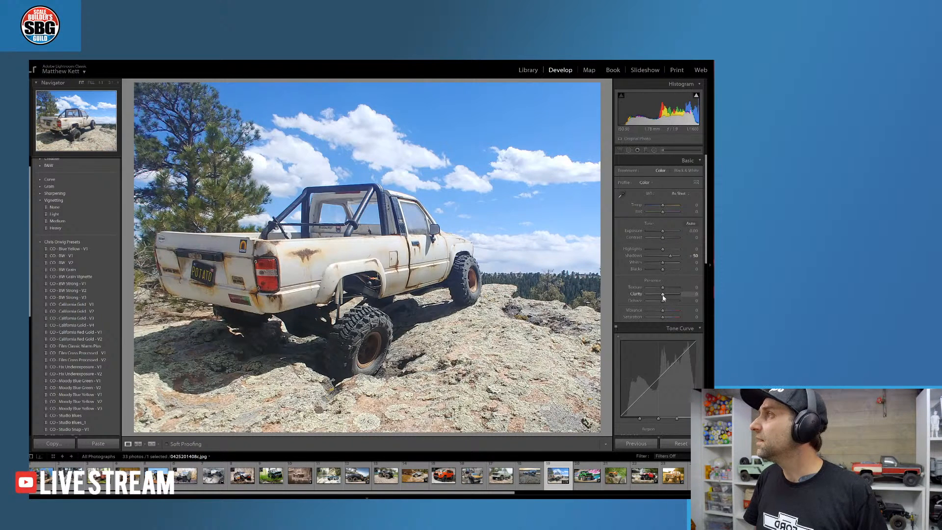
pyautogui.moveTo(664, 295); pyautogui.dragTo(666, 295)
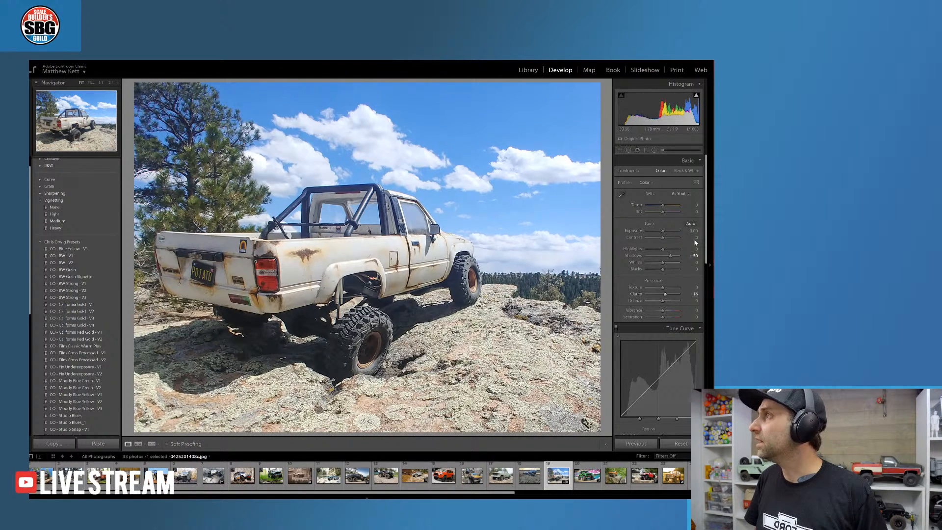
# Brush a local adjustment over the foreground rock with Exposure -0.47 and increased Contrast, Texture and Clarity
pyautogui.click(645, 150)
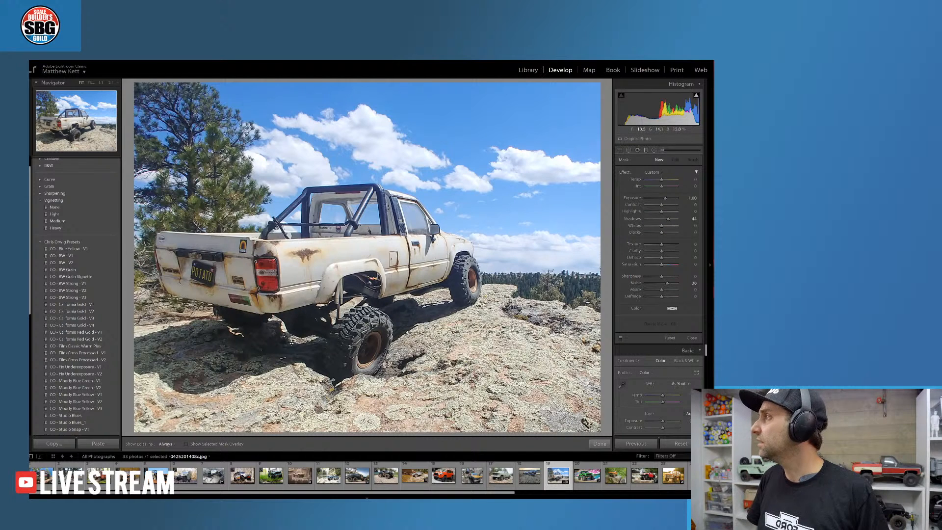
pyautogui.click(662, 150)
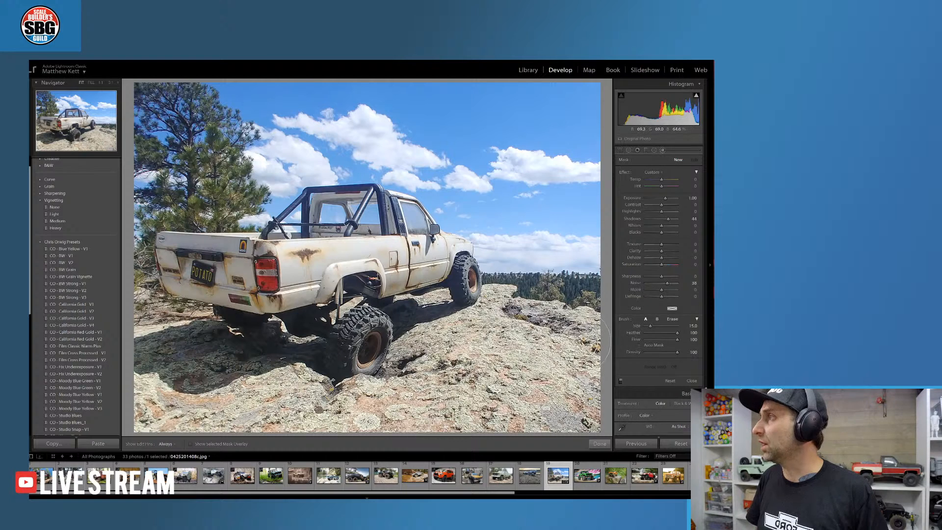
pyautogui.moveTo(650, 326); pyautogui.dragTo(653, 327)
pyautogui.moveTo(555, 342)
pyautogui.mouseDown()
pyautogui.moveTo(456, 349)
pyautogui.moveTo(403, 400)
pyautogui.moveTo(343, 422)
pyautogui.moveTo(274, 412)
pyautogui.moveTo(161, 421)
pyautogui.moveTo(295, 427)
pyautogui.moveTo(601, 388)
pyautogui.moveTo(598, 351)
pyautogui.moveTo(583, 376)
pyautogui.moveTo(591, 375)
pyautogui.mouseUp()
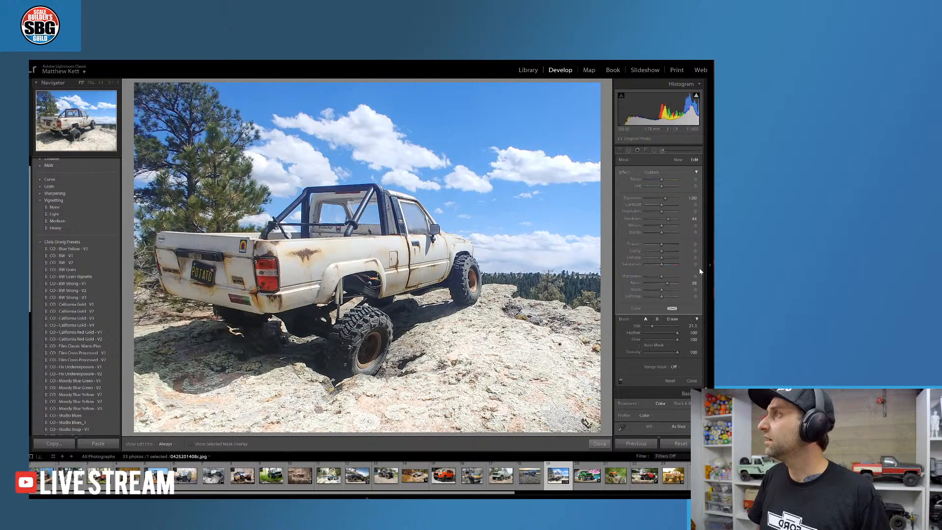
pyautogui.moveTo(662, 244)
pyautogui.mouseDown()
pyautogui.moveTo(678, 245)
pyautogui.moveTo(669, 245)
pyautogui.mouseUp()
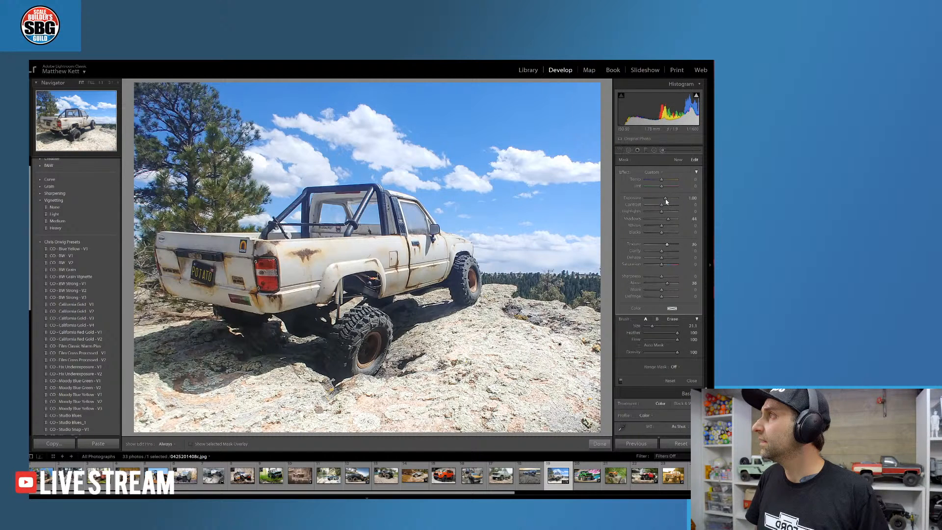
pyautogui.moveTo(666, 198); pyautogui.dragTo(660, 200)
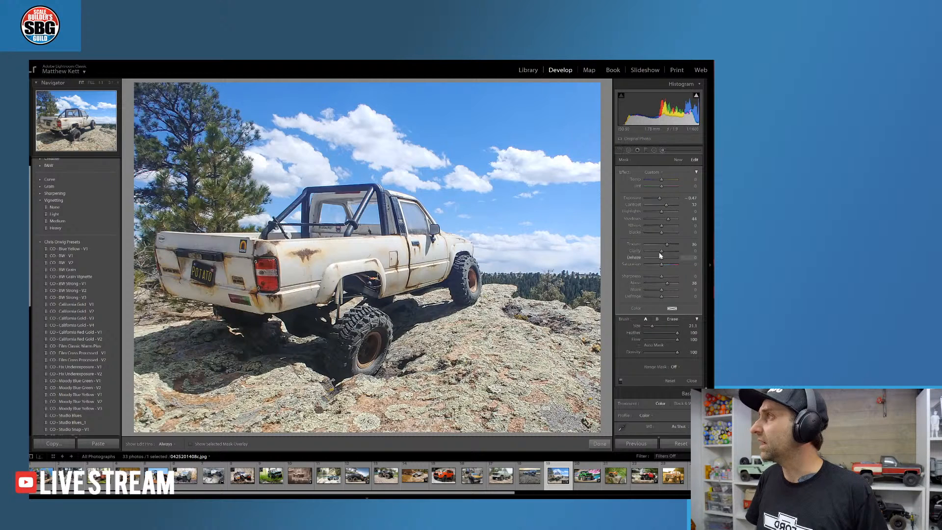
pyautogui.moveTo(661, 251); pyautogui.dragTo(667, 253)
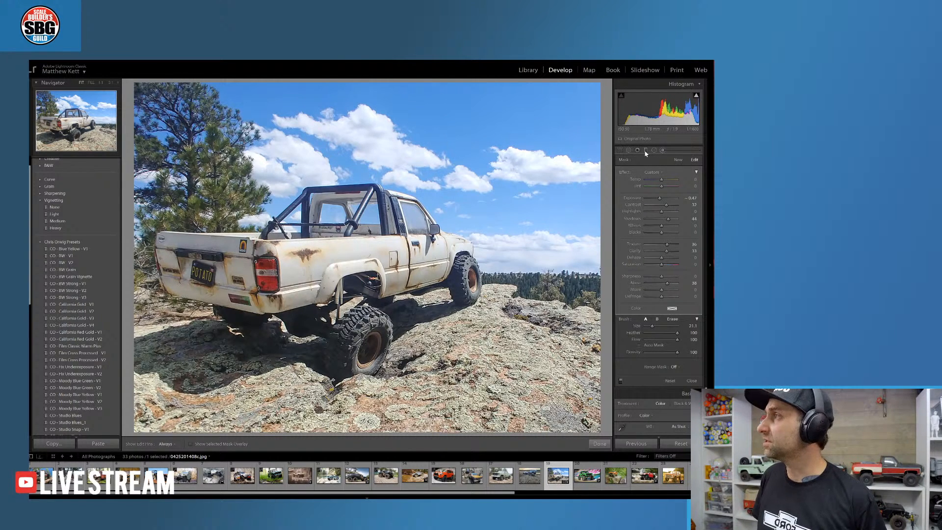
pyautogui.click(608, 442)
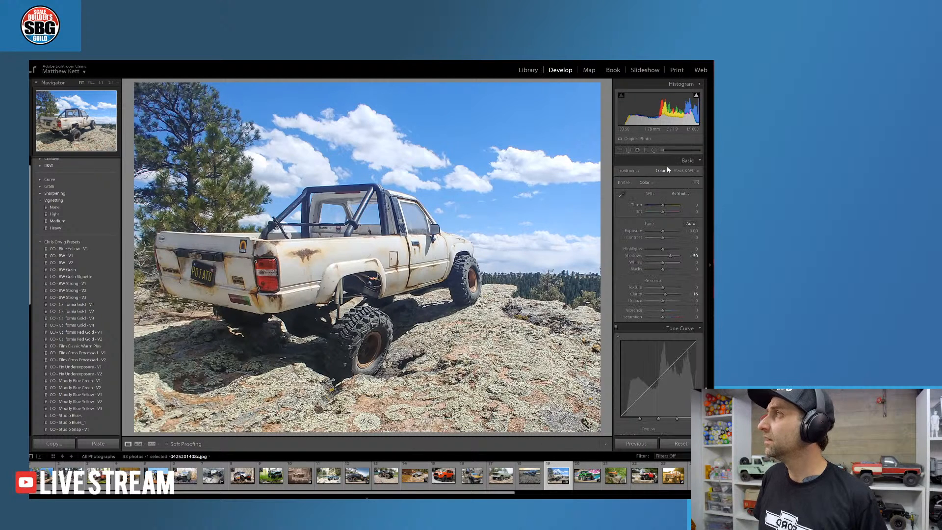
# Darken the upper sky with a graduated filter drawn down from the photo's upper edge, with Exposure -1.27
pyautogui.press('m')
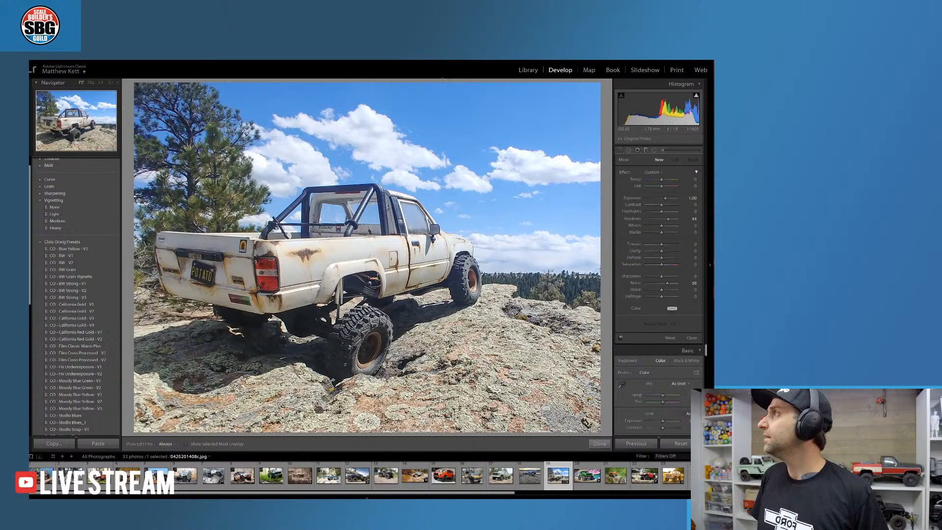
pyautogui.moveTo(433, 83)
pyautogui.mouseDown()
pyautogui.moveTo(441, 112)
pyautogui.moveTo(436, 155)
pyautogui.mouseUp()
pyautogui.moveTo(665, 199); pyautogui.dragTo(656, 200)
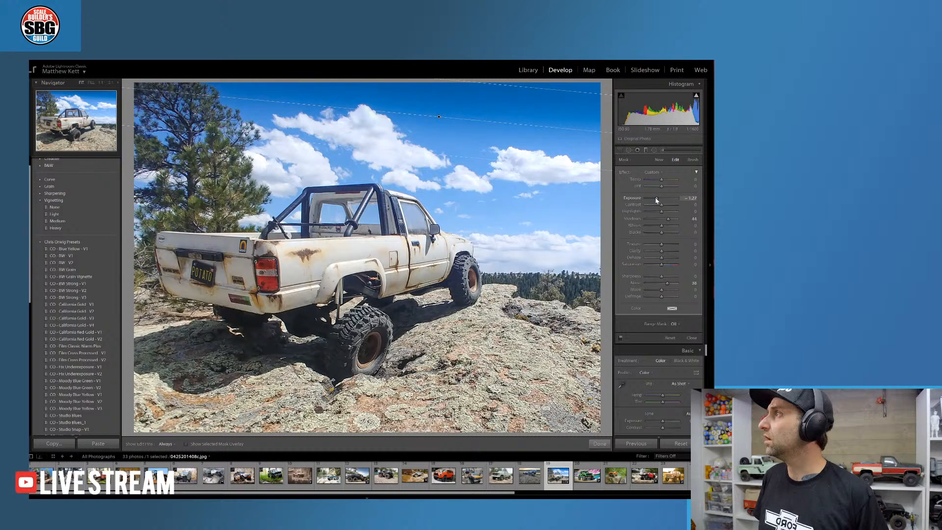
pyautogui.moveTo(656, 200); pyautogui.dragTo(656, 200)
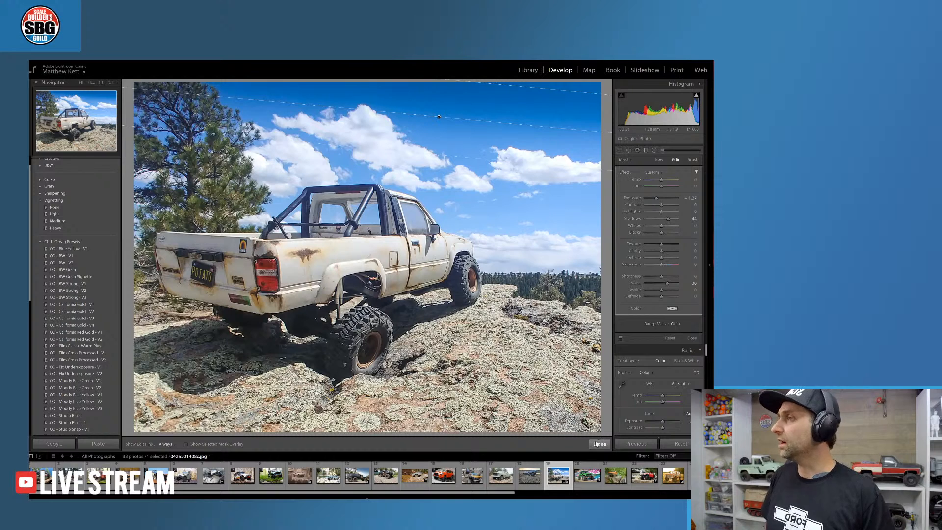
pyautogui.click(598, 443)
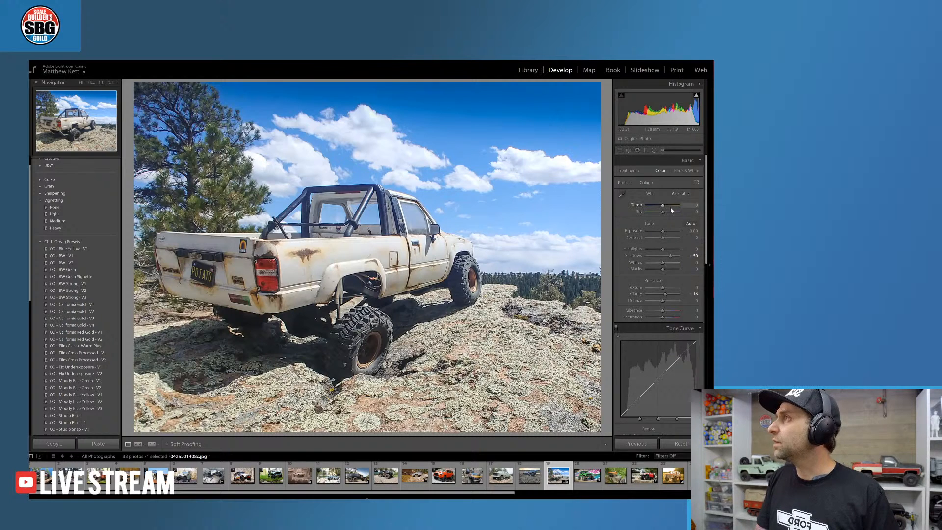
# Warm the photo's overall white balance slightly by setting Temp to 7
pyautogui.moveTo(663, 207); pyautogui.dragTo(664, 206)
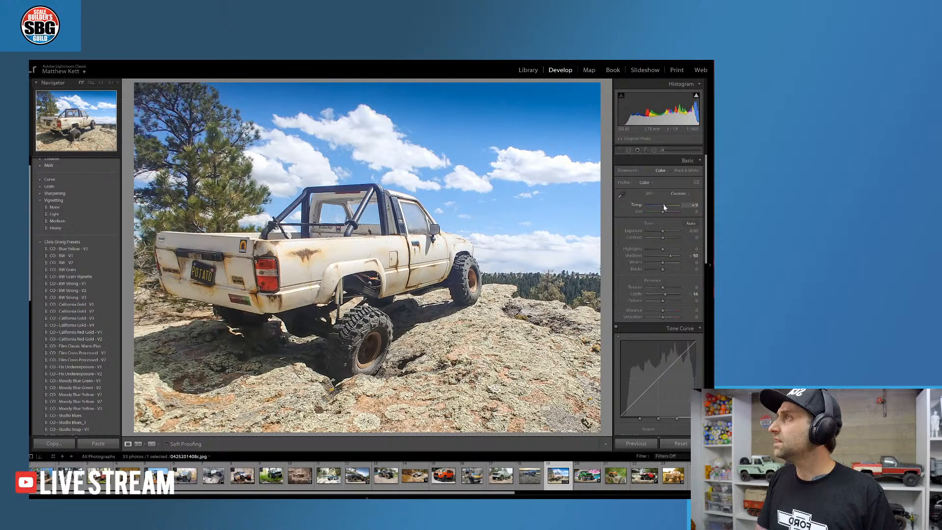
pyautogui.moveTo(665, 207); pyautogui.dragTo(664, 207)
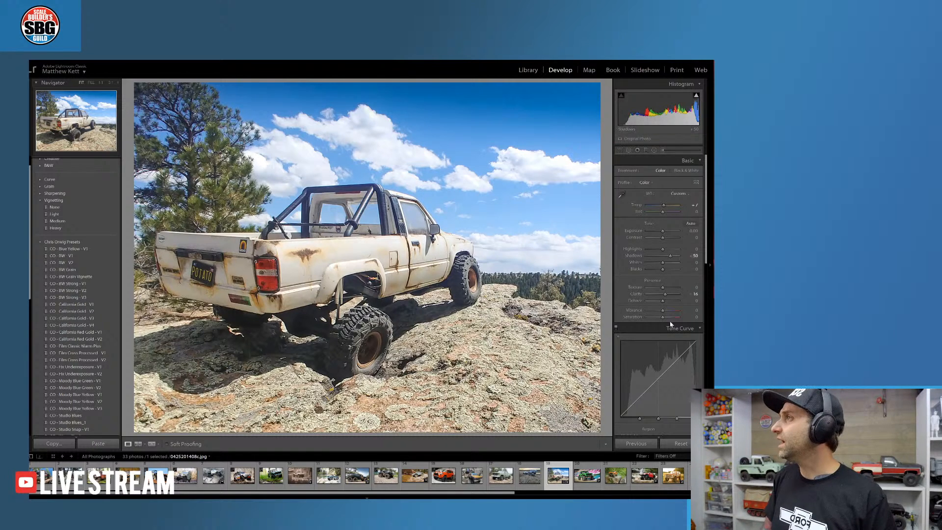
# Increase the HSL Saturation of Orange, set Yellow to 46 and Green to 31, and adjust Blue slightly
pyautogui.scroll(-1, 708, 258)
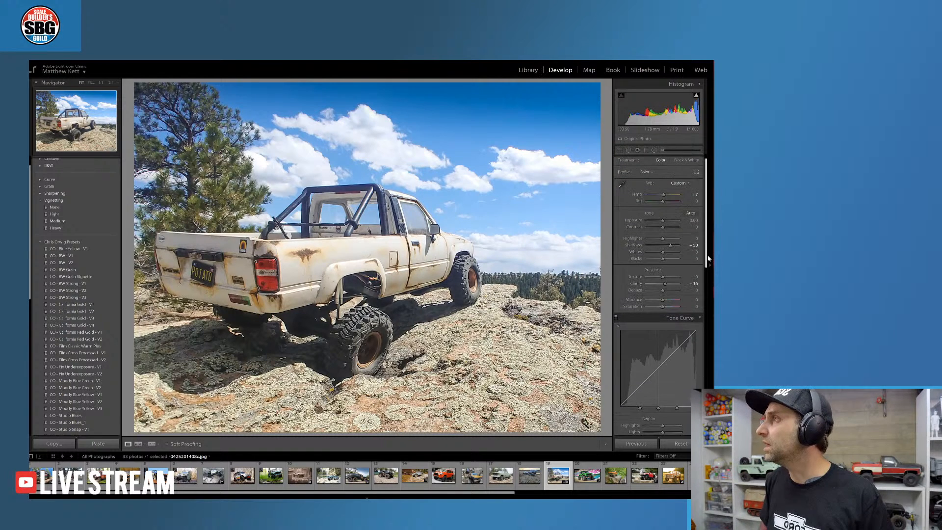
pyautogui.moveTo(708, 256); pyautogui.dragTo(692, 333)
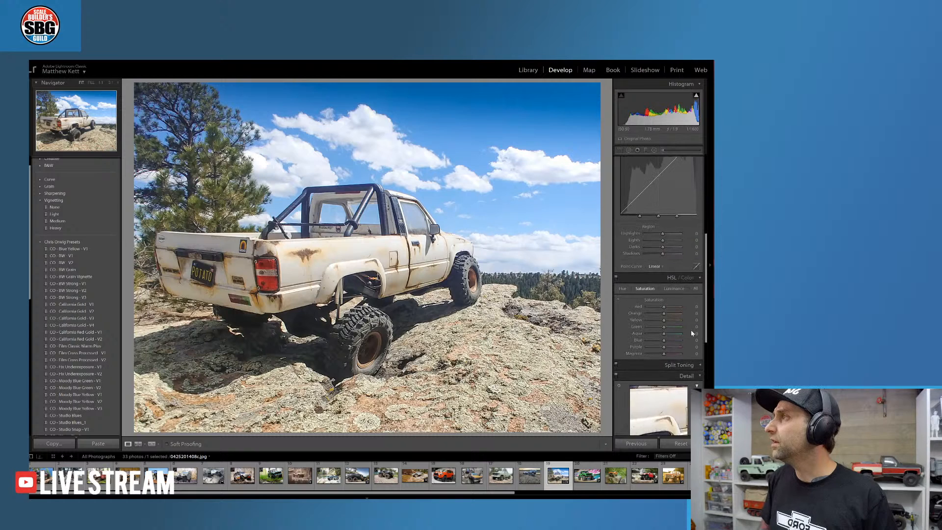
pyautogui.click(622, 289)
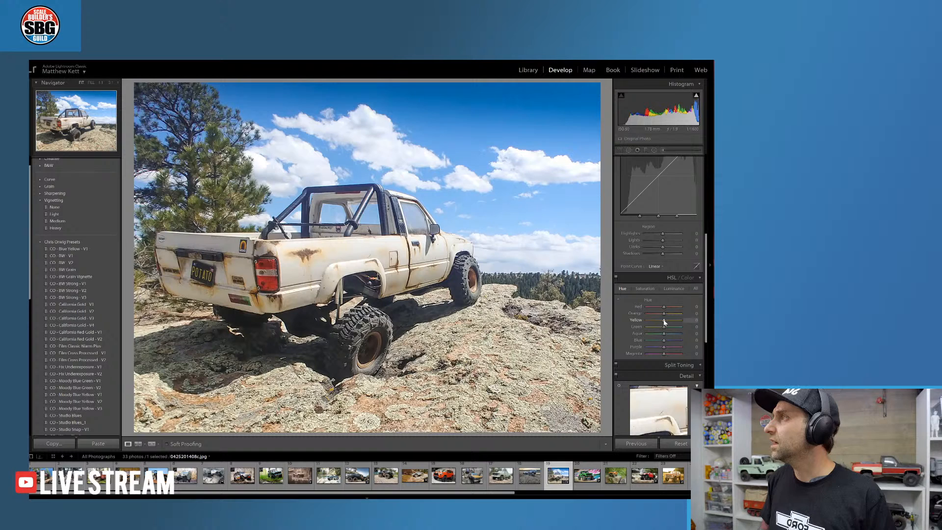
pyautogui.click(644, 289)
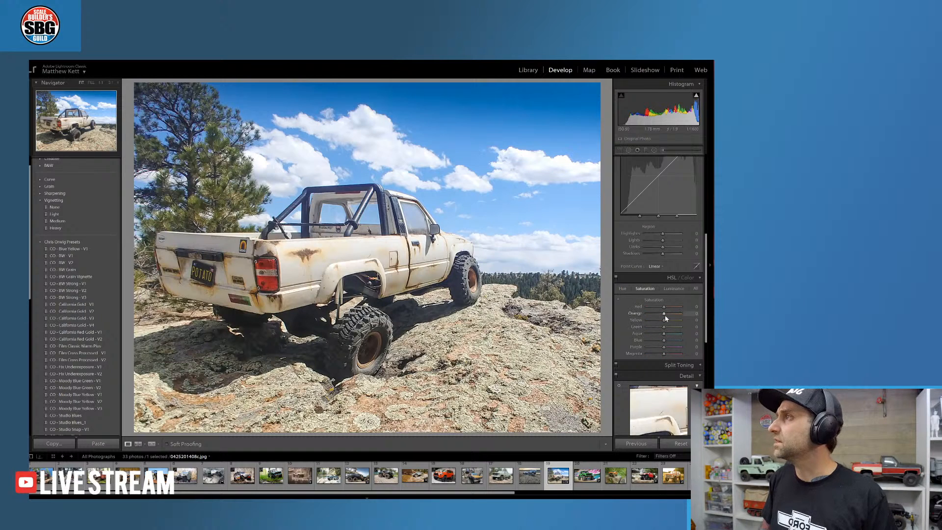
pyautogui.moveTo(664, 320); pyautogui.dragTo(674, 322)
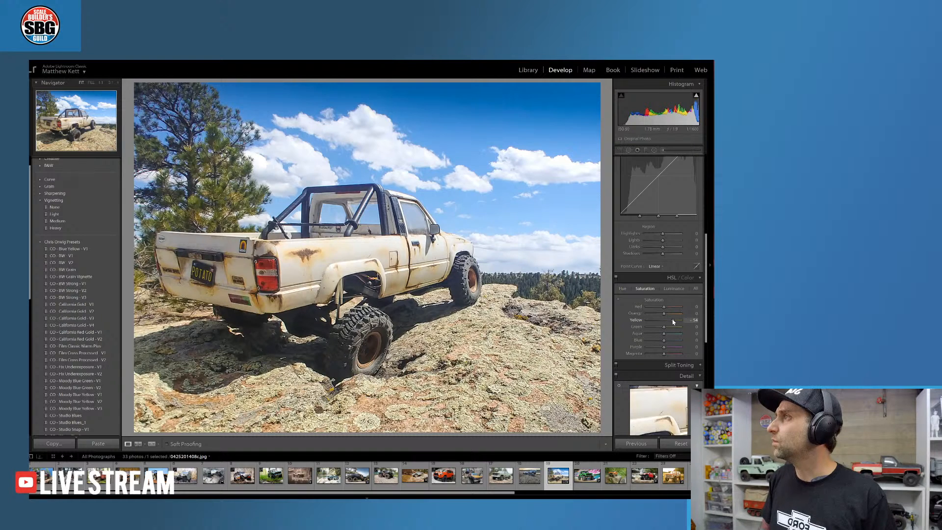
pyautogui.moveTo(664, 313); pyautogui.dragTo(672, 317)
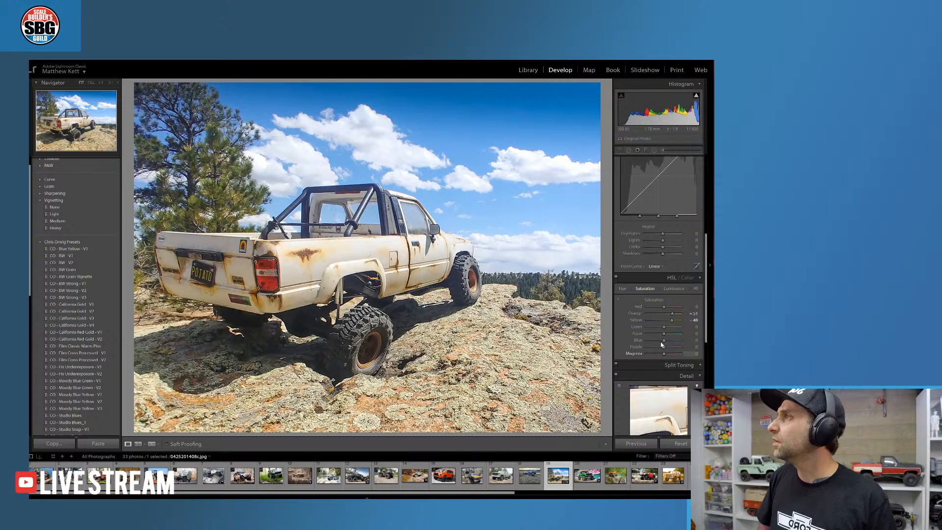
pyautogui.moveTo(663, 340); pyautogui.dragTo(663, 340)
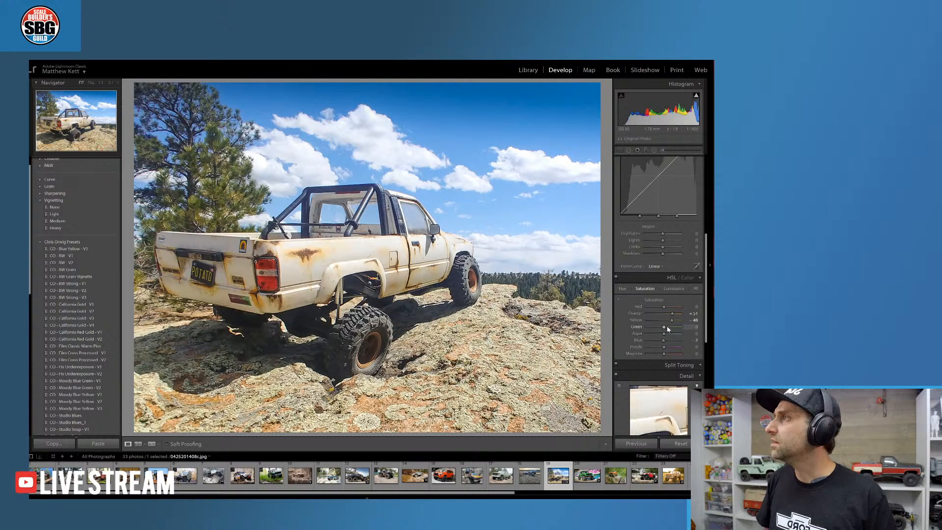
pyautogui.moveTo(663, 329); pyautogui.dragTo(670, 330)
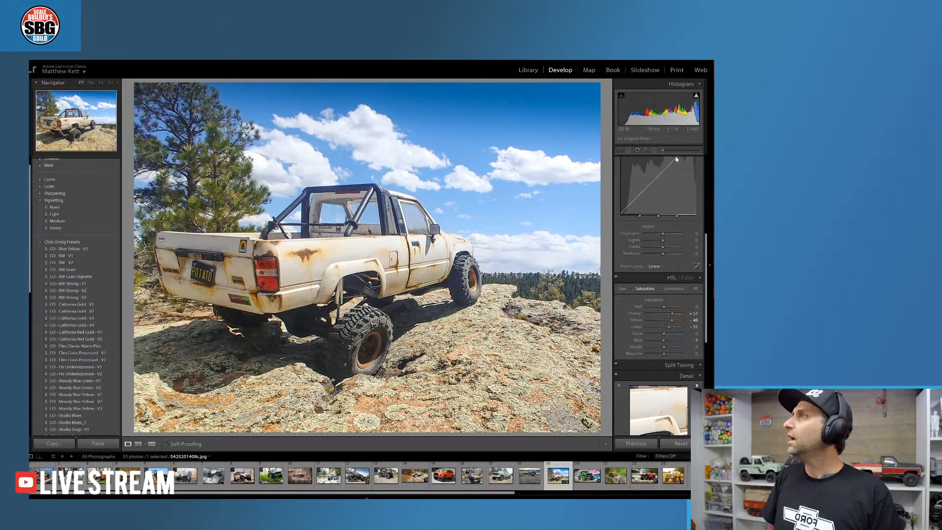
# Draw a radial filter around the truck, invert it to affect the inside, and set its Exposure to -0.40
pyautogui.click(654, 150)
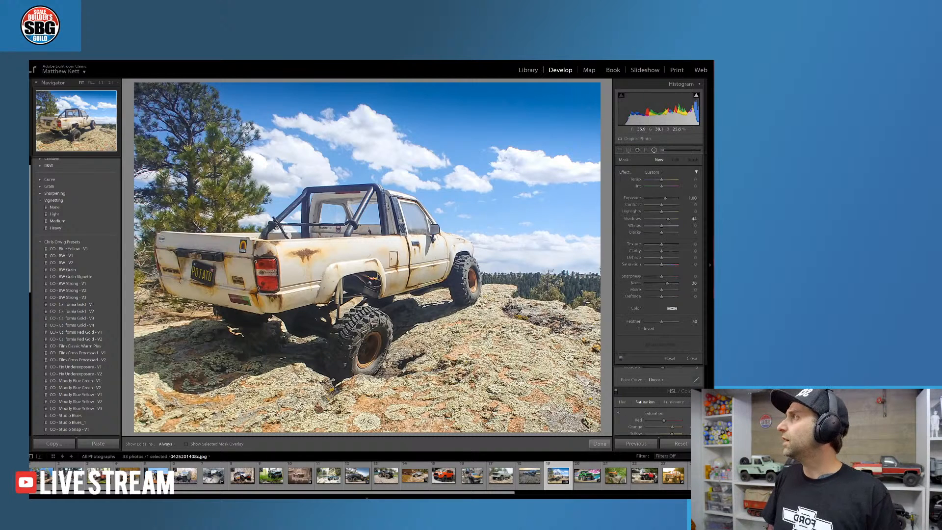
pyautogui.moveTo(205, 223); pyautogui.dragTo(231, 259)
pyautogui.moveTo(272, 234); pyautogui.dragTo(321, 262)
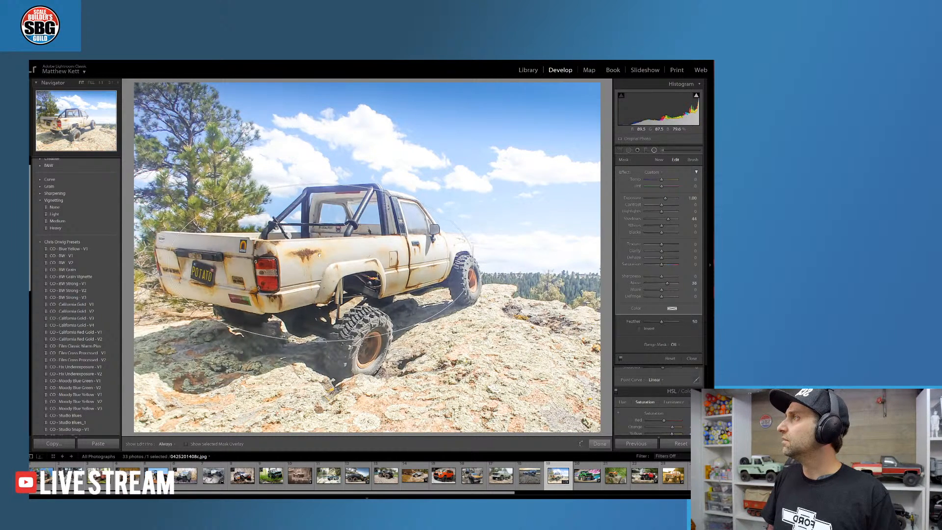
pyautogui.click(638, 329)
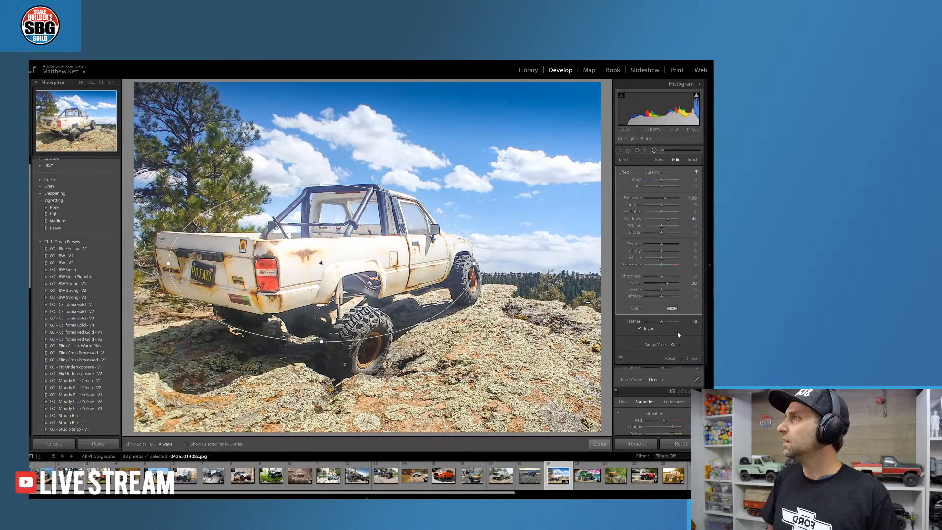
pyautogui.moveTo(667, 198); pyautogui.dragTo(661, 199)
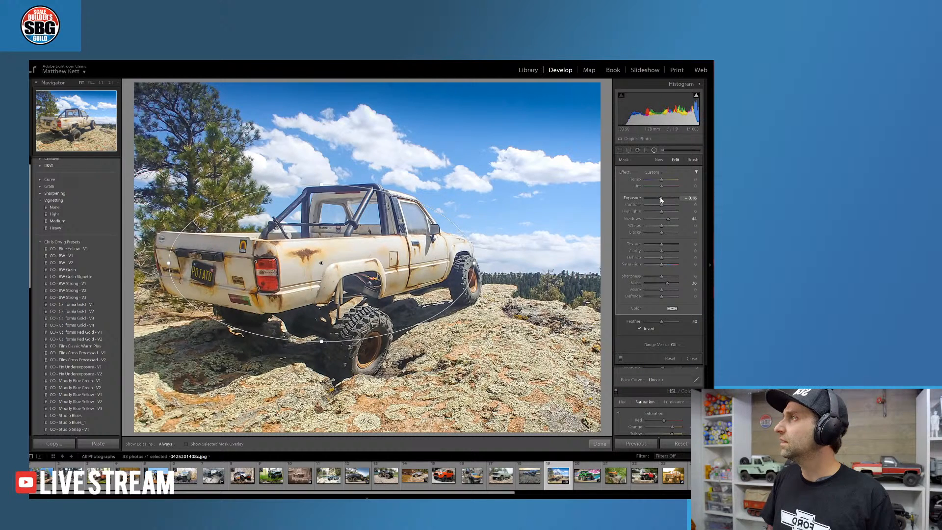
pyautogui.moveTo(660, 200); pyautogui.dragTo(659, 200)
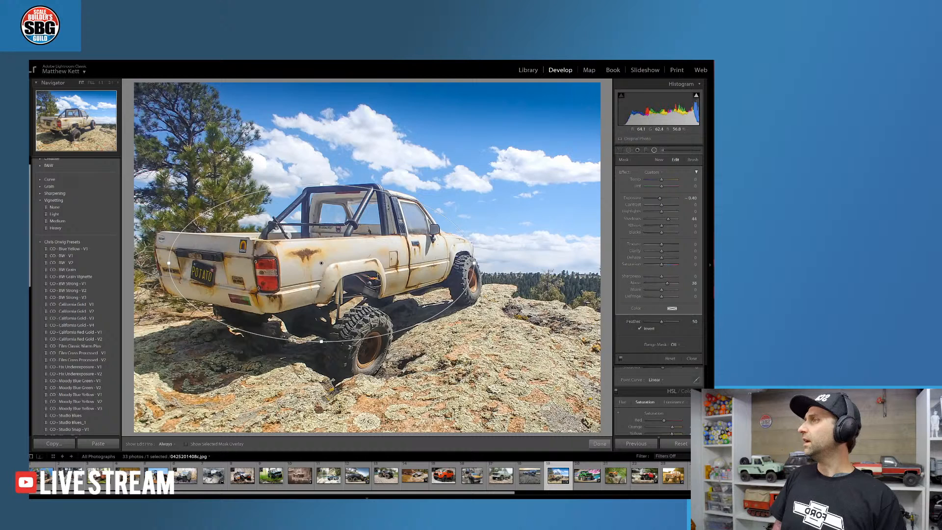
# Finish the radial filter and paint a small detail of the truck with a fine adjustment brush
pyautogui.click(599, 443)
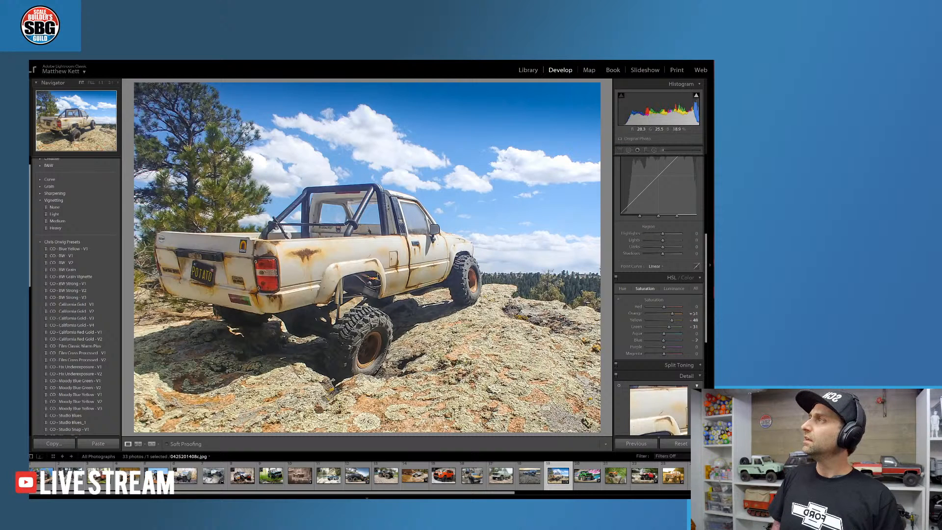
pyautogui.click(376, 291)
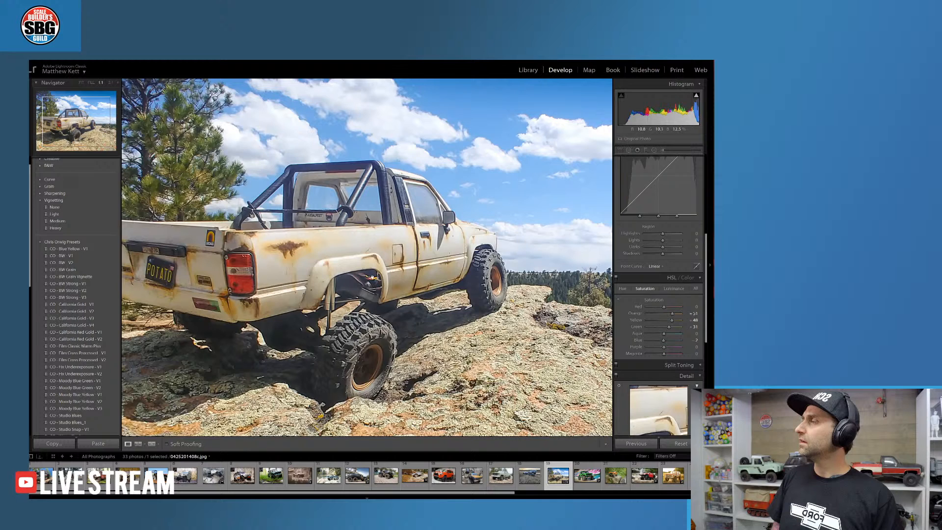
pyautogui.click(662, 150)
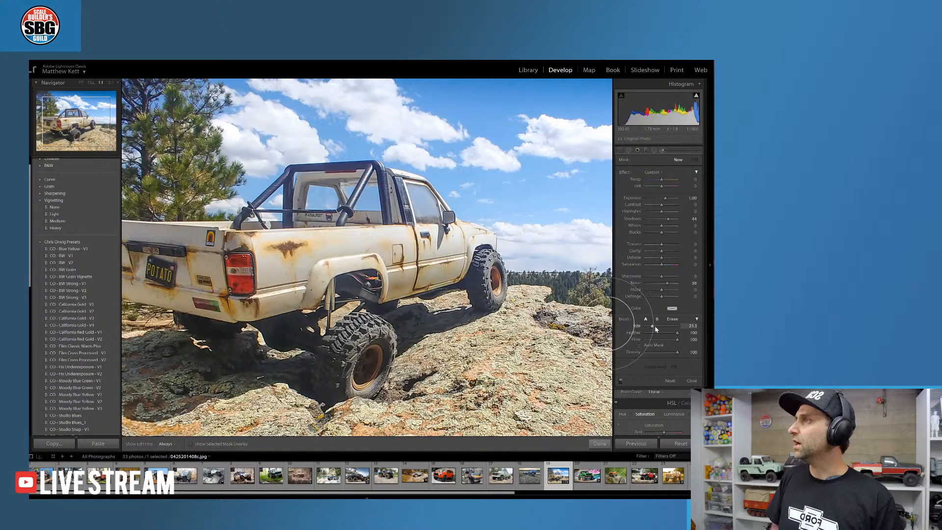
pyautogui.moveTo(652, 327); pyautogui.dragTo(646, 327)
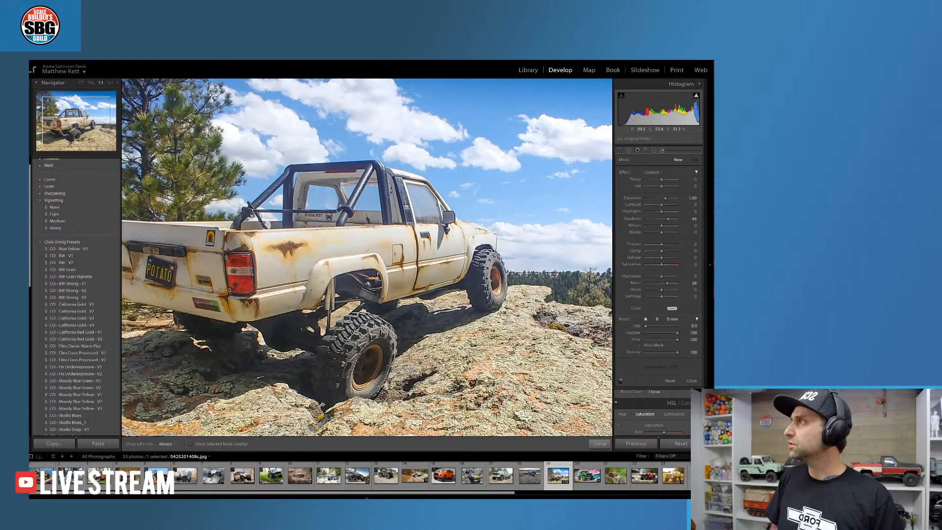
pyautogui.press('h')
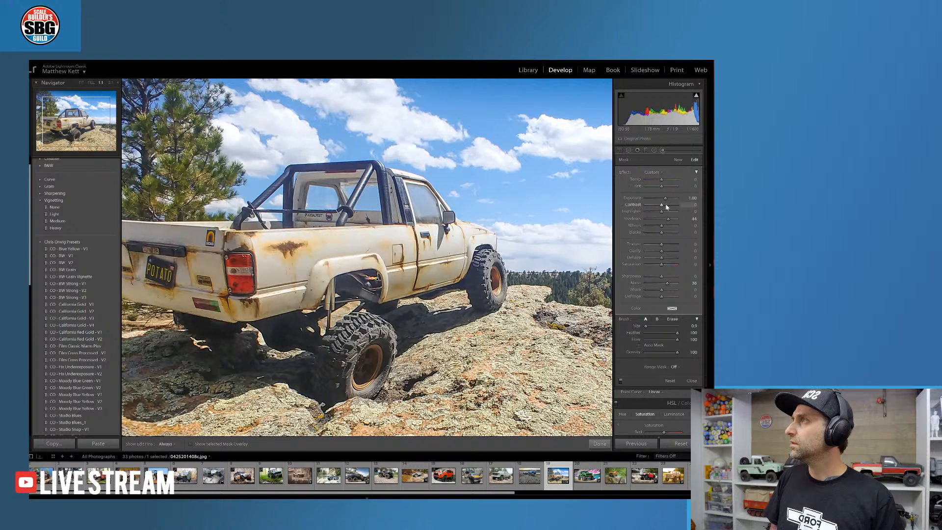
# Set the fine brush adjustment's Exposure to -1.15 and Saturation to -100, adjust Contrast, and darken its Shadows and Blacks
pyautogui.moveTo(666, 199); pyautogui.dragTo(655, 199)
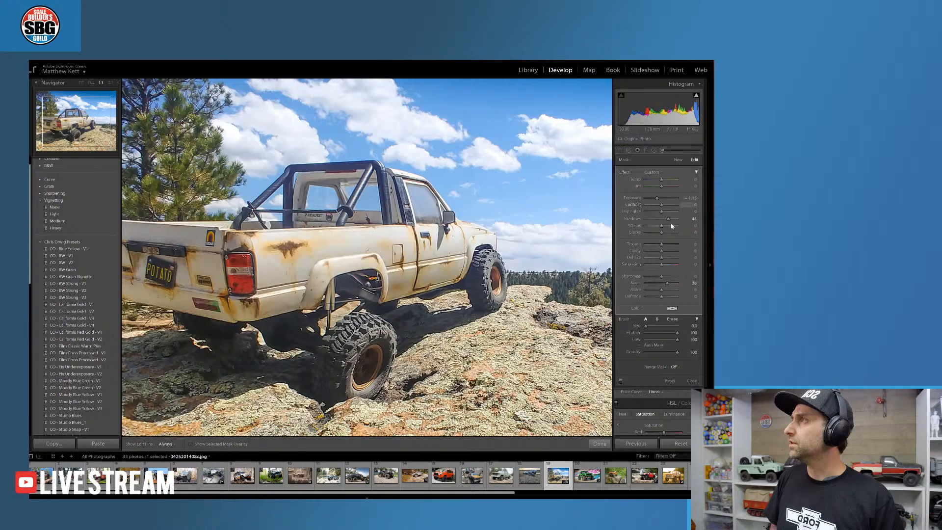
pyautogui.moveTo(661, 266); pyautogui.dragTo(643, 264)
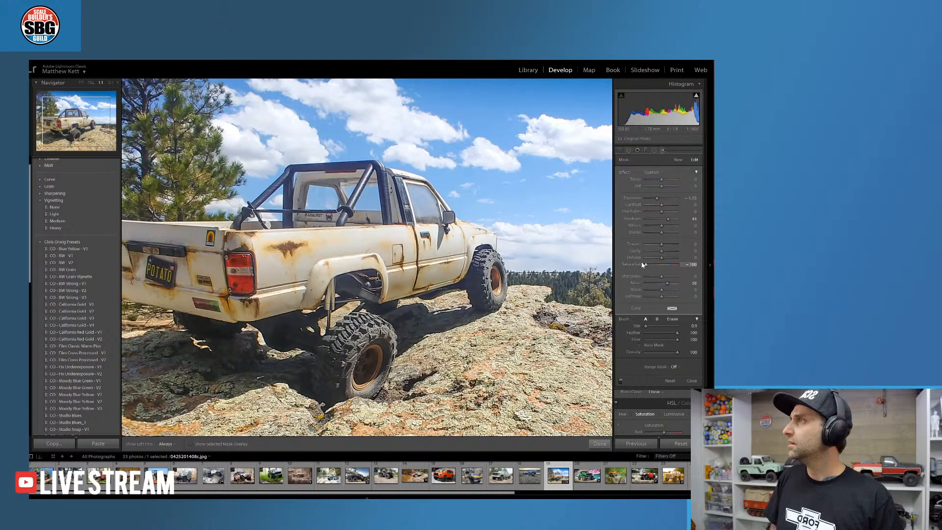
pyautogui.moveTo(661, 205); pyautogui.dragTo(657, 233)
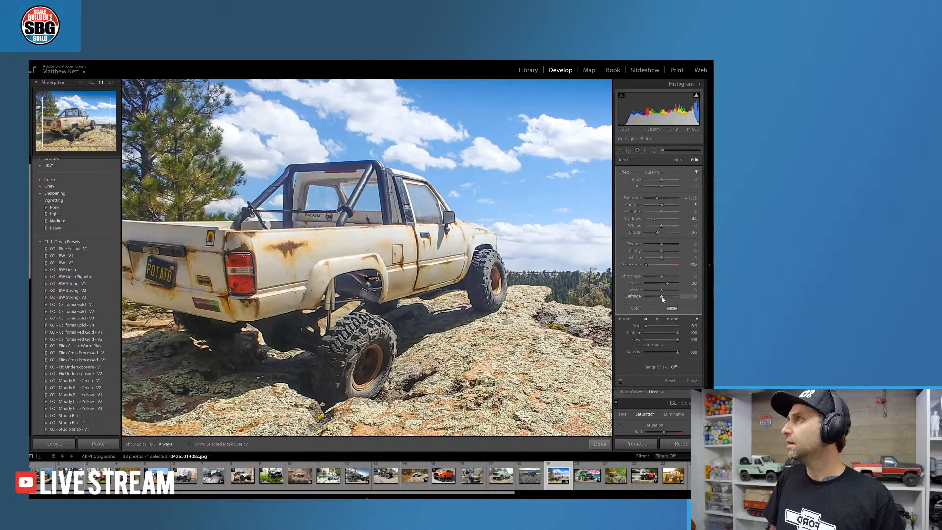
pyautogui.click(599, 443)
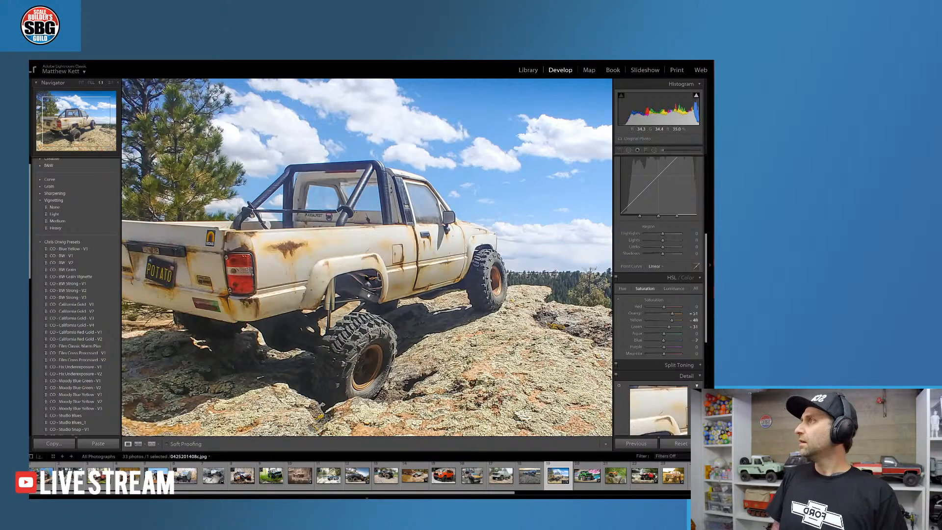
pyautogui.click(546, 414)
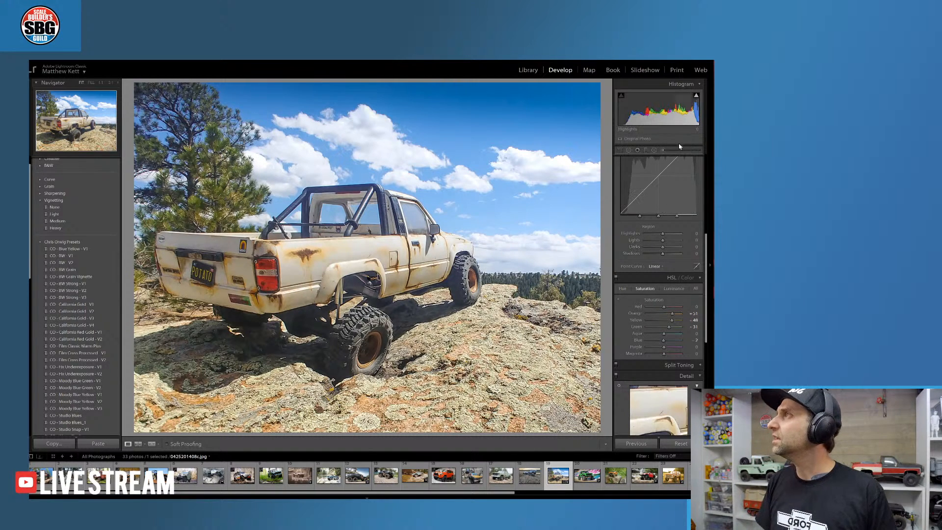
# Draw a small radial filter over the rear wheel's rim, invert it, set Exposure to 0.16 and reduce Shadows
pyautogui.click(654, 149)
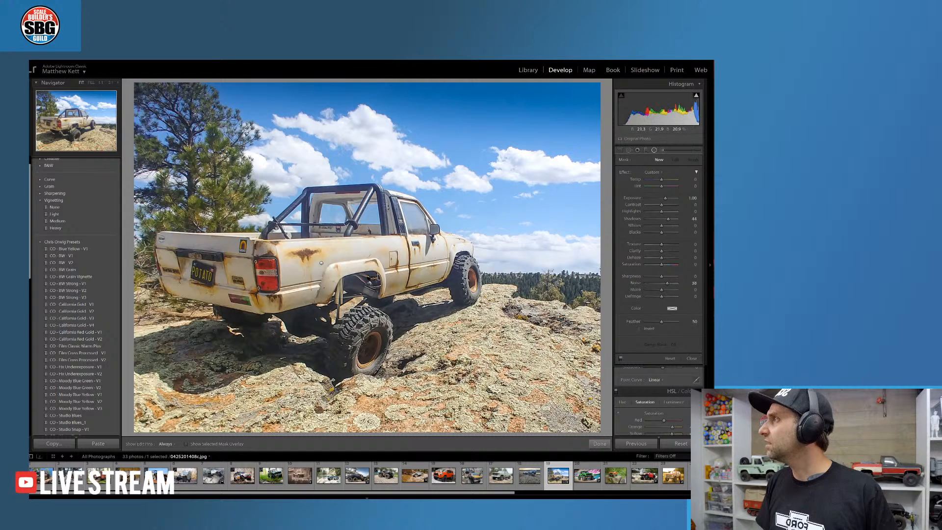
pyautogui.moveTo(362, 339)
pyautogui.mouseDown()
pyautogui.moveTo(375, 360)
pyautogui.moveTo(363, 344)
pyautogui.moveTo(362, 367)
pyautogui.moveTo(380, 352)
pyautogui.mouseUp()
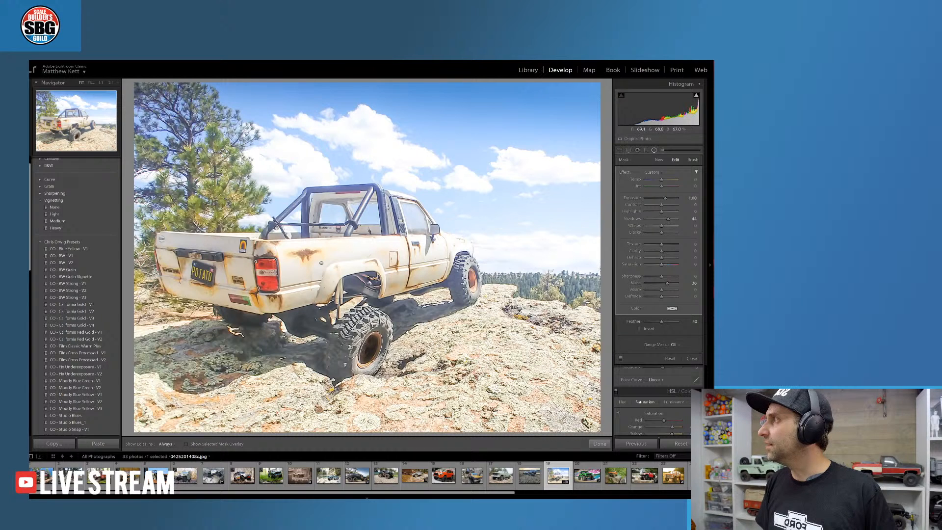
pyautogui.moveTo(367, 357); pyautogui.dragTo(365, 359)
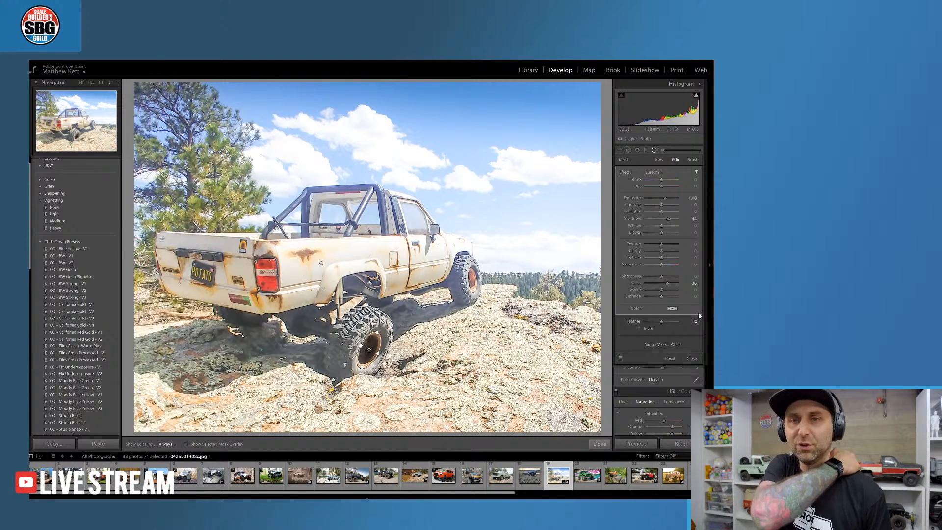
pyautogui.click(639, 329)
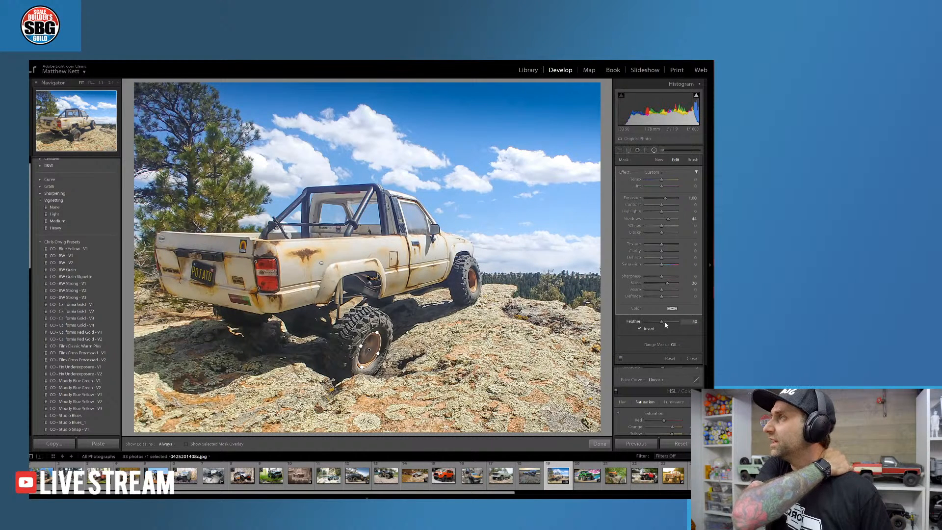
pyautogui.moveTo(665, 199); pyautogui.dragTo(664, 200)
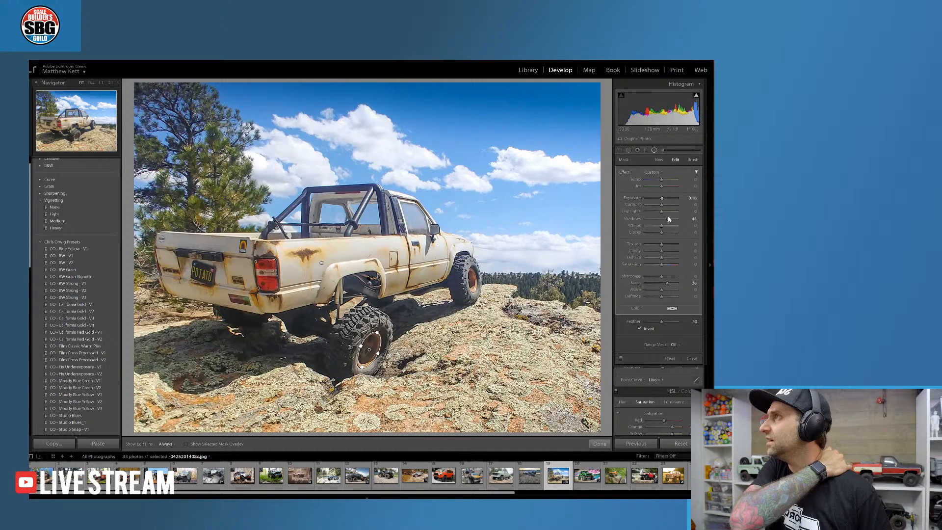
pyautogui.moveTo(669, 219); pyautogui.dragTo(661, 221)
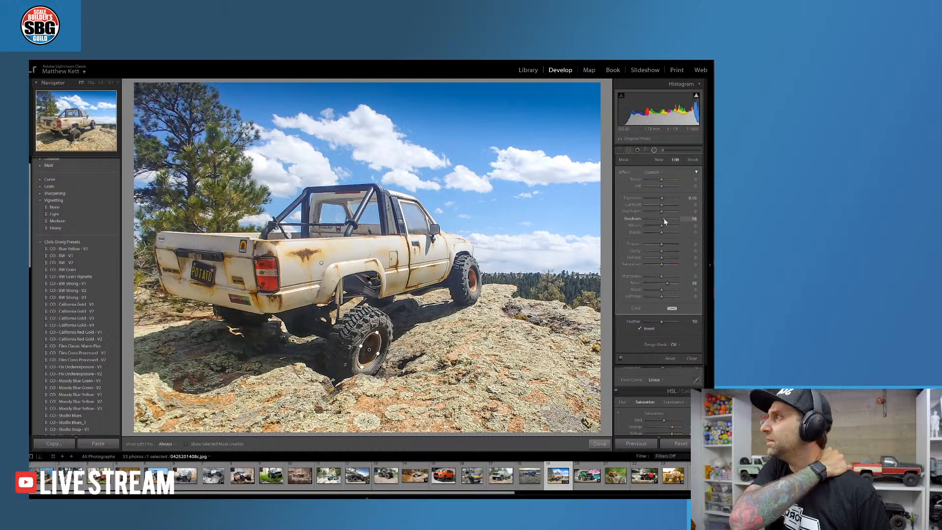
pyautogui.click(600, 443)
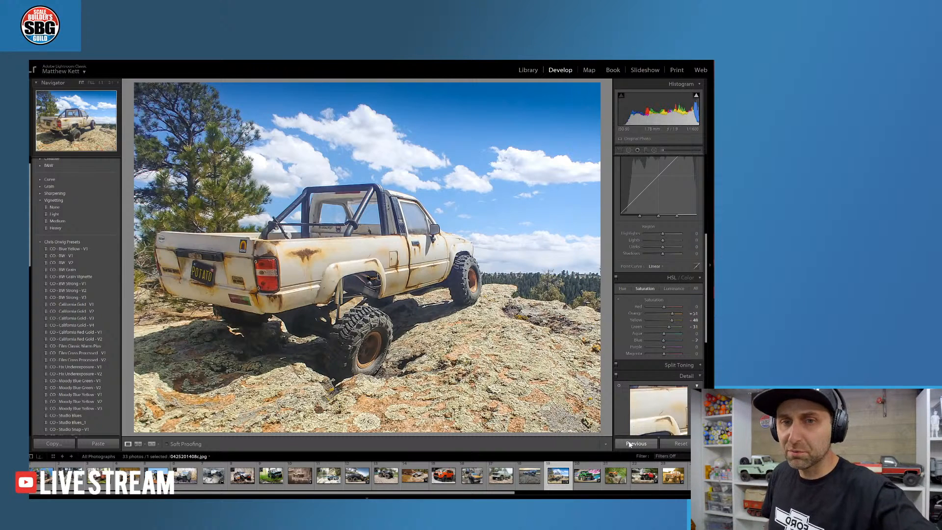
# Reset the truck photo to compare it with the original, and undo the reset
pyautogui.click(679, 443)
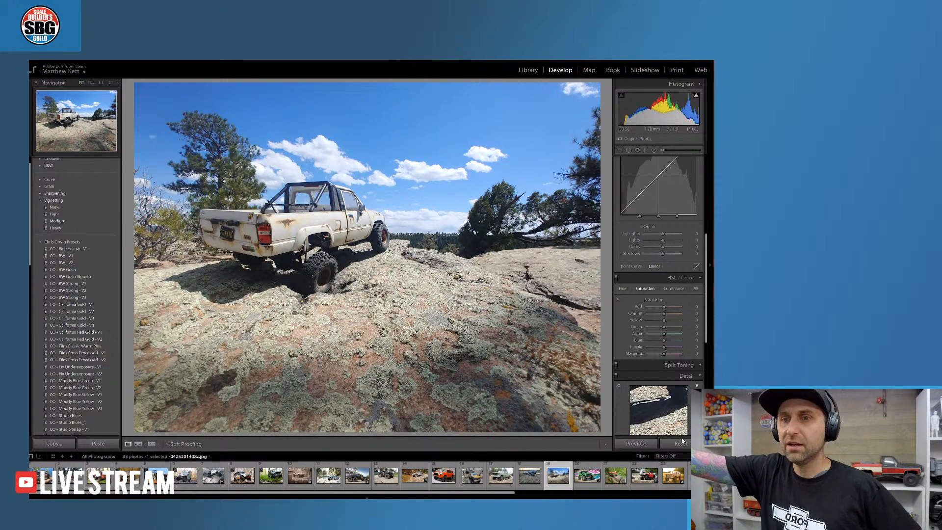
pyautogui.hotkey('ctrl', 'z')
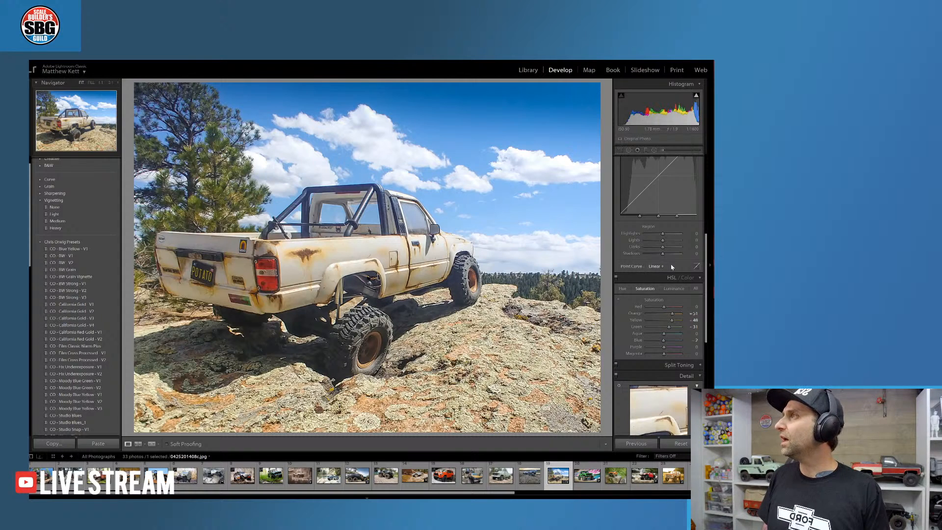
# Darken the area beneath the truck's body above the rear tire using an adjustment brush with Size 7.6, Feather 60 and Exposure -0.71
pyautogui.click(653, 150)
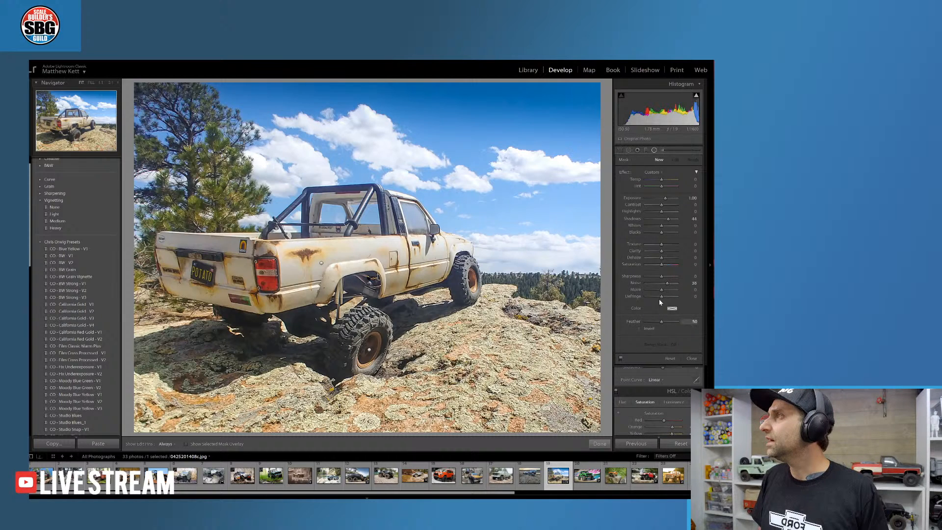
pyautogui.click(662, 150)
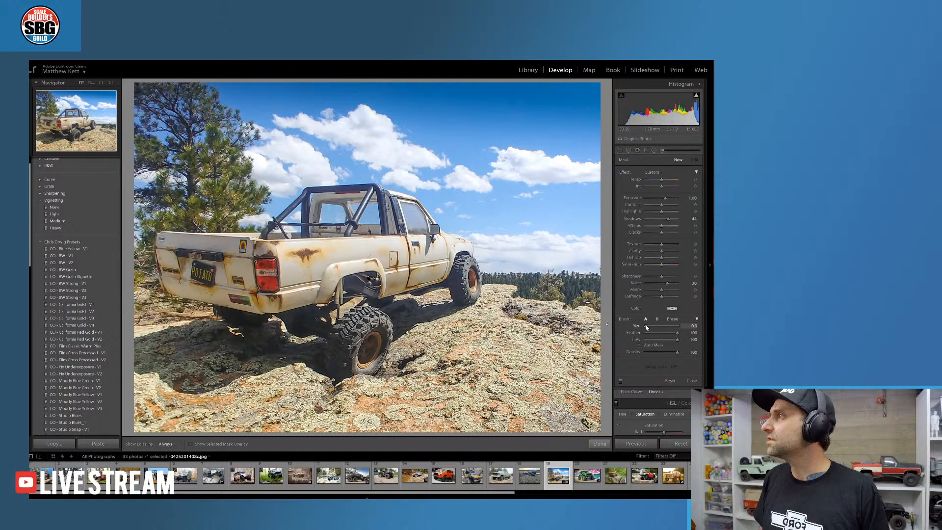
pyautogui.moveTo(646, 327); pyautogui.dragTo(648, 327)
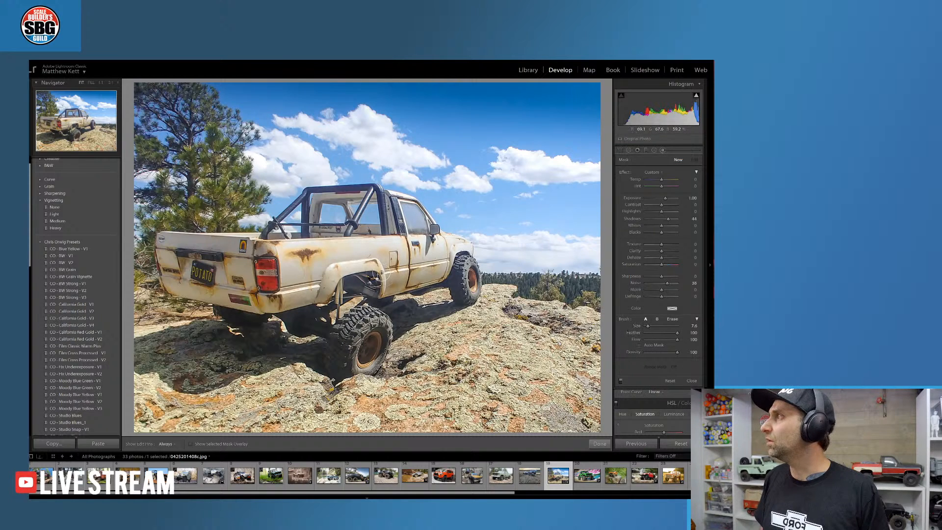
pyautogui.moveTo(363, 291)
pyautogui.mouseDown()
pyautogui.moveTo(370, 283)
pyautogui.moveTo(360, 283)
pyautogui.moveTo(377, 297)
pyautogui.mouseUp()
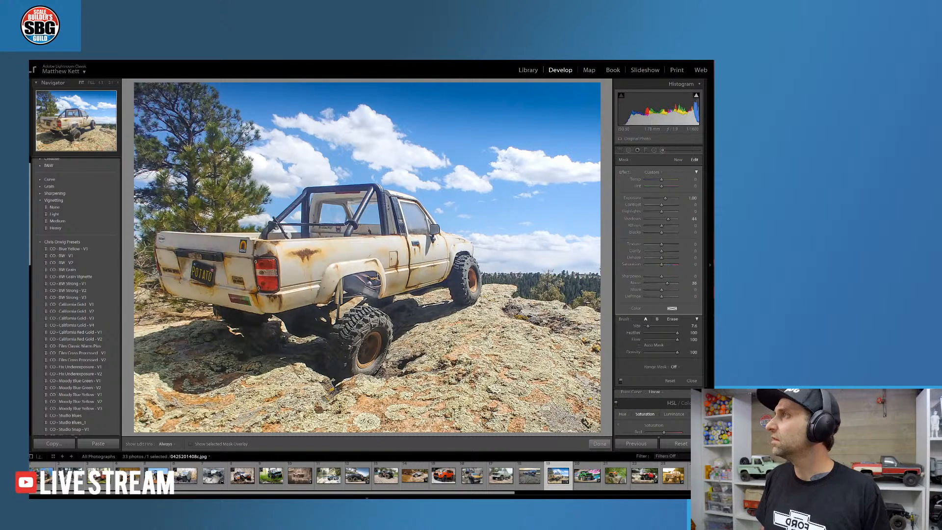
pyautogui.moveTo(666, 198); pyautogui.dragTo(654, 201)
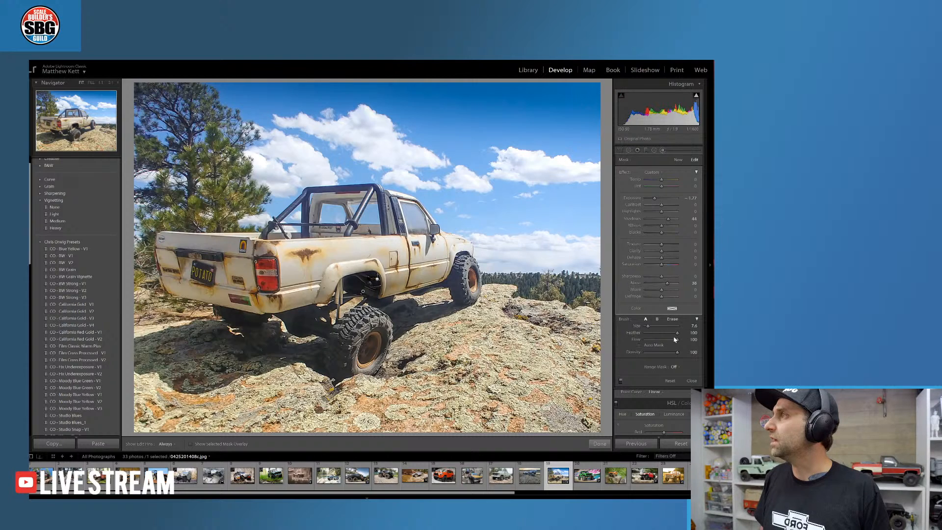
pyautogui.moveTo(677, 333)
pyautogui.mouseDown()
pyautogui.moveTo(653, 334)
pyautogui.moveTo(666, 336)
pyautogui.mouseUp()
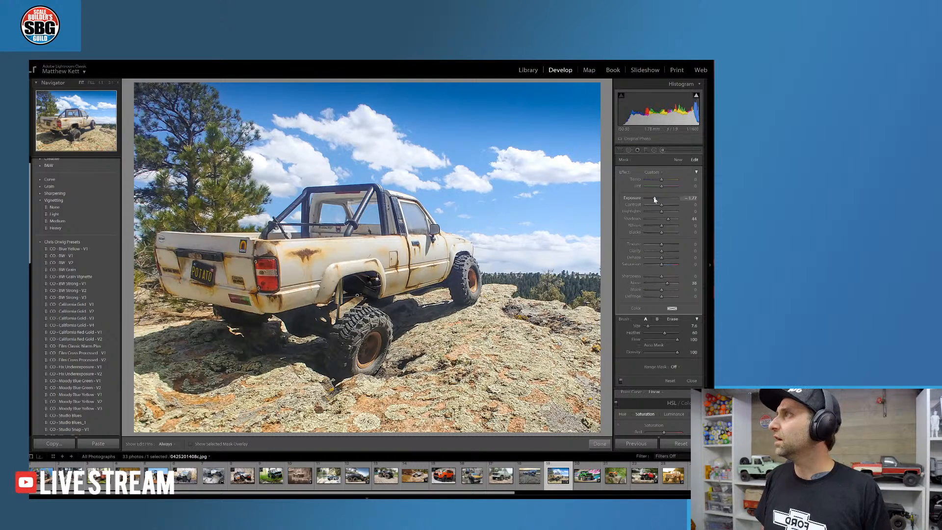
pyautogui.moveTo(654, 198); pyautogui.dragTo(658, 199)
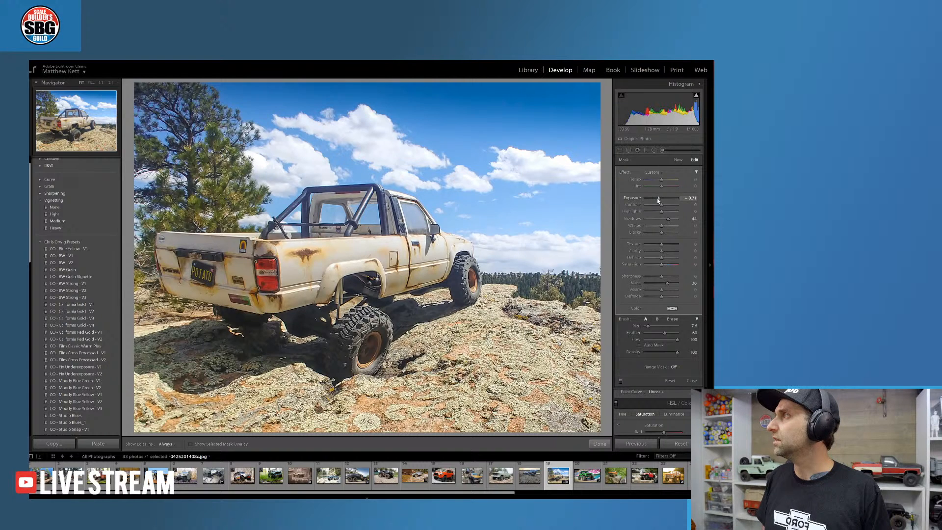
pyautogui.click(599, 443)
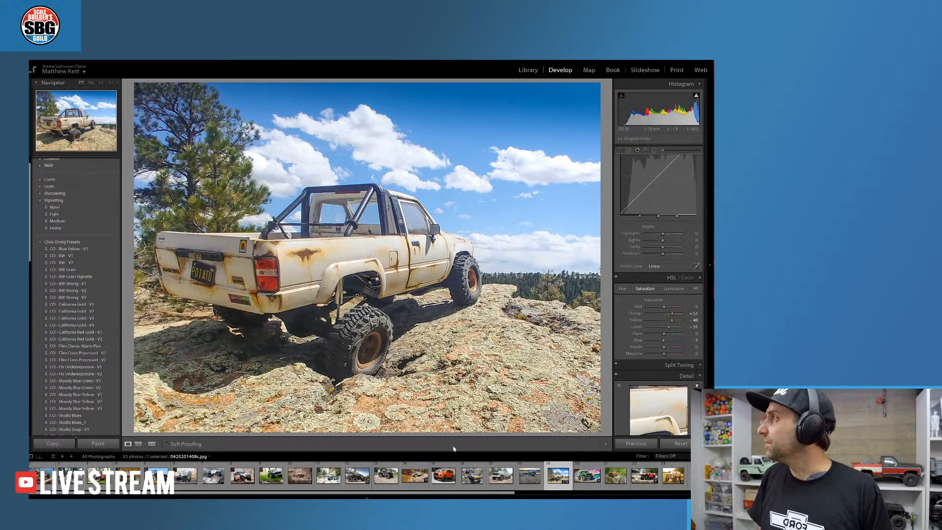
# Compare the edited truck photo with its unedited version once more by resetting it and restoring the edits
pyautogui.click(686, 445)
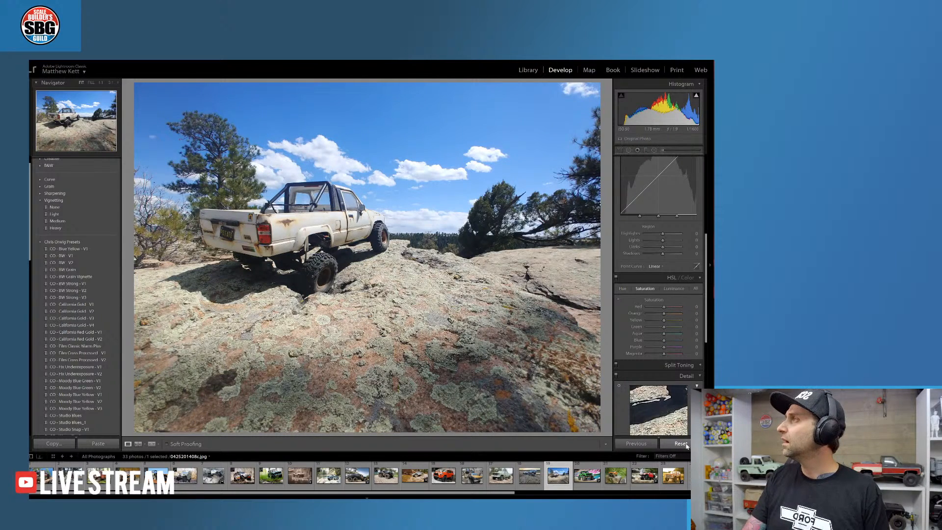
pyautogui.hotkey('ctrl', 'z')
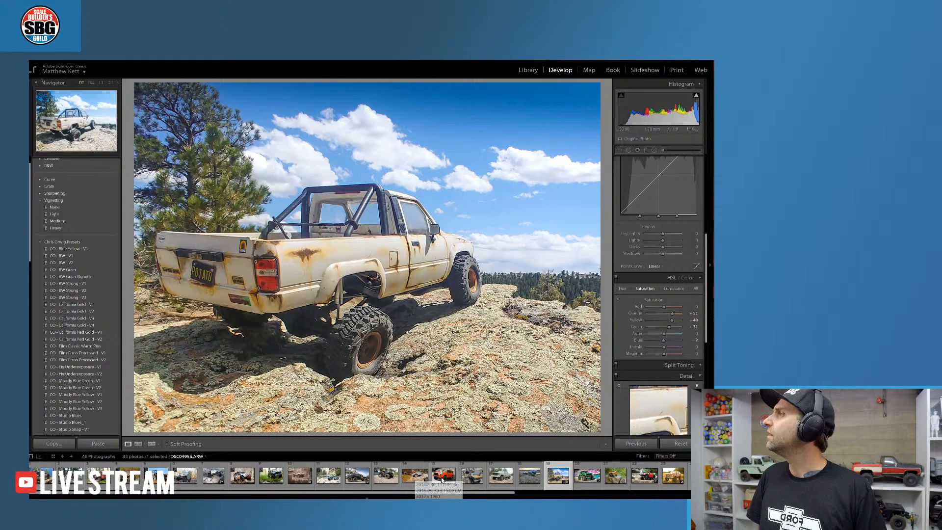
# Open IMG_20190707_110849.jpg and crop it slightly tighter around the yellow truck, keeping the original aspect ratio
pyautogui.click(473, 478)
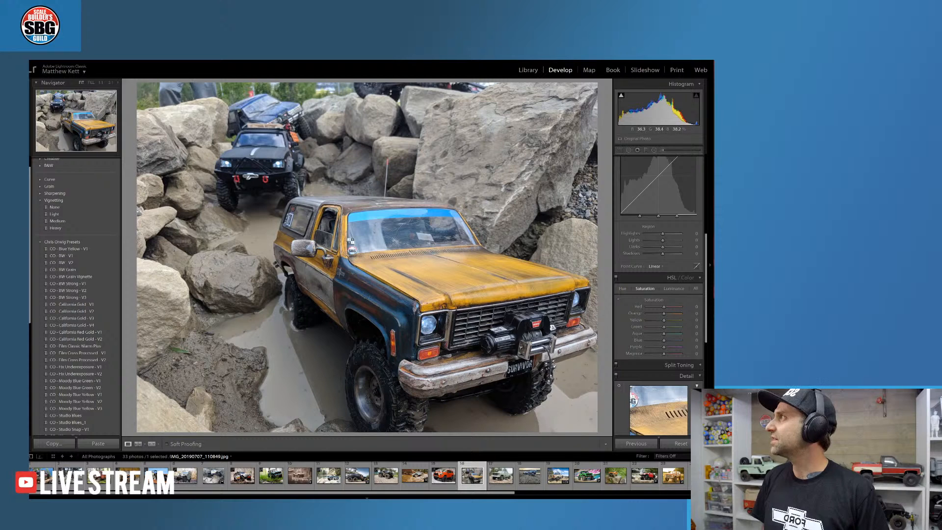
pyautogui.click(620, 149)
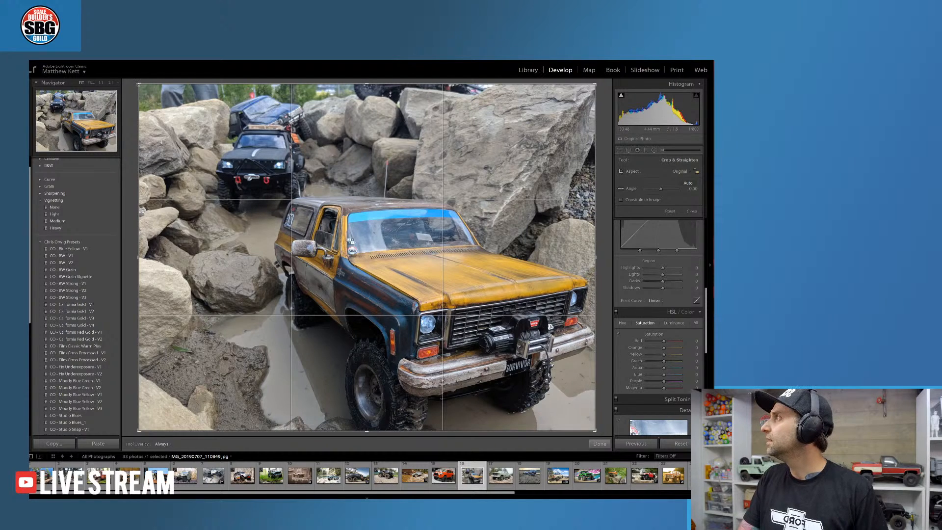
pyautogui.moveTo(138, 84); pyautogui.dragTo(155, 96)
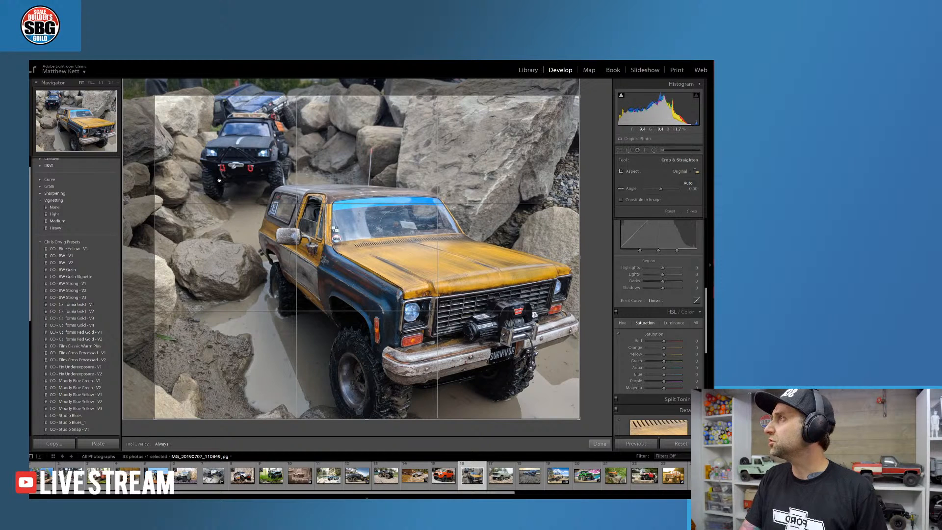
pyautogui.press('Return')
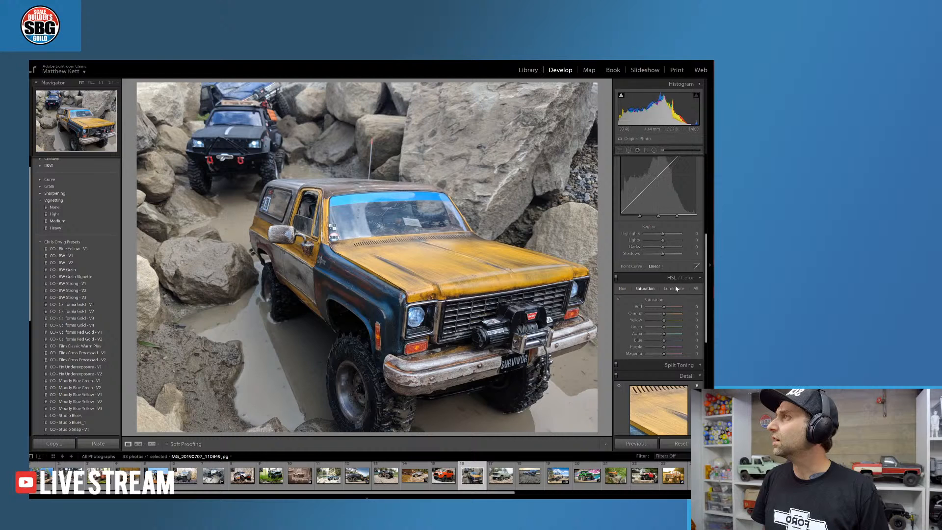
# Cool the truck photo's white balance by lowering Temp to about -36
pyautogui.scroll(-4, 685, 287)
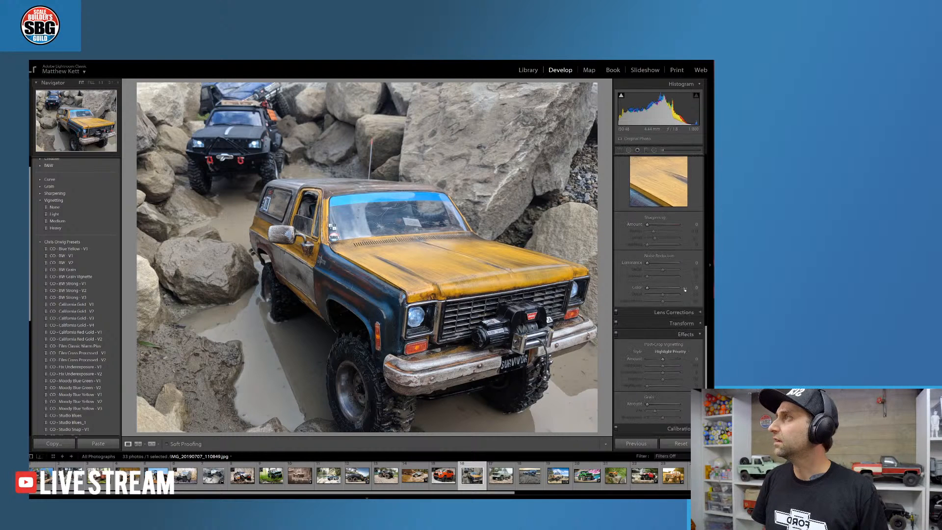
pyautogui.scroll(5, 685, 287)
pyautogui.scroll(3, 685, 287)
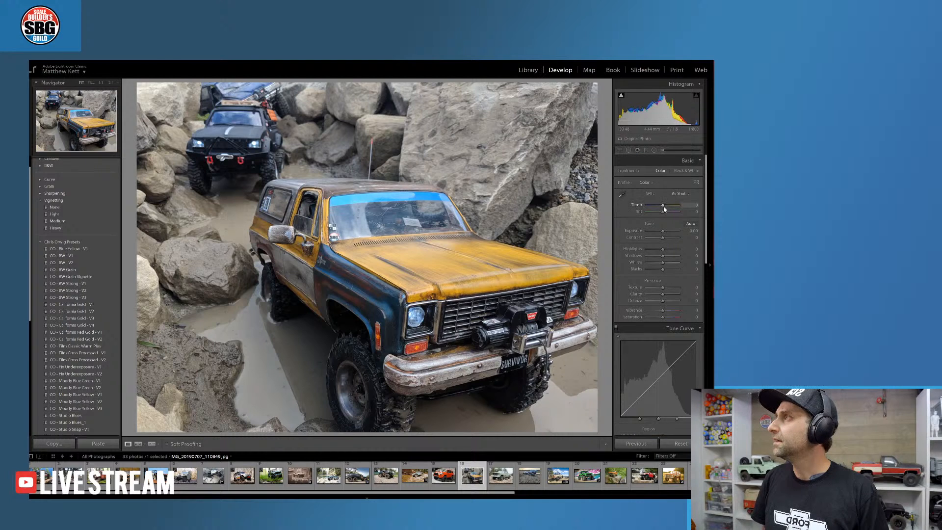
pyautogui.moveTo(662, 207); pyautogui.dragTo(656, 207)
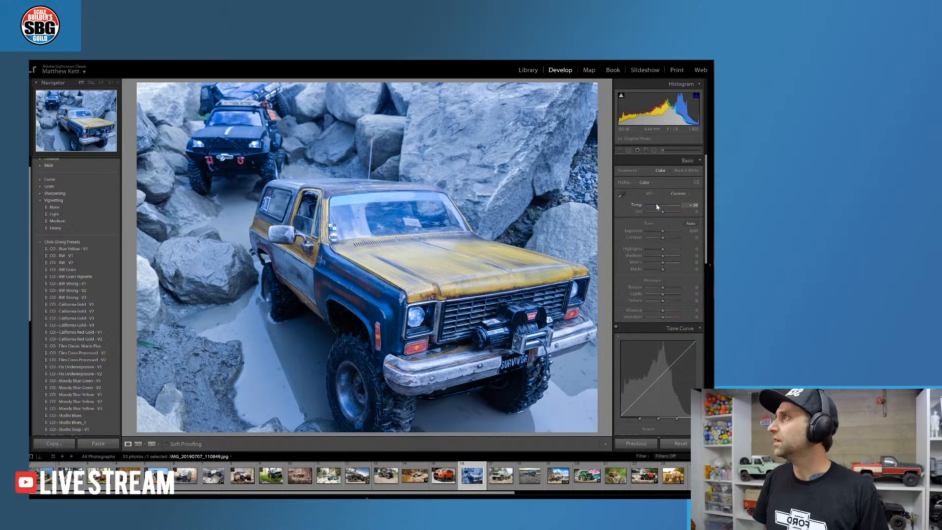
pyautogui.moveTo(657, 207); pyautogui.dragTo(657, 207)
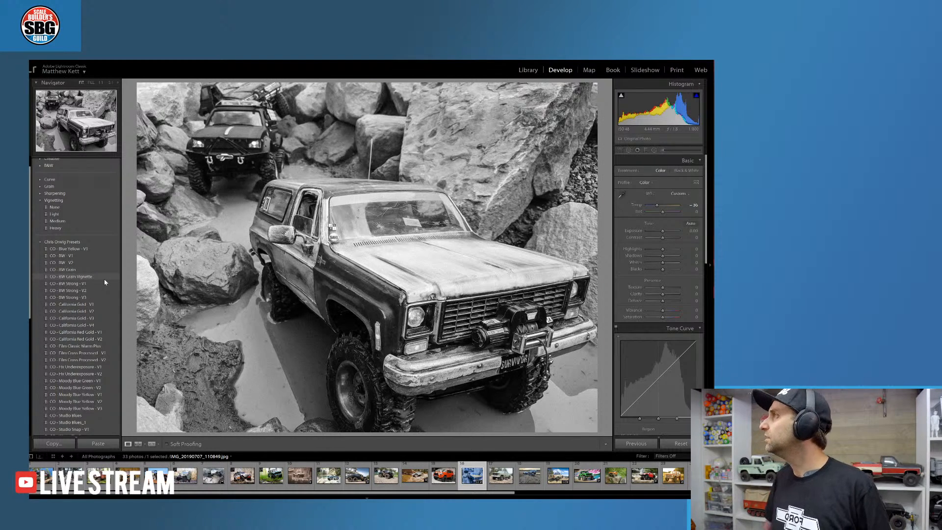
# Compare the strong black-and-white develop presets on the photo and apply CO - BW Strong - V2
pyautogui.click(82, 292)
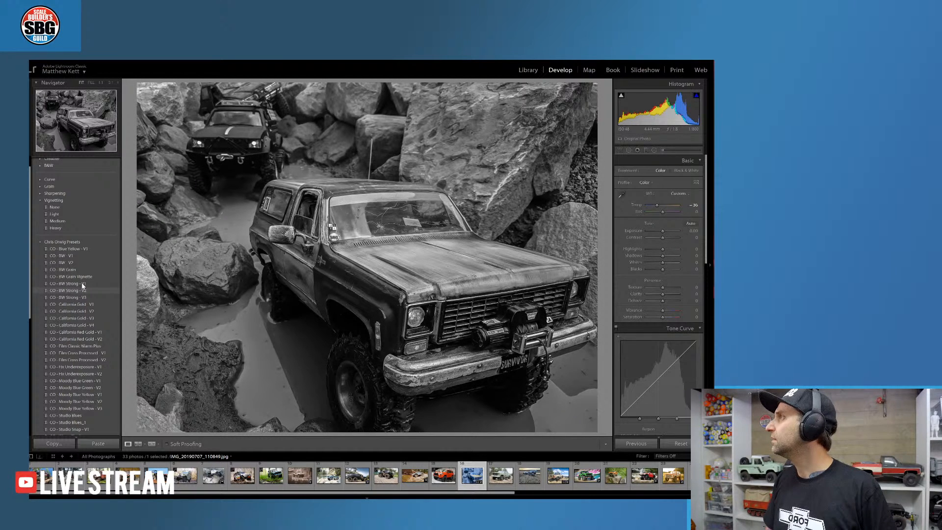
pyautogui.click(83, 276)
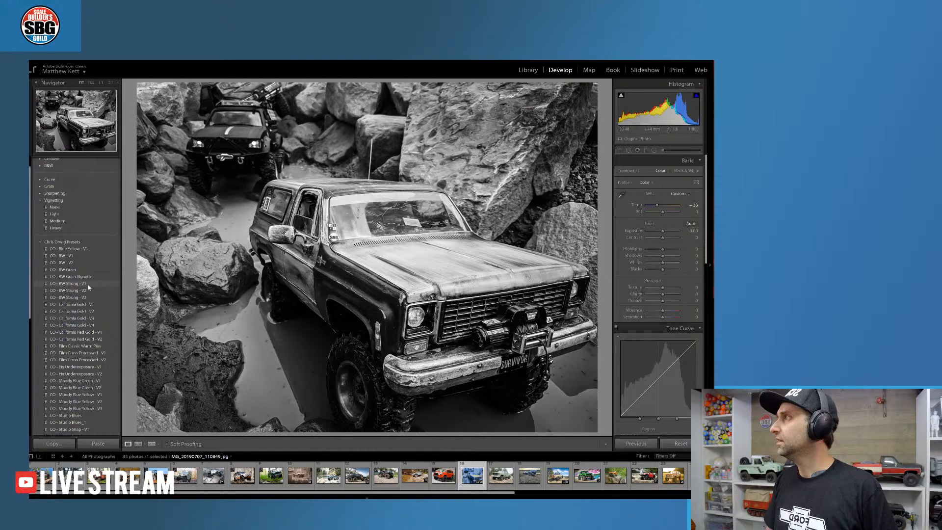
pyautogui.click(88, 284)
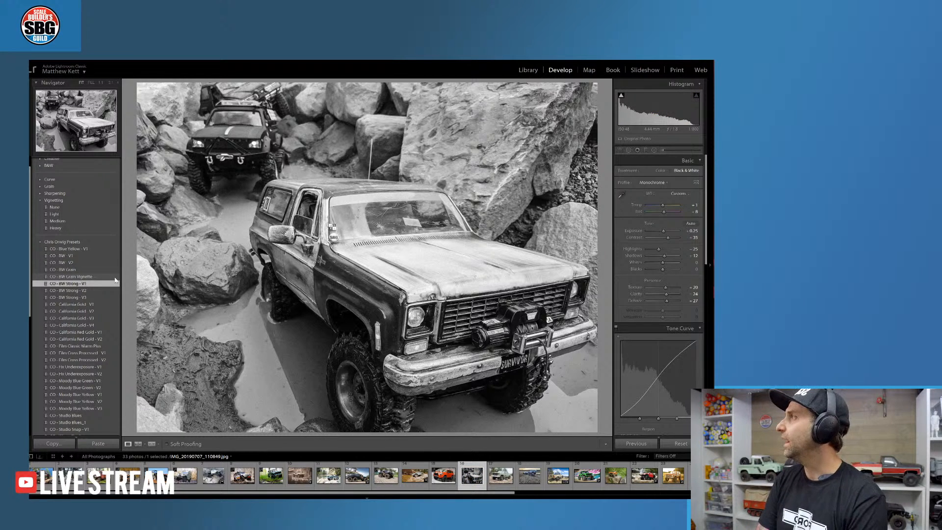
pyautogui.click(83, 290)
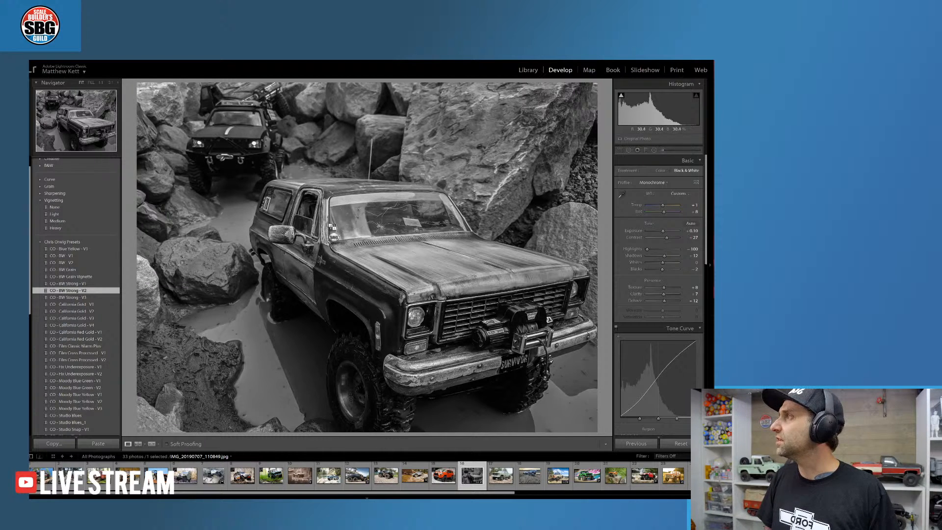
pyautogui.click(350, 240)
pyautogui.click(350, 239)
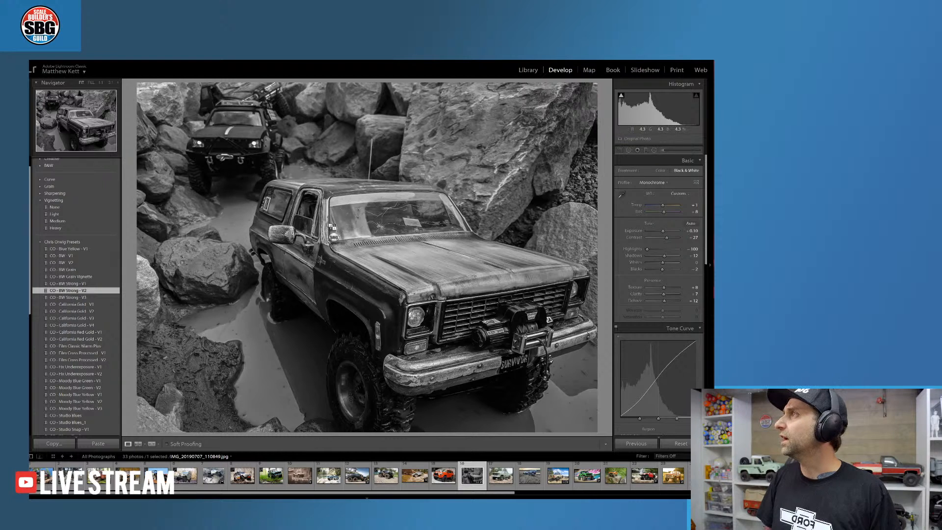
# Brighten the front truck with an inverted radial filter angled to fit its hood and front end, with Exposure 0.34
pyautogui.click(654, 150)
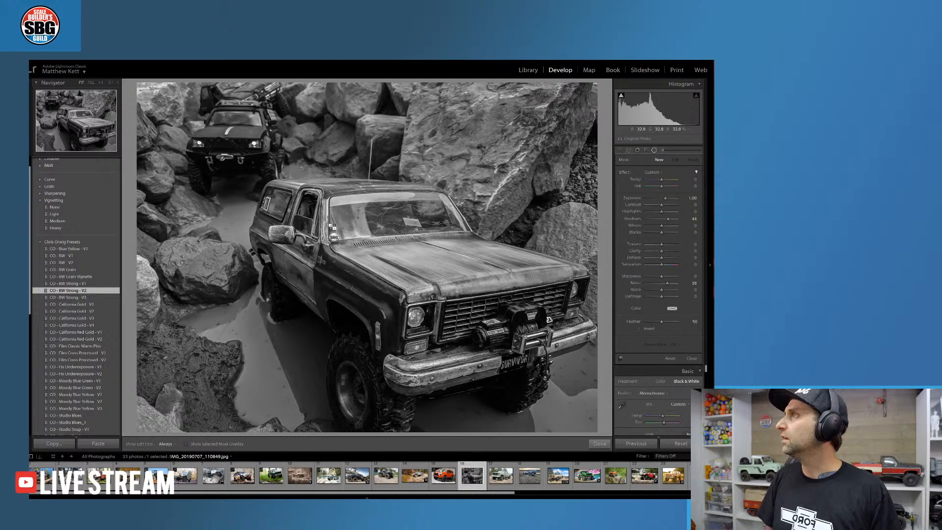
pyautogui.moveTo(286, 203)
pyautogui.mouseDown()
pyautogui.moveTo(418, 269)
pyautogui.moveTo(460, 320)
pyautogui.moveTo(449, 311)
pyautogui.moveTo(456, 306)
pyautogui.mouseUp()
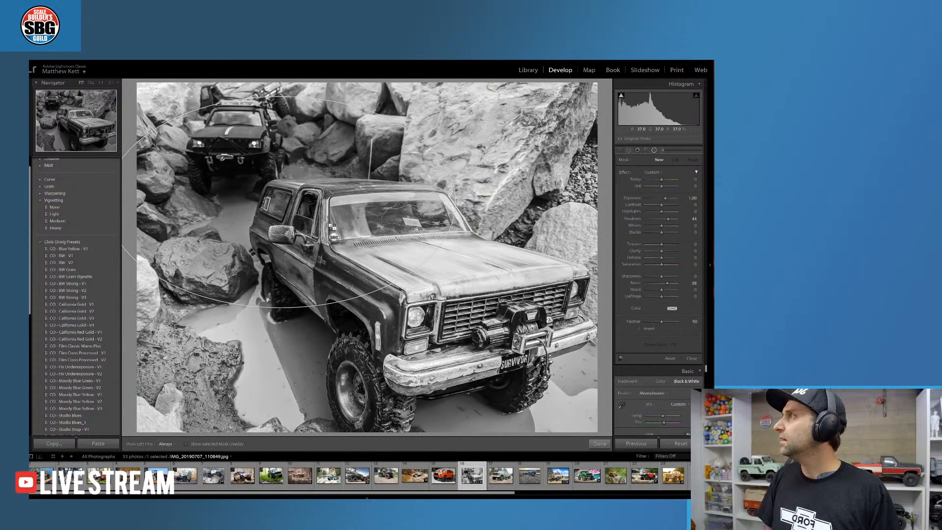
pyautogui.moveTo(283, 202); pyautogui.dragTo(384, 290)
pyautogui.click(640, 328)
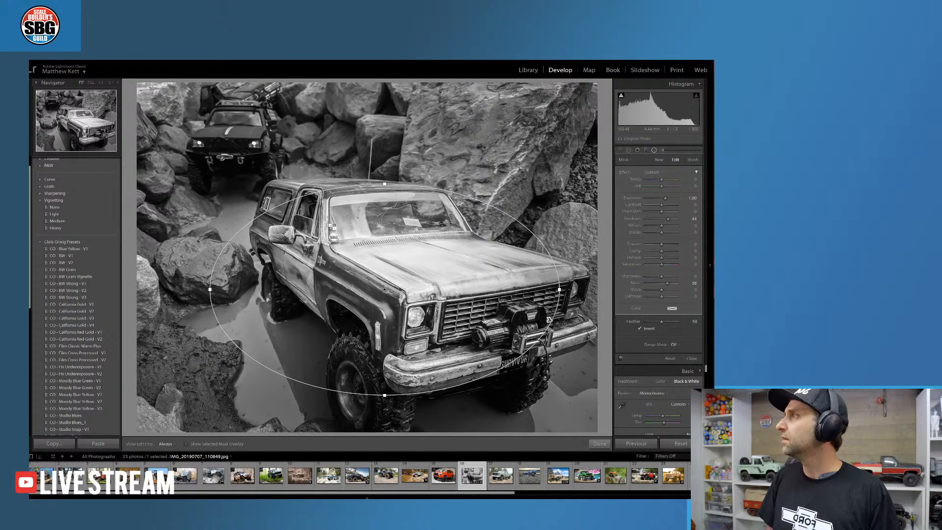
pyautogui.moveTo(551, 324); pyautogui.dragTo(578, 353)
pyautogui.moveTo(481, 284); pyautogui.dragTo(538, 294)
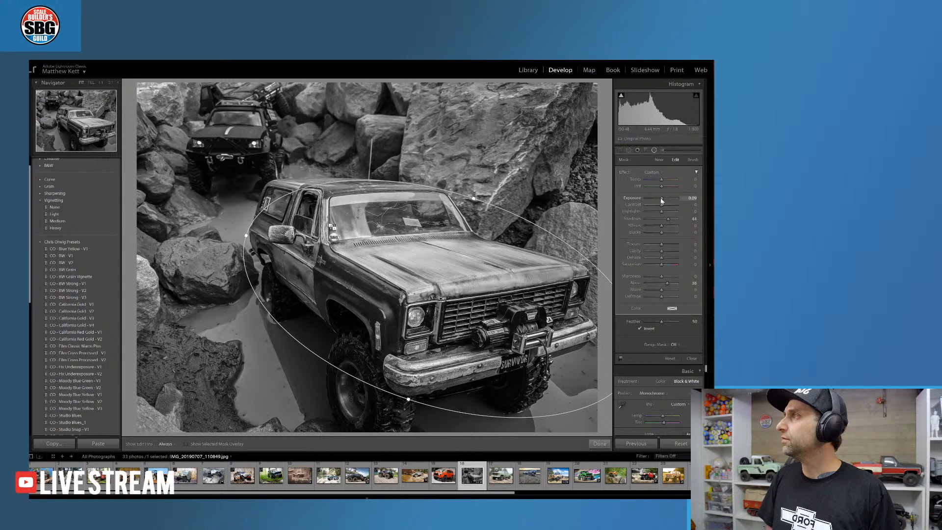
pyautogui.moveTo(662, 200); pyautogui.dragTo(663, 201)
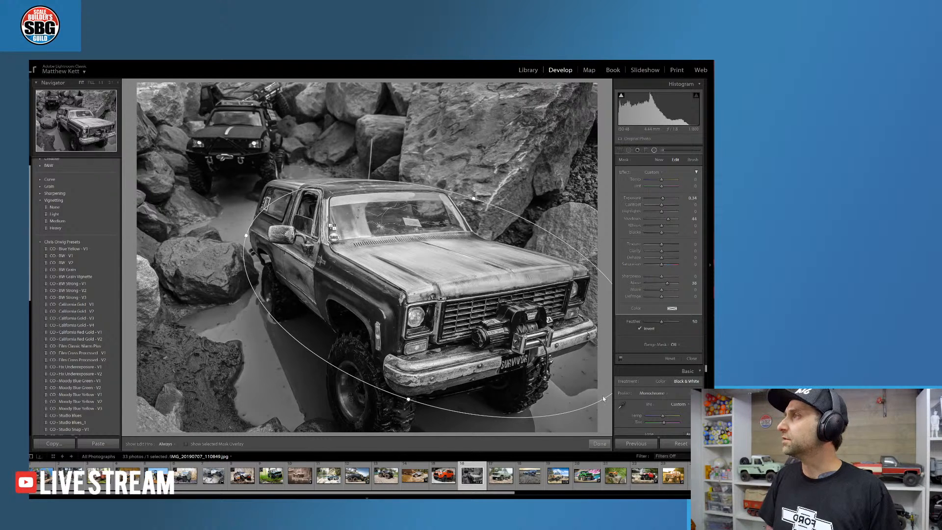
pyautogui.click(599, 444)
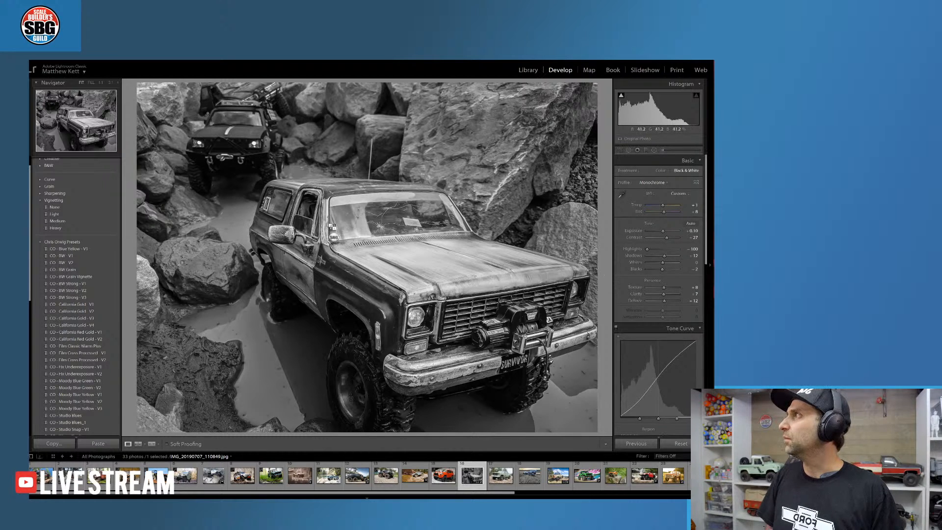
# Brighten the dark truck in the background with an inverted radial filter around it, with Feather 59 and Exposure 0.65
pyautogui.click(199, 117)
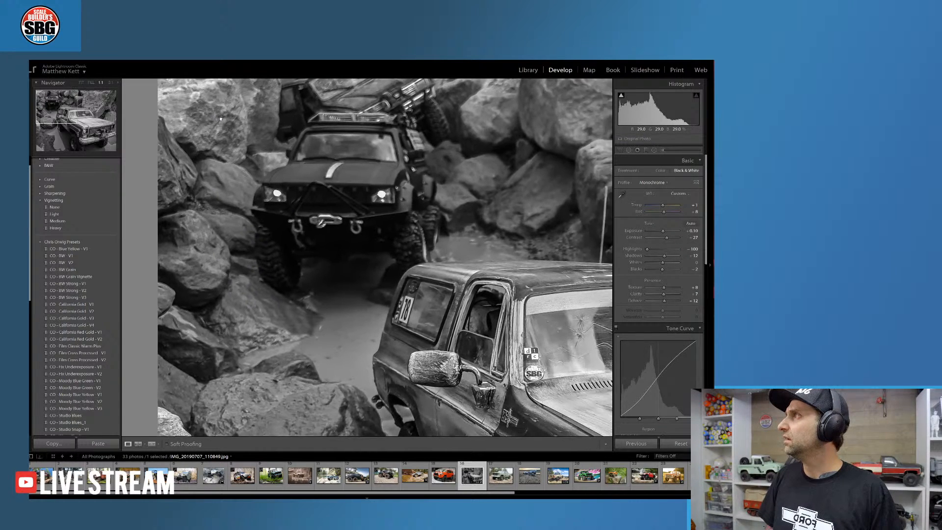
pyautogui.click(365, 195)
pyautogui.click(653, 150)
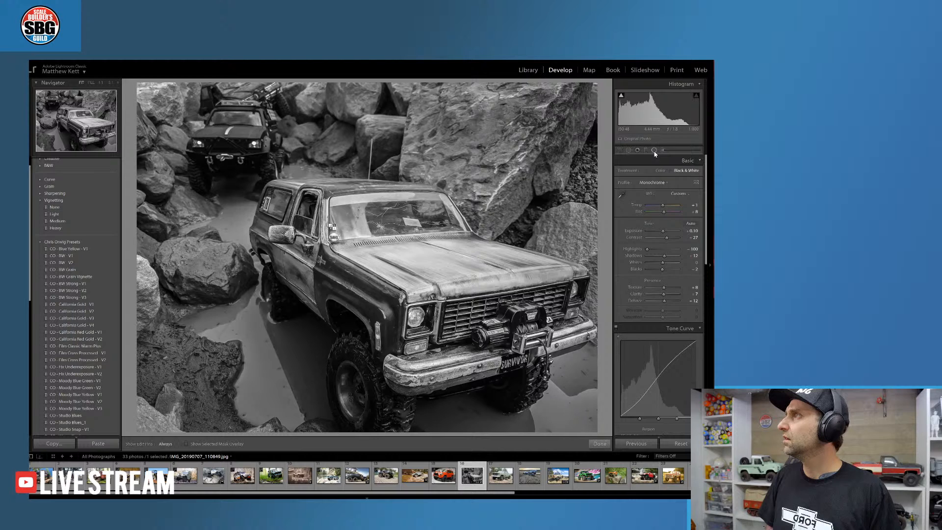
pyautogui.moveTo(206, 101); pyautogui.dragTo(271, 182)
pyautogui.moveTo(202, 101); pyautogui.dragTo(230, 127)
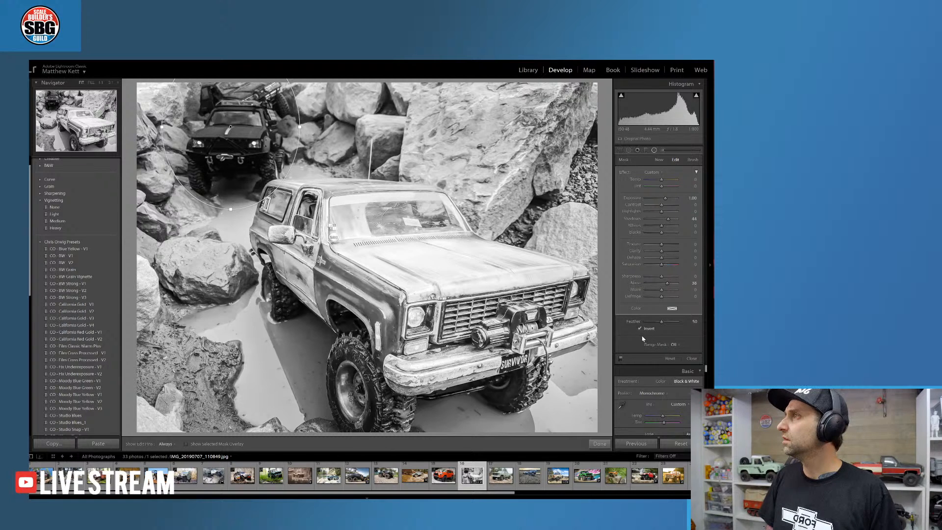
pyautogui.click(640, 328)
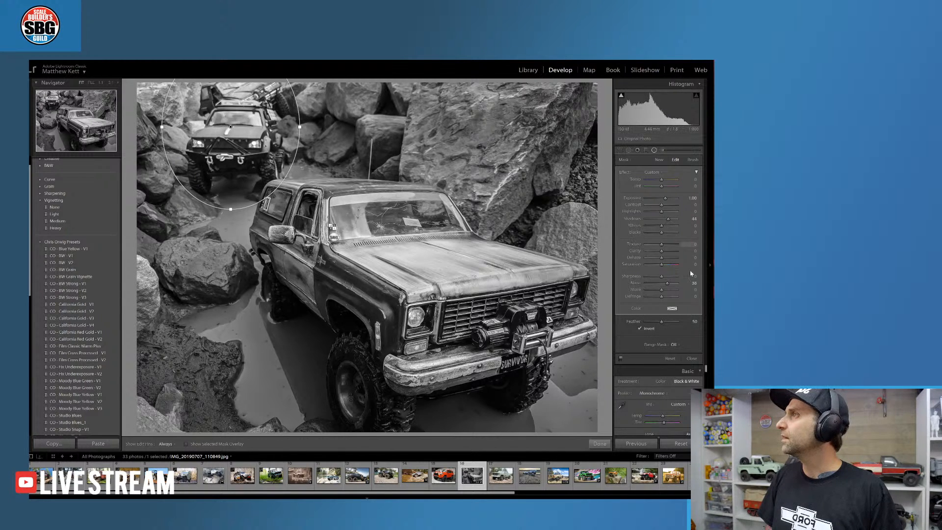
pyautogui.moveTo(661, 321); pyautogui.dragTo(667, 321)
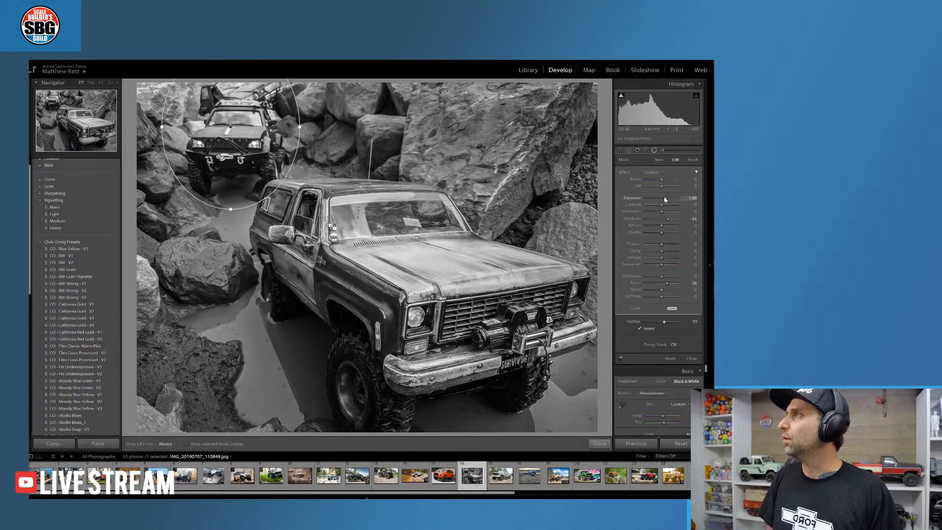
pyautogui.moveTo(665, 200); pyautogui.dragTo(662, 200)
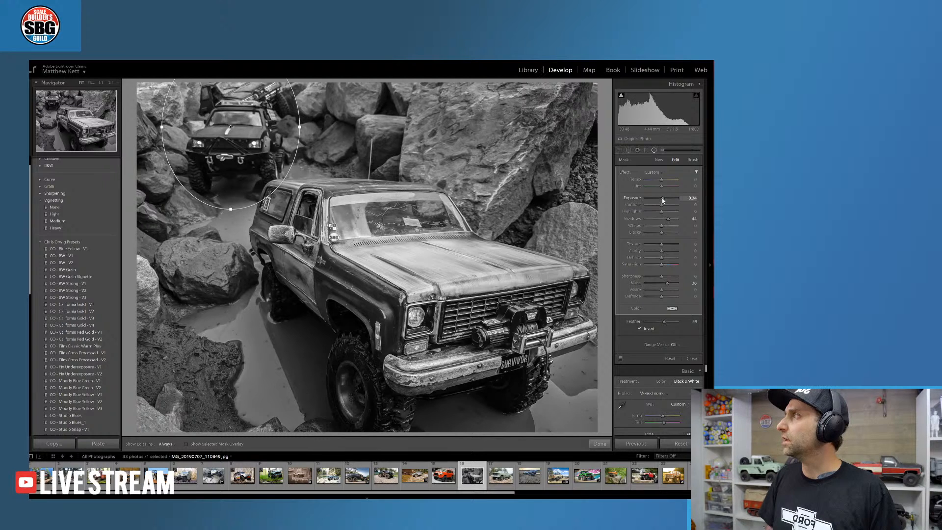
pyautogui.moveTo(662, 200); pyautogui.dragTo(665, 200)
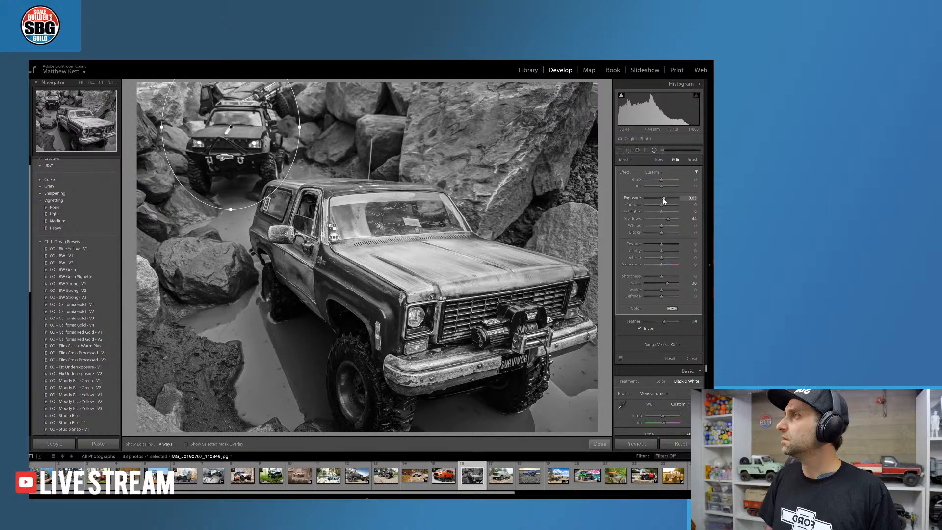
pyautogui.click(600, 444)
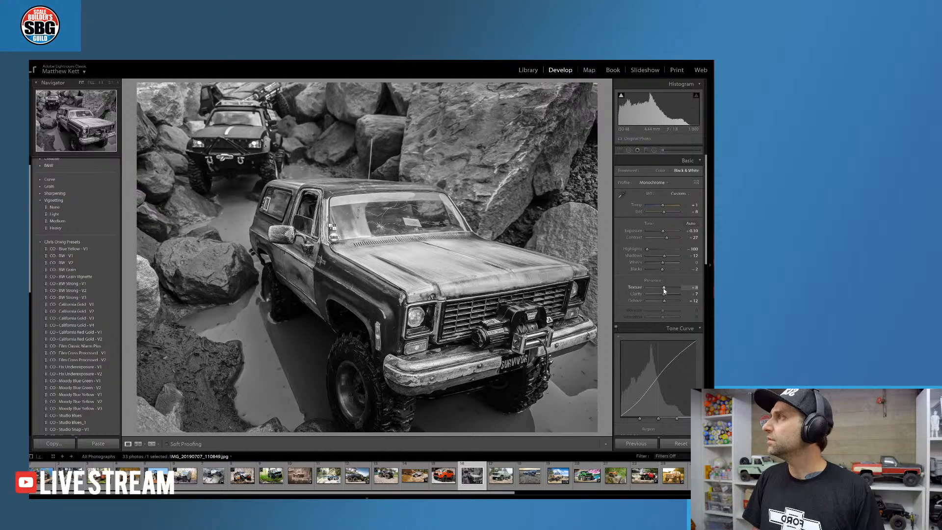
# Raise the black-and-white photo's Texture to +26
pyautogui.moveTo(664, 290); pyautogui.dragTo(666, 291)
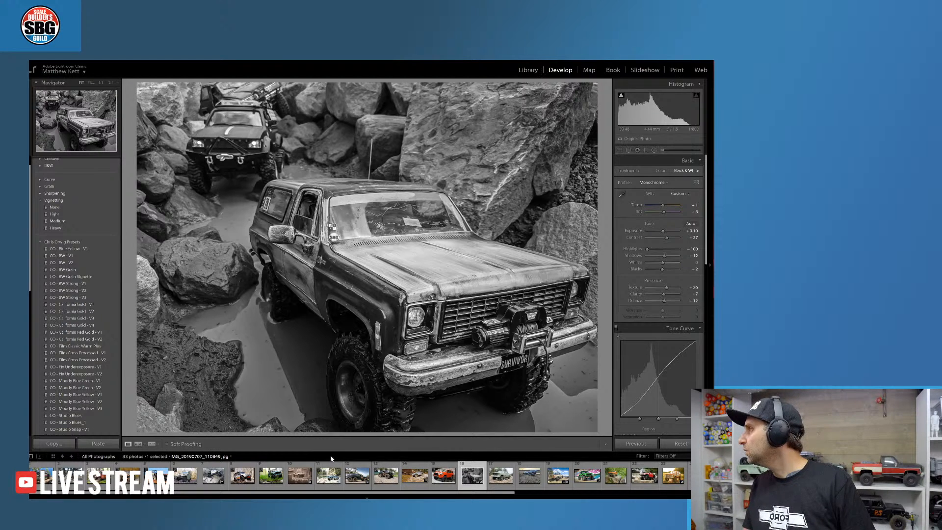
# Open image0.jpeg and crop it tighter around the yellow truck and water tower, keeping the original aspect ratio
pyautogui.moveTo(463, 493); pyautogui.dragTo(657, 493)
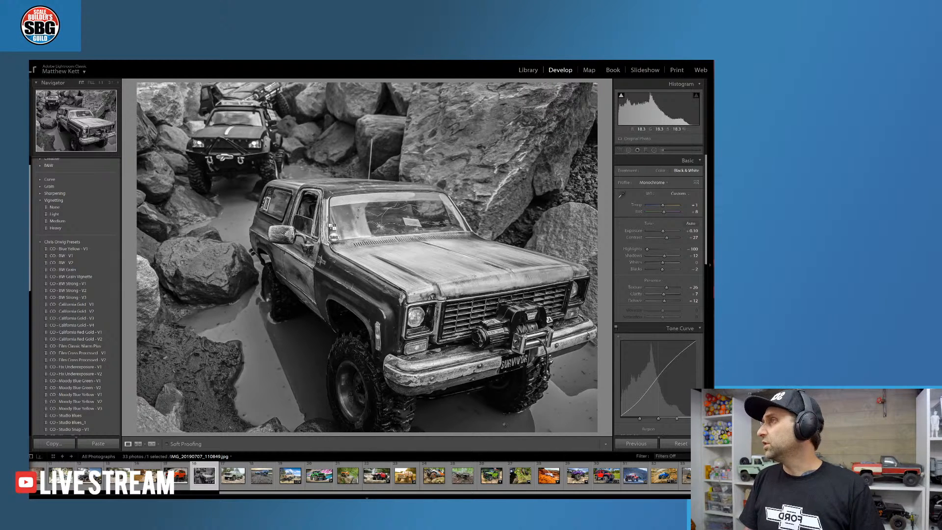
pyautogui.click(686, 478)
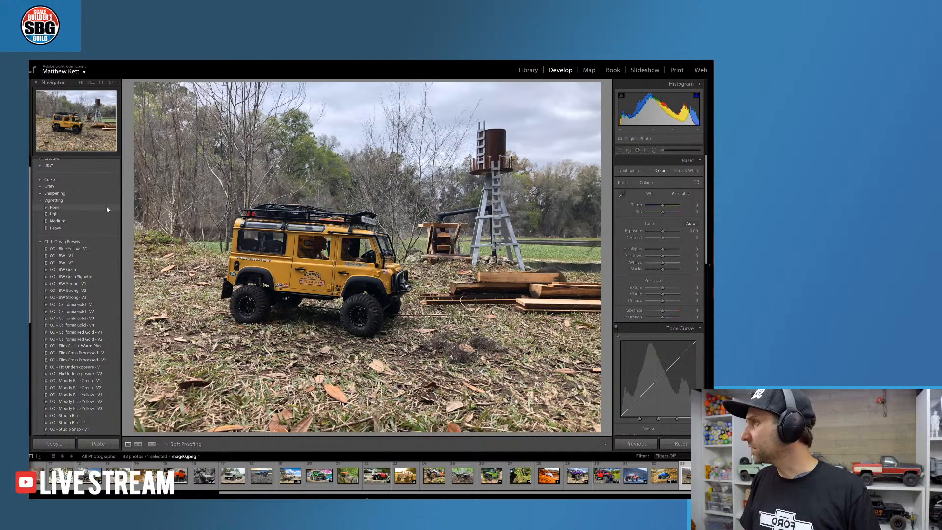
pyautogui.click(378, 480)
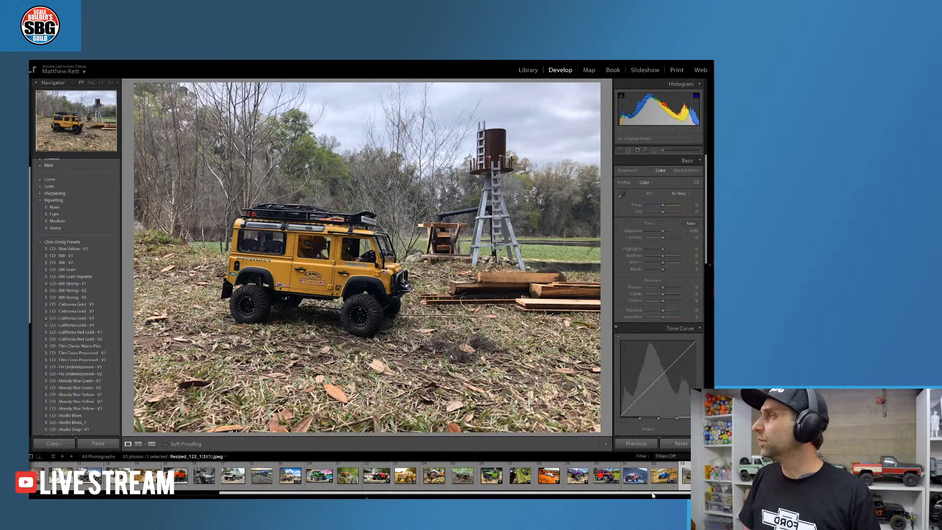
pyautogui.click(638, 466)
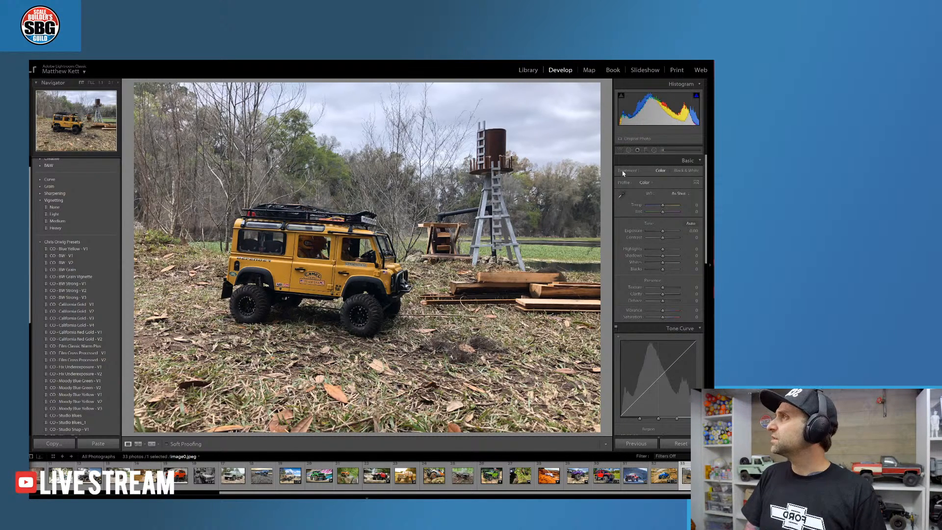
pyautogui.click(619, 150)
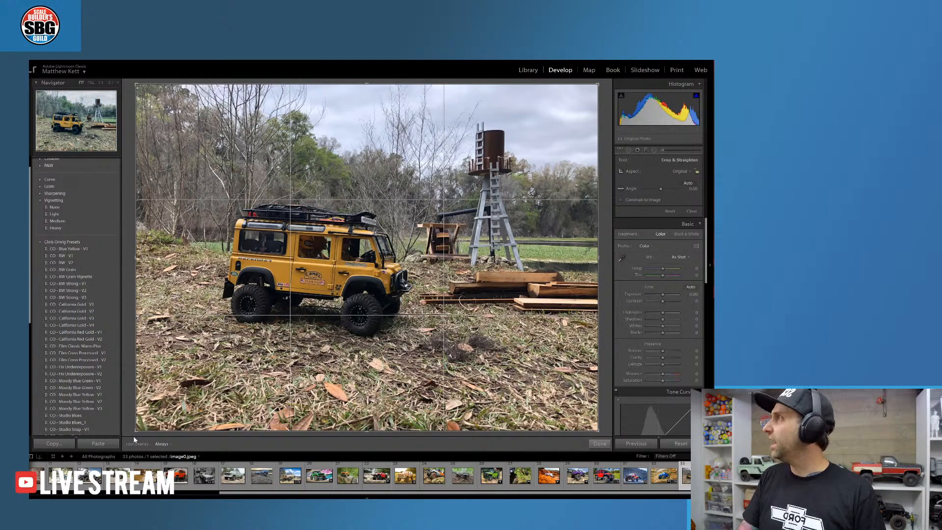
pyautogui.moveTo(134, 434); pyautogui.dragTo(154, 406)
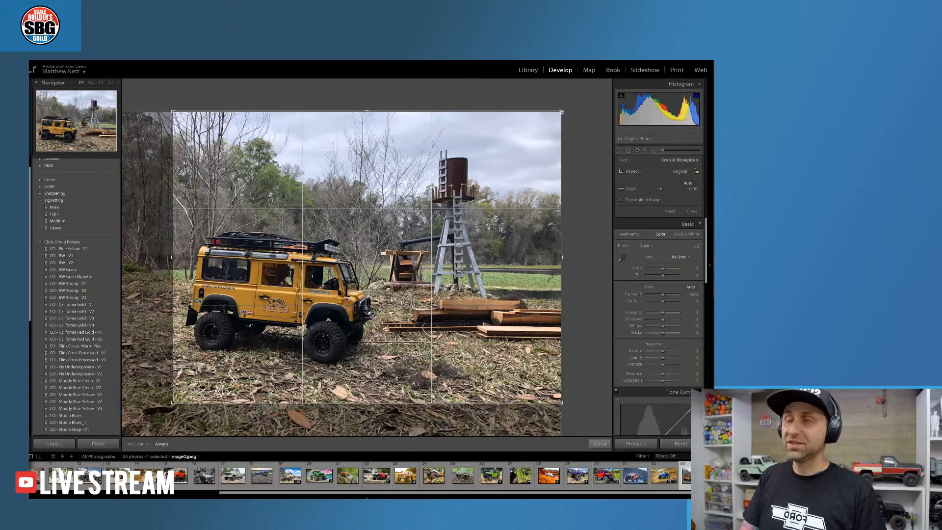
pyautogui.moveTo(560, 112); pyautogui.dragTo(554, 117)
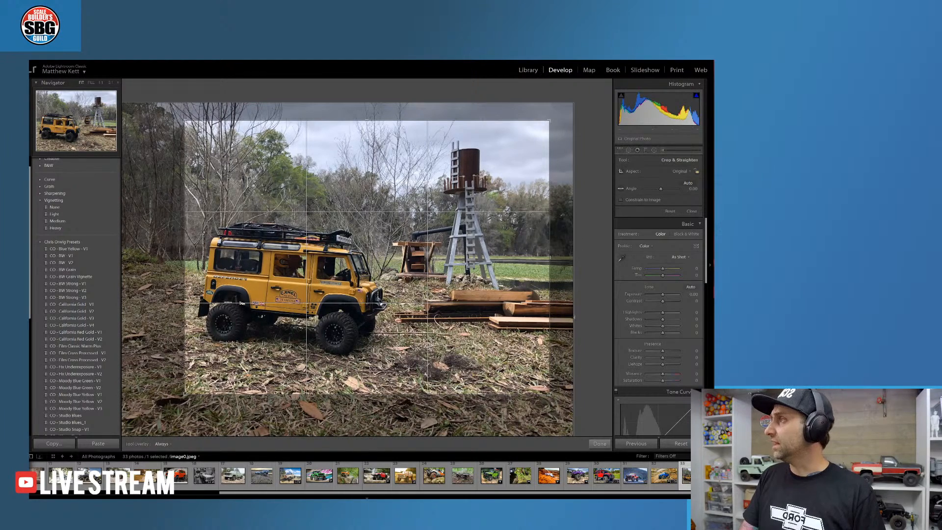
pyautogui.click(599, 443)
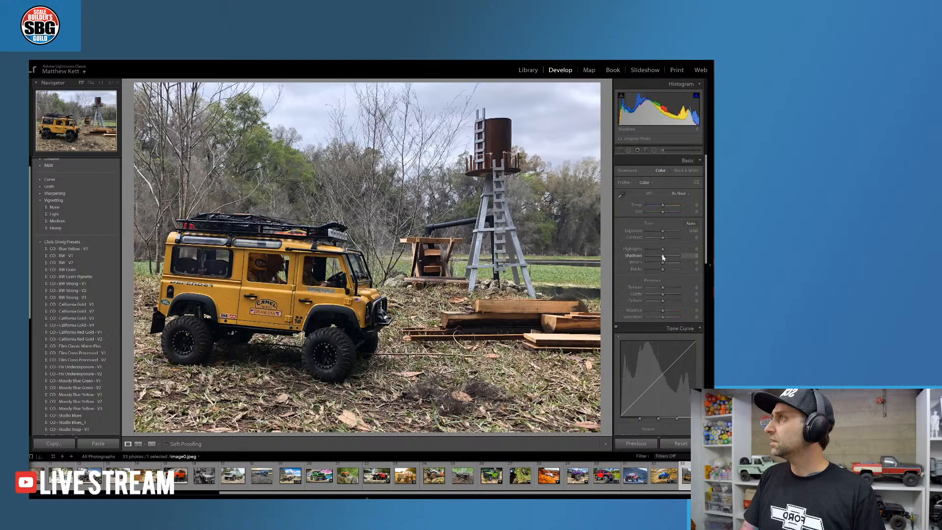
# Brighten the yellow truck photo with Shadows +36 and Exposure +0.35
pyautogui.moveTo(667, 257); pyautogui.dragTo(669, 256)
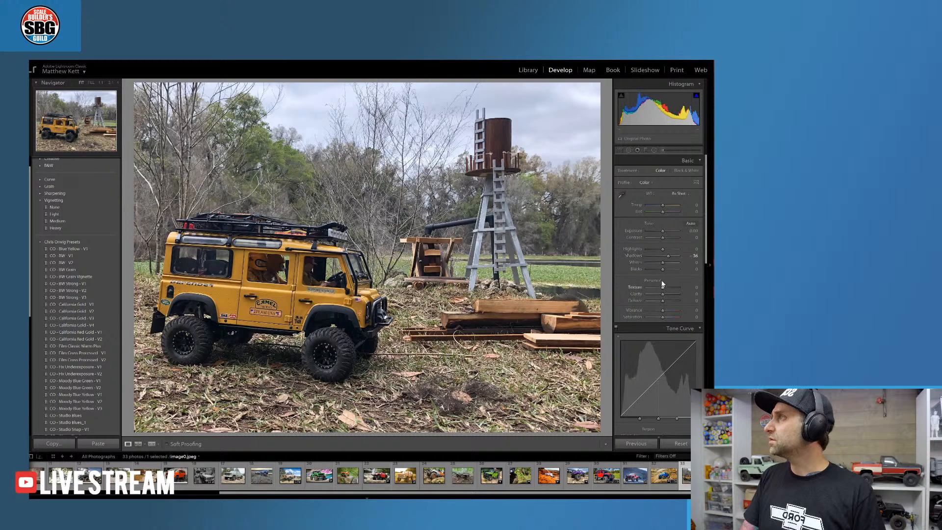
pyautogui.moveTo(663, 231); pyautogui.dragTo(664, 235)
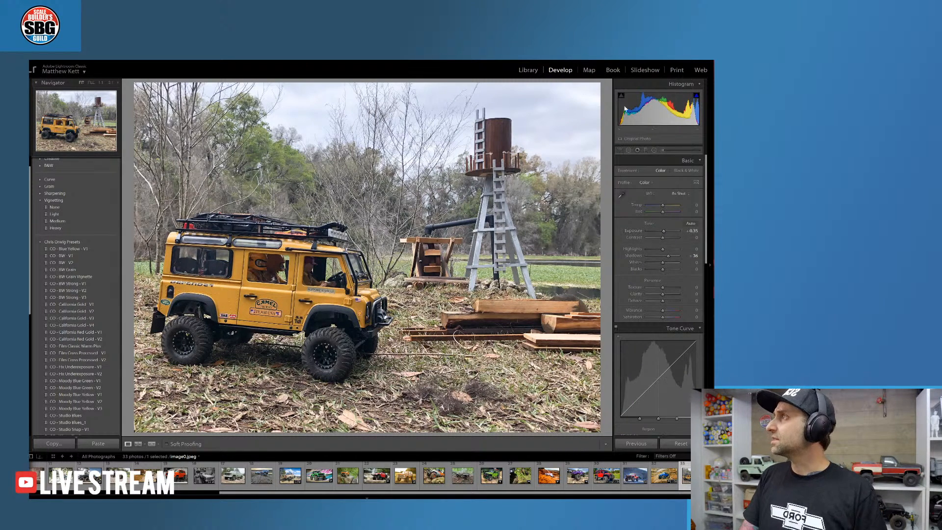
# Paint an adjustment brush mask across the sky above the trees and water tower, using brush Size 18.1 and a higher Feather
pyautogui.click(655, 151)
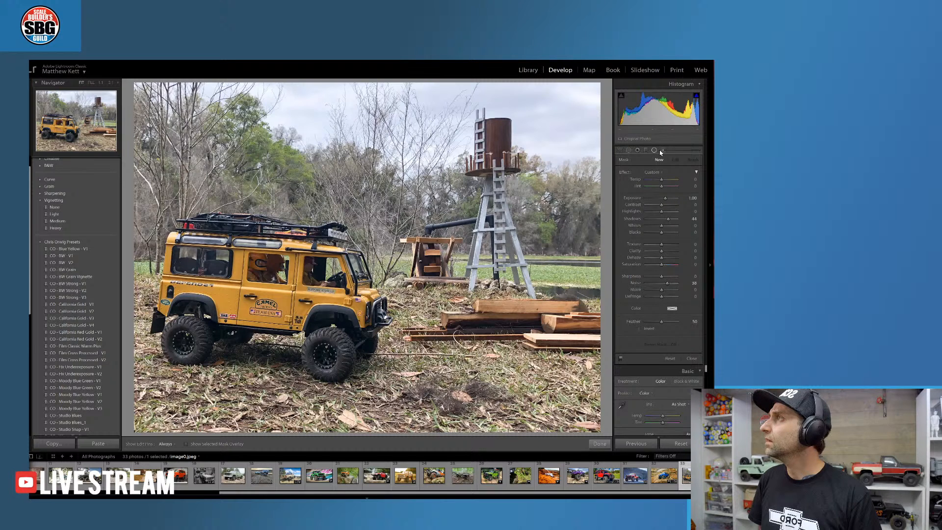
pyautogui.click(662, 150)
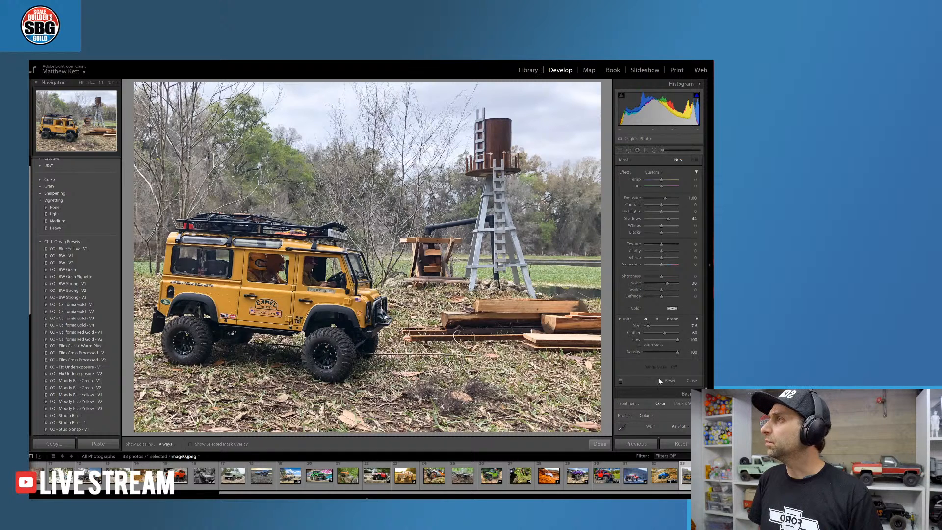
pyautogui.moveTo(648, 325); pyautogui.dragTo(675, 335)
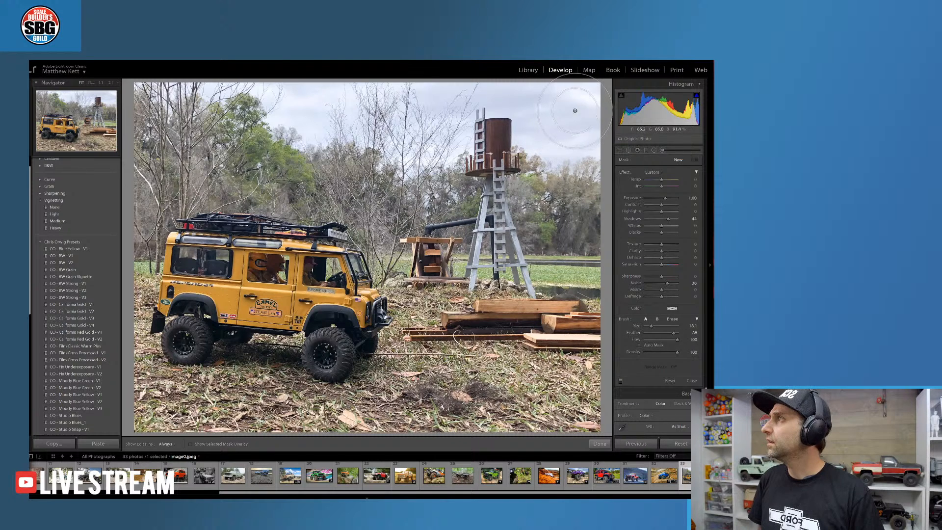
pyautogui.moveTo(574, 110)
pyautogui.mouseDown()
pyautogui.moveTo(494, 82)
pyautogui.moveTo(426, 92)
pyautogui.moveTo(365, 81)
pyautogui.moveTo(312, 106)
pyautogui.moveTo(248, 84)
pyautogui.mouseUp()
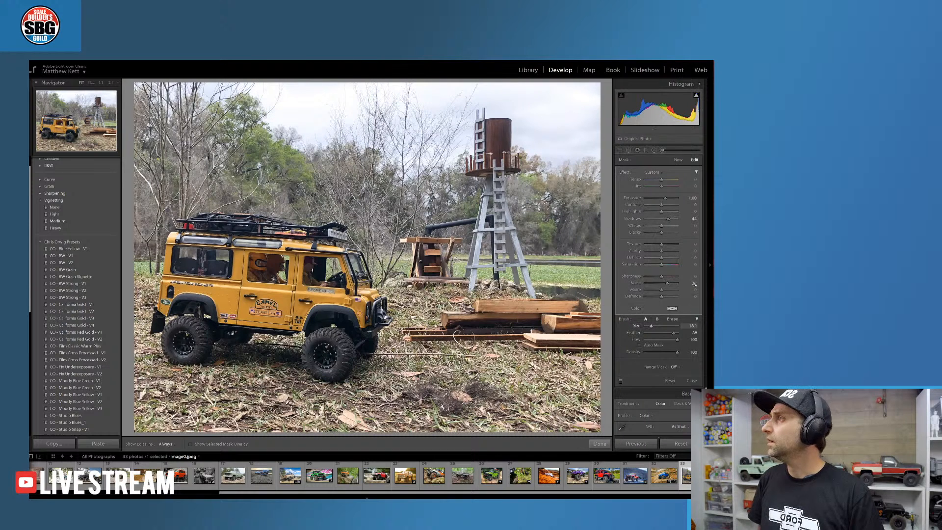
# Darken the brushed sky with Exposure -0.84 and Contrast 50, raise its Texture, Sharpness and Saturation, and close the brush
pyautogui.moveTo(665, 198); pyautogui.dragTo(658, 199)
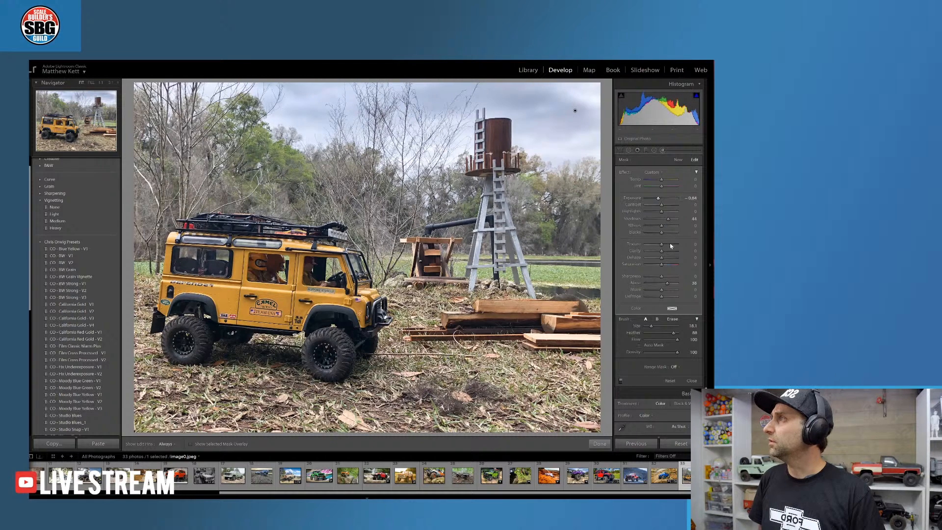
pyautogui.moveTo(662, 206); pyautogui.dragTo(666, 207)
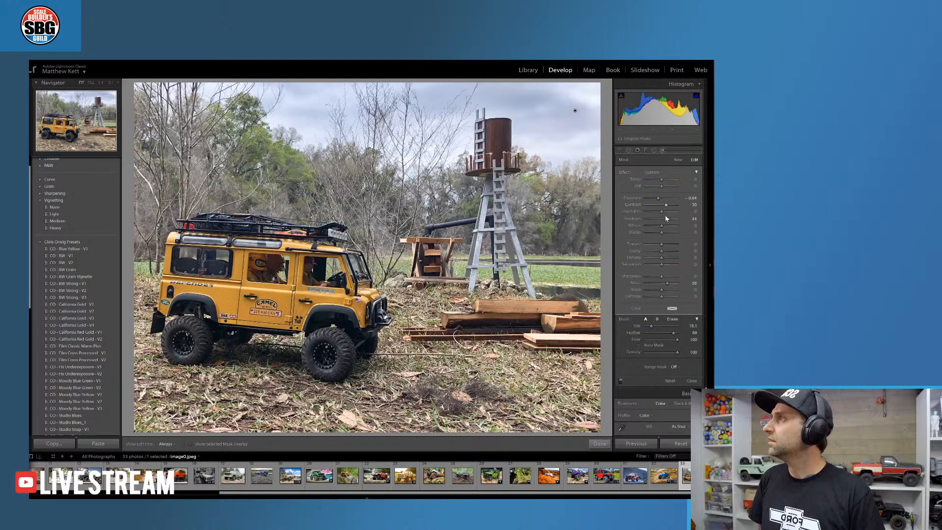
pyautogui.moveTo(662, 277); pyautogui.dragTo(665, 277)
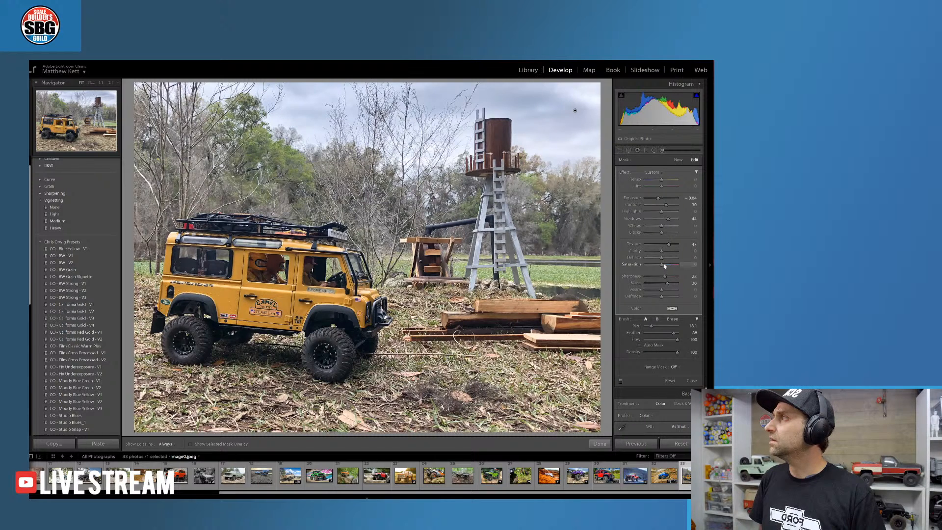
pyautogui.moveTo(664, 266); pyautogui.dragTo(672, 265)
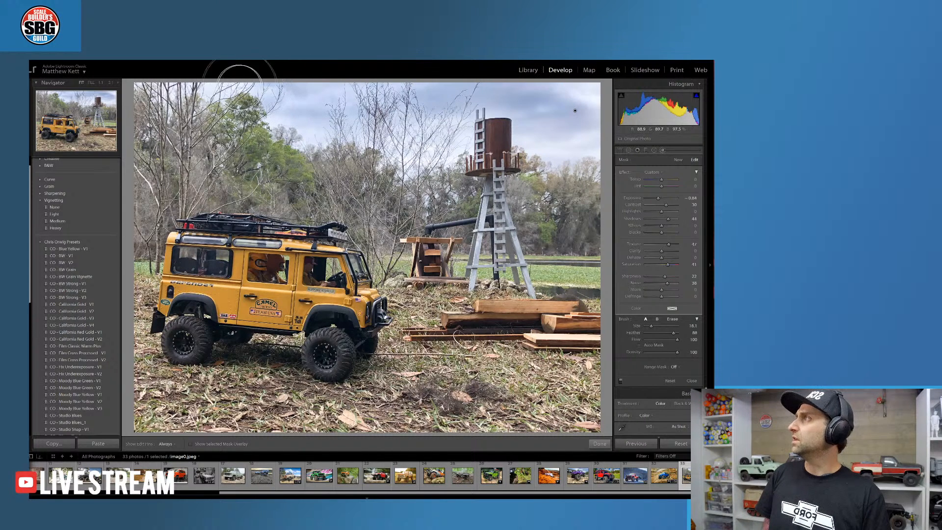
pyautogui.press('h')
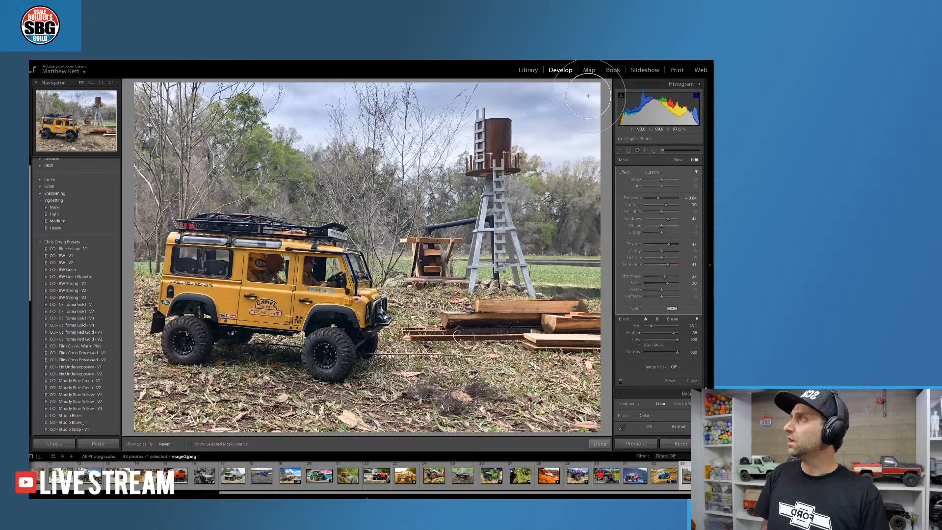
pyautogui.press('h')
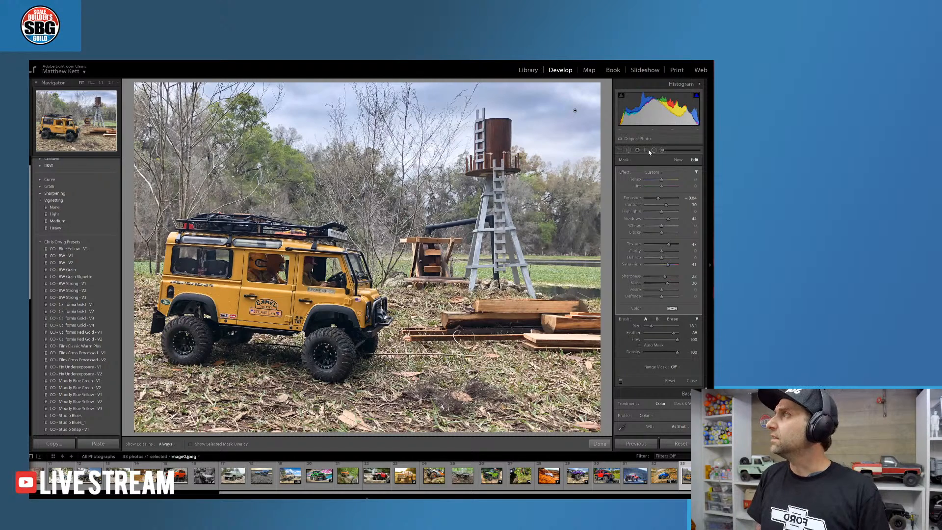
pyautogui.click(599, 444)
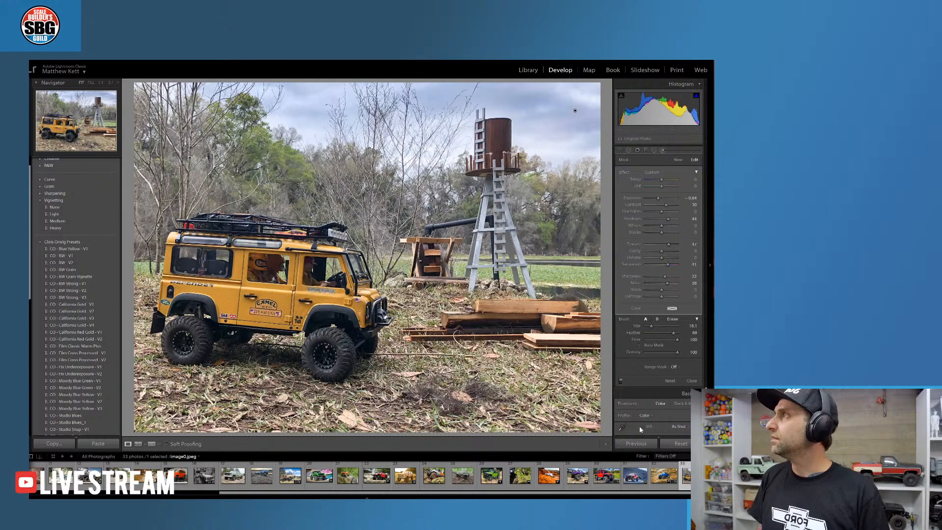
# Darken the leafy foreground with a graduated filter of lowered Exposure and apply the Heavy vignetting preset to the photo
pyautogui.press('k')
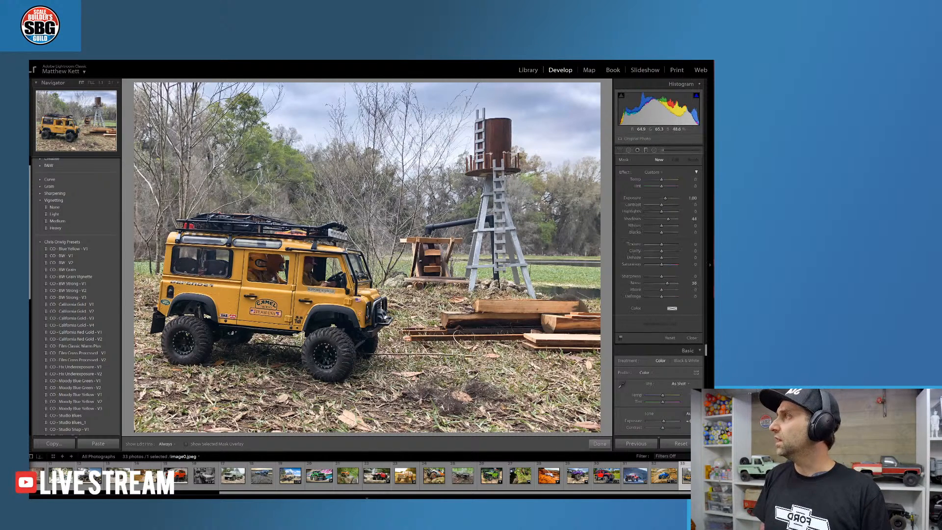
pyautogui.moveTo(451, 426)
pyautogui.mouseDown()
pyautogui.moveTo(438, 398)
pyautogui.moveTo(451, 381)
pyautogui.moveTo(444, 370)
pyautogui.mouseUp()
pyautogui.moveTo(665, 197); pyautogui.dragTo(657, 198)
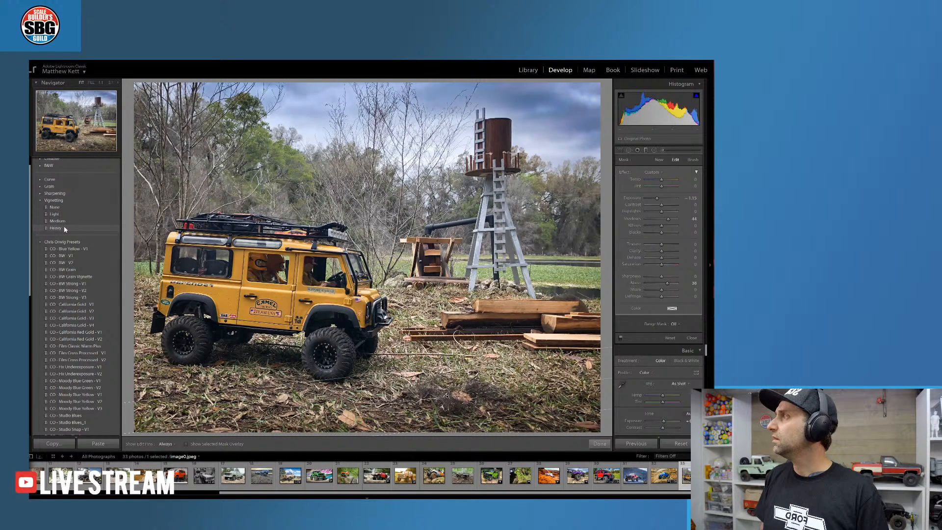
pyautogui.click(65, 229)
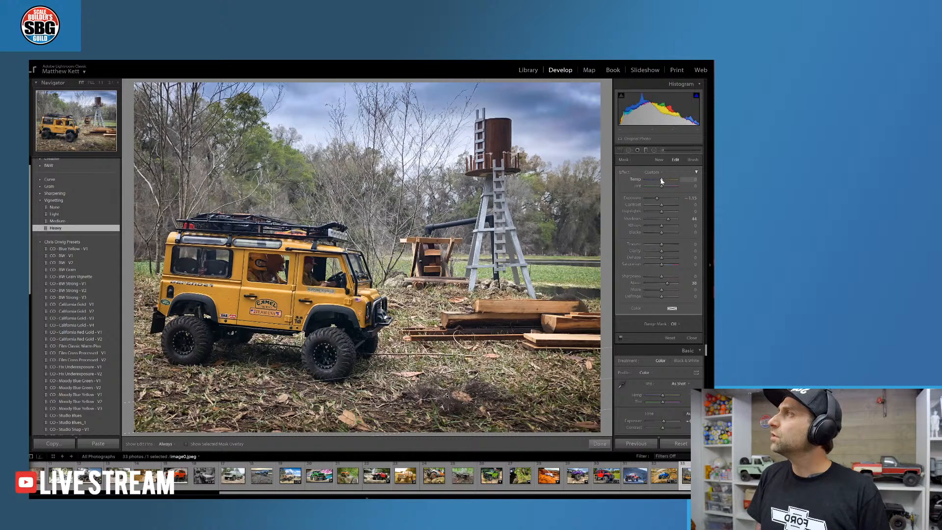
# Warm the foreground graduated filter slightly by raising its Temp, and finish editing the filter
pyautogui.moveTo(662, 181); pyautogui.dragTo(664, 181)
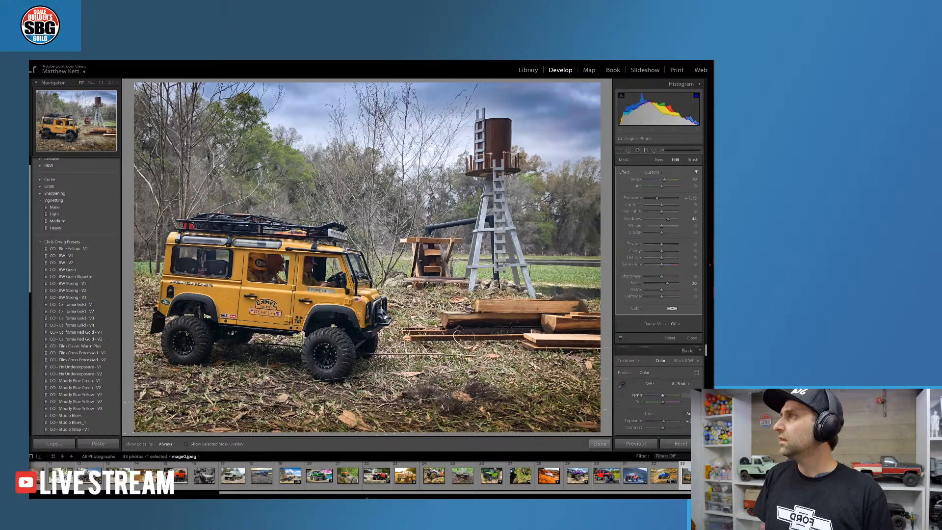
pyautogui.scroll(-3, 657, 393)
pyautogui.scroll(-2, 657, 392)
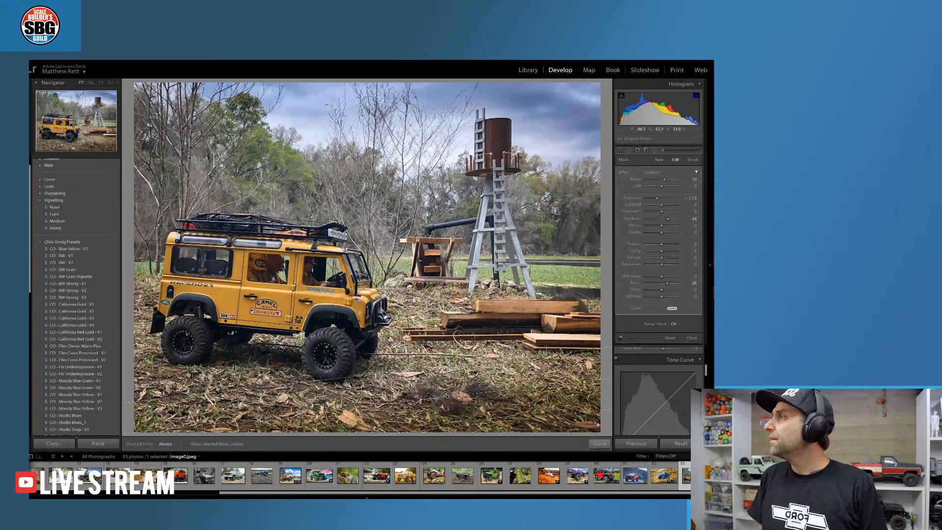
pyautogui.click(690, 338)
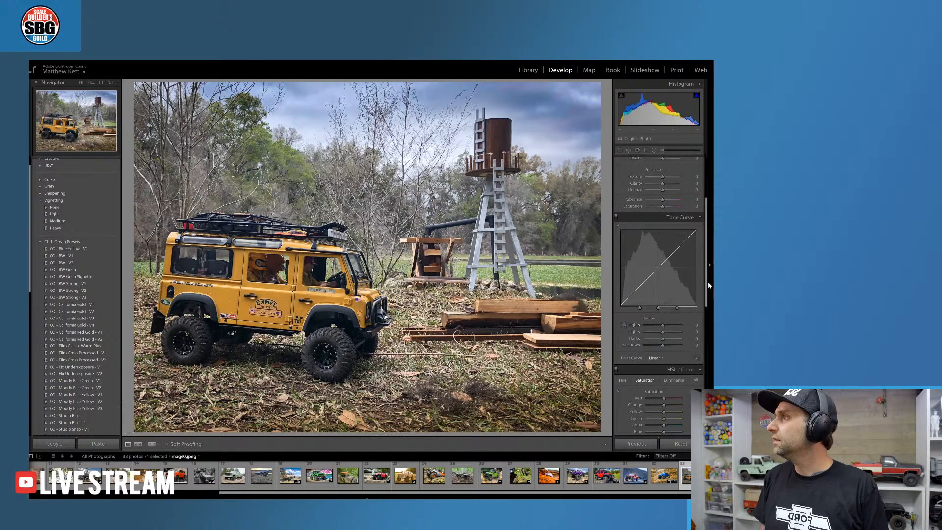
# Boost the yellow truck's color with HSL Saturation of Orange +55 and Yellow +32
pyautogui.click(710, 295)
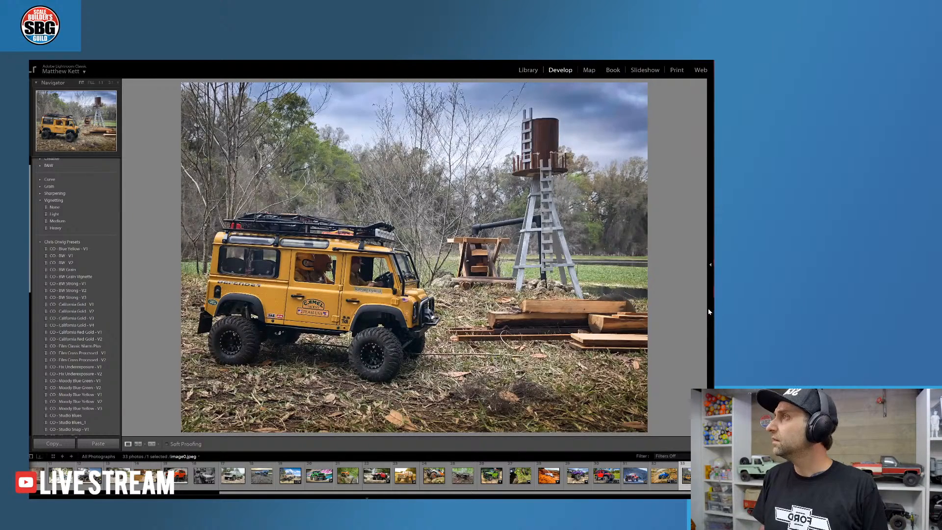
pyautogui.click(709, 311)
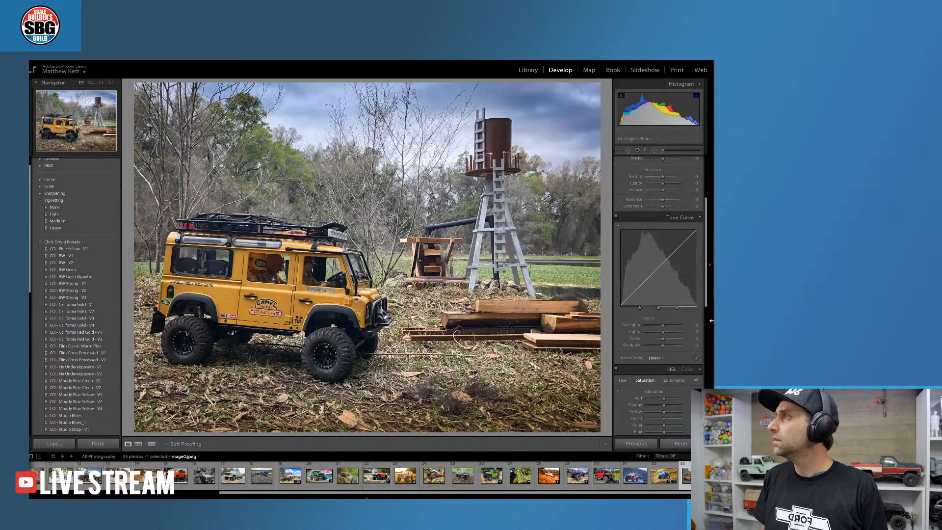
pyautogui.scroll(-3, 662, 367)
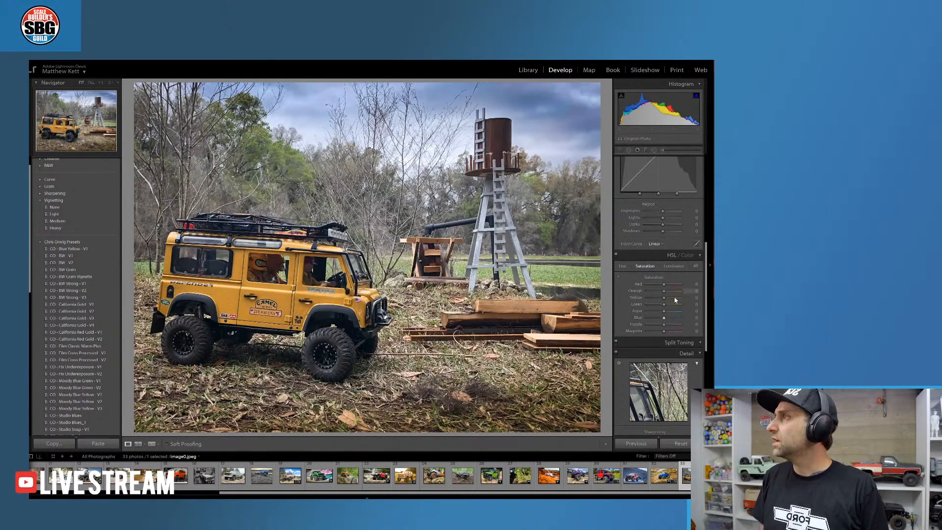
pyautogui.moveTo(664, 297); pyautogui.dragTo(674, 293)
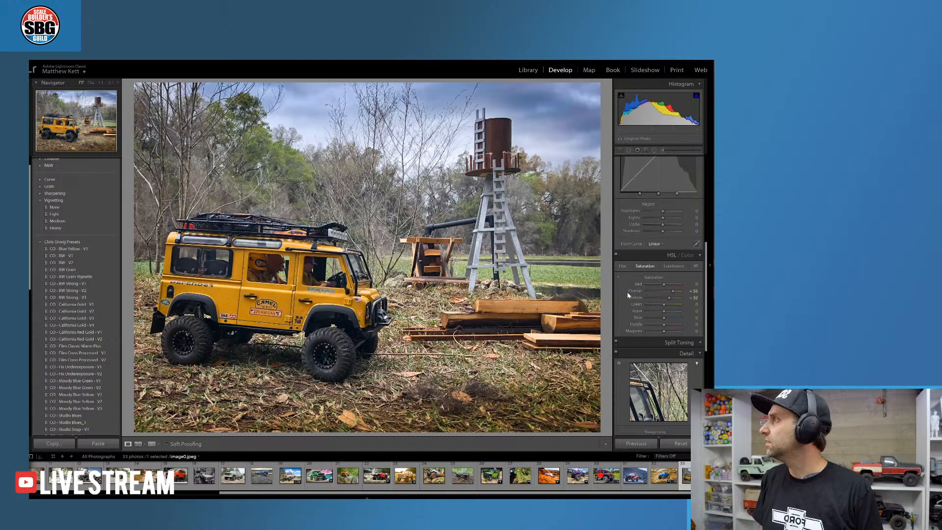
# Reset all of the photo's adjustments to compare with the original, and undo the reset
pyautogui.scroll(5, 628, 295)
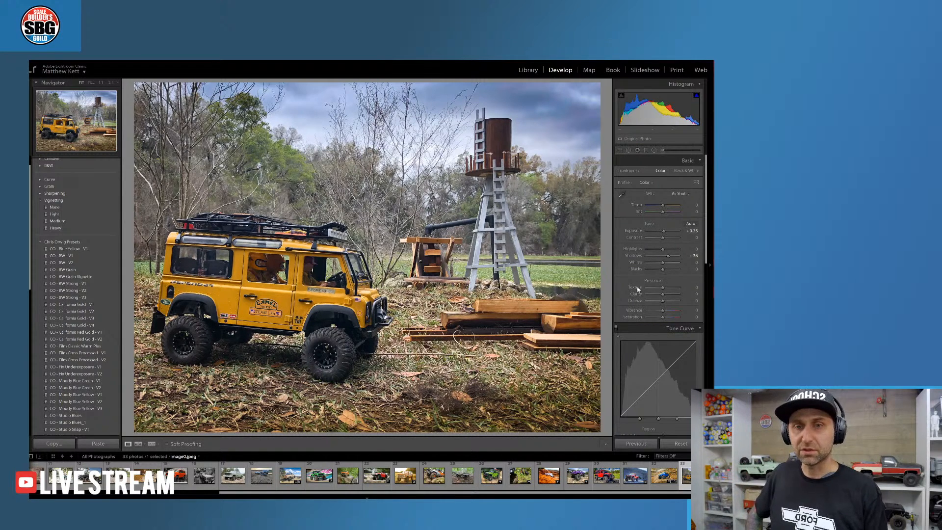
pyautogui.click(681, 444)
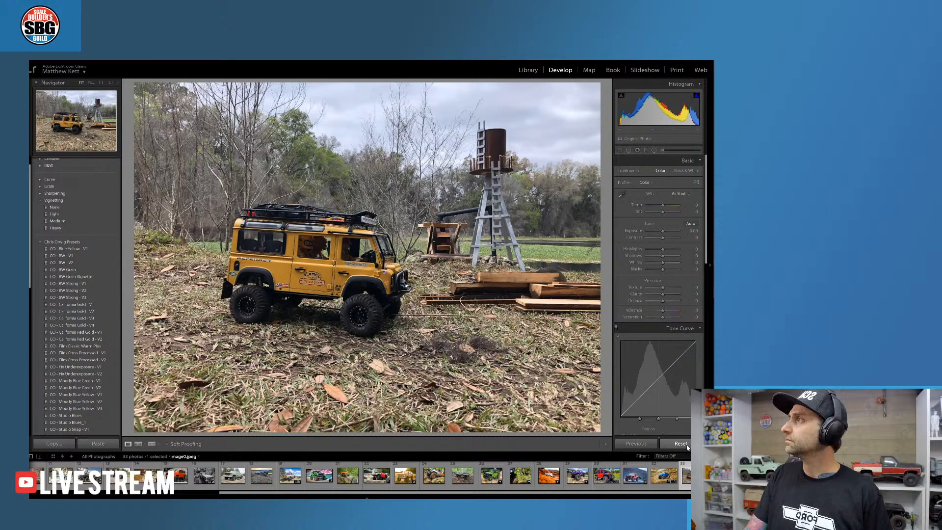
pyautogui.hotkey('ctrl', 'z')
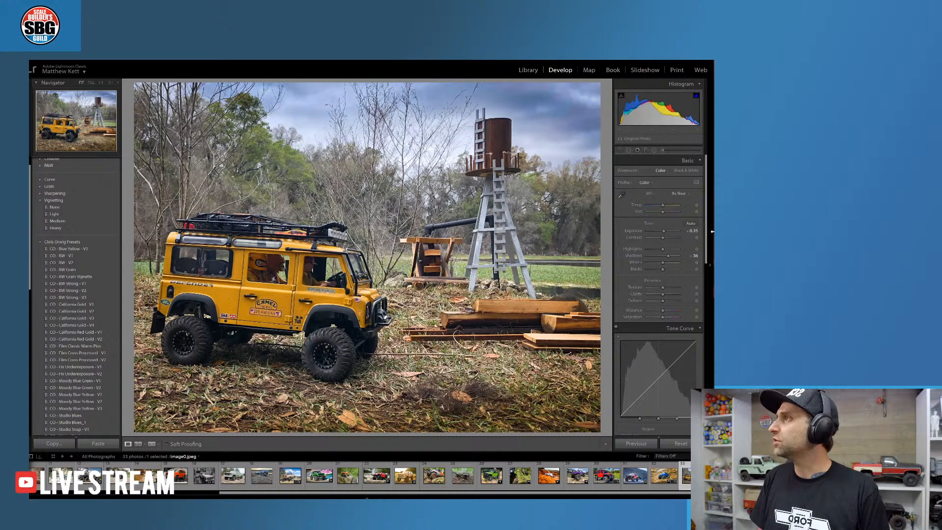
# Try a Transform rotation of -2.4 on the yellow truck photo, and undo it
pyautogui.scroll(-5, 702, 327)
pyautogui.scroll(-5, 701, 327)
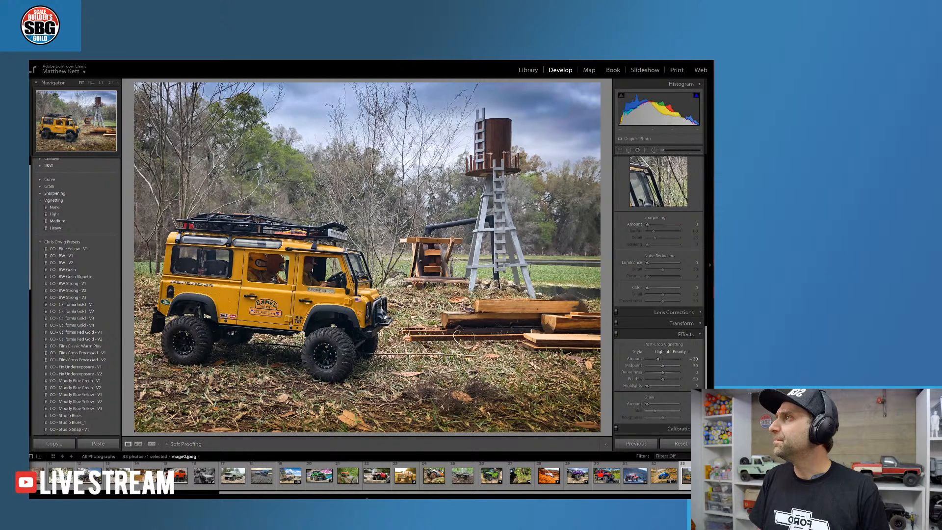
pyautogui.click(682, 323)
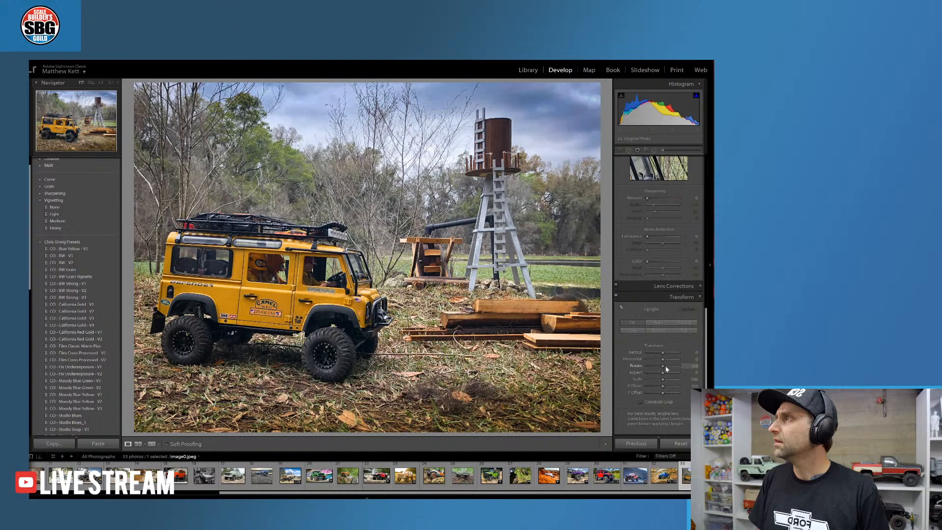
pyautogui.moveTo(662, 368); pyautogui.dragTo(658, 368)
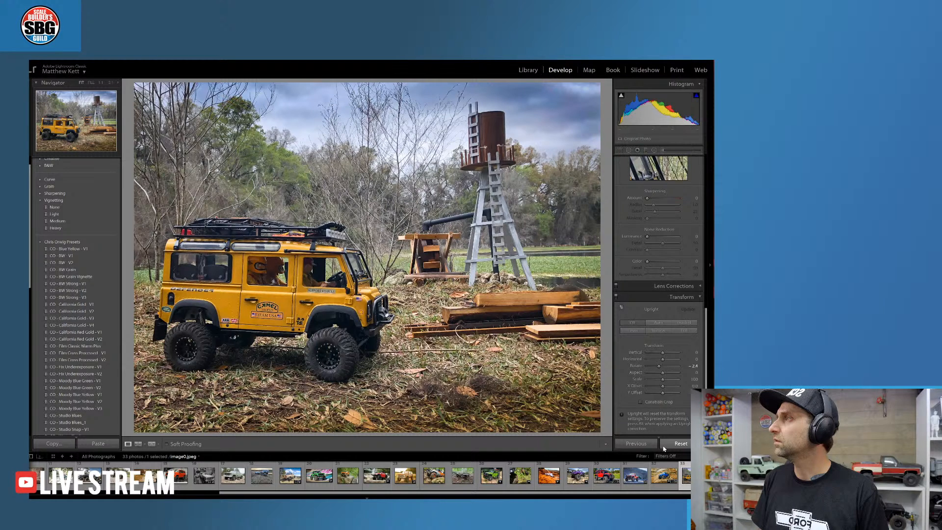
pyautogui.hotkey('ctrl', 'z')
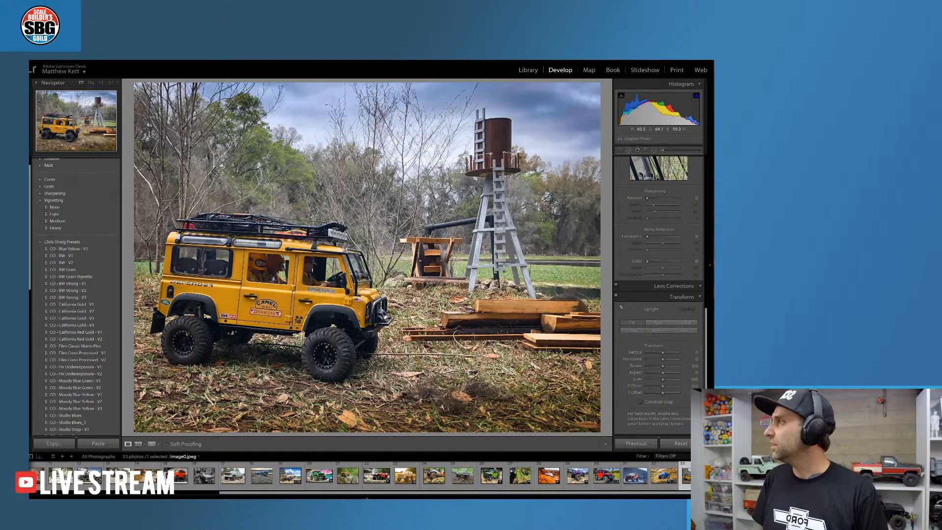
# View the blue truck waterfall photo DSC04362.ARW and reopen the red truck photo 20200519_191949.jpg for editing
pyautogui.click(373, 479)
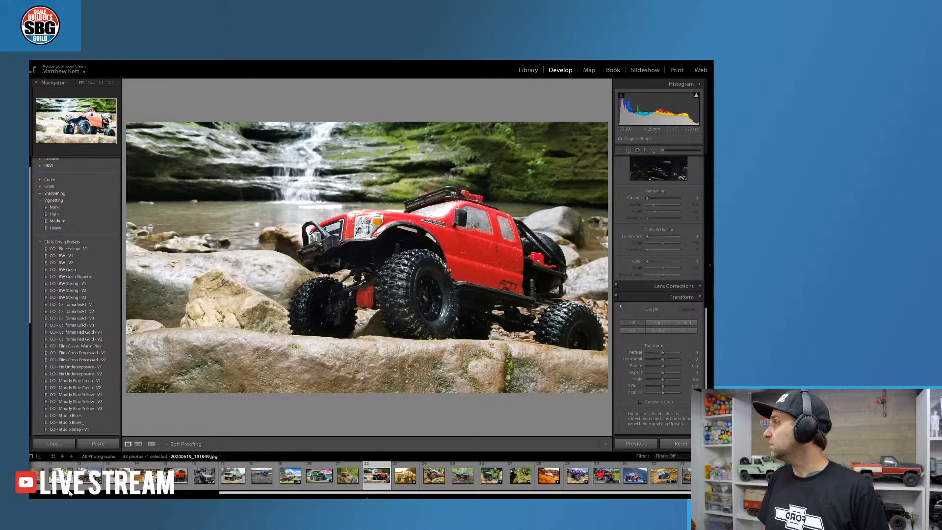
pyautogui.click(62, 475)
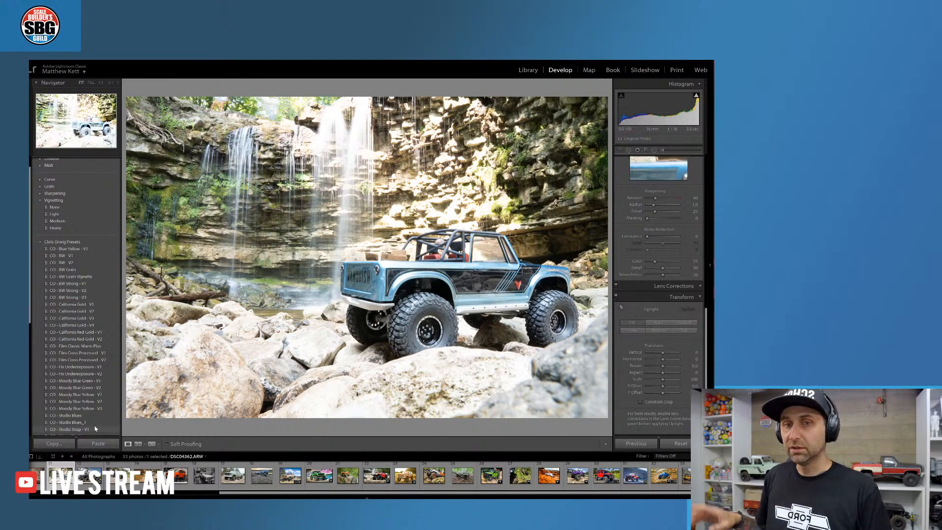
pyautogui.click(377, 475)
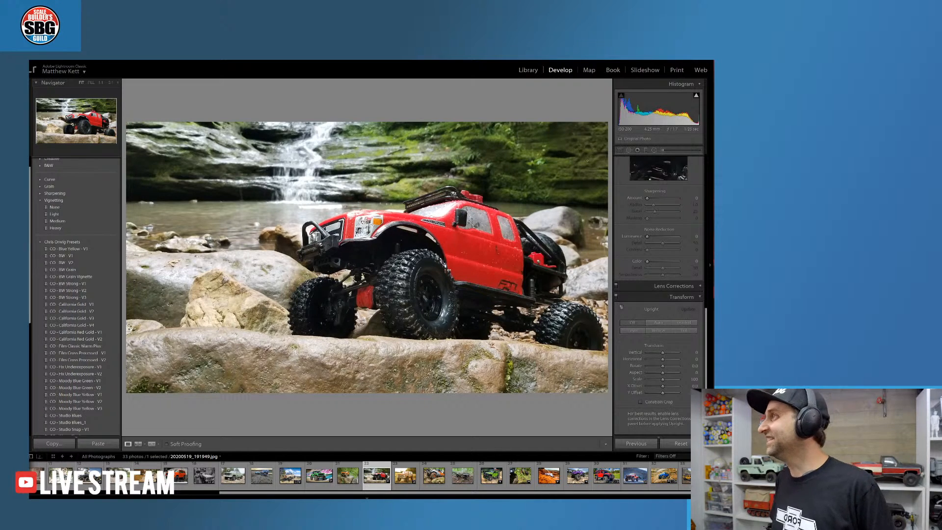
# Place an inverted radial filter with Exposure 1.00 and Feather 50 around the red truck, fitting its width to the truck
pyautogui.click(654, 150)
pyautogui.moveTo(329, 213)
pyautogui.mouseDown()
pyautogui.moveTo(539, 288)
pyautogui.moveTo(469, 289)
pyautogui.moveTo(474, 299)
pyautogui.mouseUp()
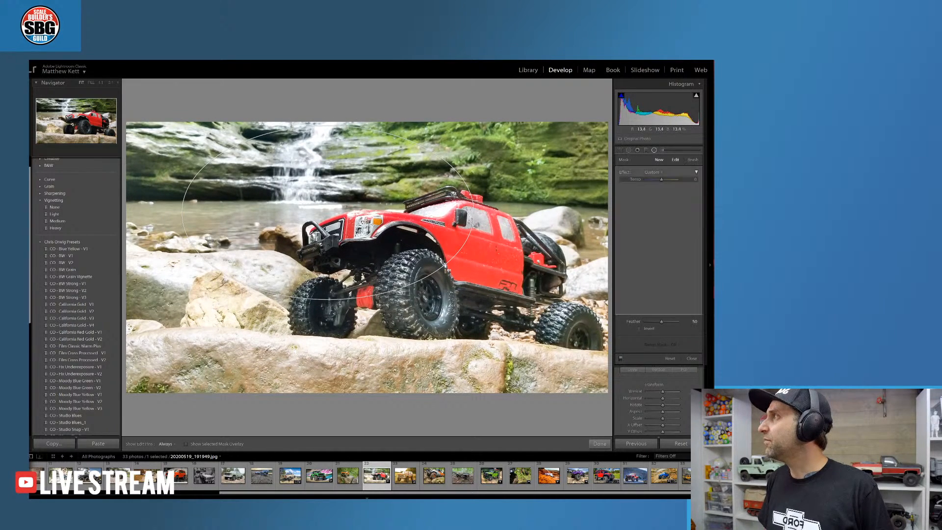
pyautogui.moveTo(359, 227); pyautogui.dragTo(475, 290)
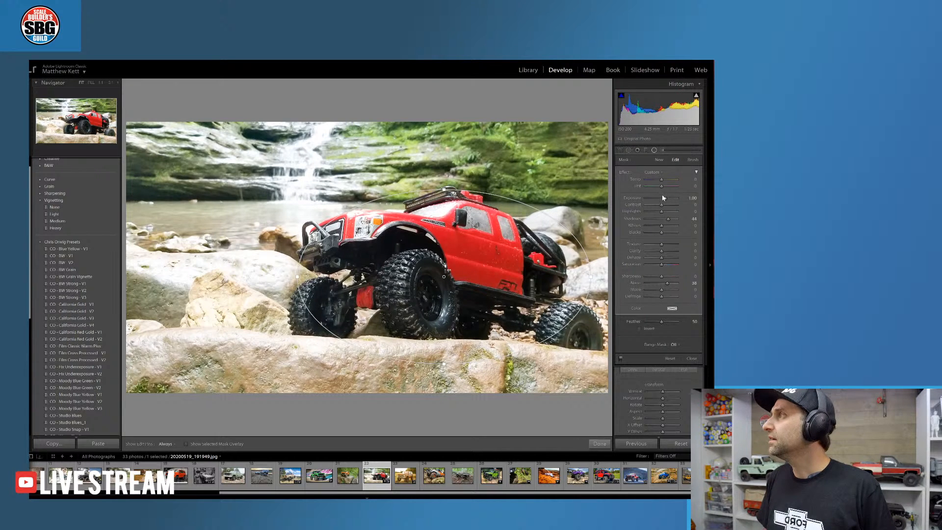
pyautogui.click(642, 329)
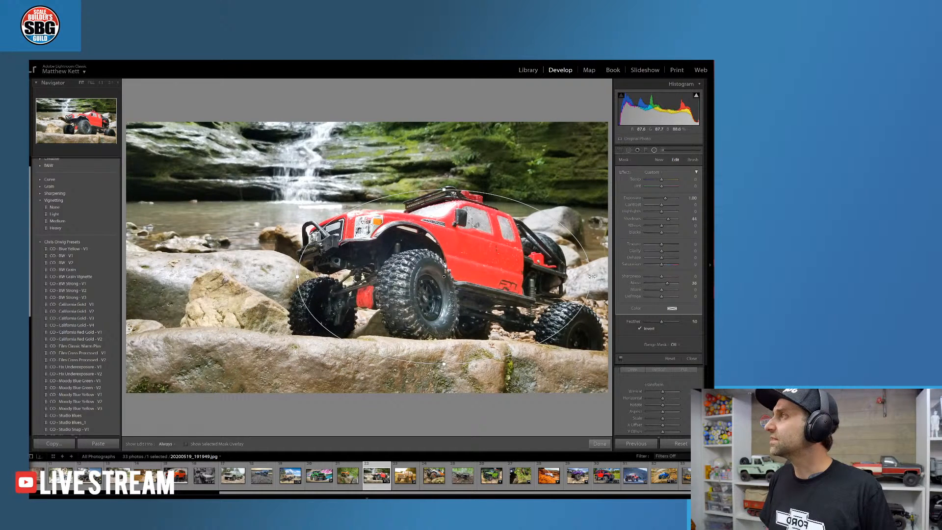
pyautogui.moveTo(591, 276); pyautogui.dragTo(584, 274)
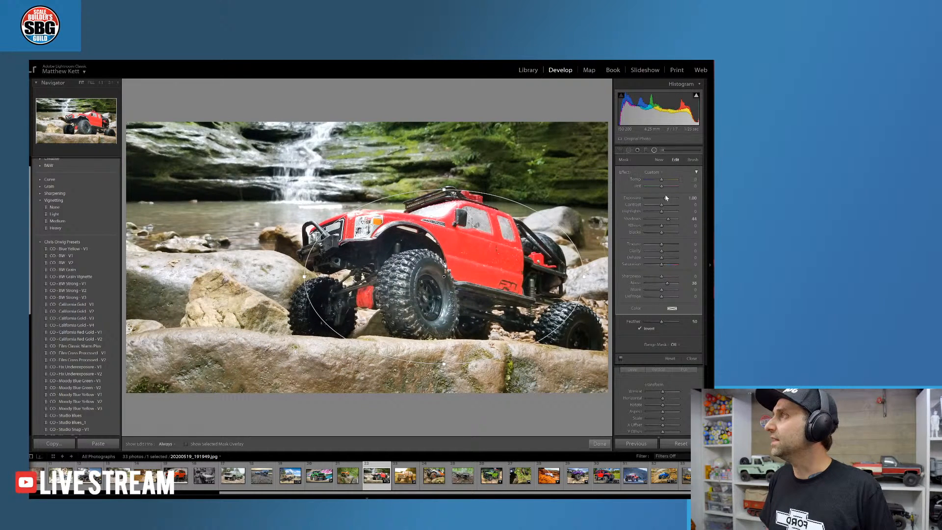
# Lower the radial filter's Exposure to 0.34, close the filter, and raise the whole photo's Shadows to 18
pyautogui.moveTo(666, 197); pyautogui.dragTo(662, 199)
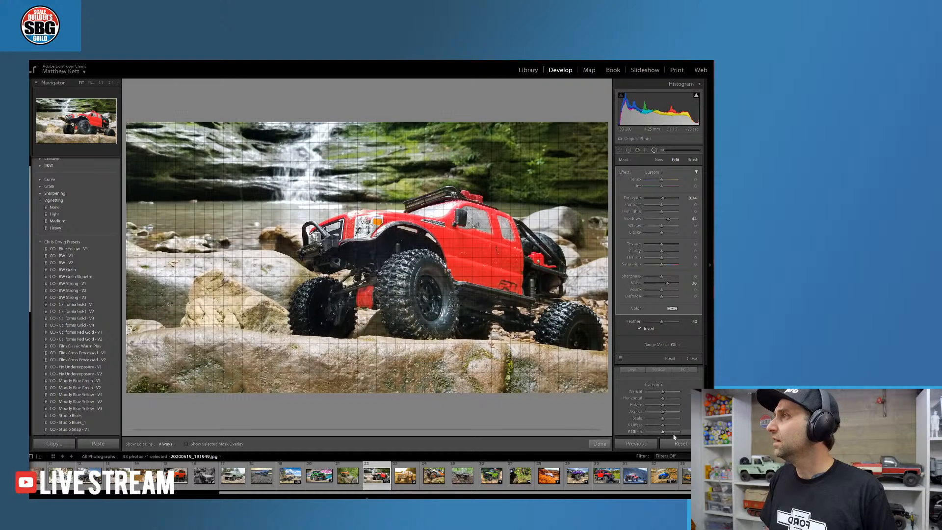
pyautogui.click(595, 444)
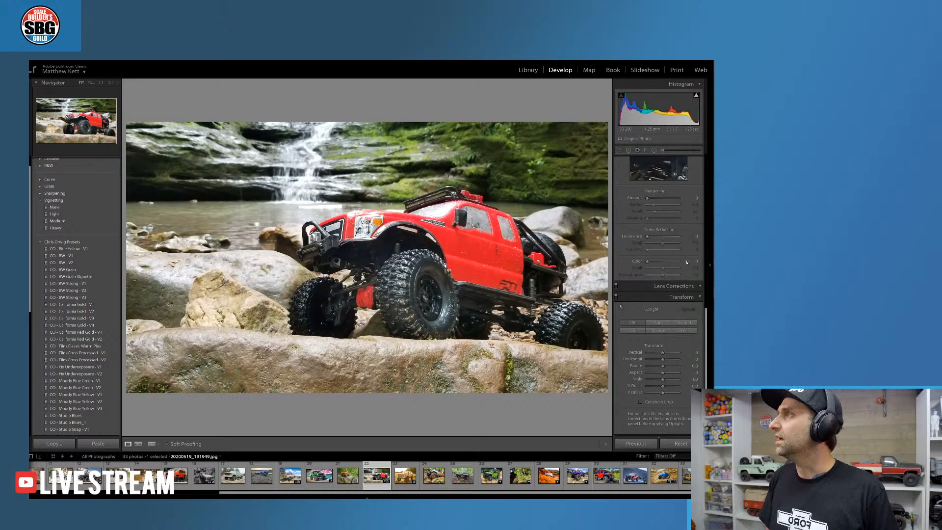
pyautogui.scroll(10, 687, 261)
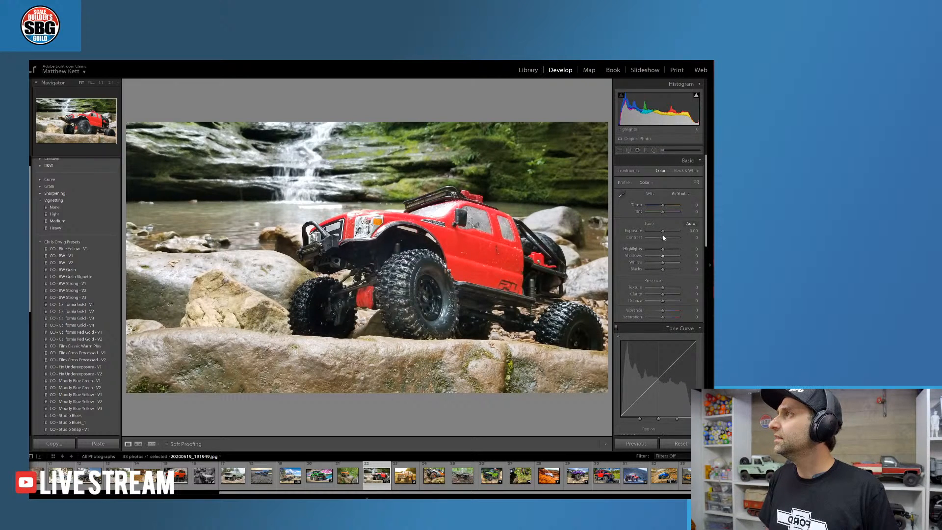
pyautogui.moveTo(662, 256); pyautogui.dragTo(665, 255)
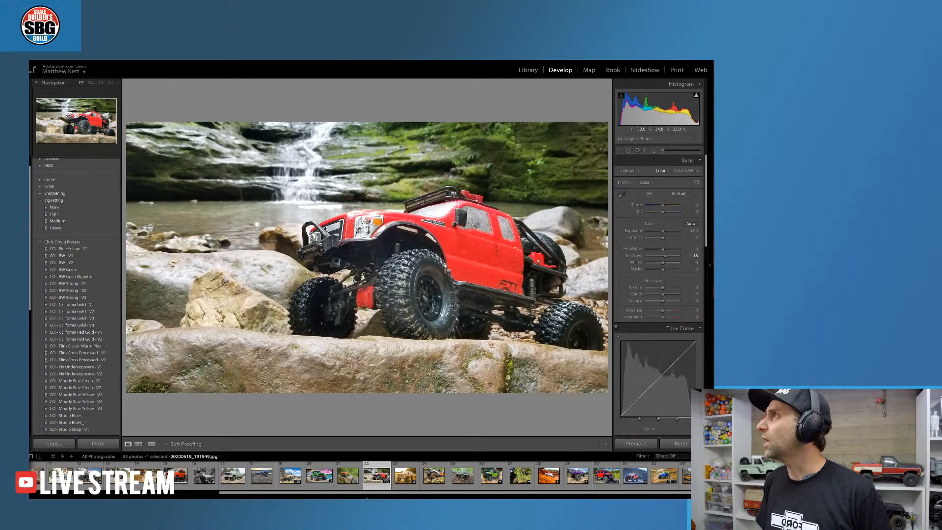
# Crop the red truck photo slightly tighter at its original aspect ratio, trimming the left side and lower edge
pyautogui.press('r')
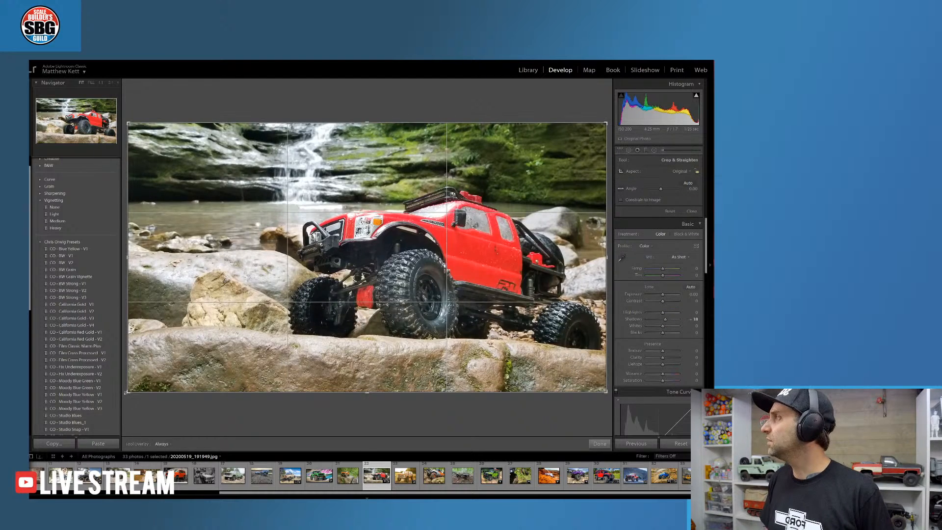
pyautogui.moveTo(128, 392); pyautogui.dragTo(141, 381)
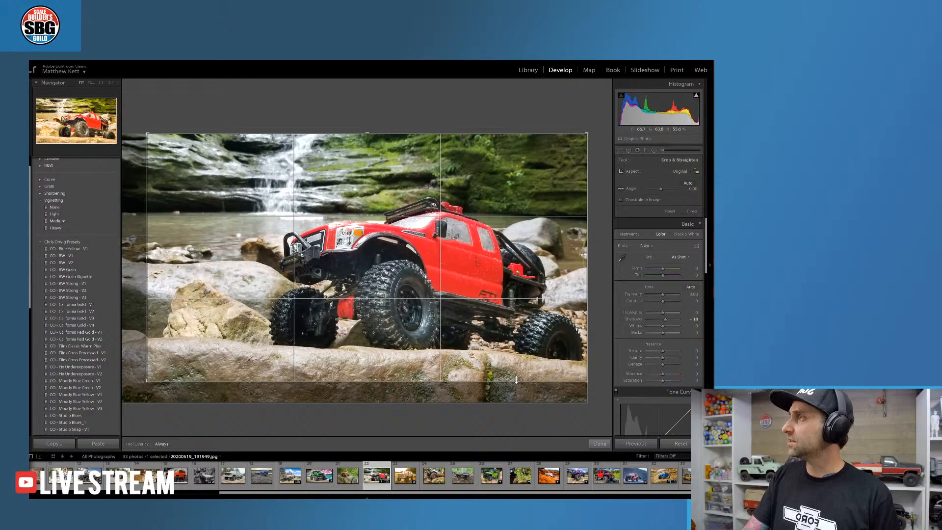
pyautogui.click(597, 443)
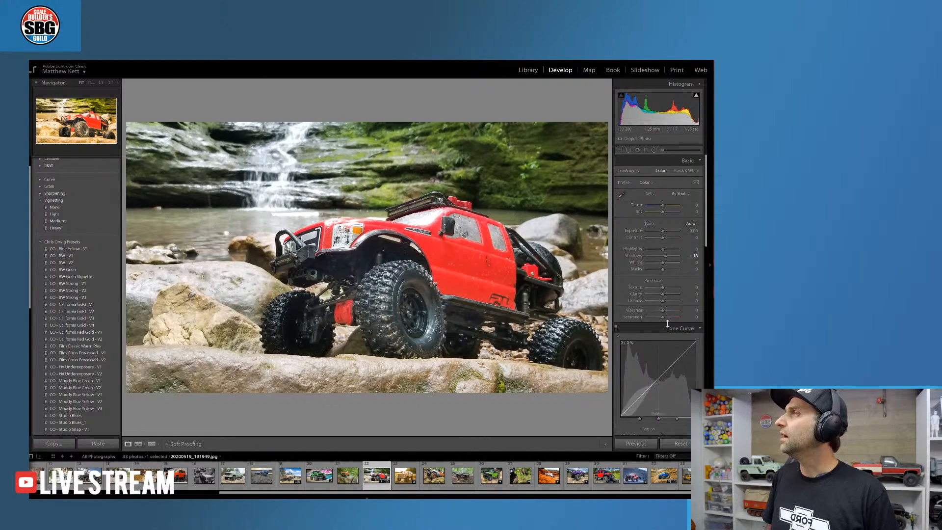
# Raise the Green saturation to 37 and shift the Red hue to 27 in the HSL adjustments
pyautogui.scroll(-5, 682, 246)
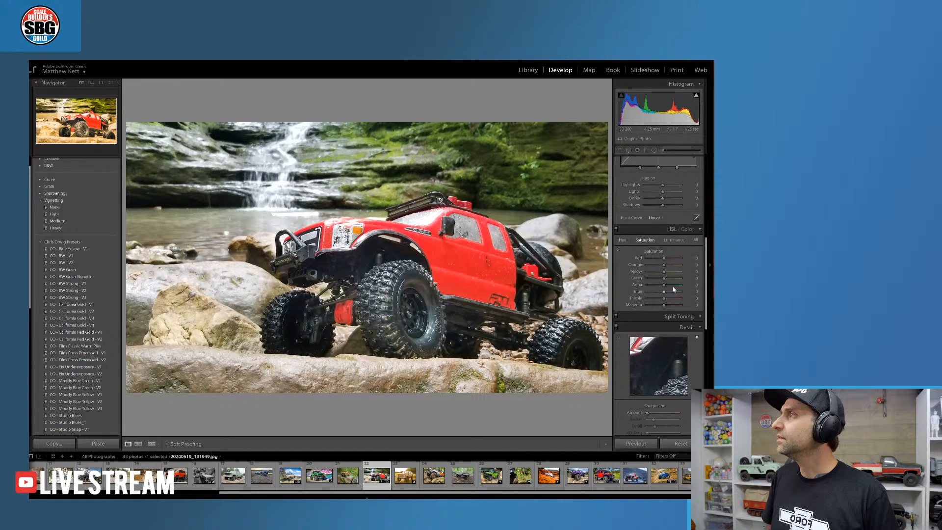
pyautogui.moveTo(664, 278); pyautogui.dragTo(670, 278)
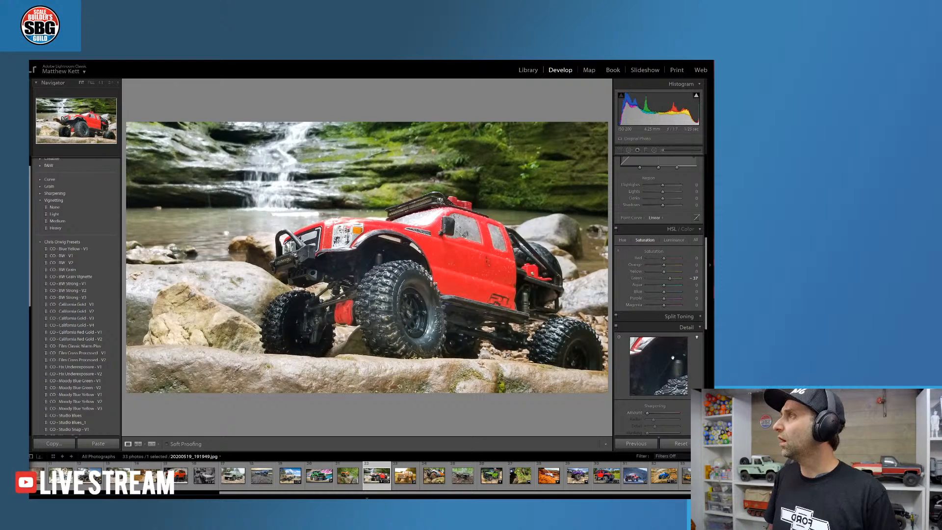
pyautogui.click(622, 239)
pyautogui.moveTo(667, 262); pyautogui.dragTo(676, 260)
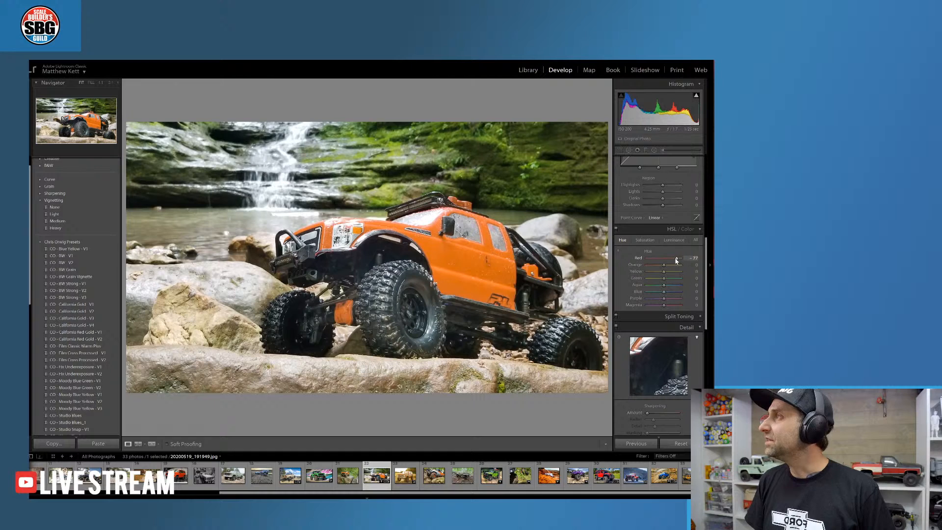
pyautogui.moveTo(676, 258); pyautogui.dragTo(667, 261)
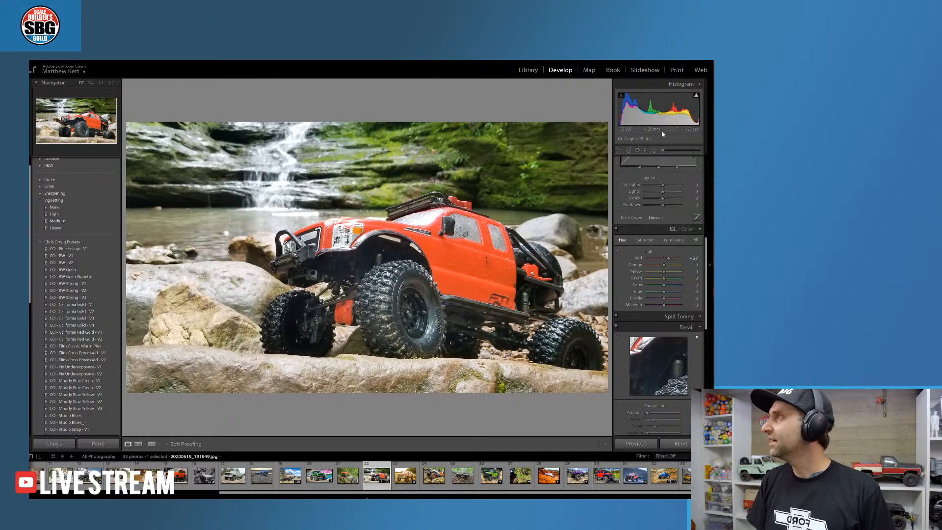
# Cool the photo to Temp -27 and place a graduated filter with Temp -24 over the waterfall background
pyautogui.moveTo(704, 275); pyautogui.dragTo(659, 208)
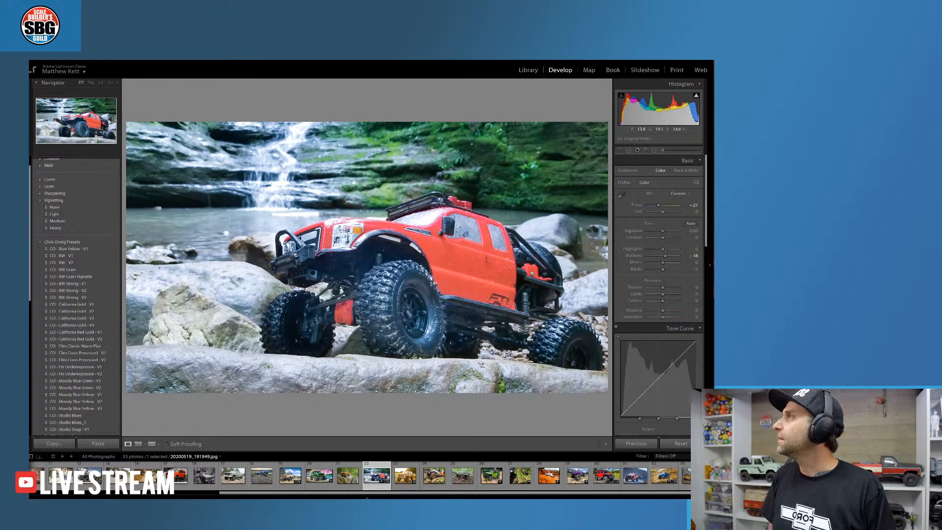
pyautogui.click(647, 150)
pyautogui.moveTo(346, 121); pyautogui.dragTo(344, 179)
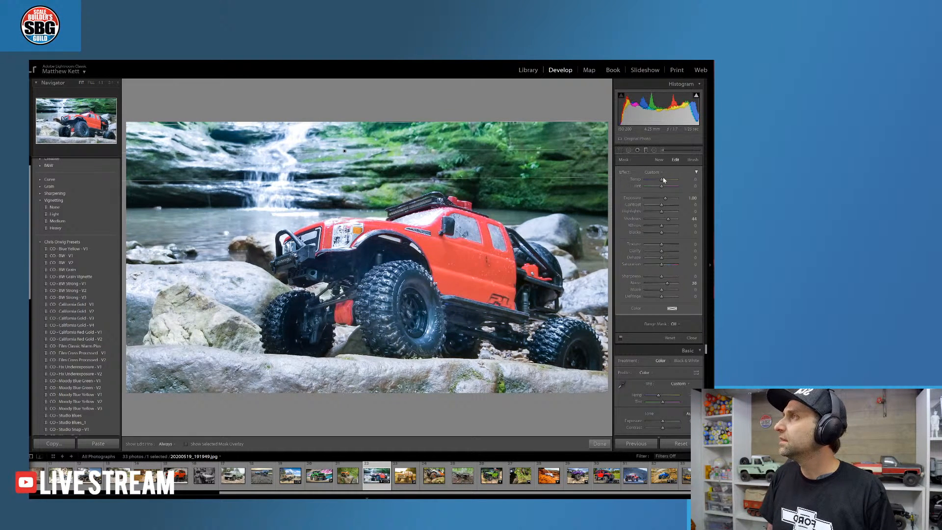
pyautogui.moveTo(663, 180); pyautogui.dragTo(658, 180)
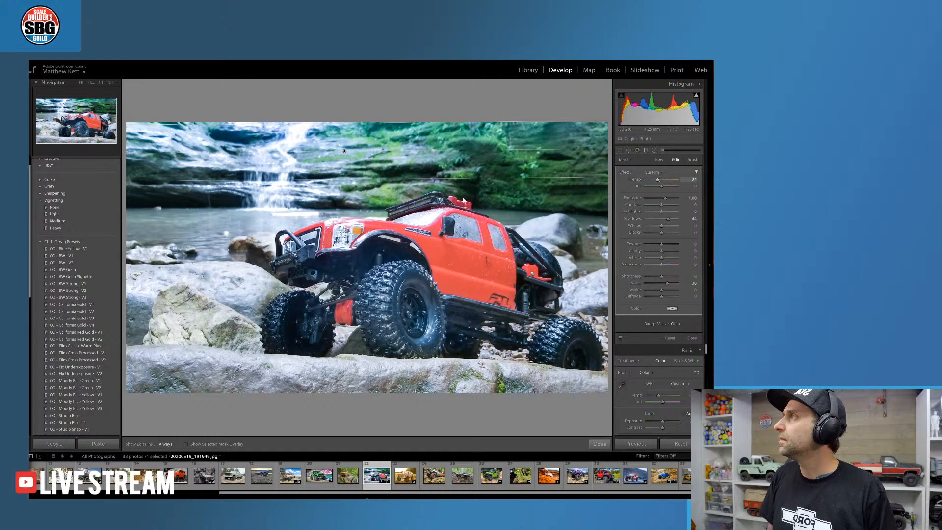
pyautogui.moveTo(380, 178); pyautogui.dragTo(371, 216)
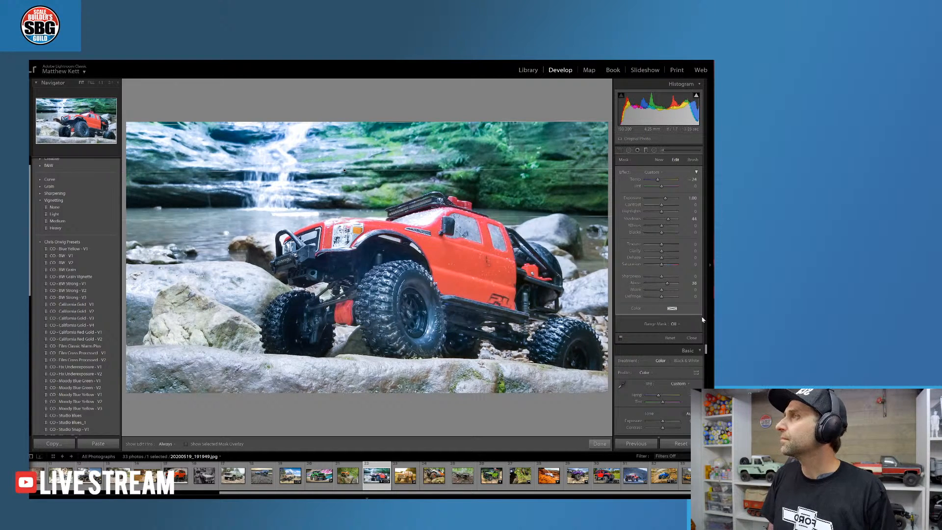
# Set the waterfall graduated filter's Exposure to -0.34, reduce its Highlights, and tilt and extend it down towards the truck
pyautogui.moveTo(665, 200); pyautogui.dragTo(660, 201)
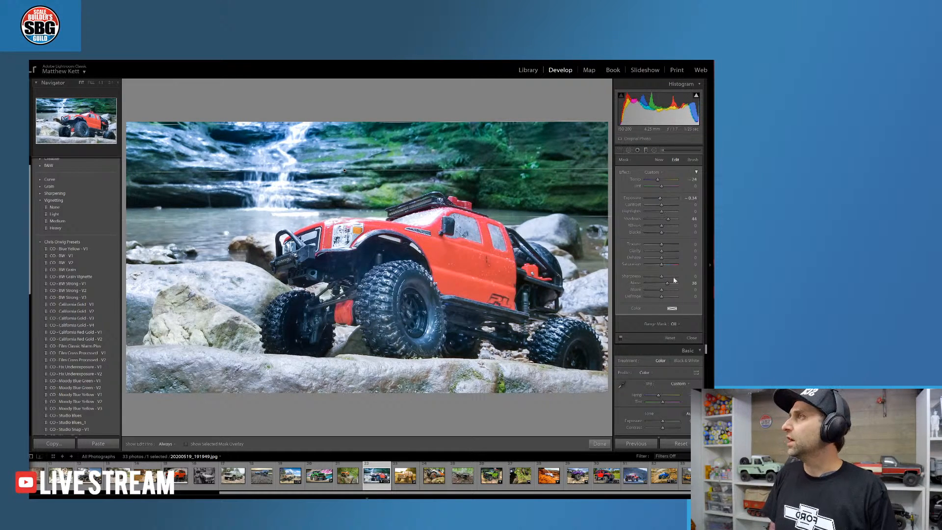
pyautogui.moveTo(661, 212); pyautogui.dragTo(657, 211)
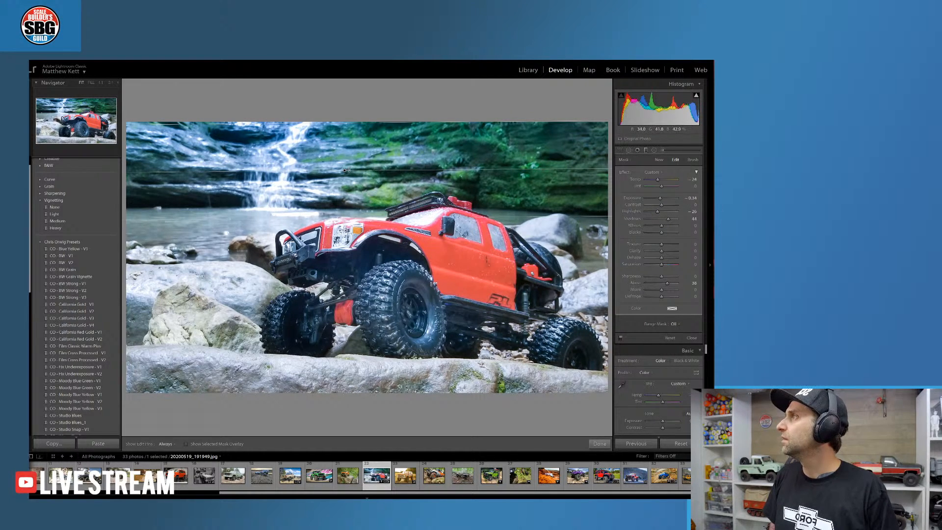
pyautogui.moveTo(348, 170); pyautogui.dragTo(373, 170)
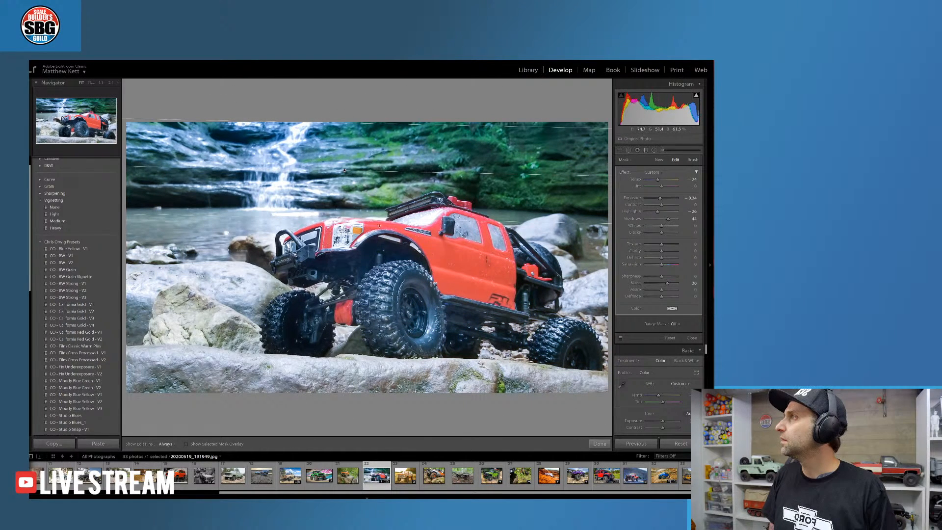
pyautogui.moveTo(383, 219); pyautogui.dragTo(392, 276)
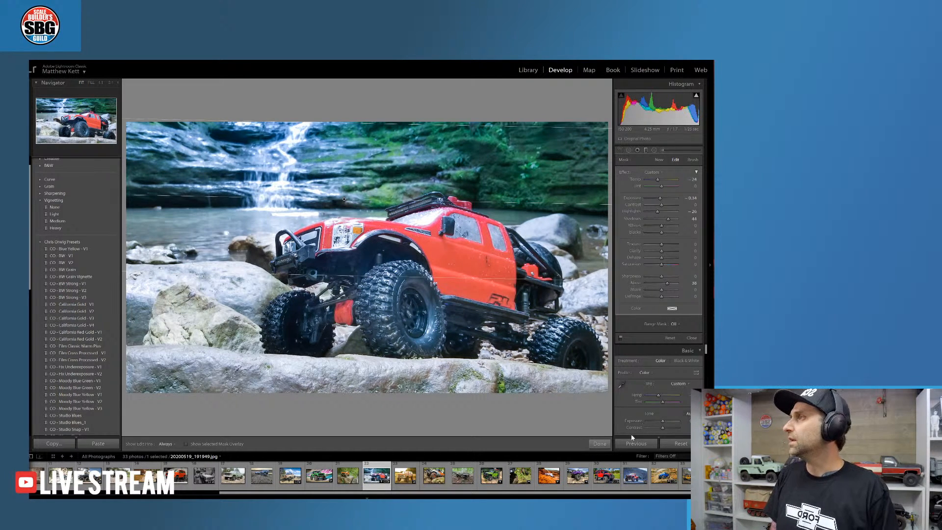
pyautogui.click(601, 444)
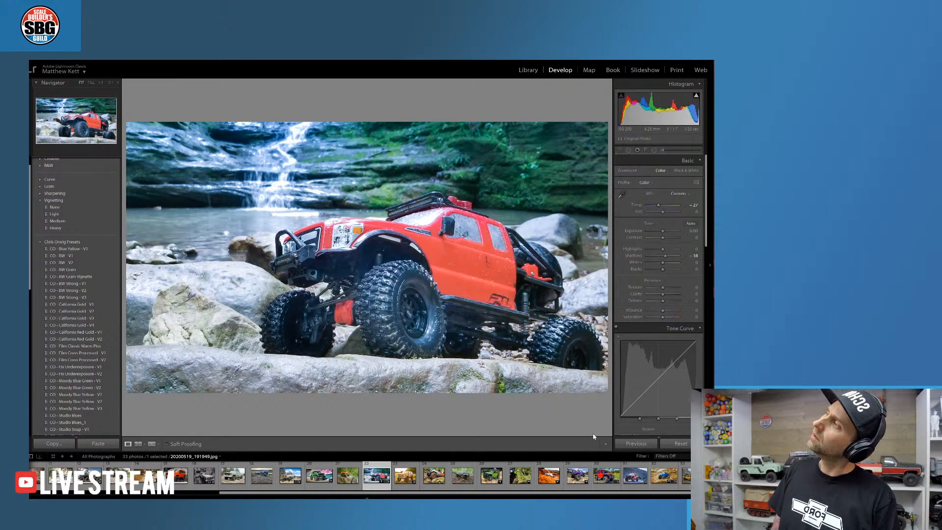
# Add a second graduated filter rising over the foreground rock, with Exposure -0.84 and Temp 41
pyautogui.click(306, 170)
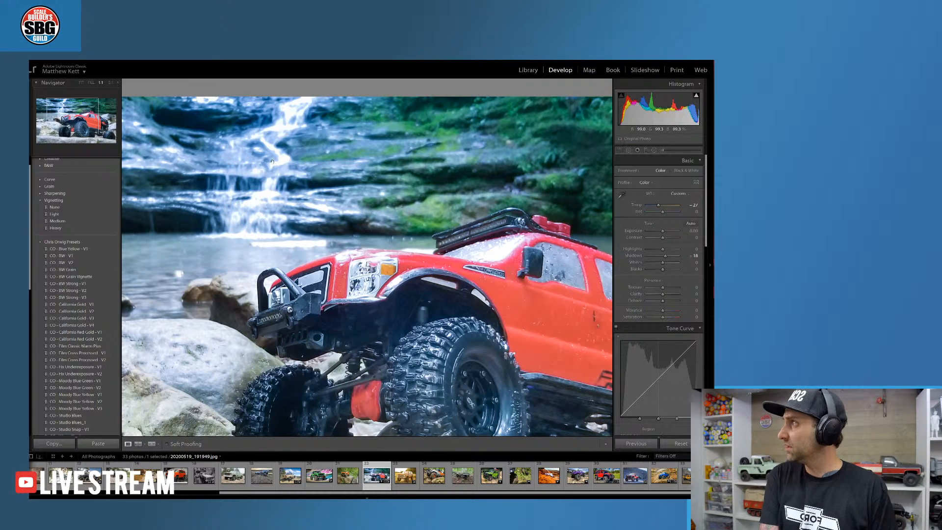
pyautogui.click(302, 200)
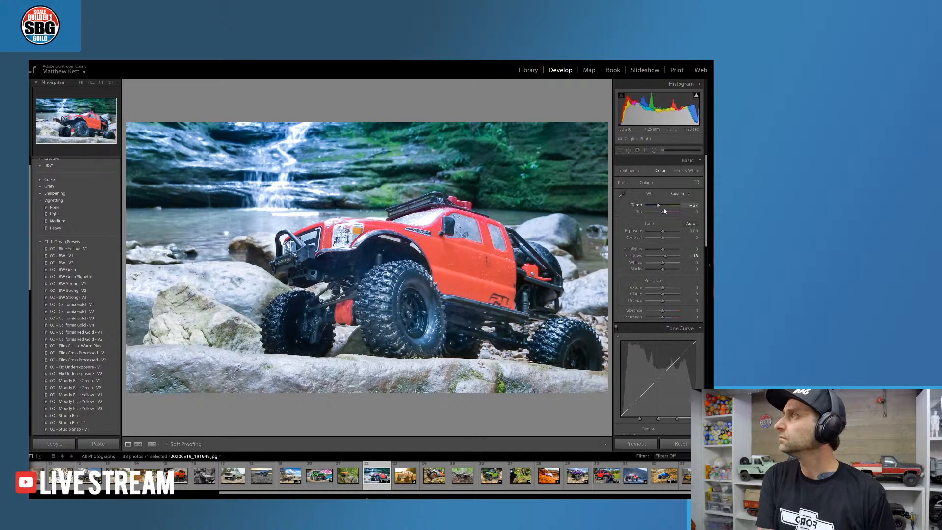
pyautogui.click(645, 150)
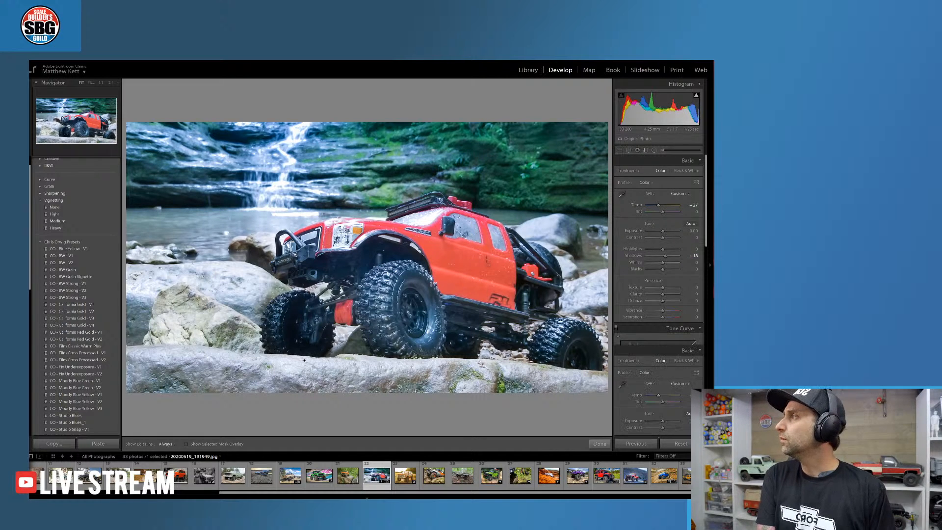
pyautogui.moveTo(315, 418); pyautogui.dragTo(318, 341)
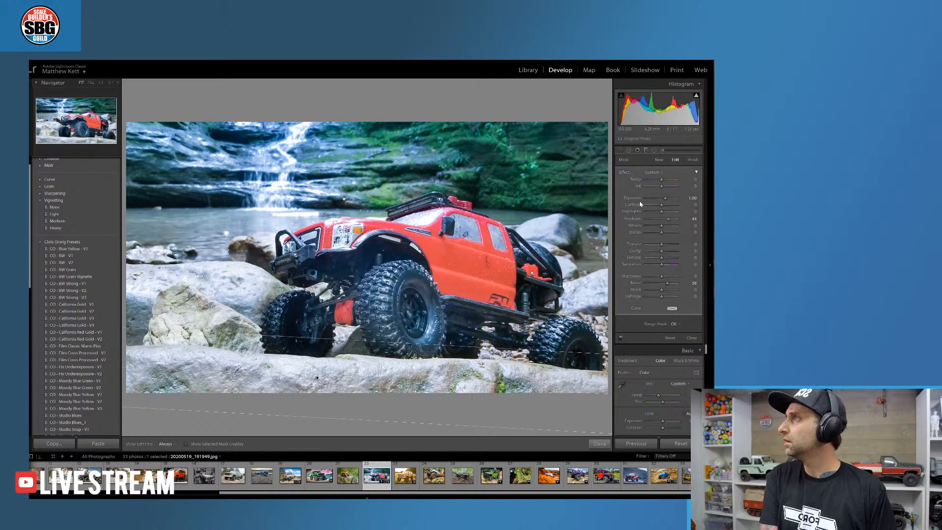
pyautogui.moveTo(665, 198)
pyautogui.mouseDown()
pyautogui.moveTo(657, 198)
pyautogui.moveTo(667, 182)
pyautogui.mouseUp()
pyautogui.scroll(-1, 640, 391)
pyautogui.scroll(2, 640, 391)
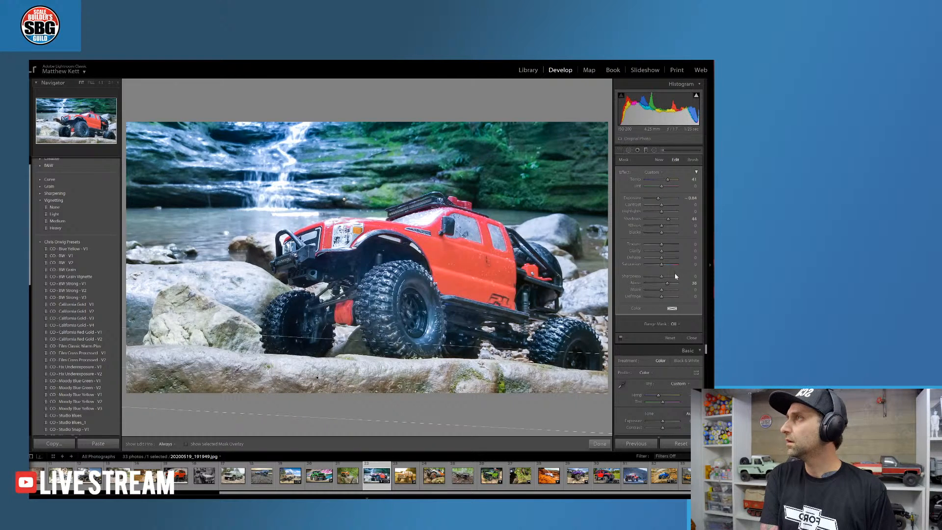
pyautogui.click(601, 444)
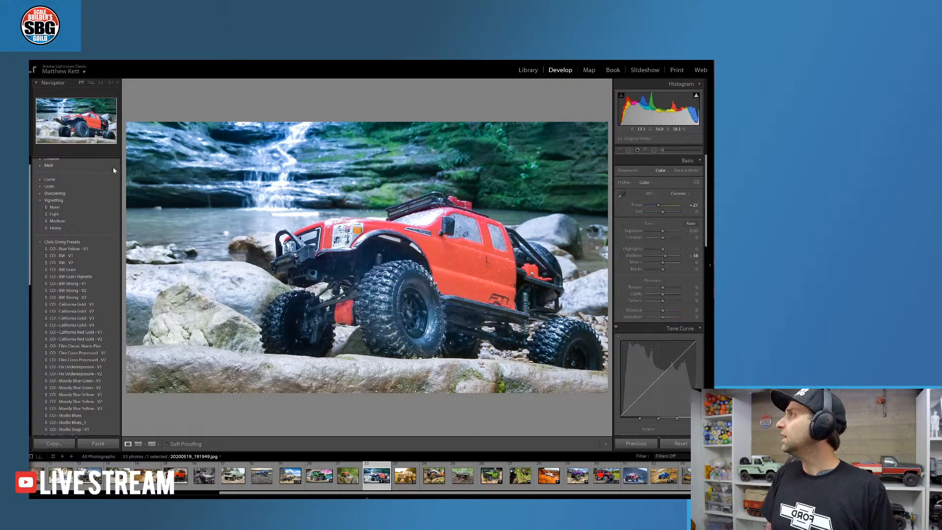
# Apply the Light vignetting preset to the red truck photo and set its Clarity to 47
pyautogui.click(62, 215)
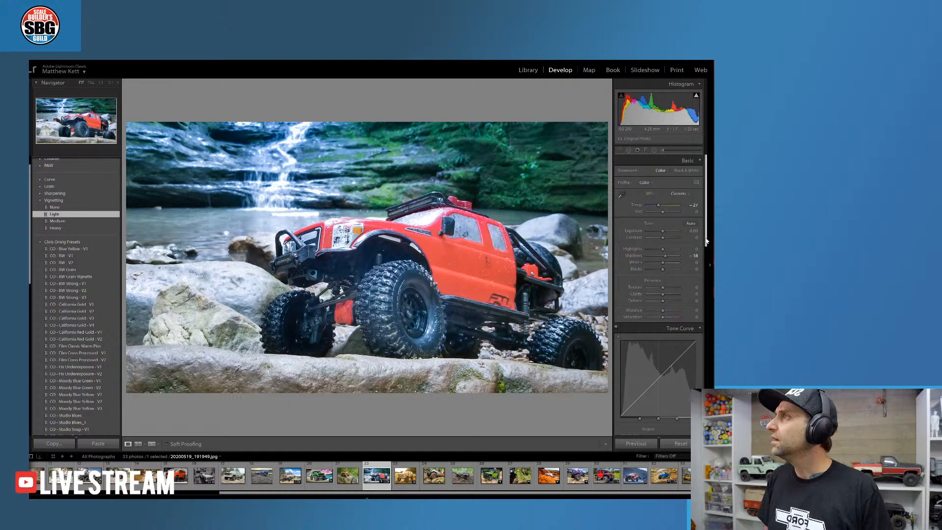
pyautogui.scroll(-3, 706, 265)
pyautogui.scroll(3, 707, 269)
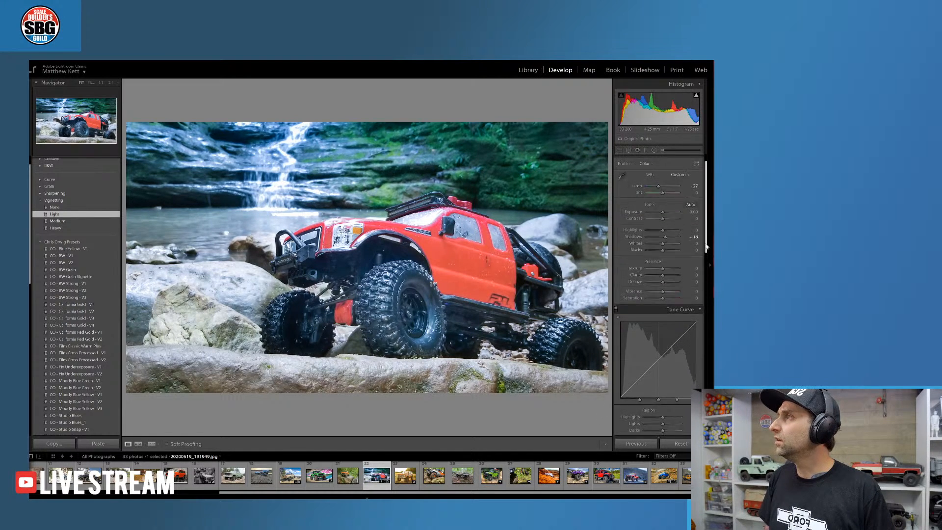
pyautogui.moveTo(664, 294); pyautogui.dragTo(672, 295)
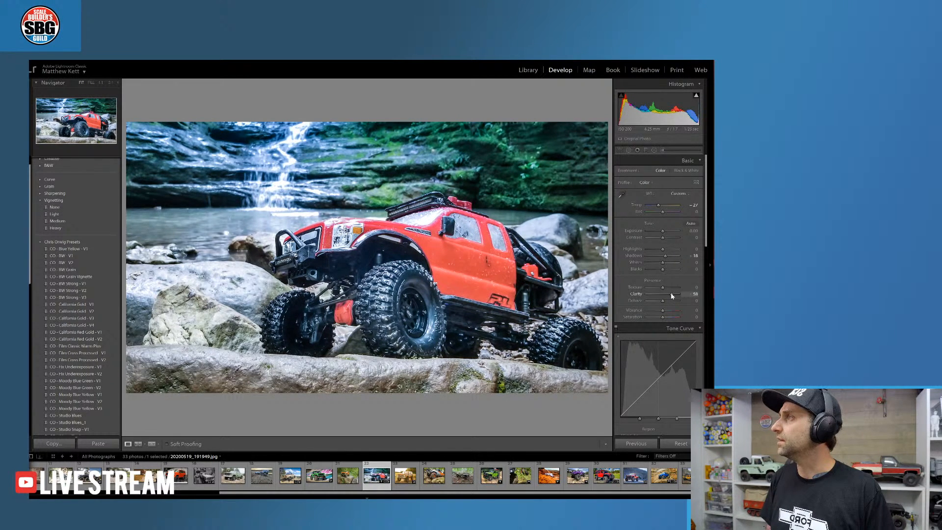
pyautogui.moveTo(670, 296); pyautogui.dragTo(669, 295)
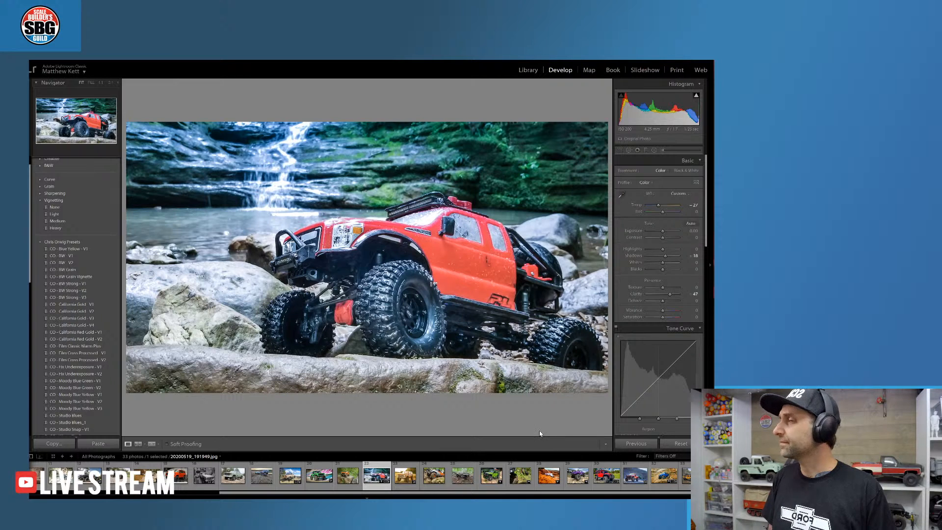
# Reset the red truck photo to compare its edits with the original, and undo the reset
pyautogui.click(680, 443)
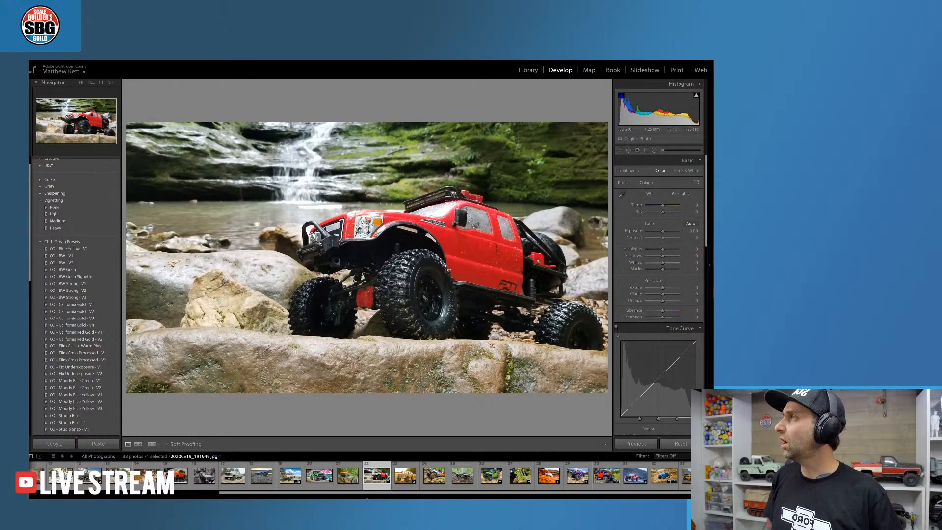
pyautogui.hotkey('ctrl', 'z')
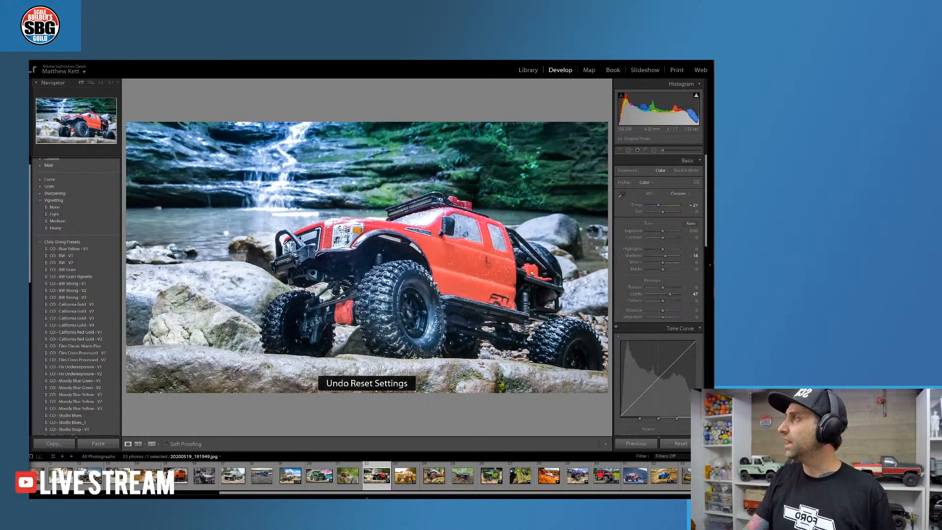